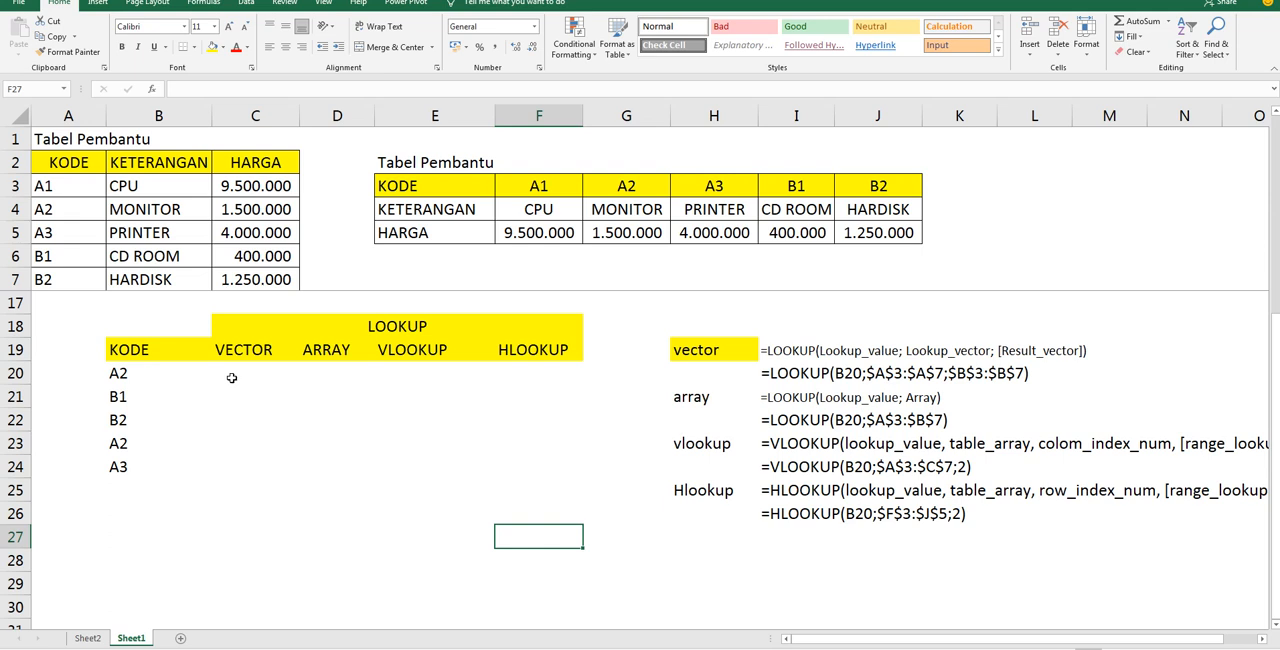
Review the explanations of vector and array LOOKUP, VLOOKUP and HLOOKUP on Sheet2
{"action": "left_click", "coordinate": [143, 373]}
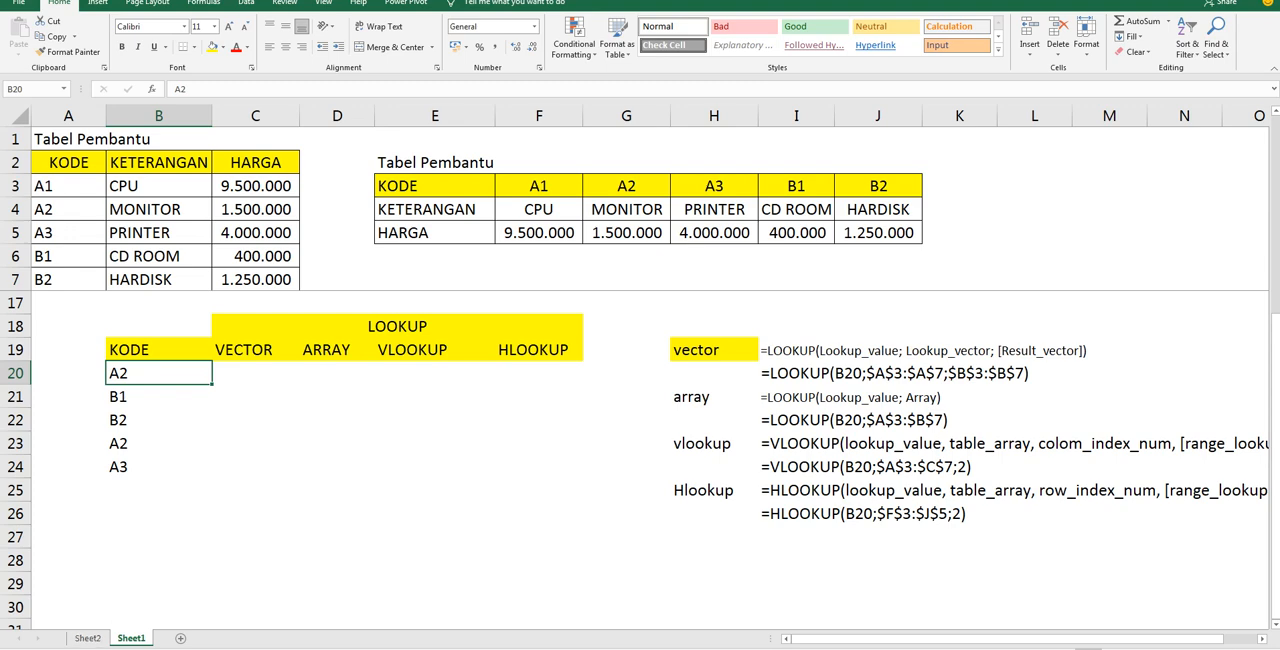
{"action": "mouse_move", "coordinate": [440, 649]}
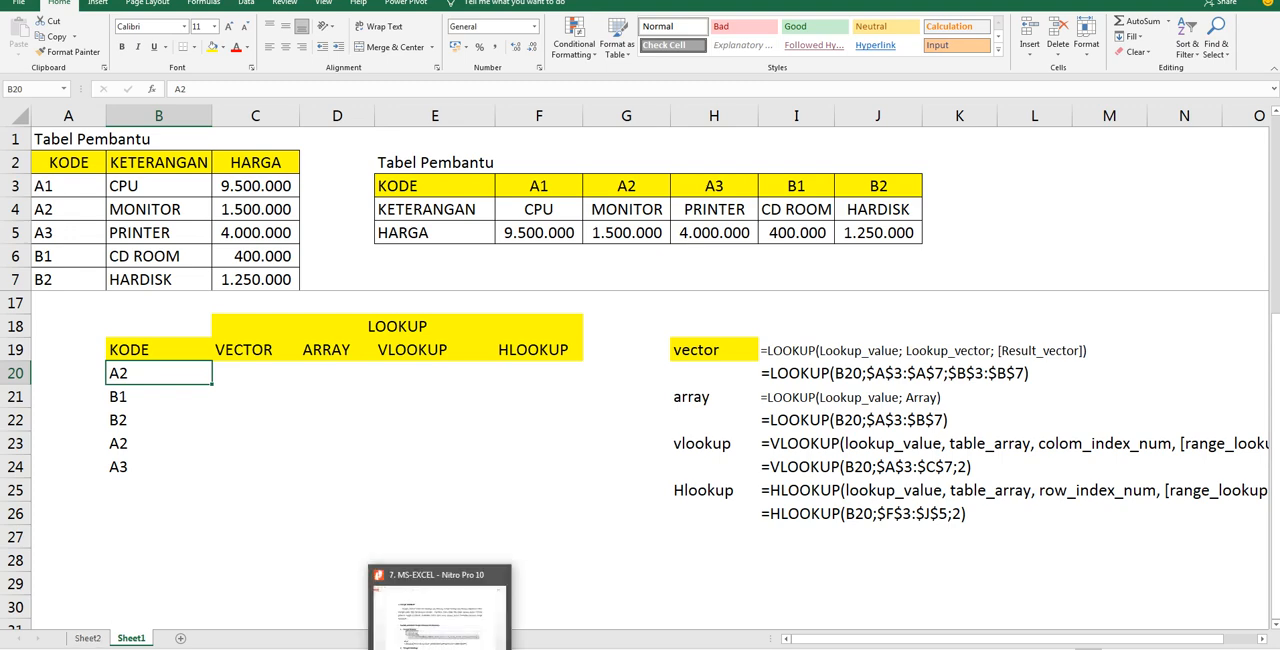
{"action": "left_click", "coordinate": [88, 638]}
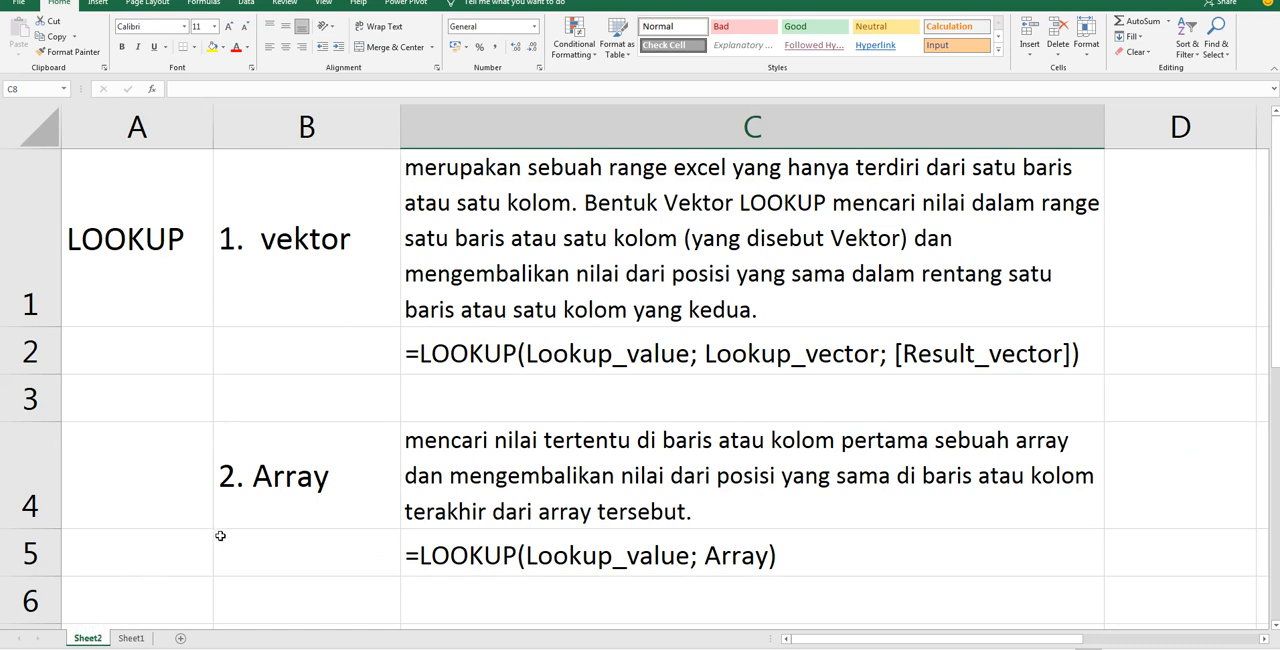
{"action": "left_click", "coordinate": [286, 263]}
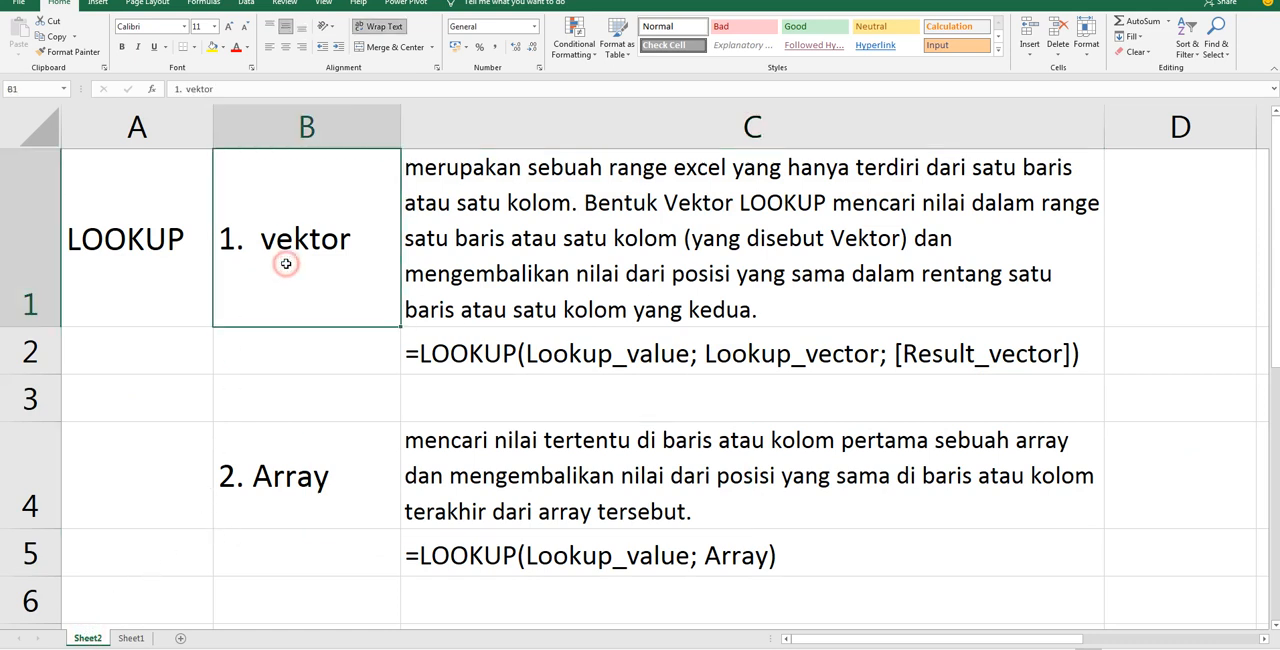
{"action": "left_click", "coordinate": [289, 466]}
{"action": "scroll", "coordinate": [289, 466], "scroll_direction": "down", "scroll_amount": 1}
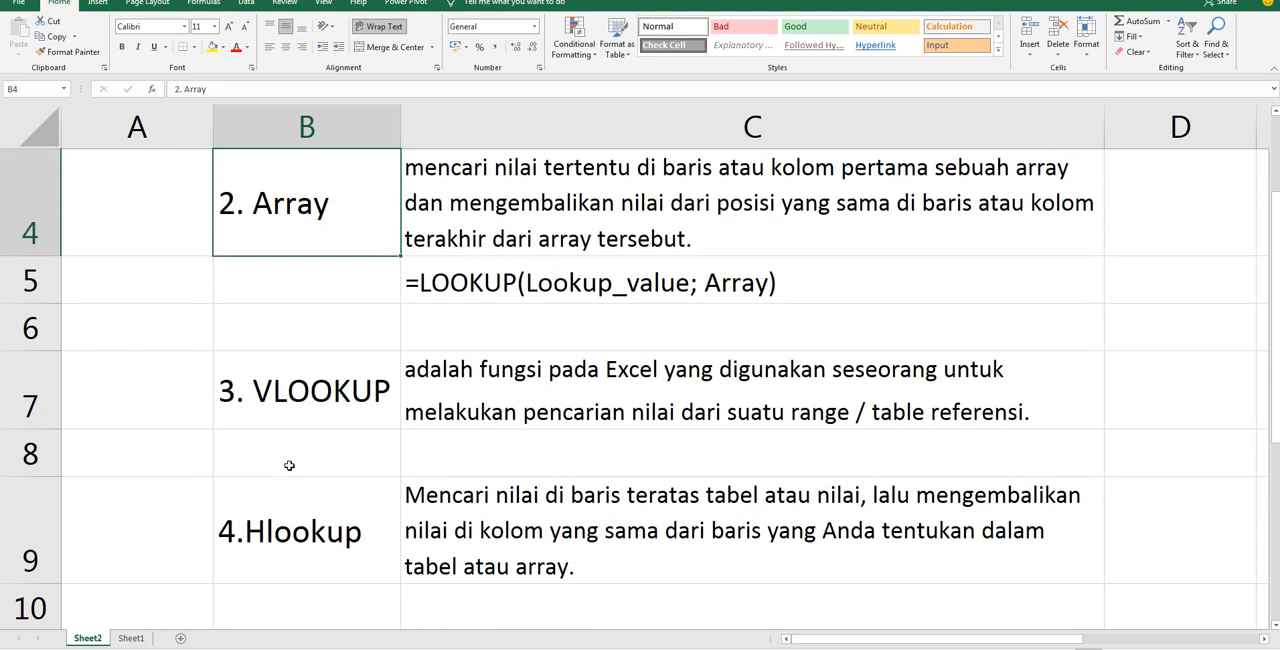
{"action": "left_click", "coordinate": [310, 392]}
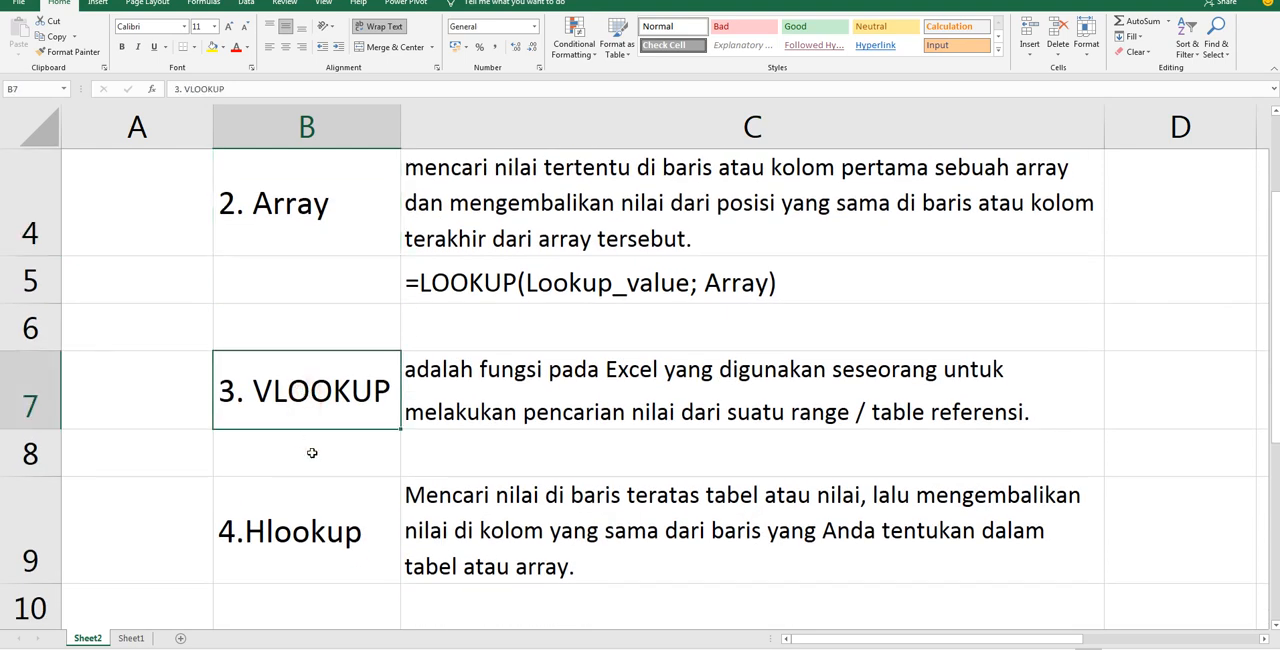
{"action": "left_click", "coordinate": [323, 535]}
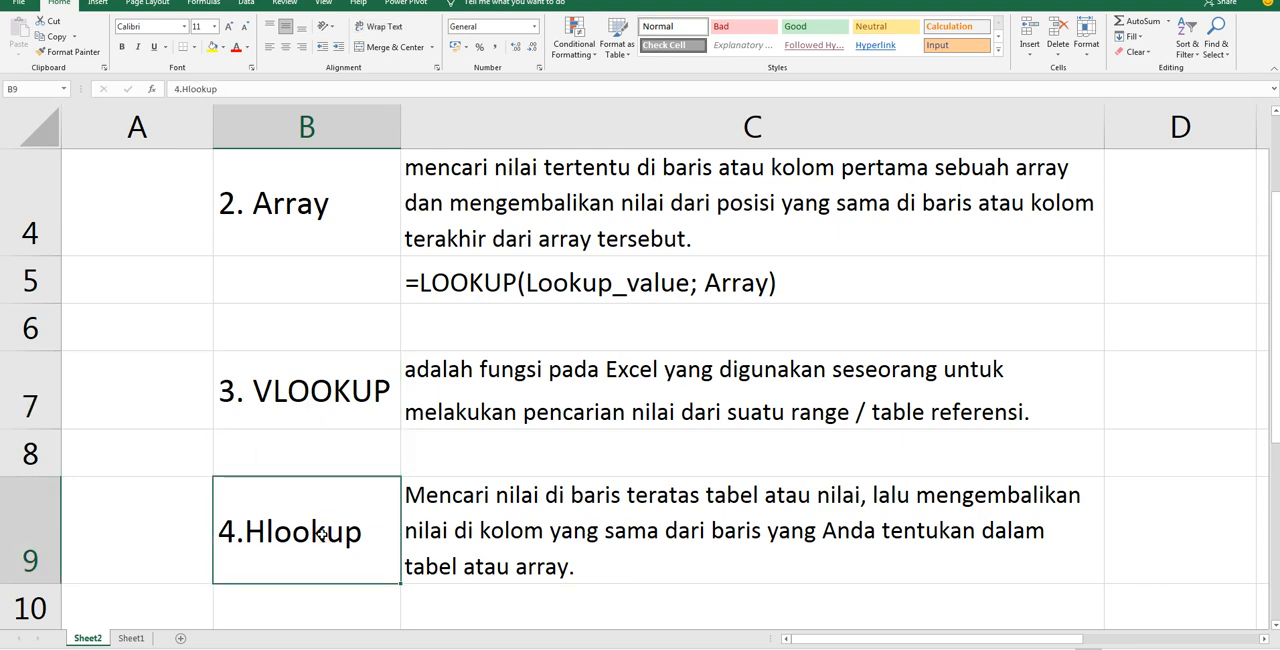
{"action": "scroll", "coordinate": [314, 486], "scroll_direction": "up", "scroll_amount": 1}
{"action": "scroll", "coordinate": [314, 486], "scroll_direction": "down", "scroll_amount": 1}
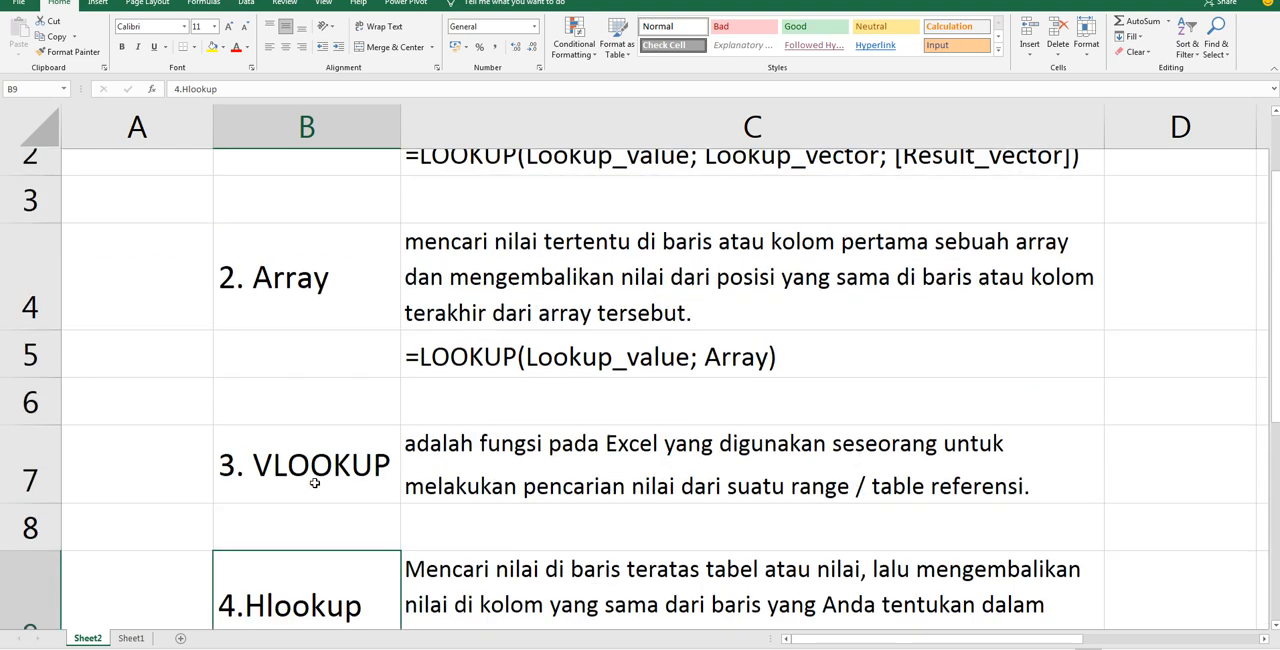
{"action": "left_click_drag", "start_coordinate": [314, 394], "coordinate": [300, 522]}
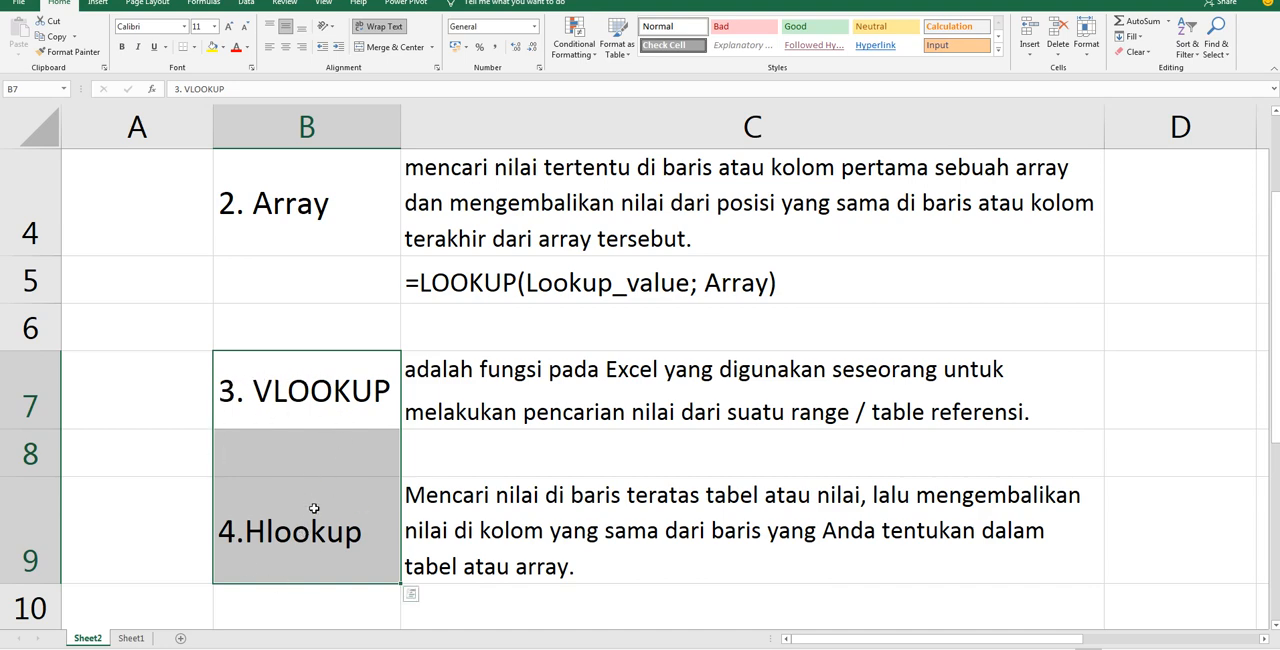
{"action": "scroll", "coordinate": [357, 450], "scroll_direction": "up", "scroll_amount": 1}
{"action": "left_click_drag", "start_coordinate": [357, 258], "coordinate": [345, 459]}
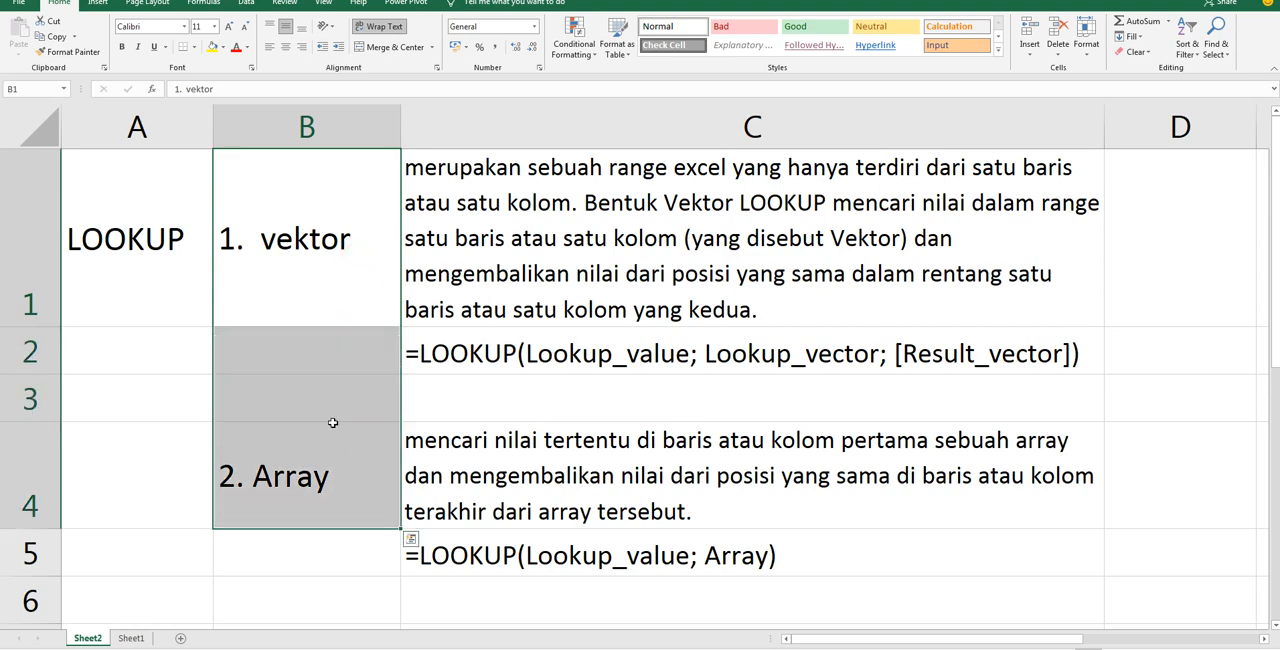
Return to Sheet1 and examine the VECTOR, ARRAY, VLOOKUP and HLOOKUP column headings of the exercise table
{"action": "left_click", "coordinate": [138, 639]}
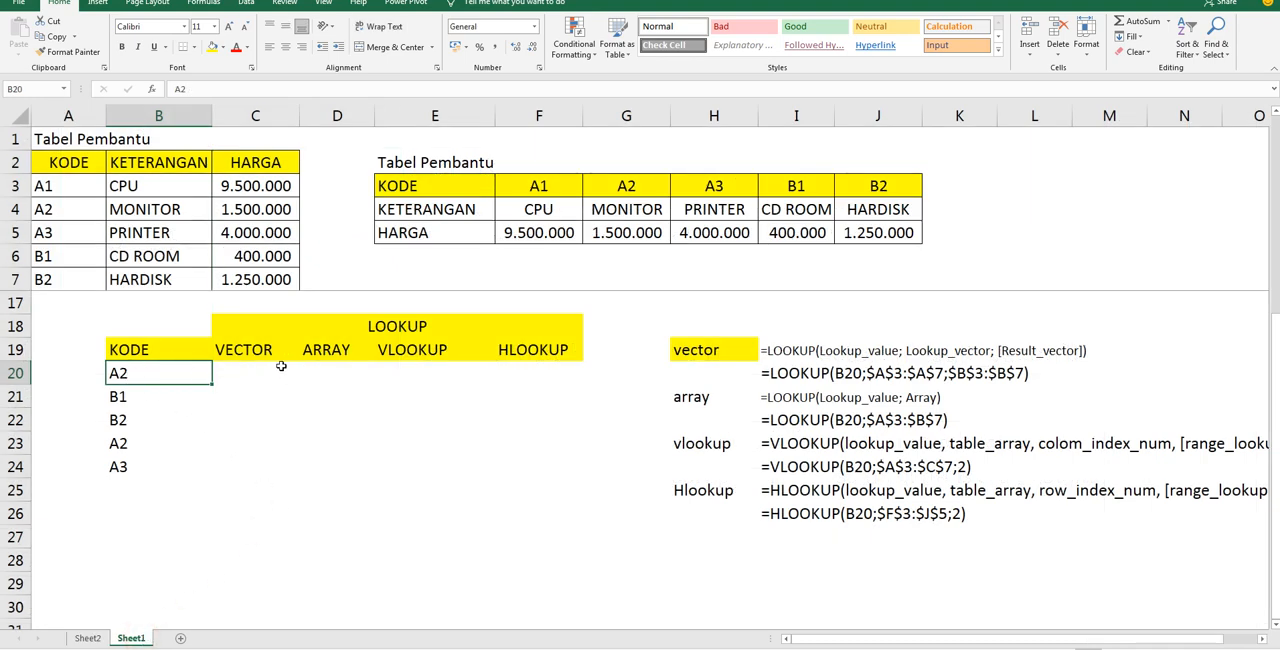
{"action": "left_click", "coordinate": [241, 369]}
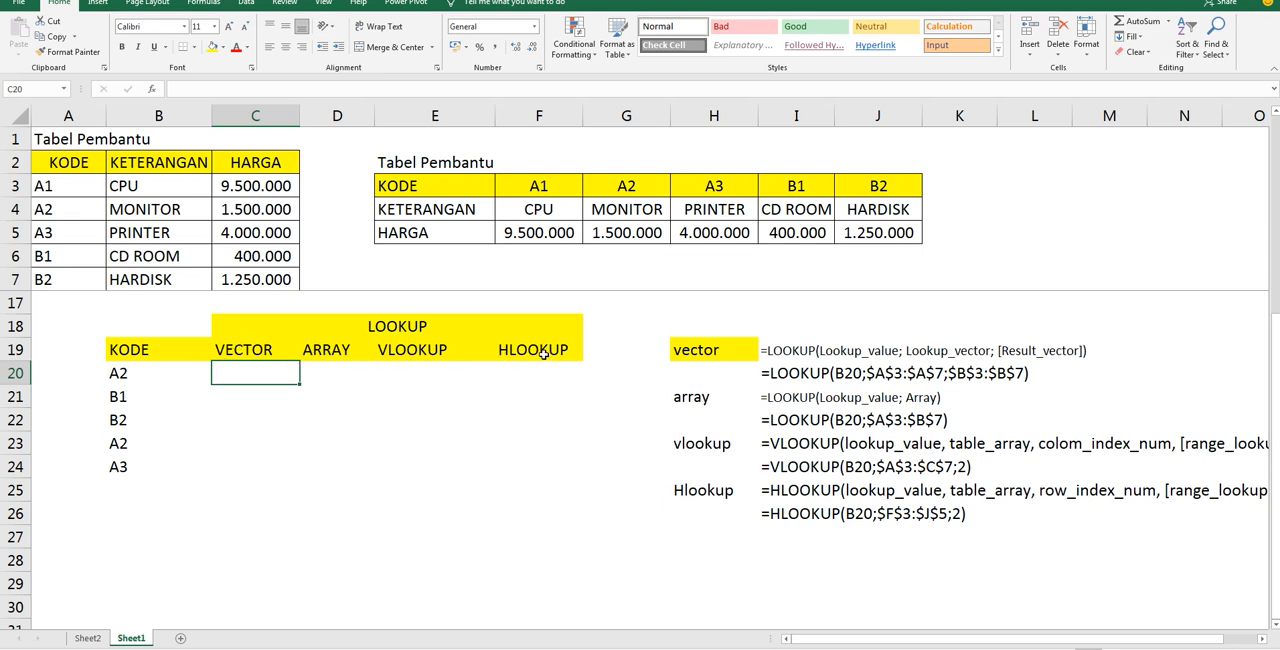
{"action": "left_click", "coordinate": [240, 352]}
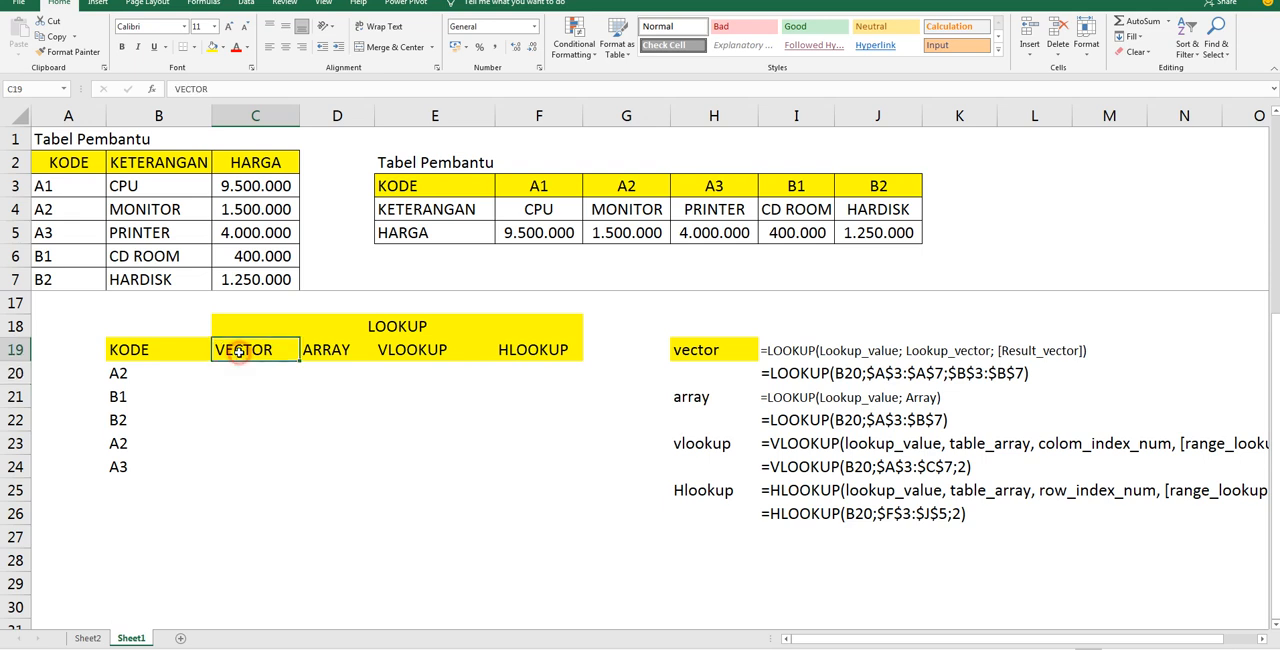
{"action": "left_click", "coordinate": [322, 352]}
{"action": "left_click", "coordinate": [400, 353]}
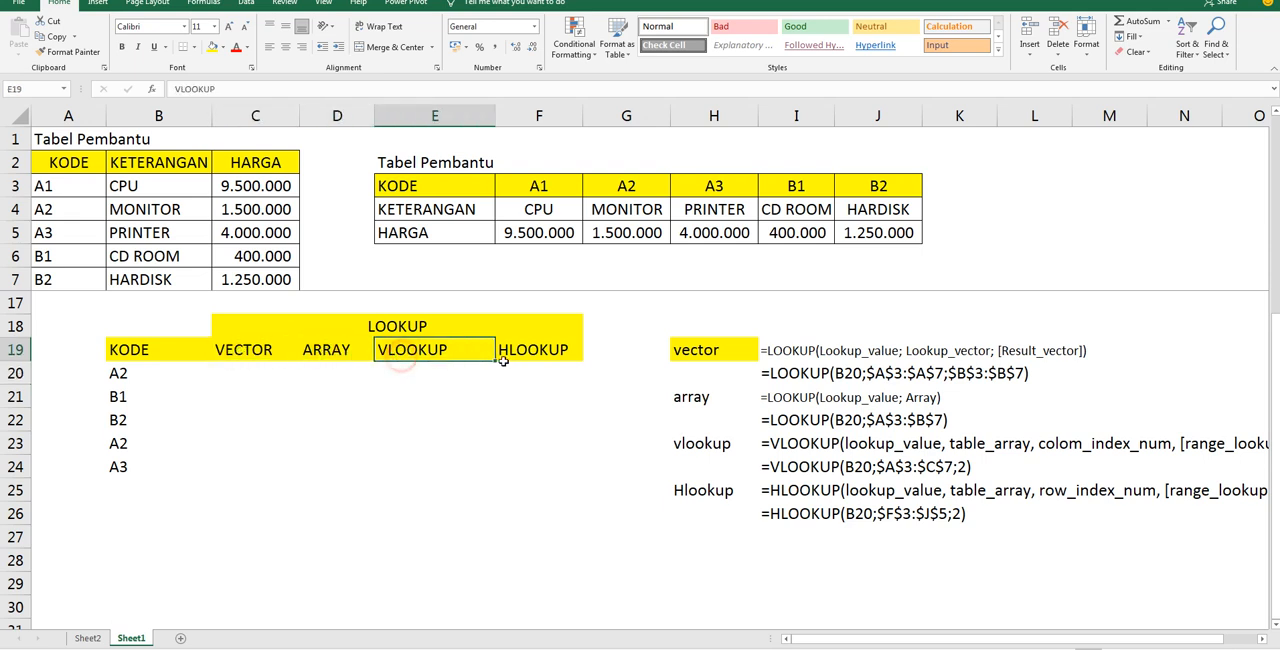
{"action": "left_click", "coordinate": [543, 366]}
{"action": "left_click", "coordinate": [546, 350]}
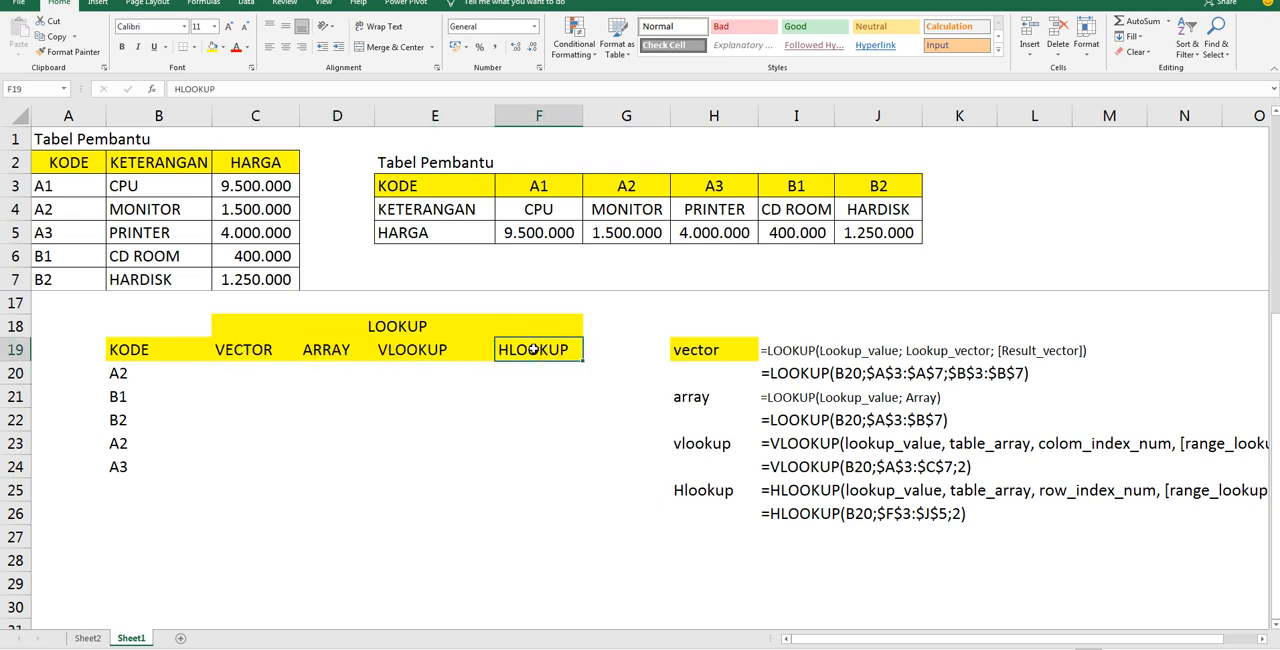
{"action": "left_click", "coordinate": [250, 372]}
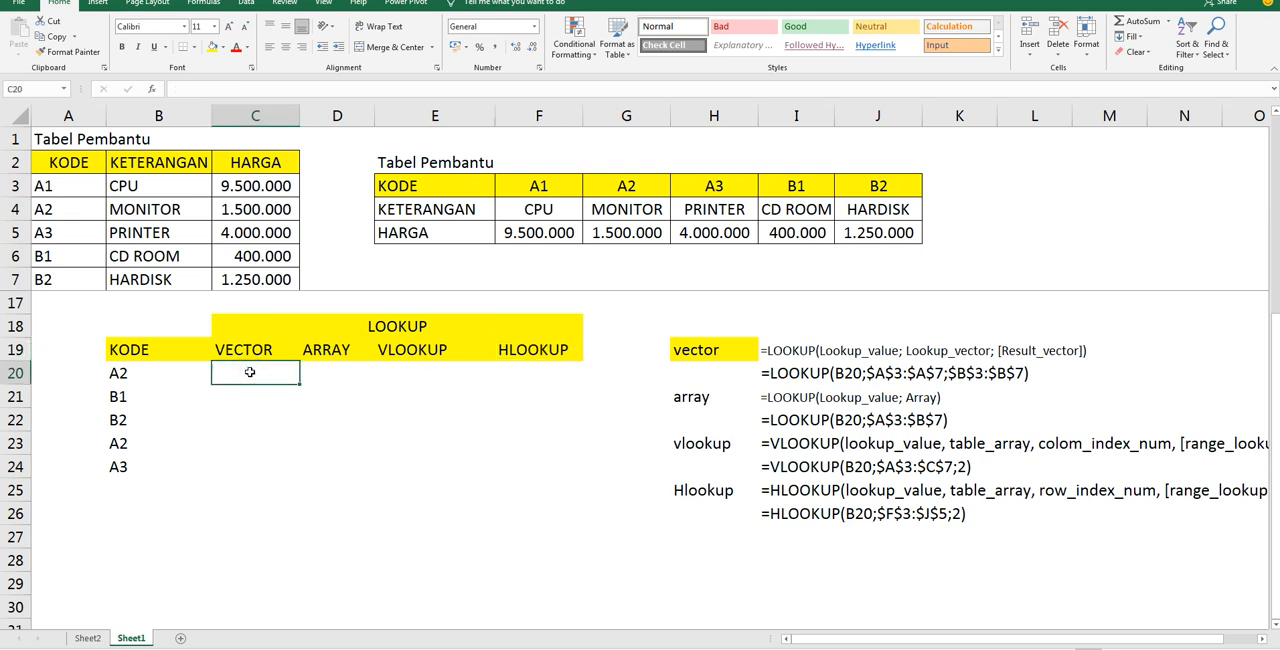
Replace the merged heading above the four lookup columns in C18 with "keterangan"
{"action": "left_click", "coordinate": [356, 324]}
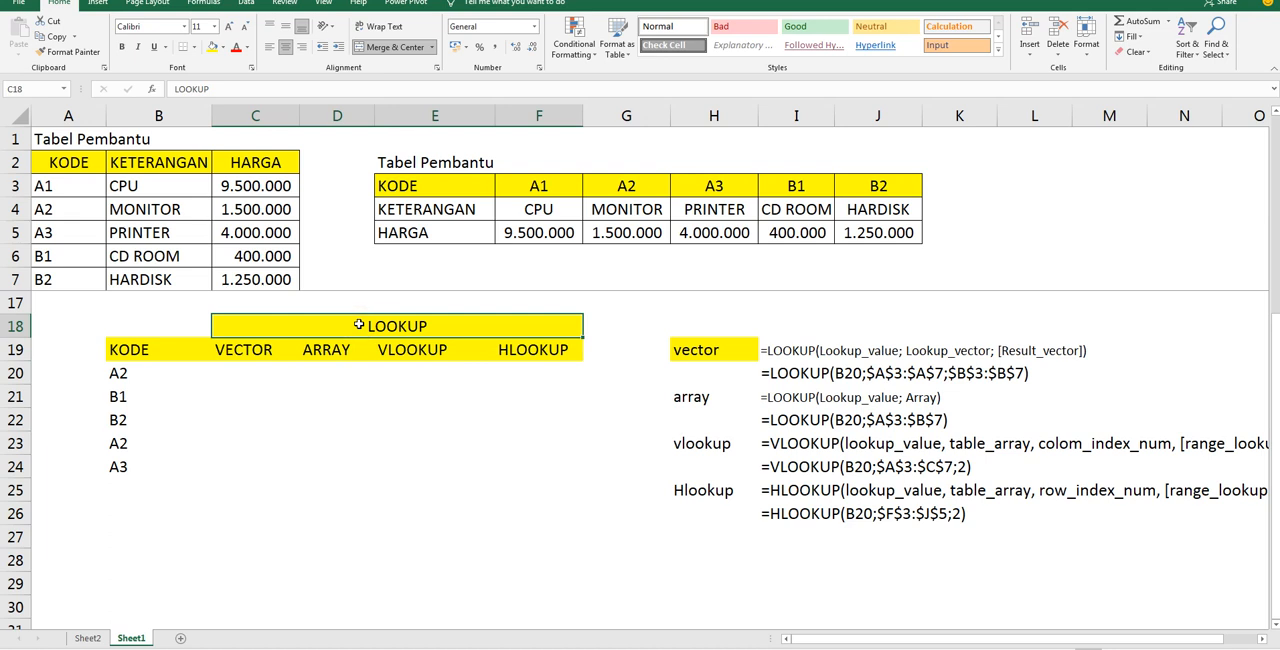
{"action": "type", "text": "Keterangan"}
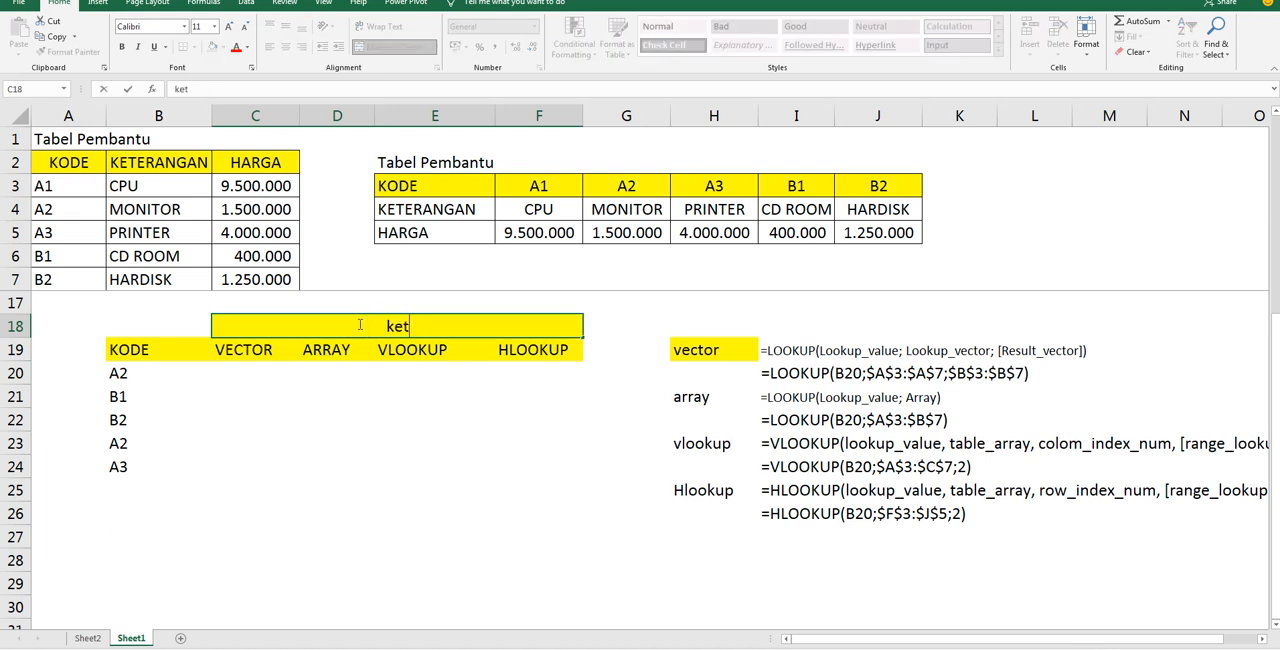
{"action": "key", "text": "Return"}
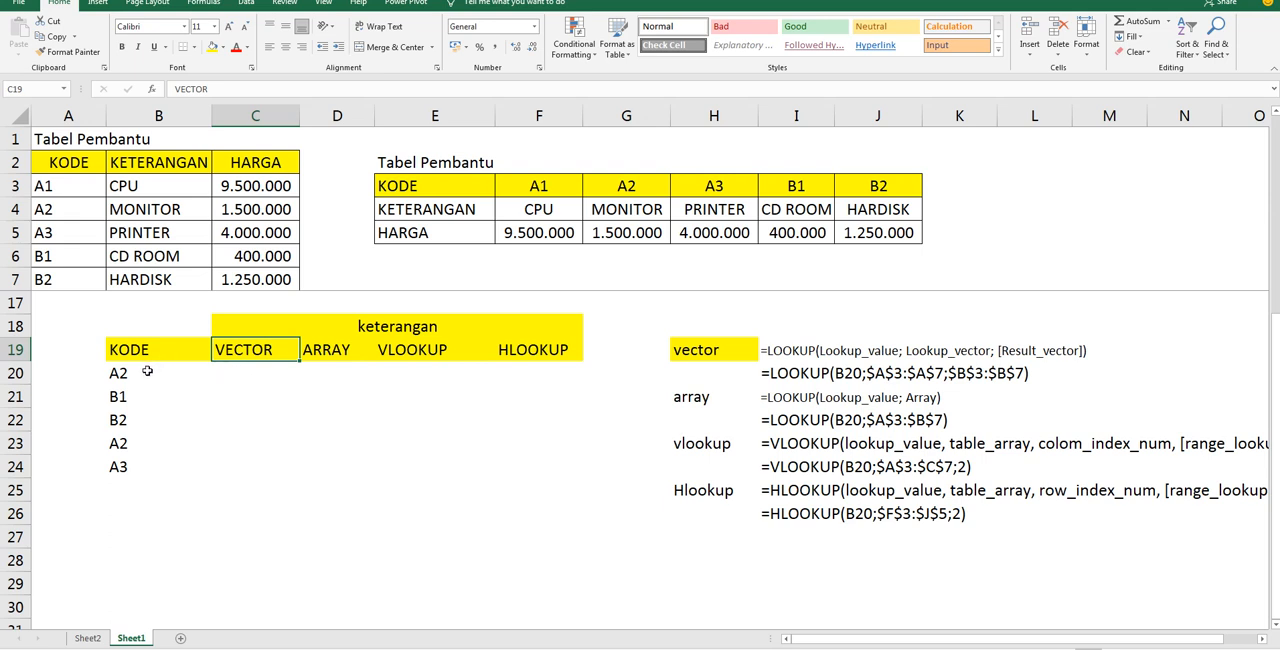
Trace the code in B20 to its description in the vertical Tabel Pembantu and check the four result columns to fill
{"action": "left_click", "coordinate": [145, 371]}
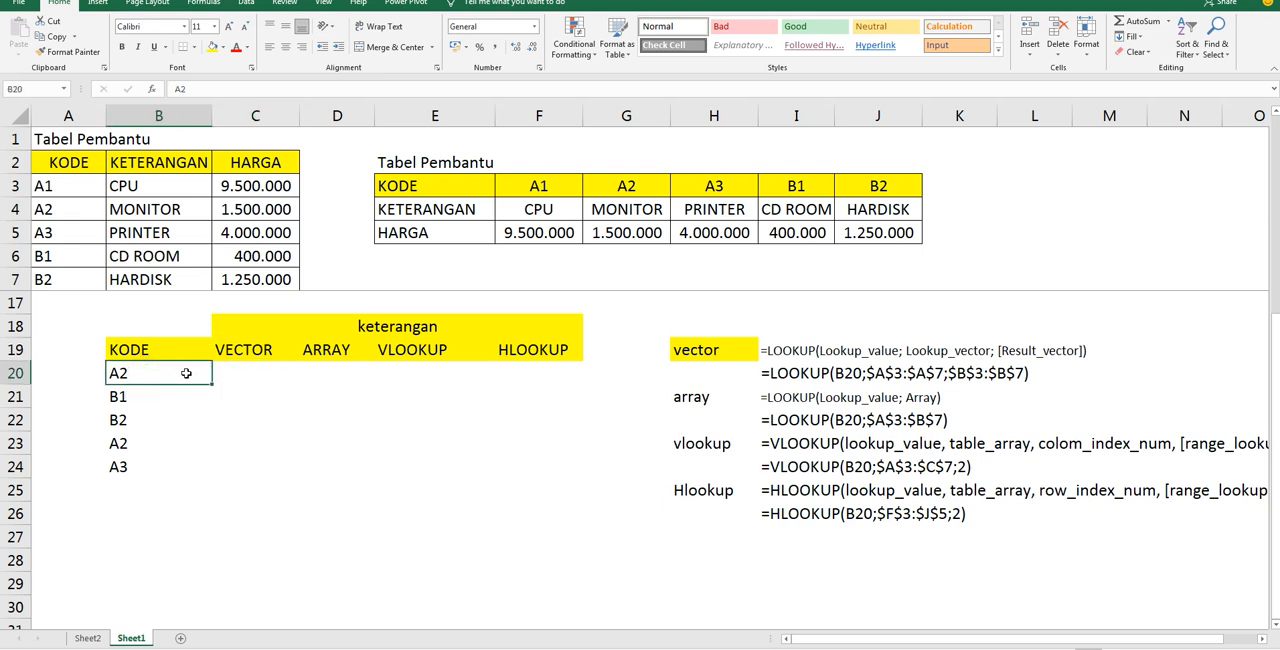
{"action": "left_click", "coordinate": [236, 375]}
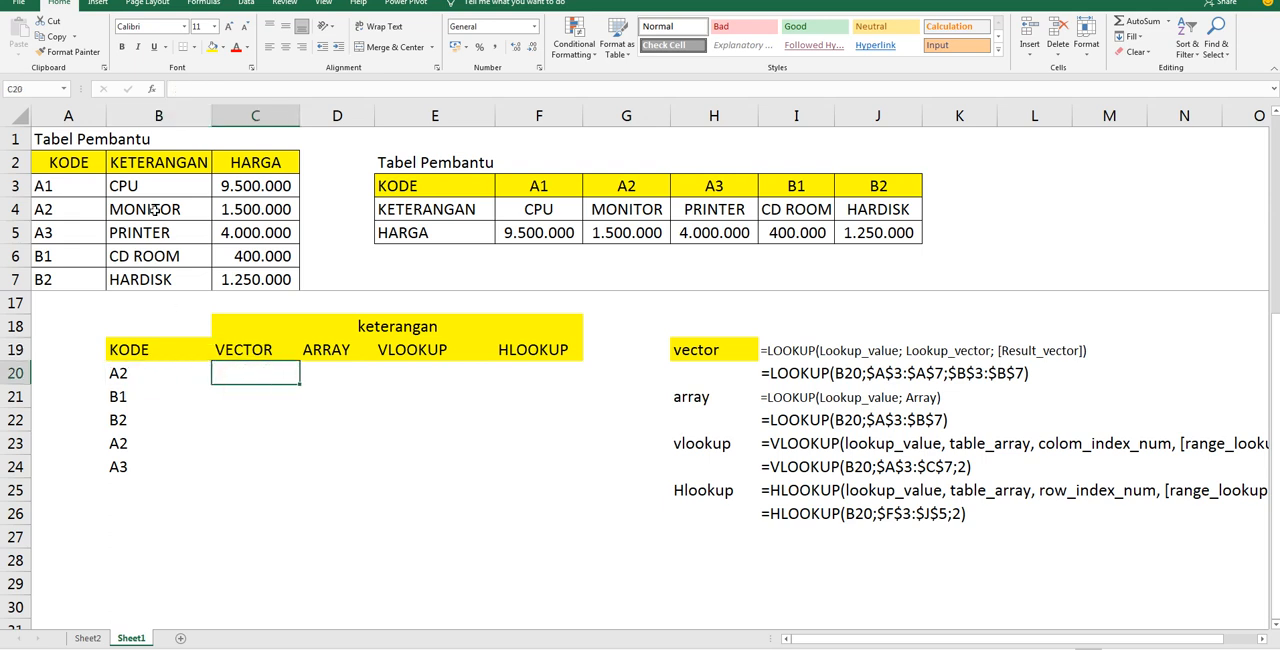
{"action": "left_click", "coordinate": [155, 207]}
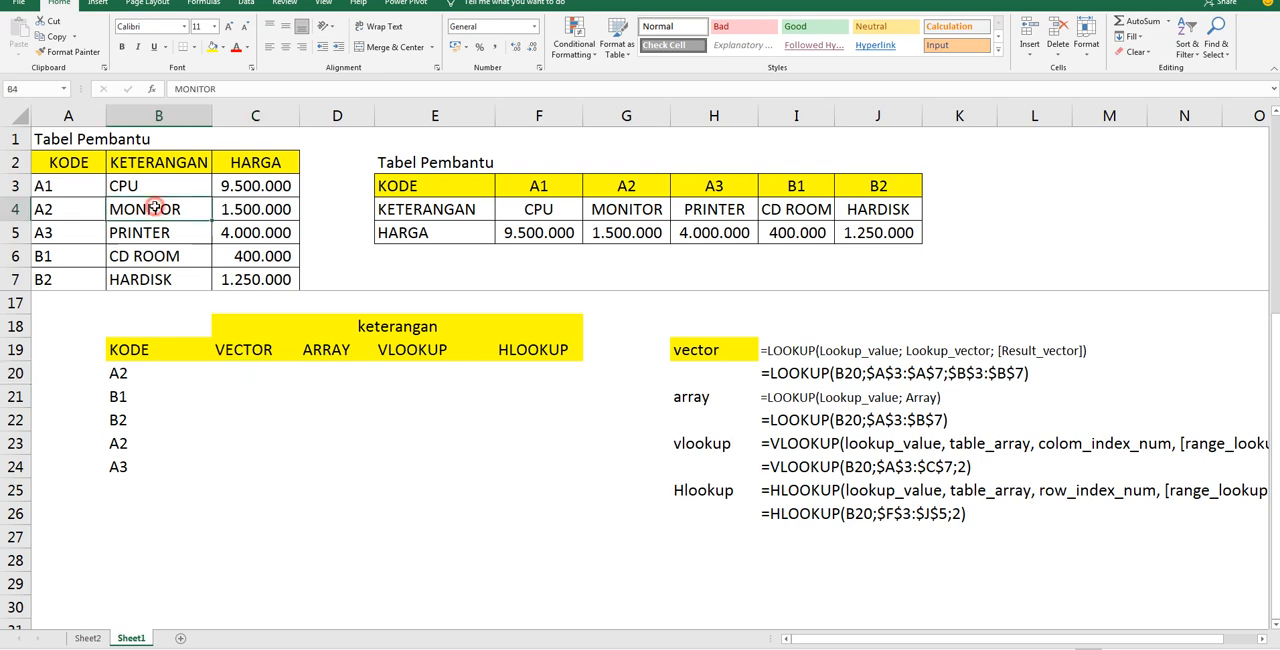
{"action": "left_click", "coordinate": [164, 371]}
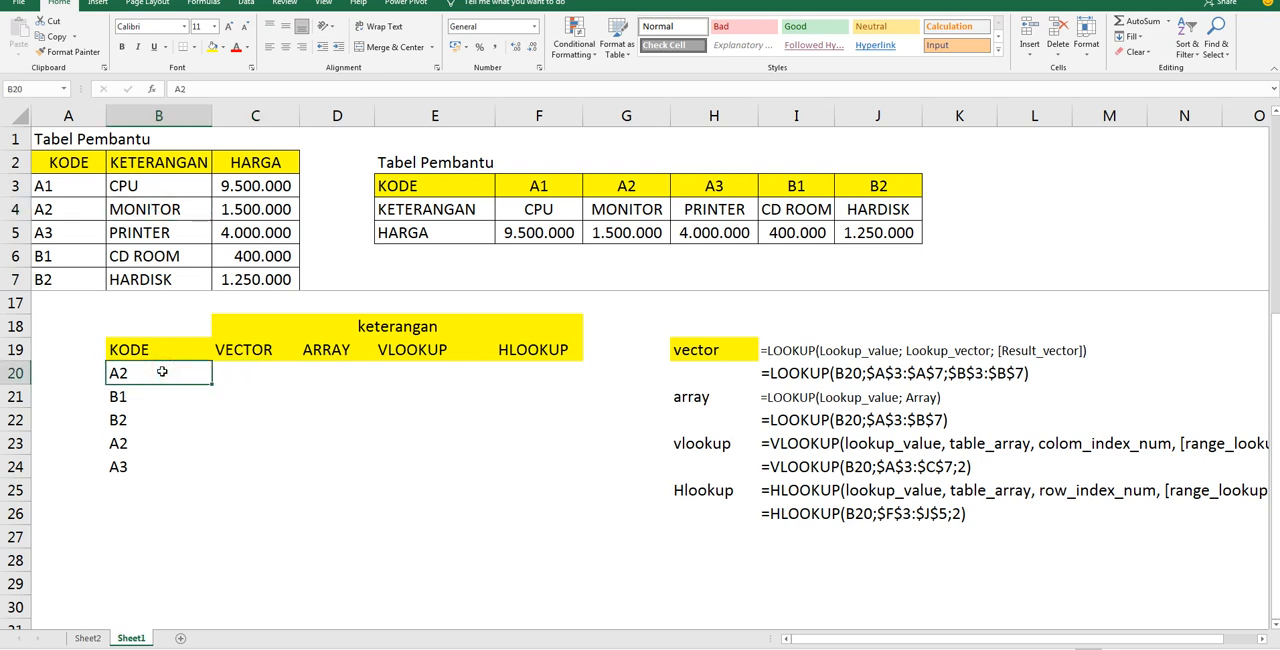
{"action": "left_click", "coordinate": [67, 209]}
{"action": "left_click", "coordinate": [153, 214]}
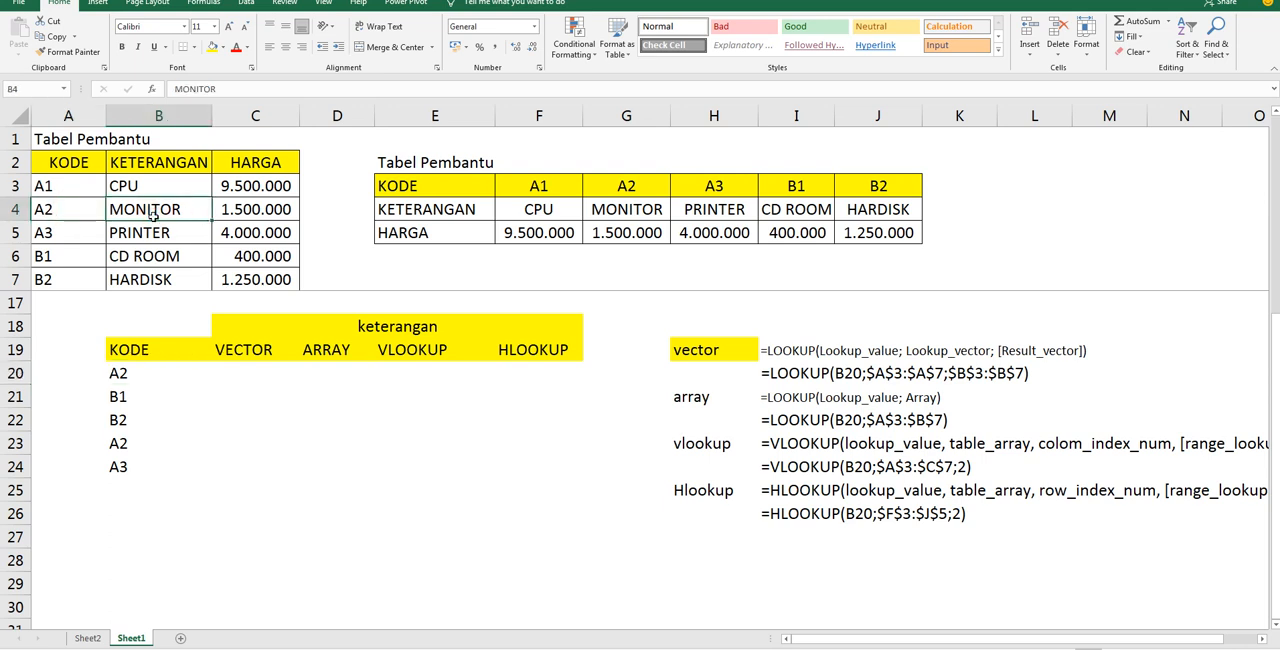
{"action": "left_click", "coordinate": [239, 373]}
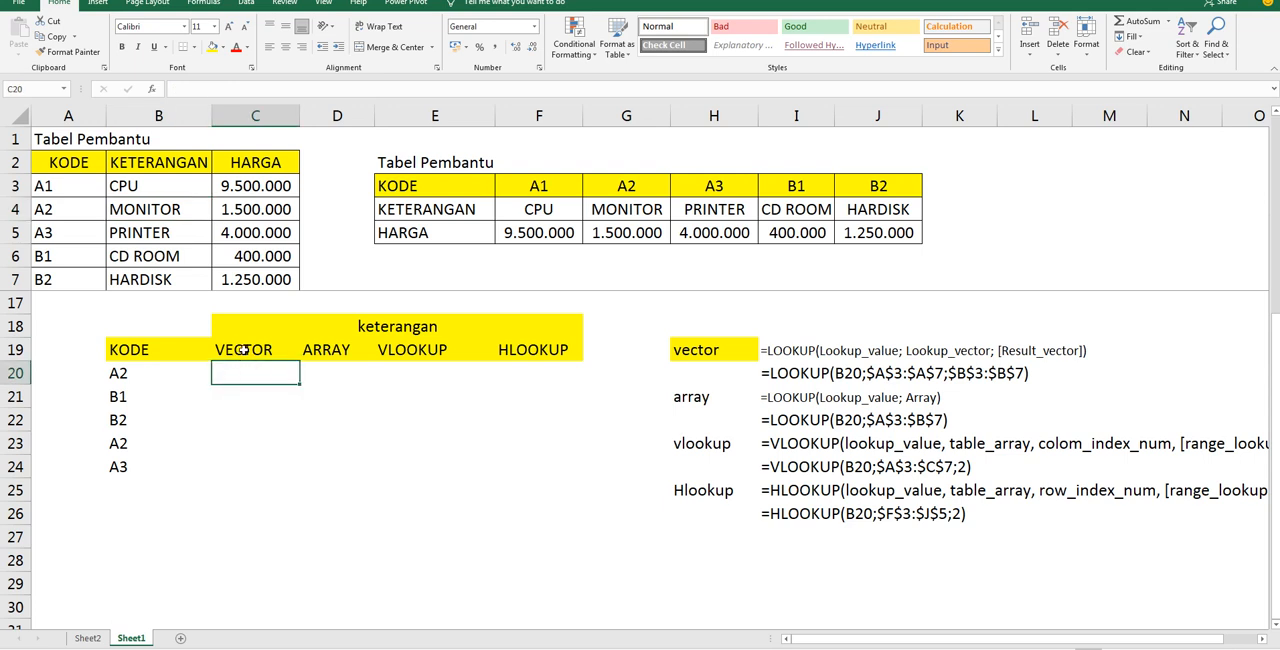
{"action": "left_click", "coordinate": [243, 349]}
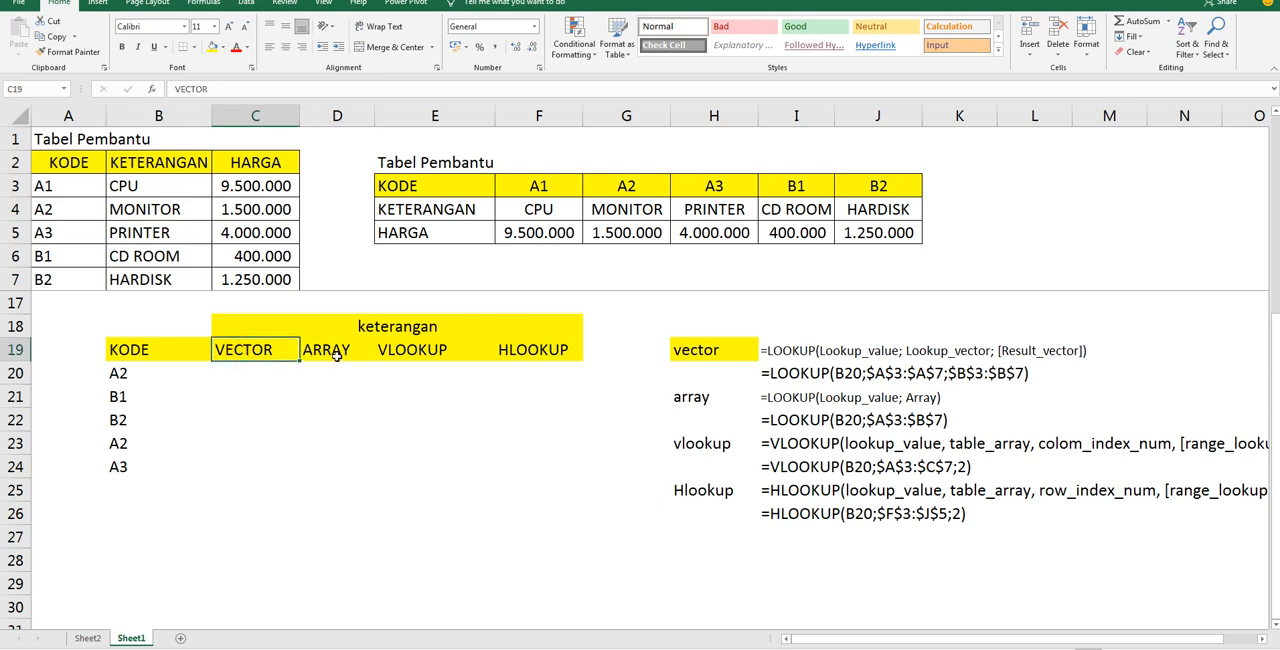
{"action": "left_click", "coordinate": [336, 356]}
{"action": "left_click", "coordinate": [403, 354]}
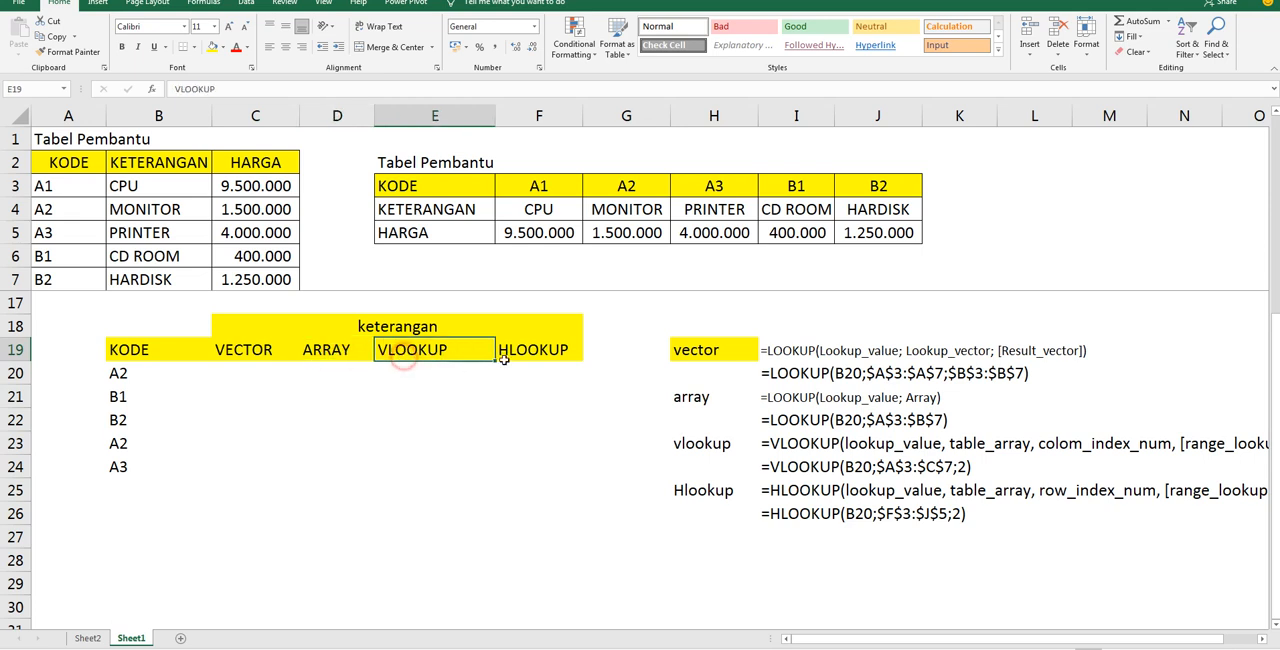
{"action": "left_click", "coordinate": [563, 356]}
{"action": "left_click", "coordinate": [245, 371]}
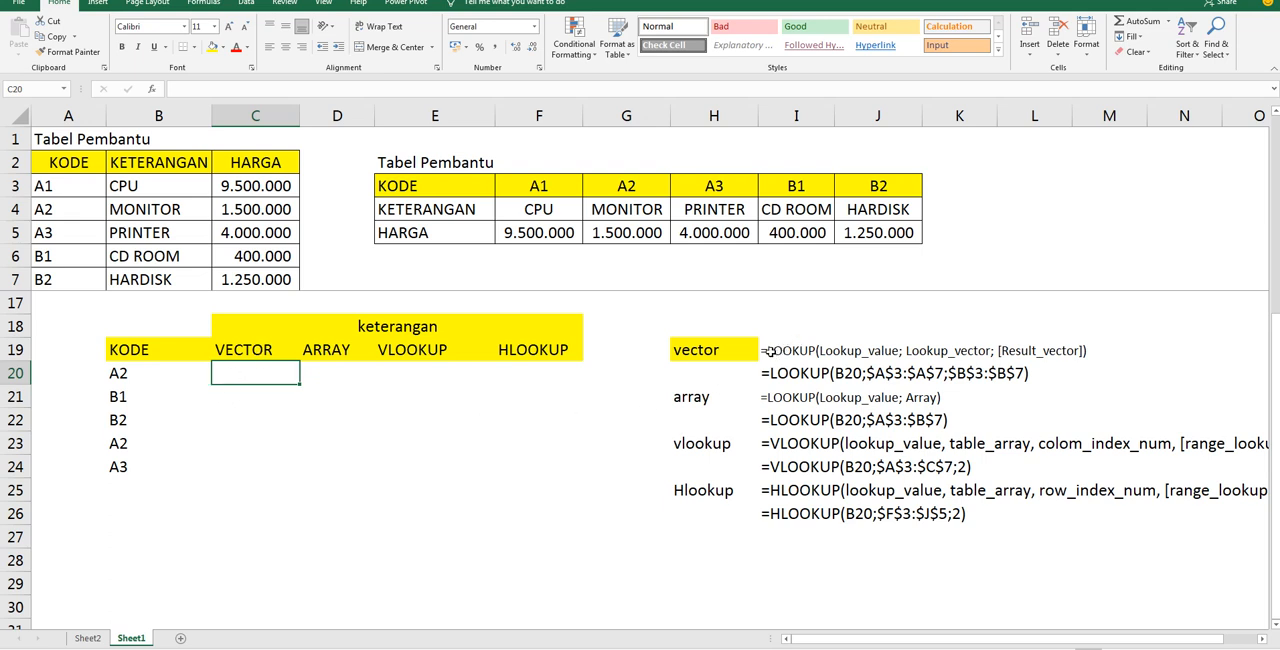
Examine the LOOKUP syntax notes in I19 and I22, matching the lookup value to B20 and the lookup vector to A3:A7
{"action": "double_click", "coordinate": [896, 350]}
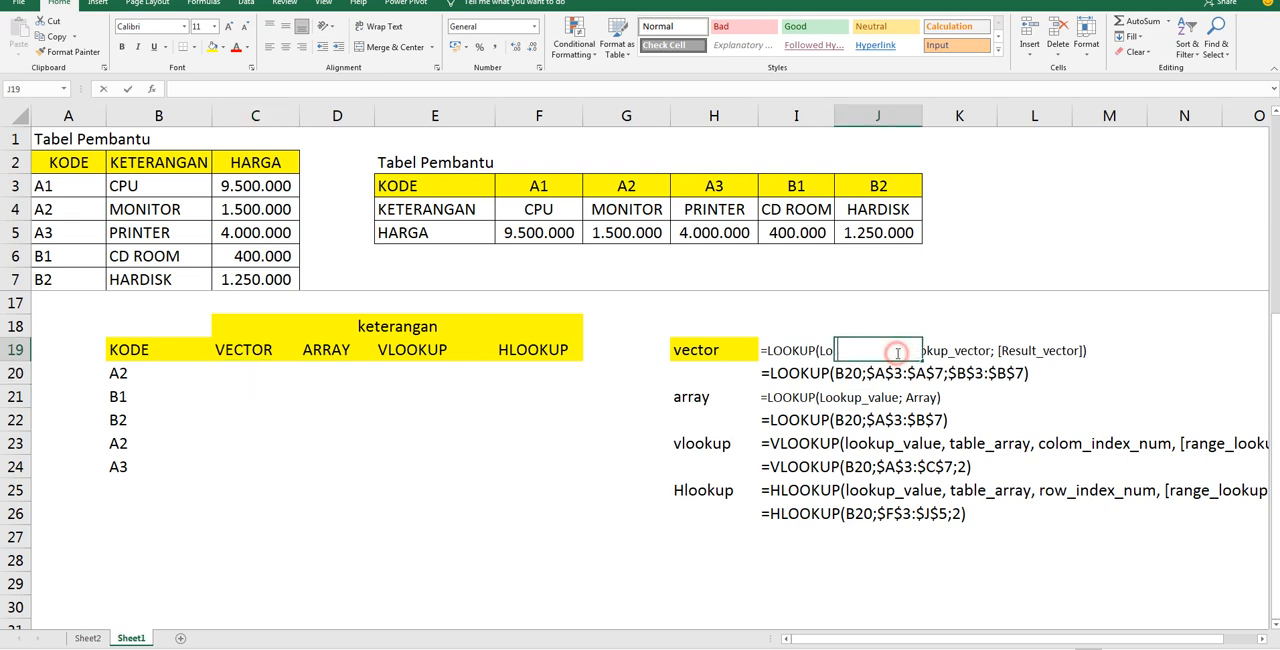
{"action": "left_click", "coordinate": [779, 347]}
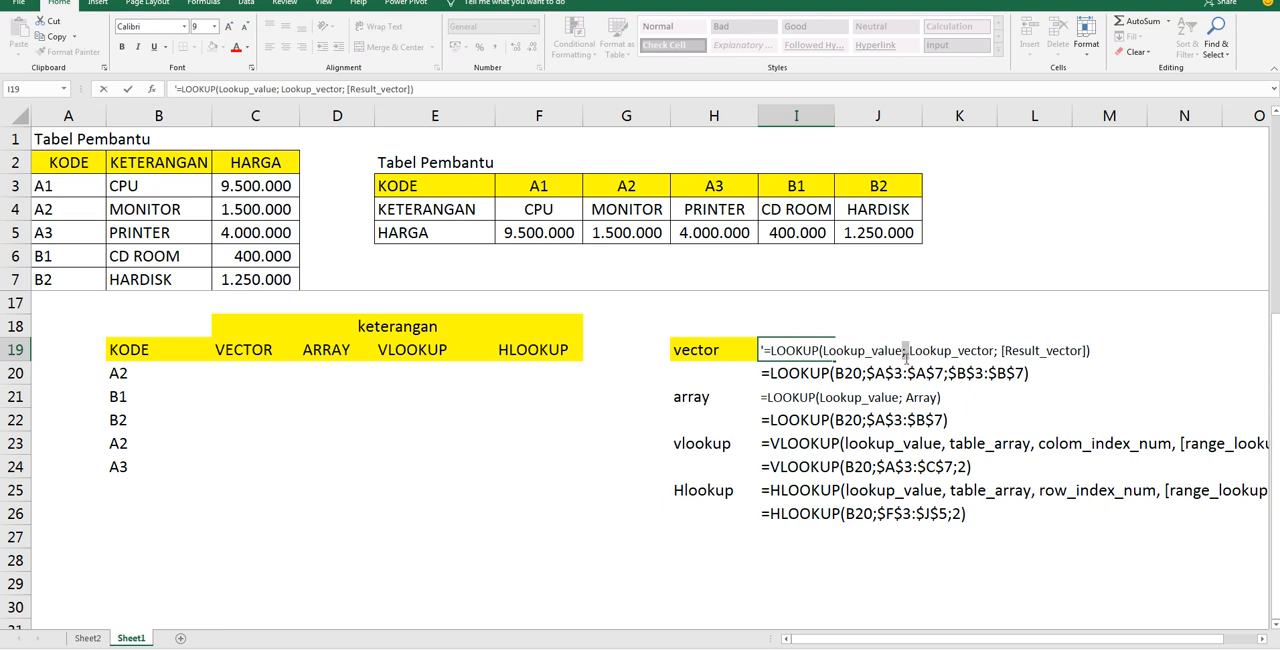
{"action": "key", "text": "Return"}
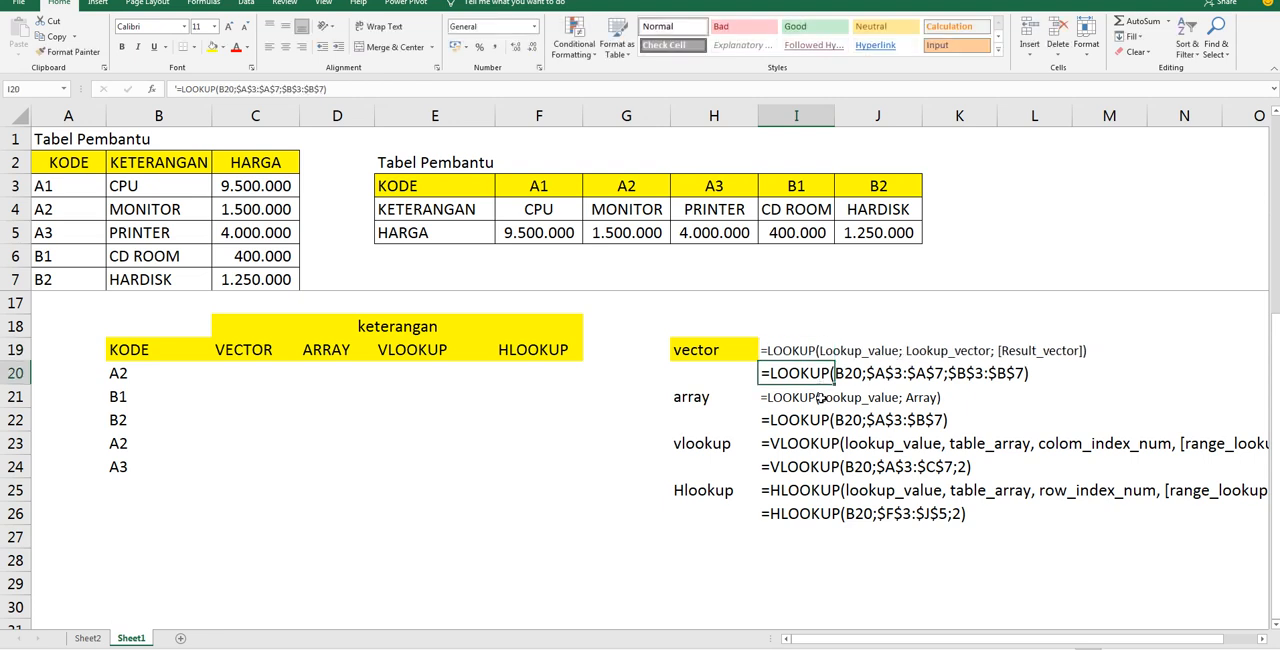
{"action": "left_click", "coordinate": [792, 350]}
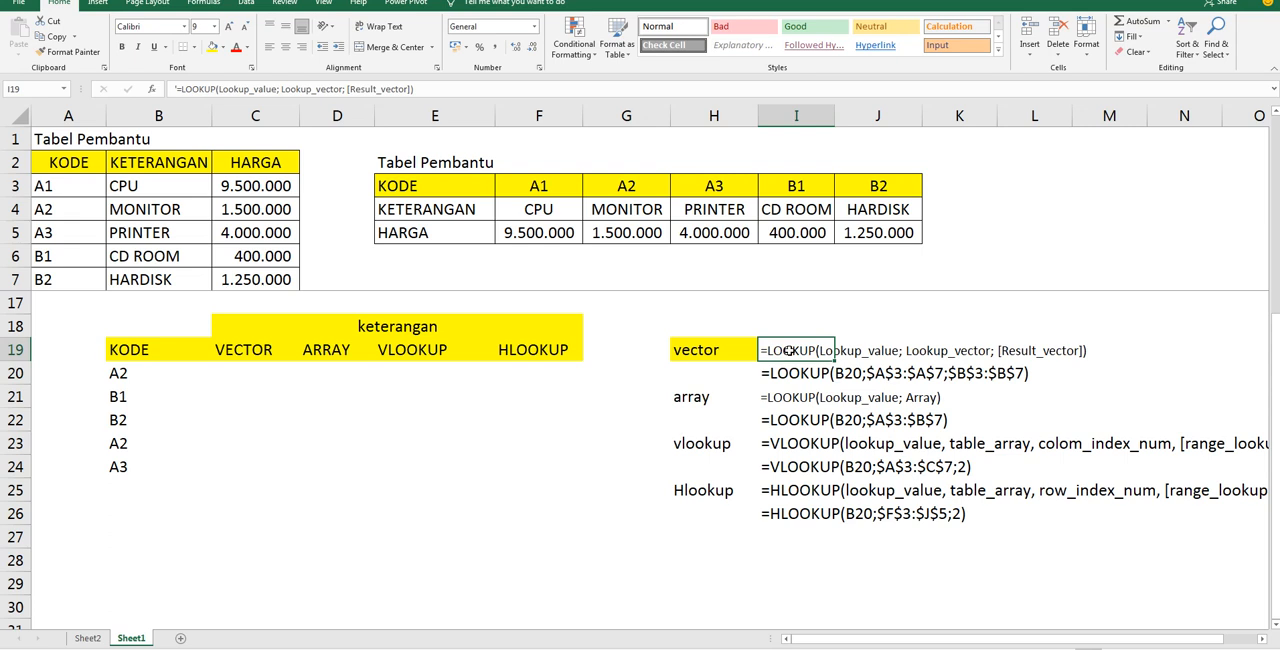
{"action": "left_click", "coordinate": [820, 421]}
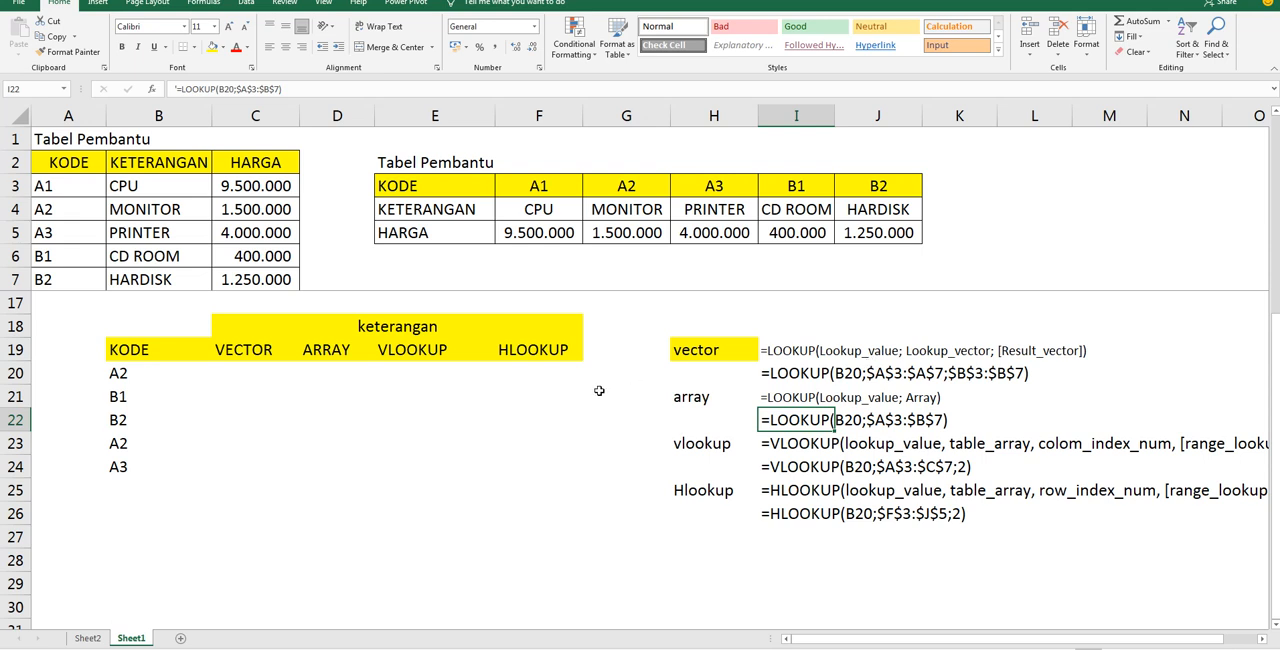
{"action": "left_click", "coordinate": [164, 372]}
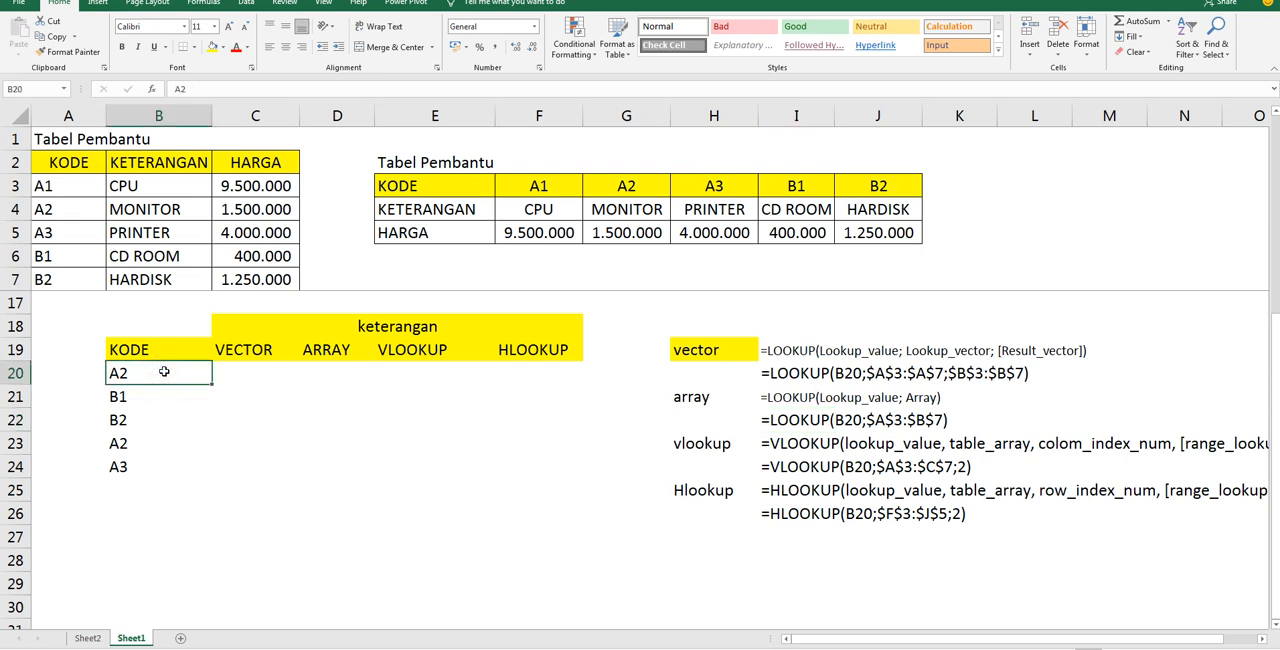
{"action": "left_click_drag", "start_coordinate": [68, 182], "coordinate": [59, 284]}
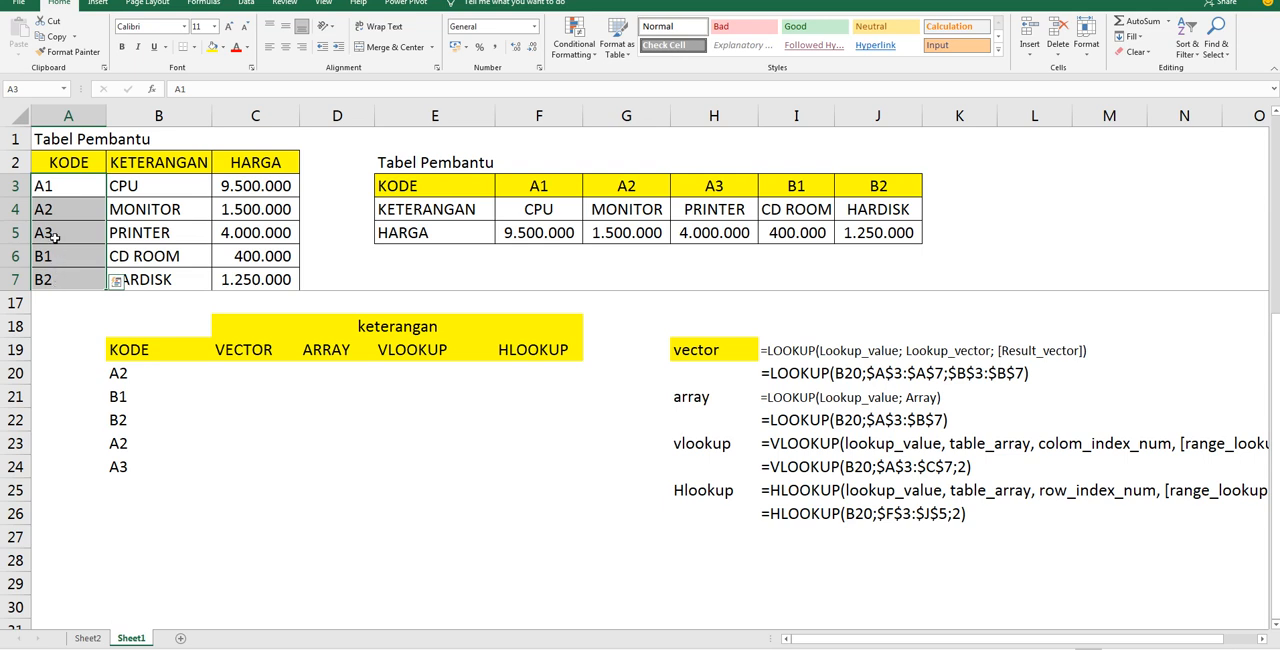
Trace the lookup vector A3:A7 and the result vector B3:B7 in the vertical Tabel Pembantu
{"action": "left_click", "coordinate": [62, 187]}
{"action": "left_click_drag", "start_coordinate": [62, 187], "coordinate": [59, 278]}
{"action": "left_click_drag", "start_coordinate": [169, 189], "coordinate": [152, 280]}
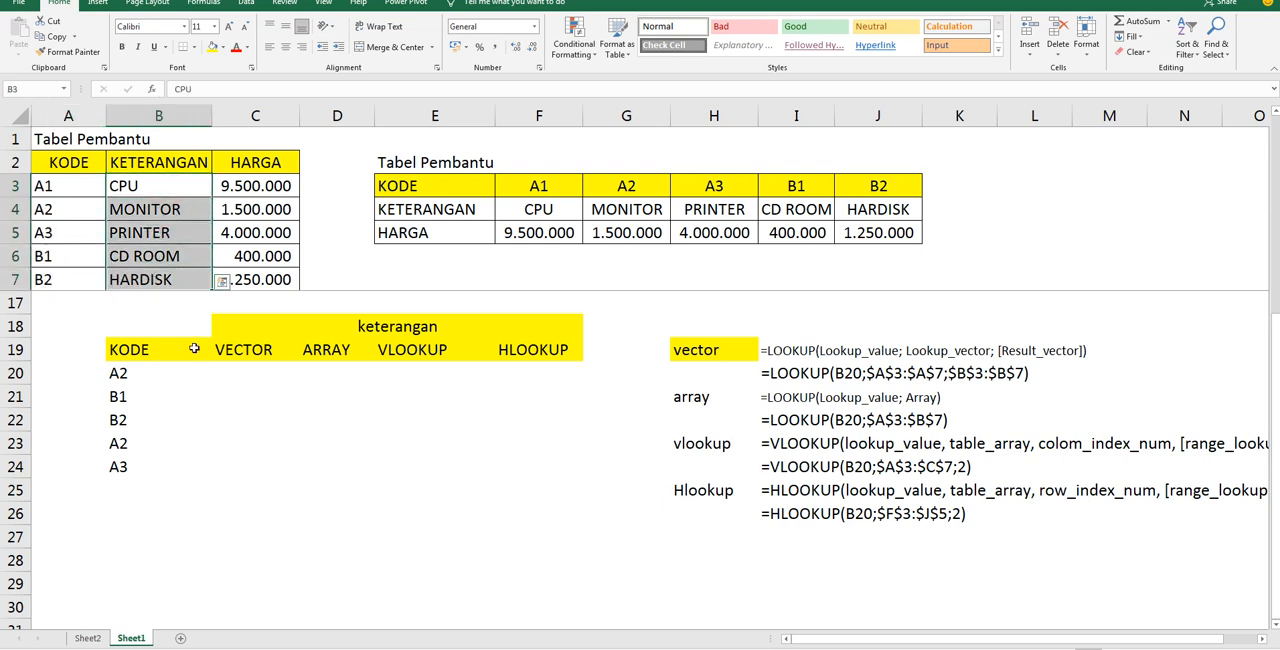
Begin a LOOKUP formula in C20 with B20 as the lookup value and A3:A7 as the lookup vector
{"action": "left_click", "coordinate": [259, 377]}
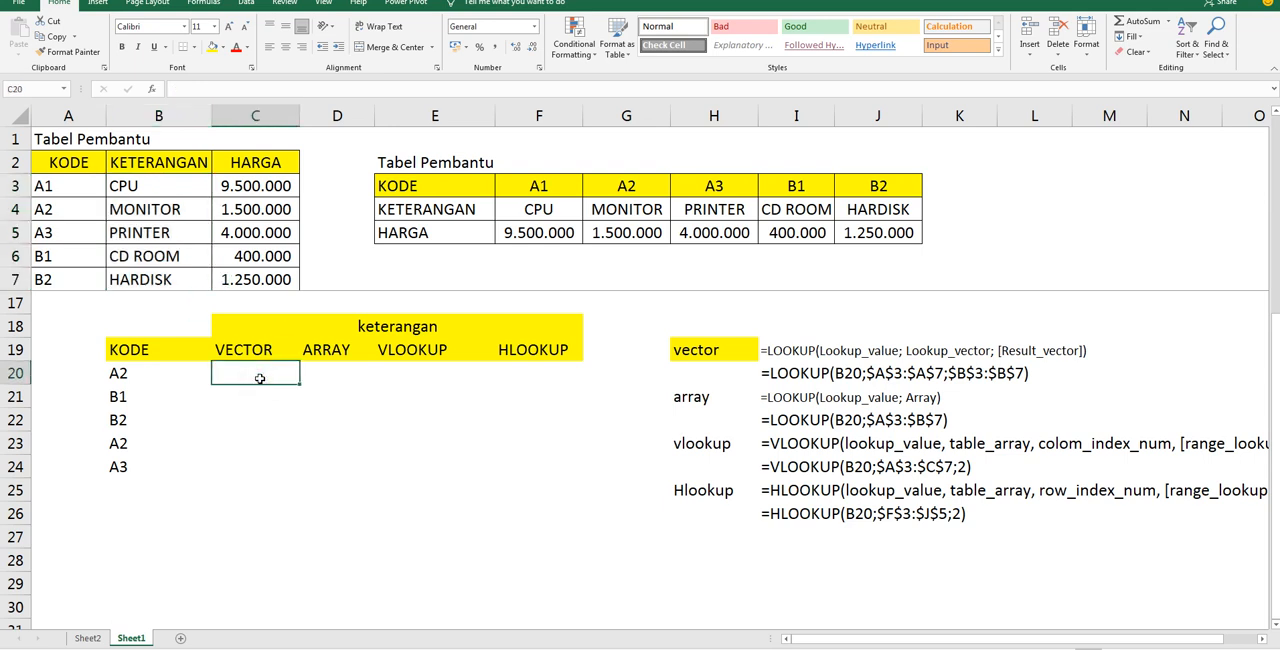
{"action": "type", "text": "=lookup"}
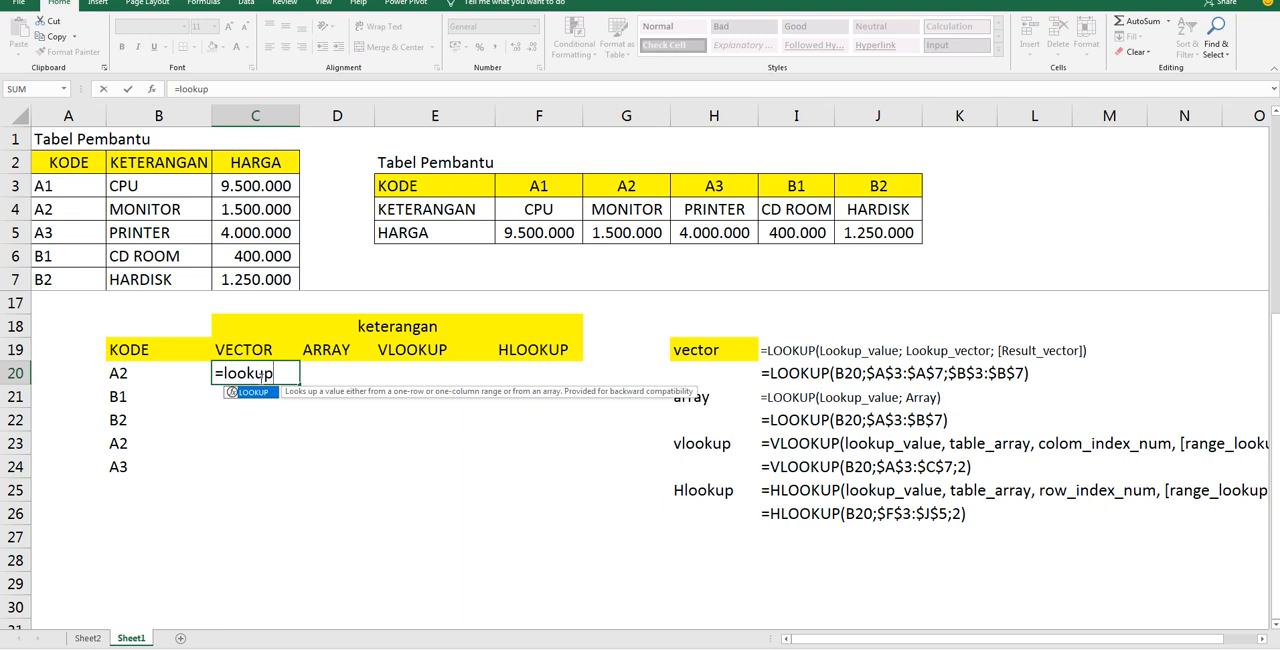
{"action": "type", "text": "("}
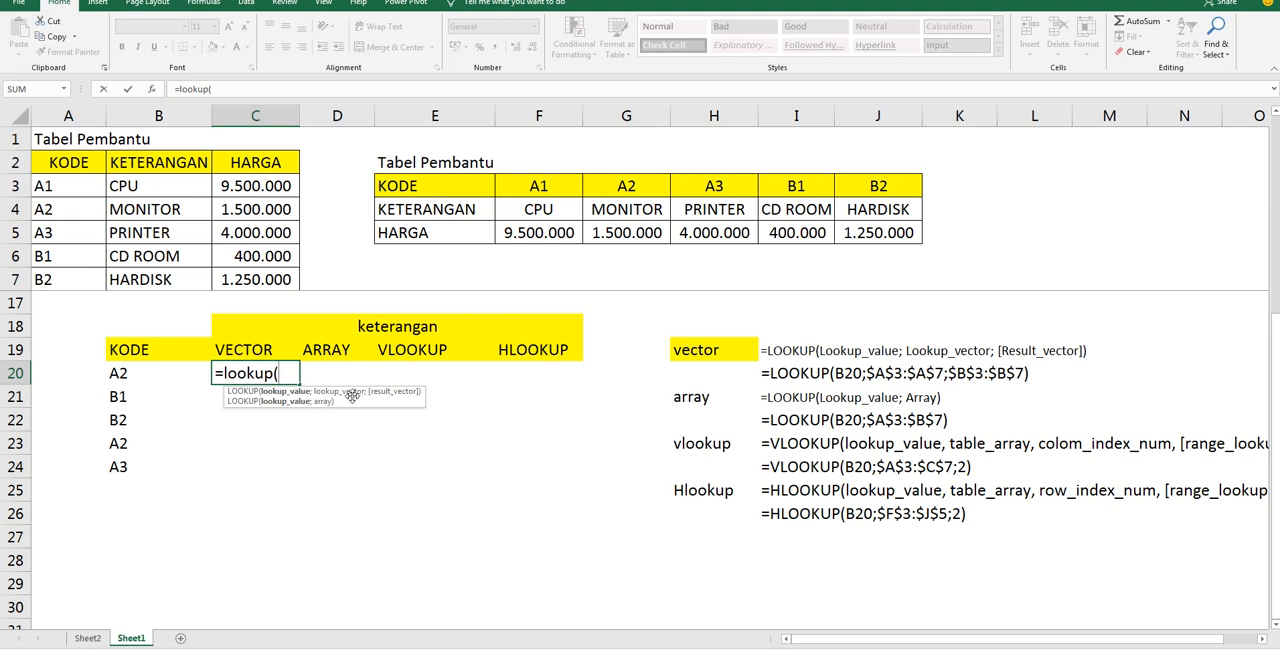
{"action": "left_click", "coordinate": [141, 372]}
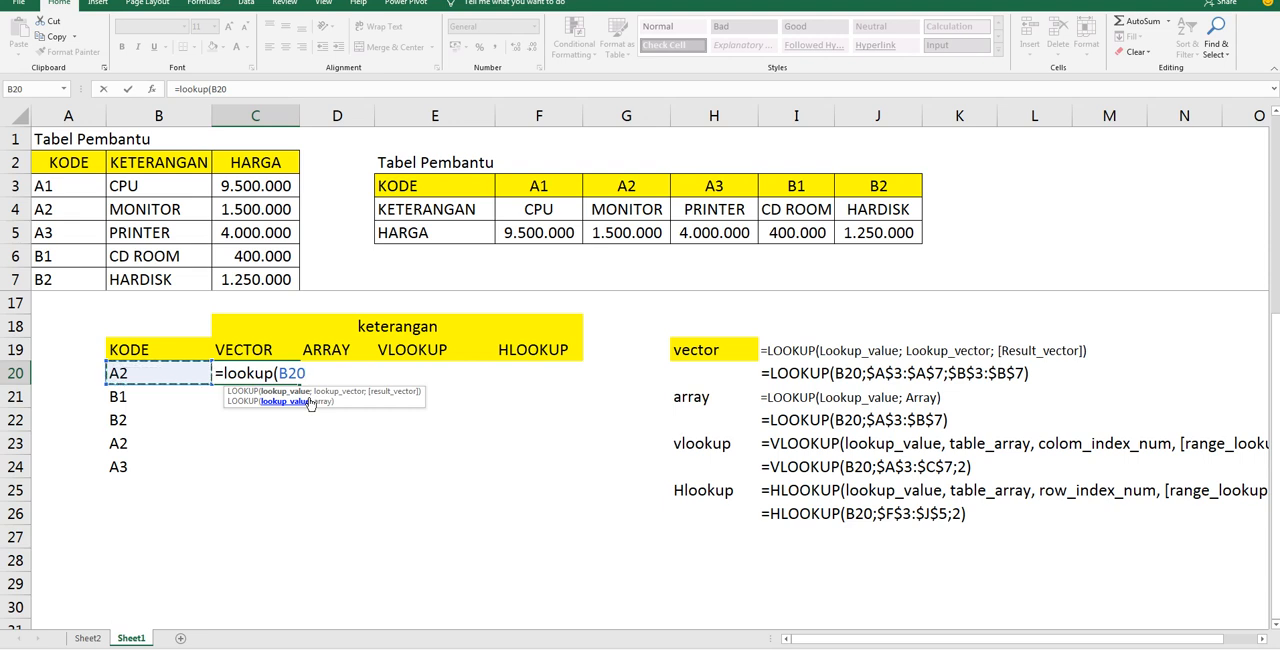
{"action": "type", "text": ";"}
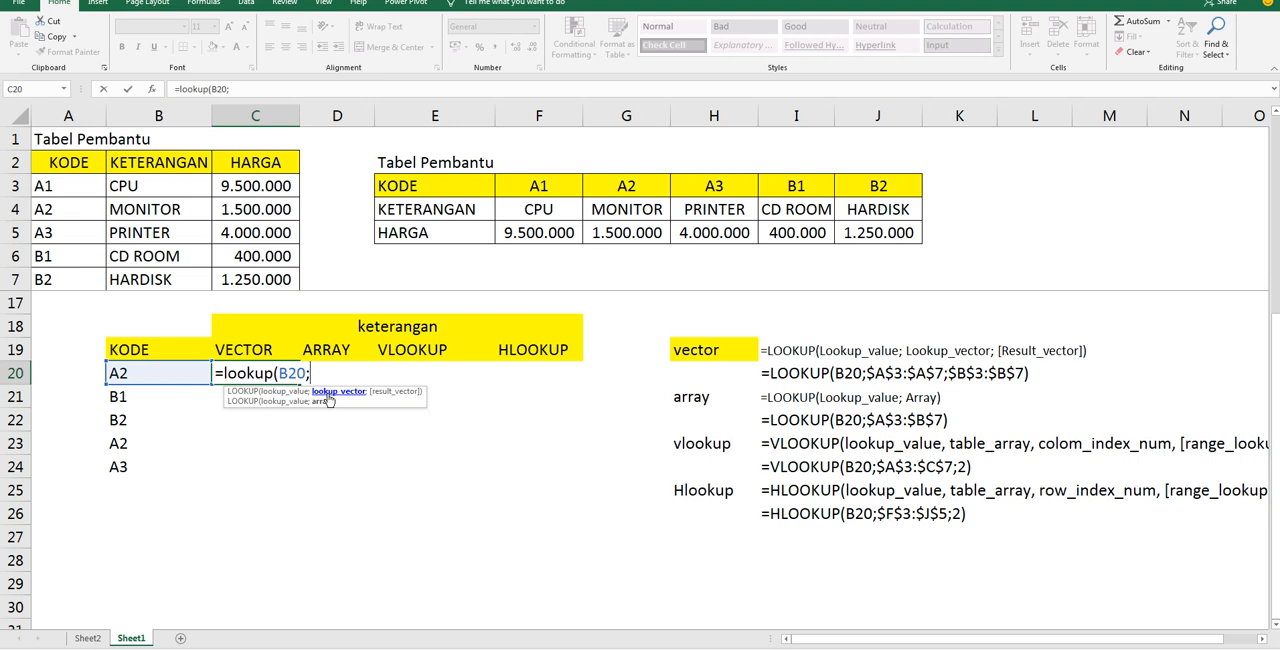
{"action": "left_click", "coordinate": [68, 186]}
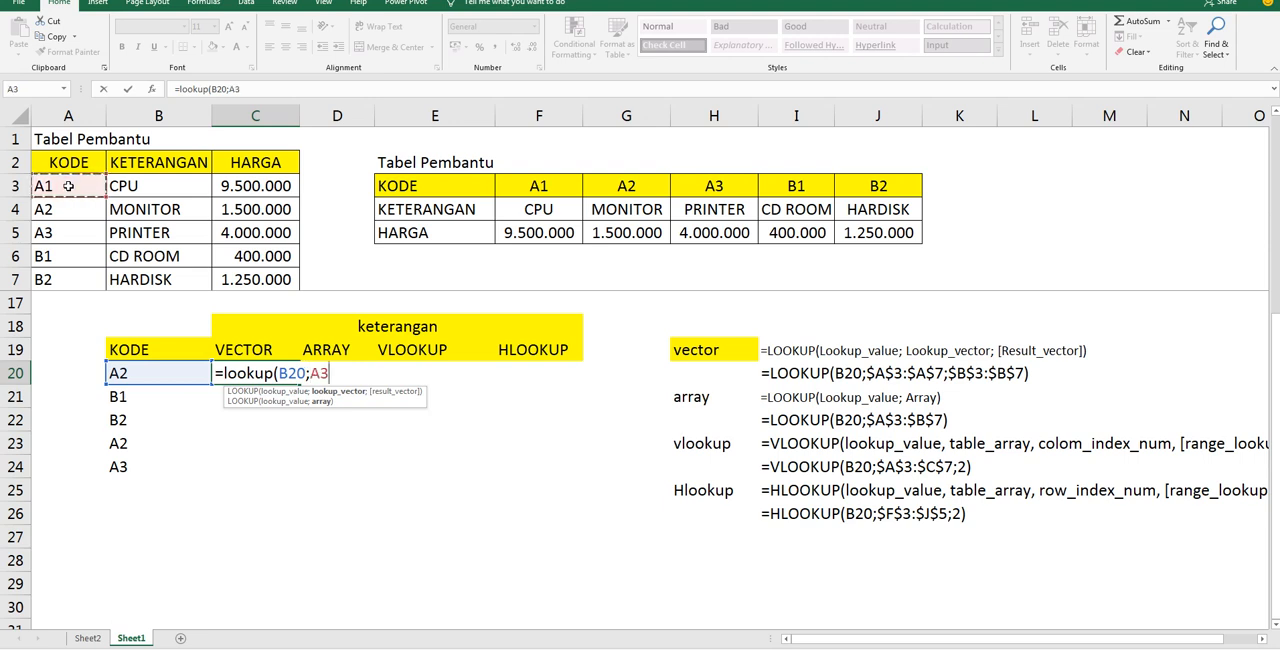
{"action": "left_click_drag", "start_coordinate": [68, 198], "coordinate": [78, 281]}
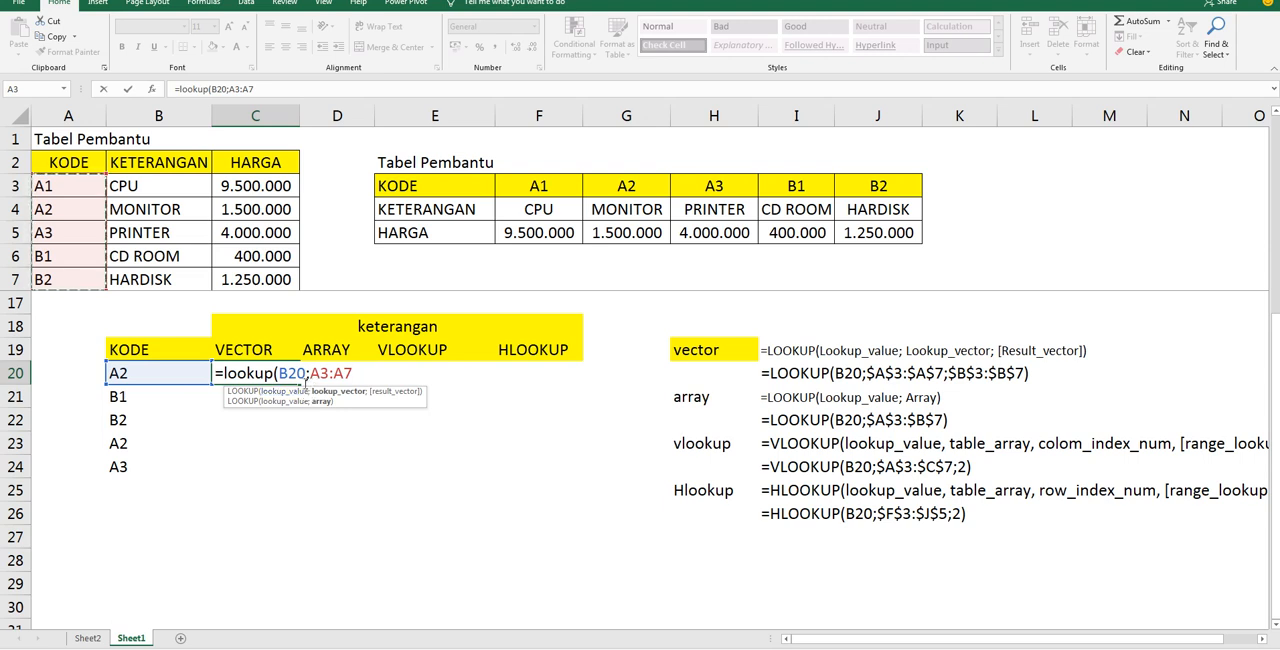
Cycle the A3:A7 lookup vector through its absolute and mixed reference forms and back to relative
{"action": "key", "text": "F4"}
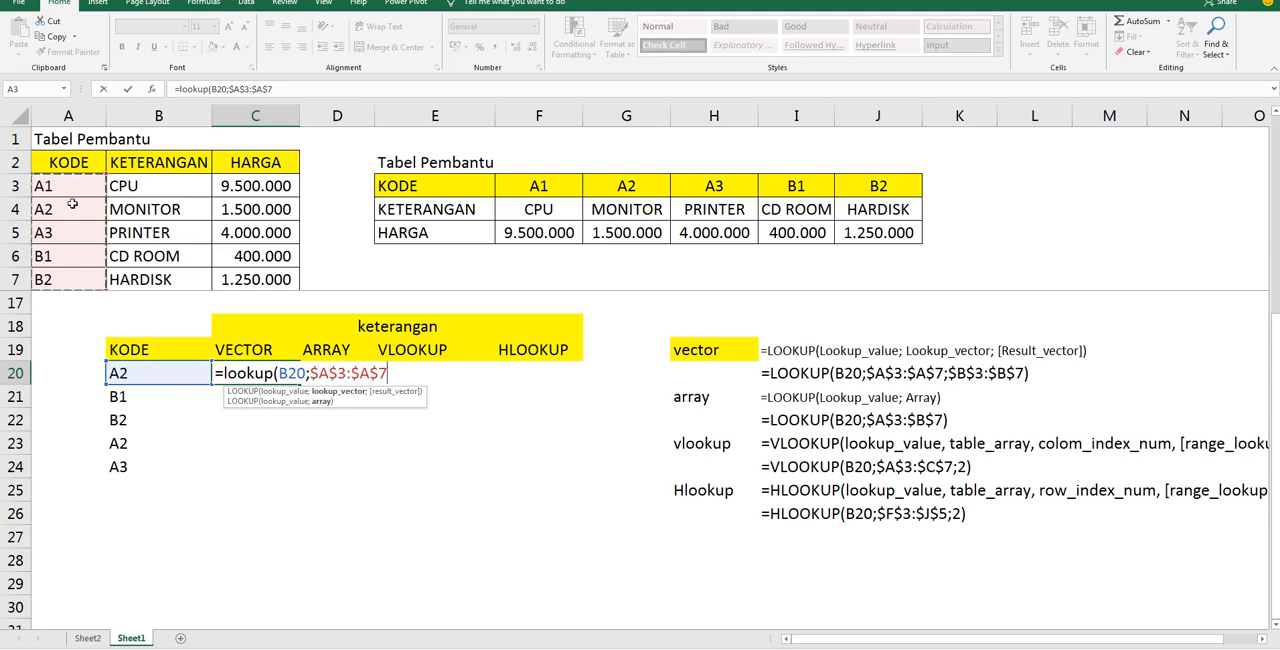
{"action": "key", "text": "F4"}
{"action": "key", "text": "F4"}
{"action": "key", "text": "F4"}
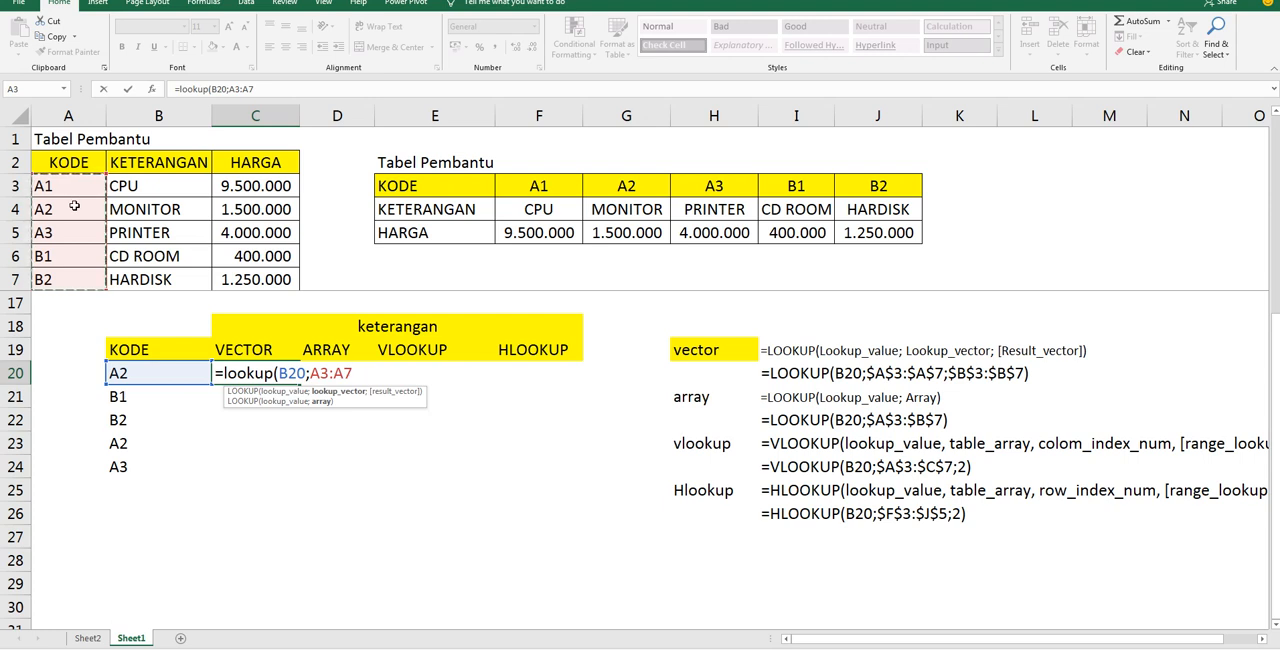
Complete the C20 LOOKUP formula with B3:B7 as the result vector and enter it
{"action": "type", "text": ";"}
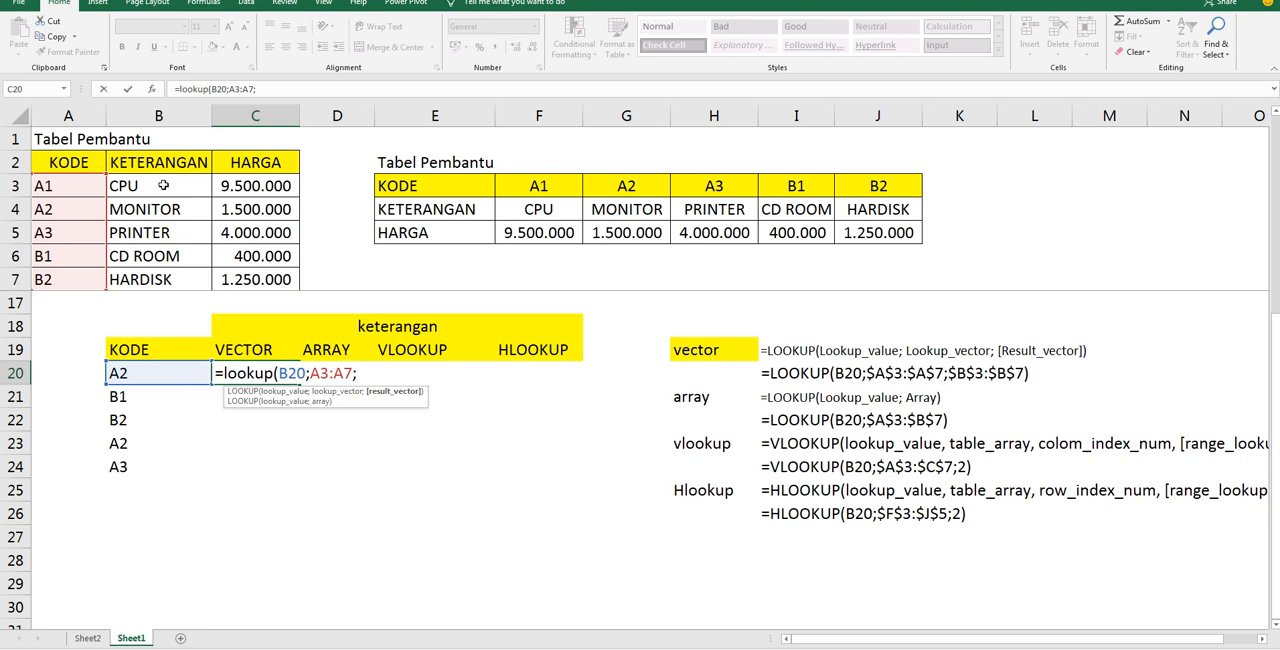
{"action": "left_click_drag", "start_coordinate": [163, 185], "coordinate": [163, 281]}
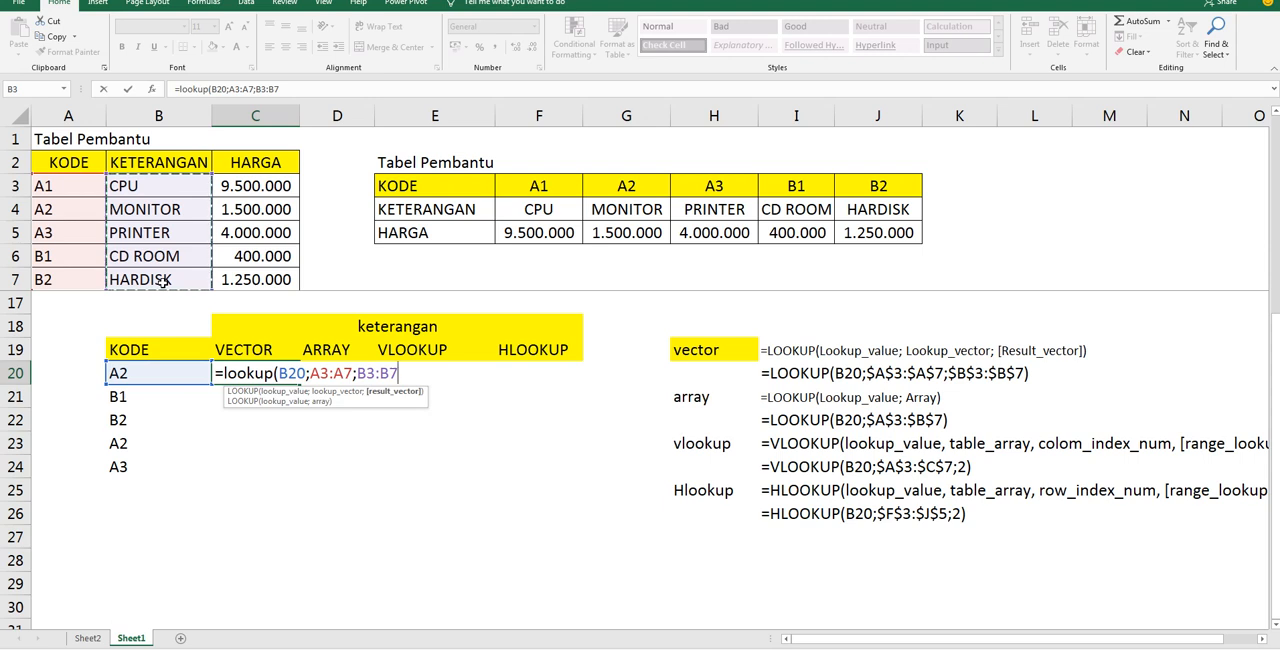
{"action": "type", "text": ")"}
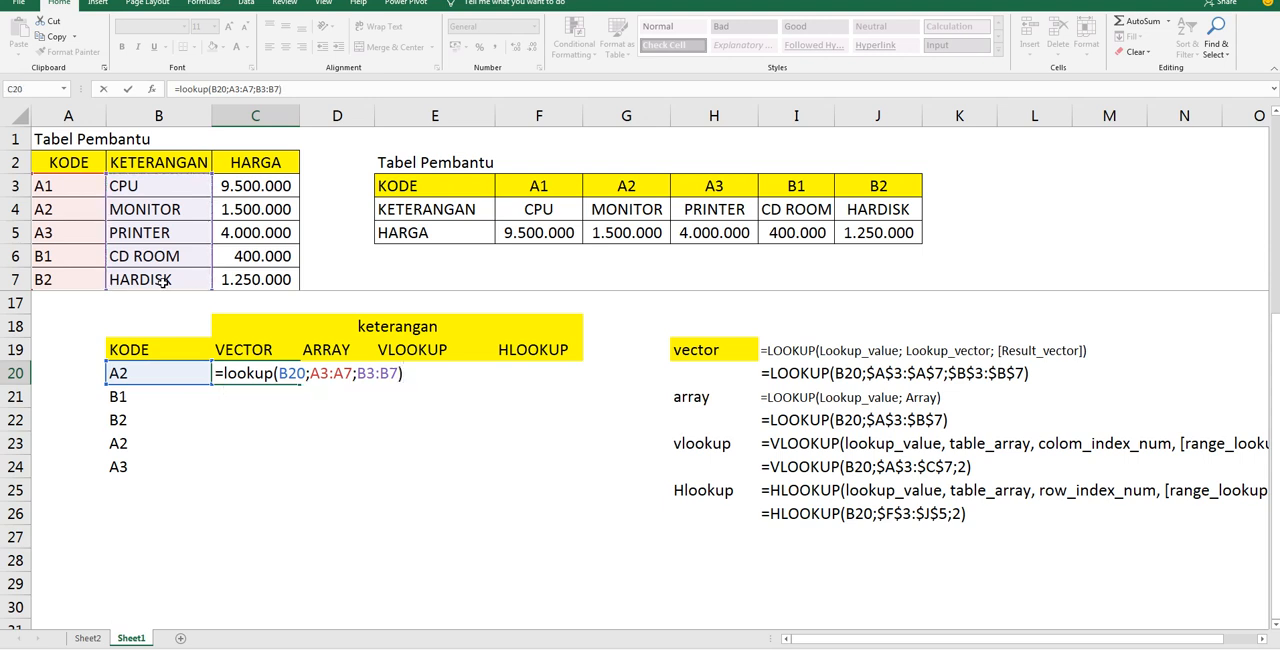
{"action": "key", "text": "Return"}
{"action": "left_click", "coordinate": [250, 372]}
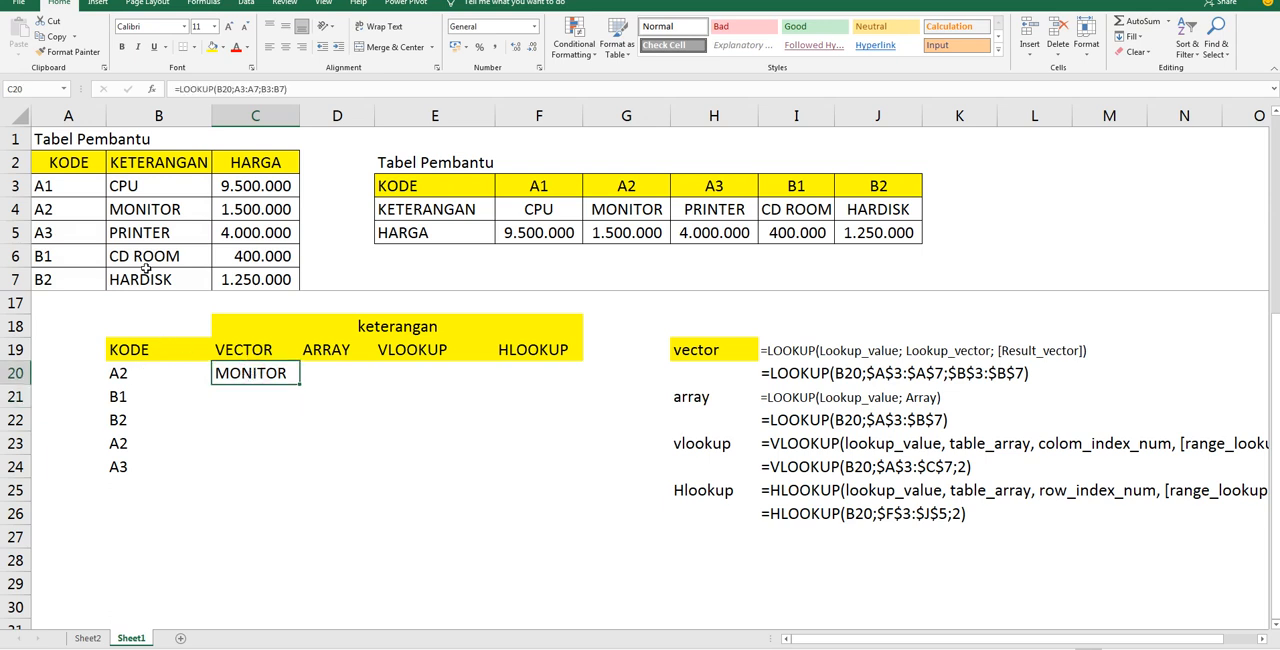
Copy the relative C20 formula down to C24 and inspect the ranges used by the copy in C24
{"action": "left_click", "coordinate": [130, 209]}
{"action": "left_click", "coordinate": [273, 376]}
{"action": "left_click_drag", "start_coordinate": [299, 384], "coordinate": [288, 476]}
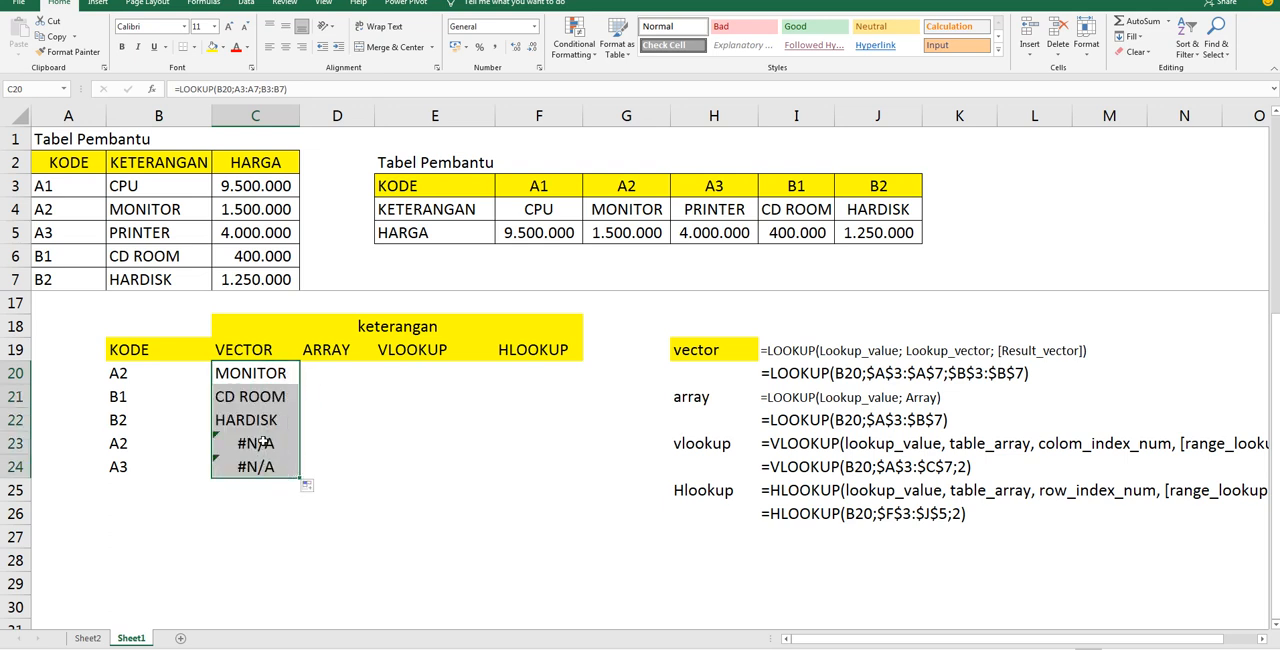
{"action": "double_click", "coordinate": [262, 465]}
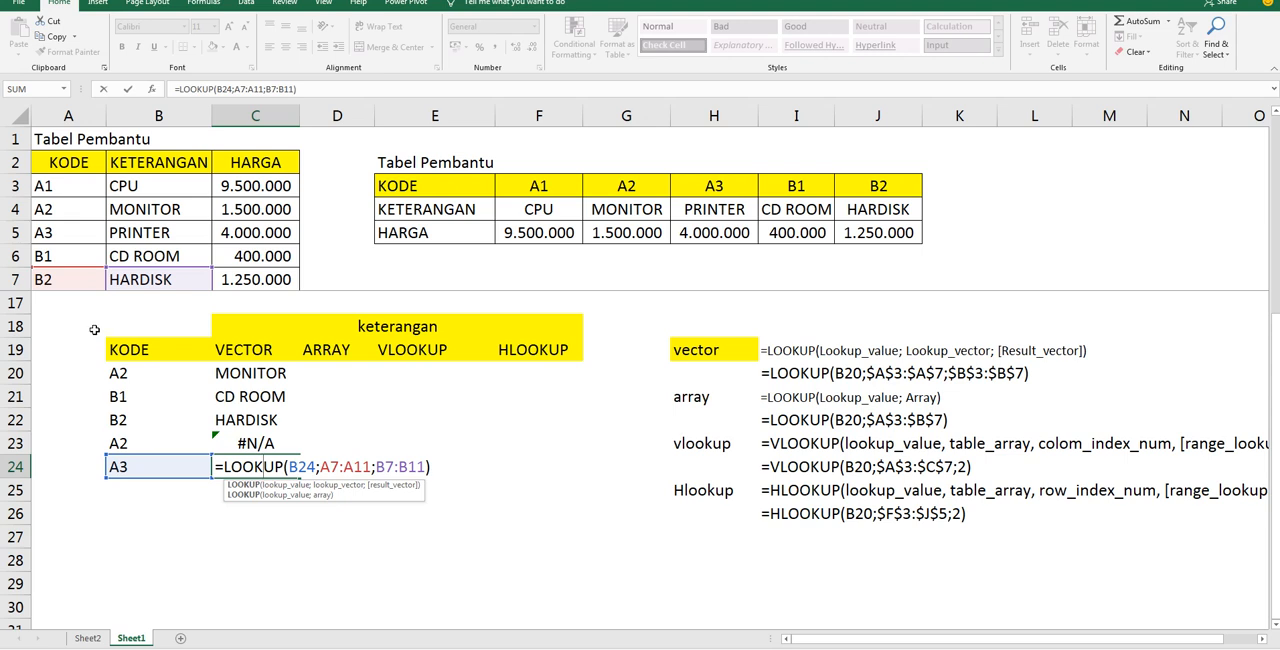
{"action": "key", "text": "Return"}
Make both vectors in the C20 formula absolute, giving =LOOKUP(B20;$A$3:$A$7;$B$3:$B$7)
{"action": "double_click", "coordinate": [254, 373]}
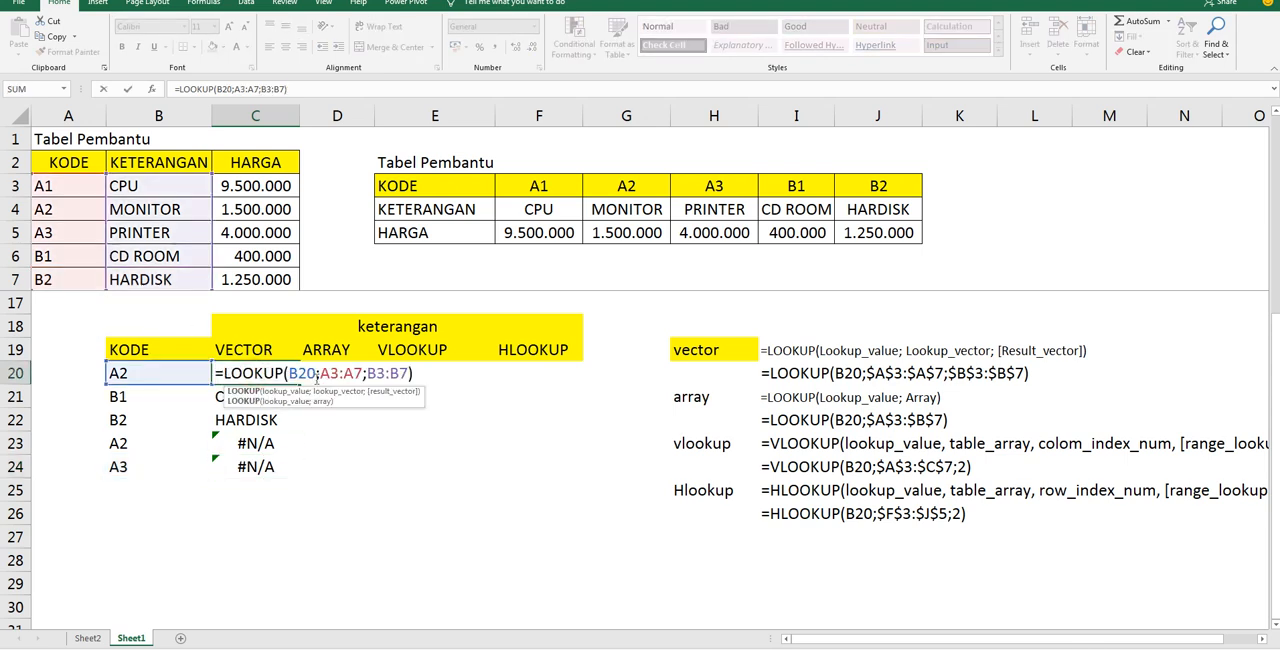
{"action": "left_click_drag", "start_coordinate": [320, 373], "coordinate": [363, 373]}
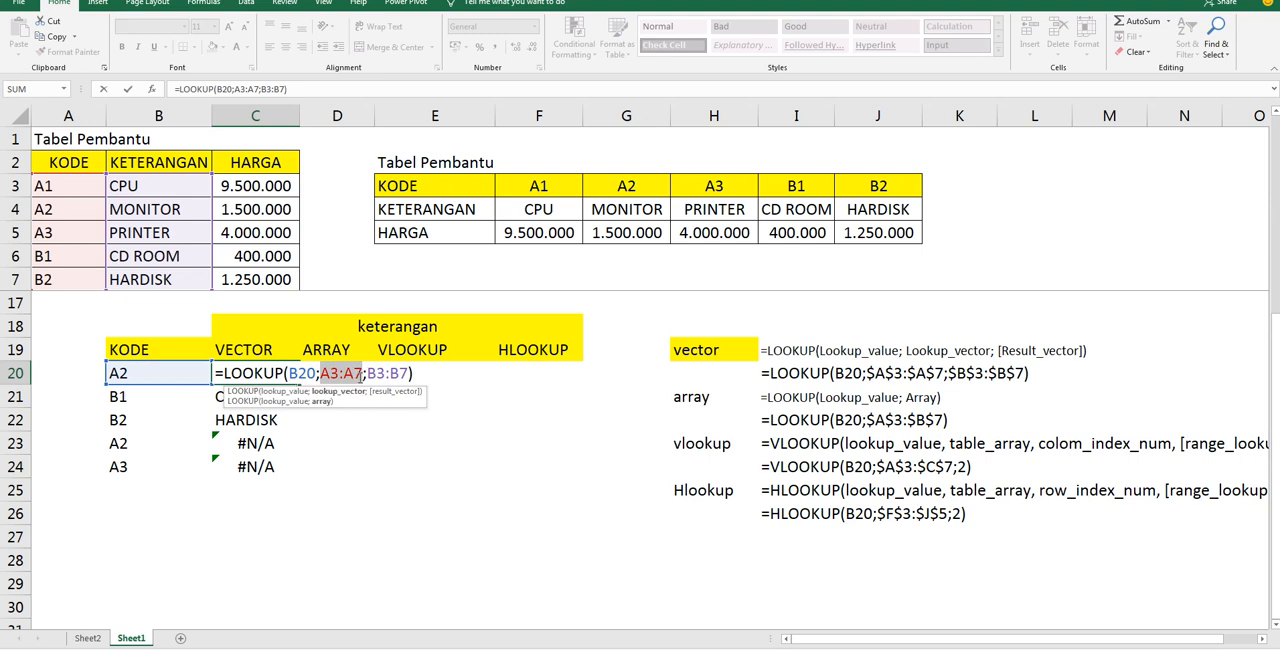
{"action": "key", "text": "F4"}
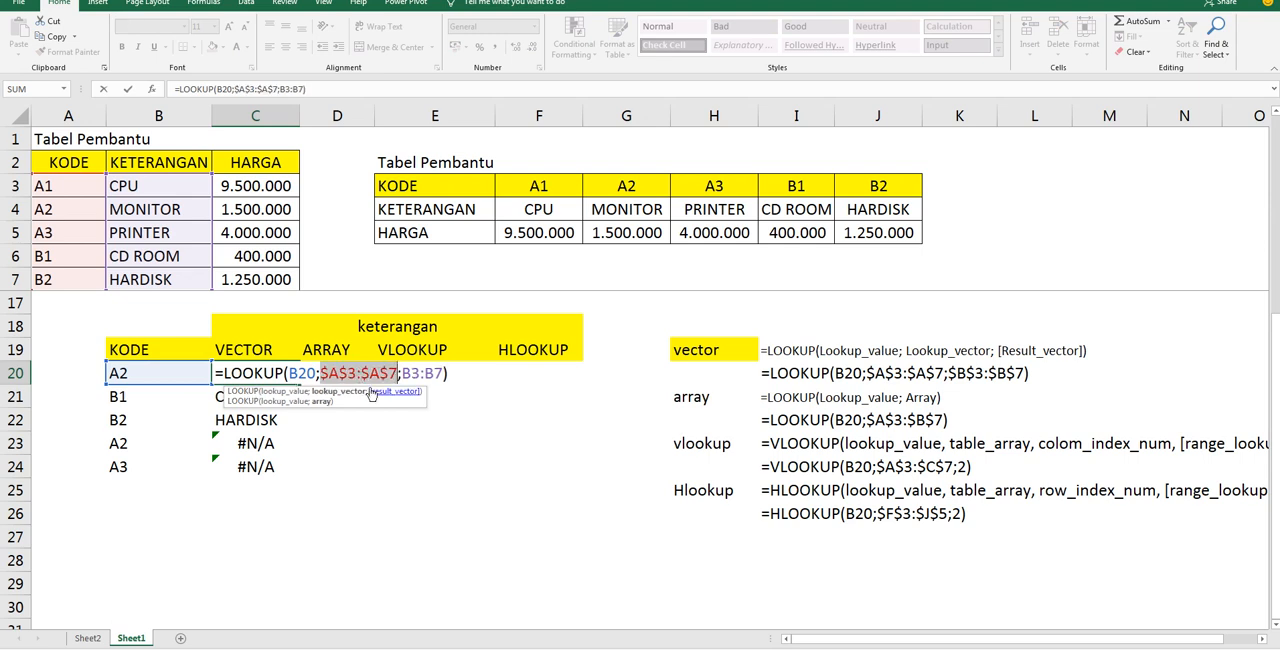
{"action": "left_click_drag", "start_coordinate": [401, 373], "coordinate": [444, 373]}
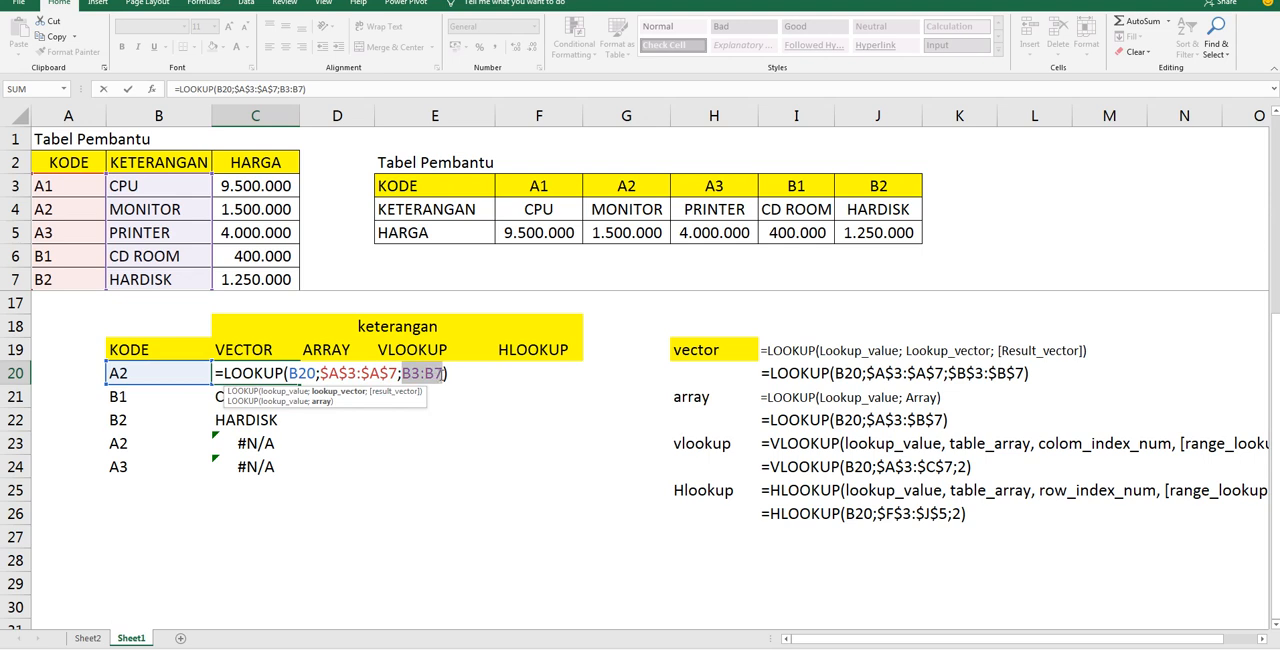
{"action": "key", "text": "F4"}
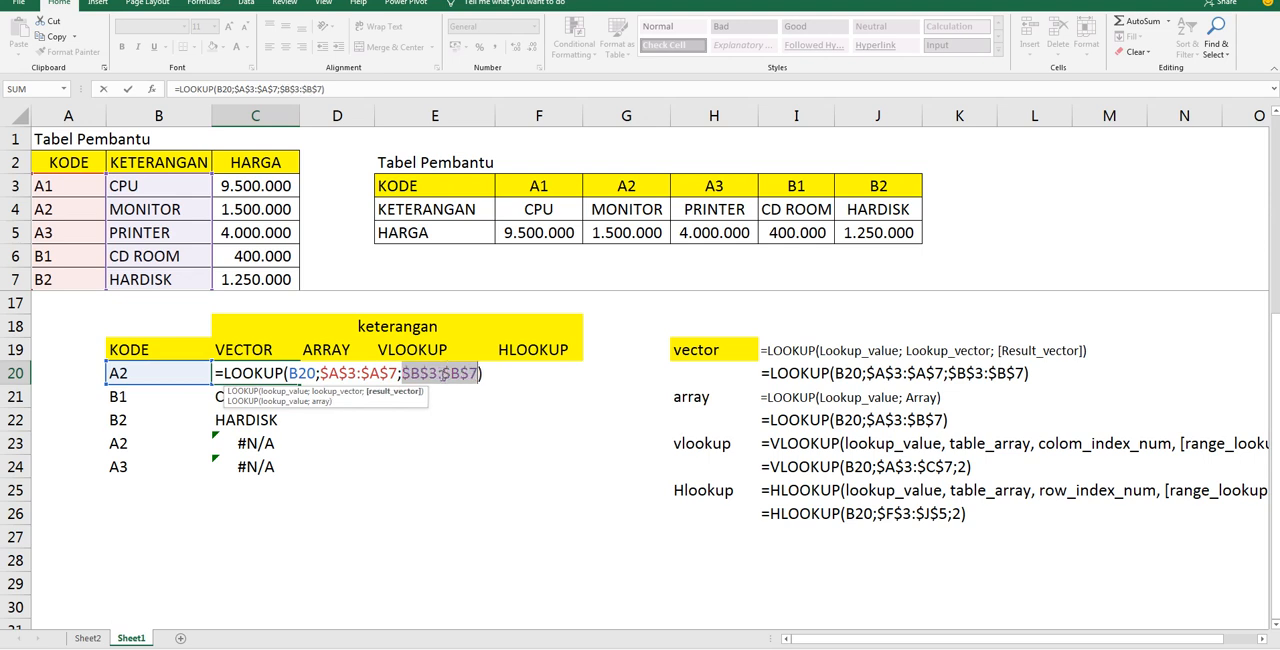
{"action": "key", "text": "Return"}
Fill the absolute-reference LOOKUP formula from C20 down to C24 and check the copy in C24
{"action": "left_click", "coordinate": [288, 374]}
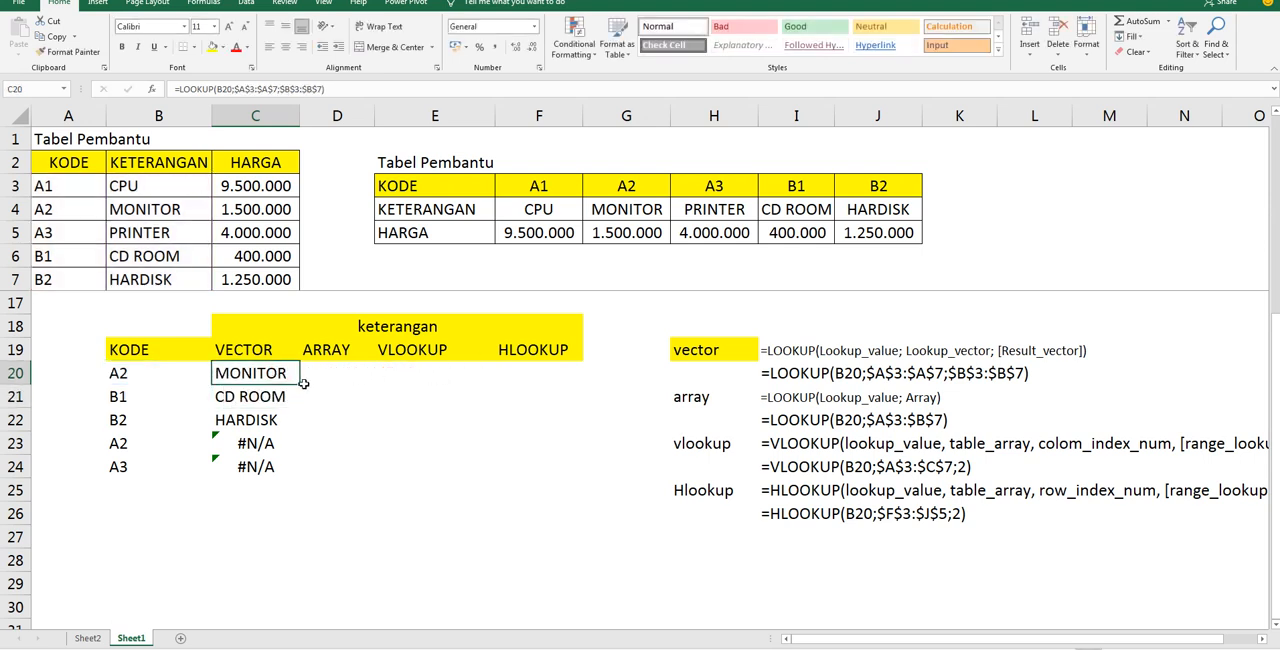
{"action": "left_click_drag", "start_coordinate": [300, 384], "coordinate": [297, 477]}
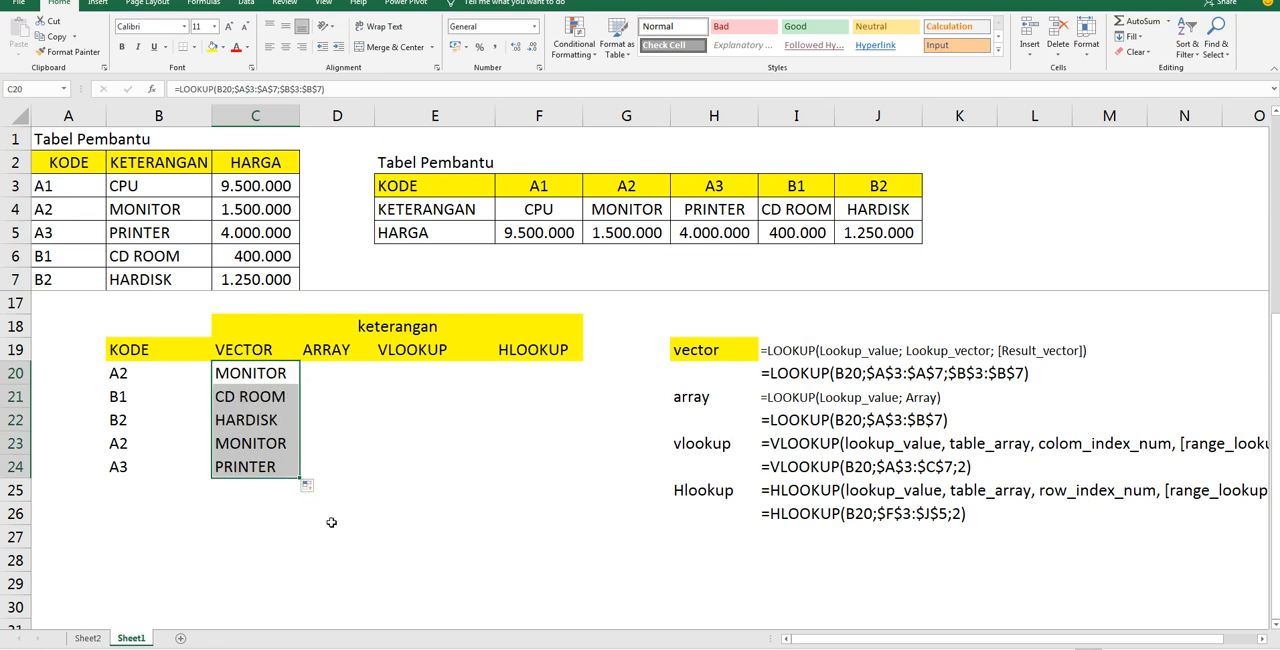
{"action": "left_click", "coordinate": [312, 552]}
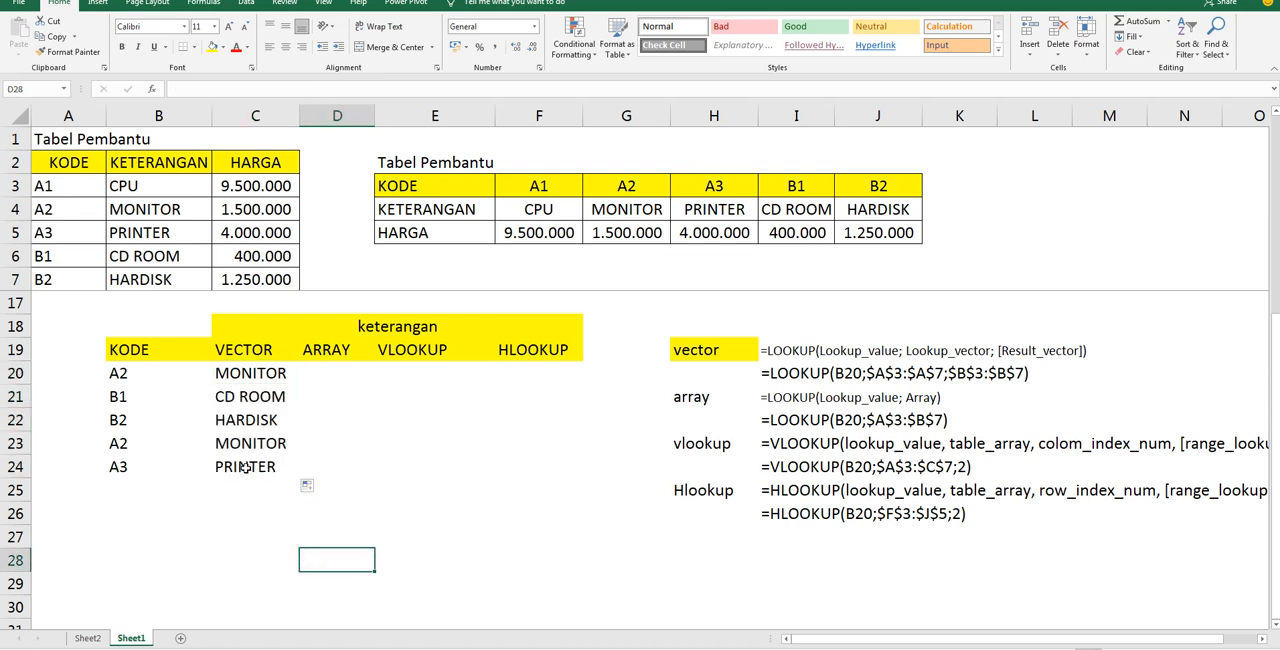
{"action": "left_click", "coordinate": [244, 467]}
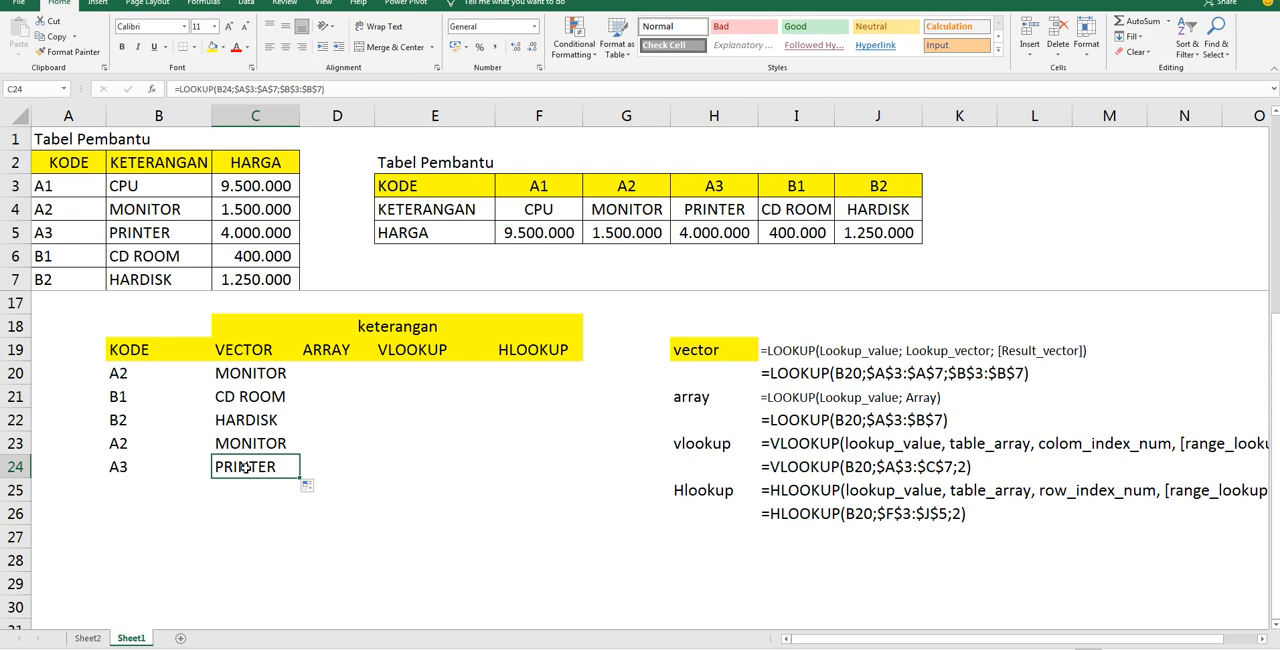
Examine the absolute lookup vector $A$3:$A$7 in the C20 formula against the KODE column
{"action": "double_click", "coordinate": [253, 373]}
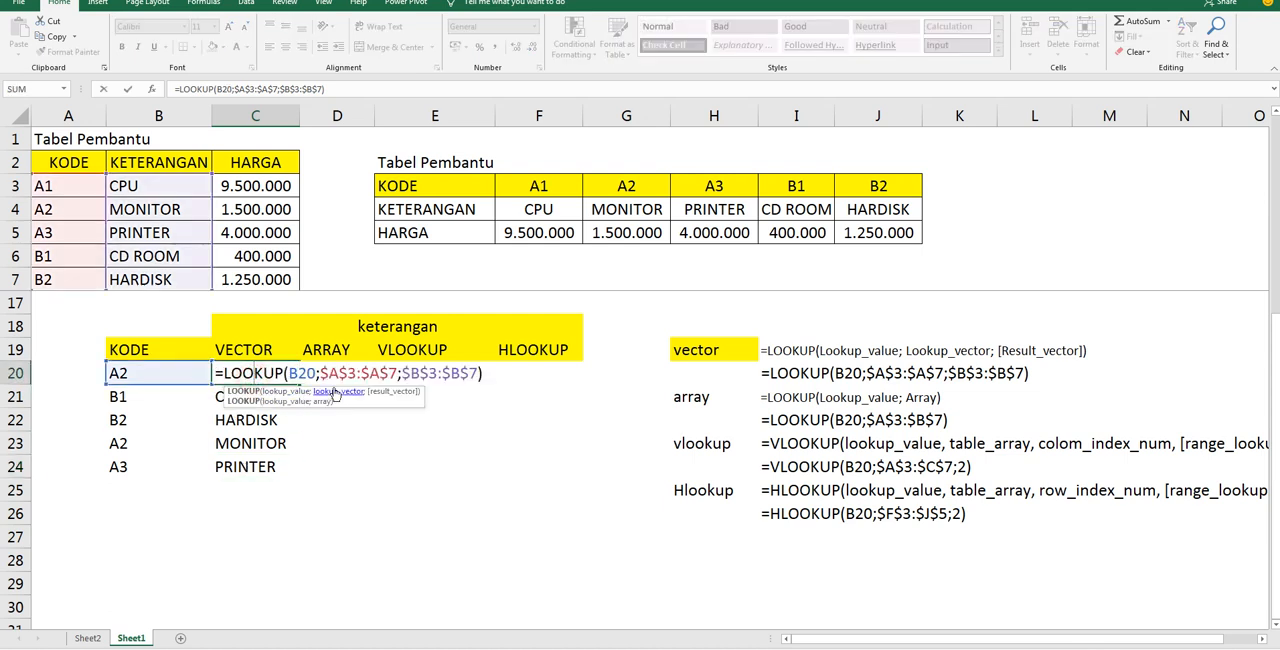
{"action": "left_click_drag", "start_coordinate": [321, 373], "coordinate": [397, 374]}
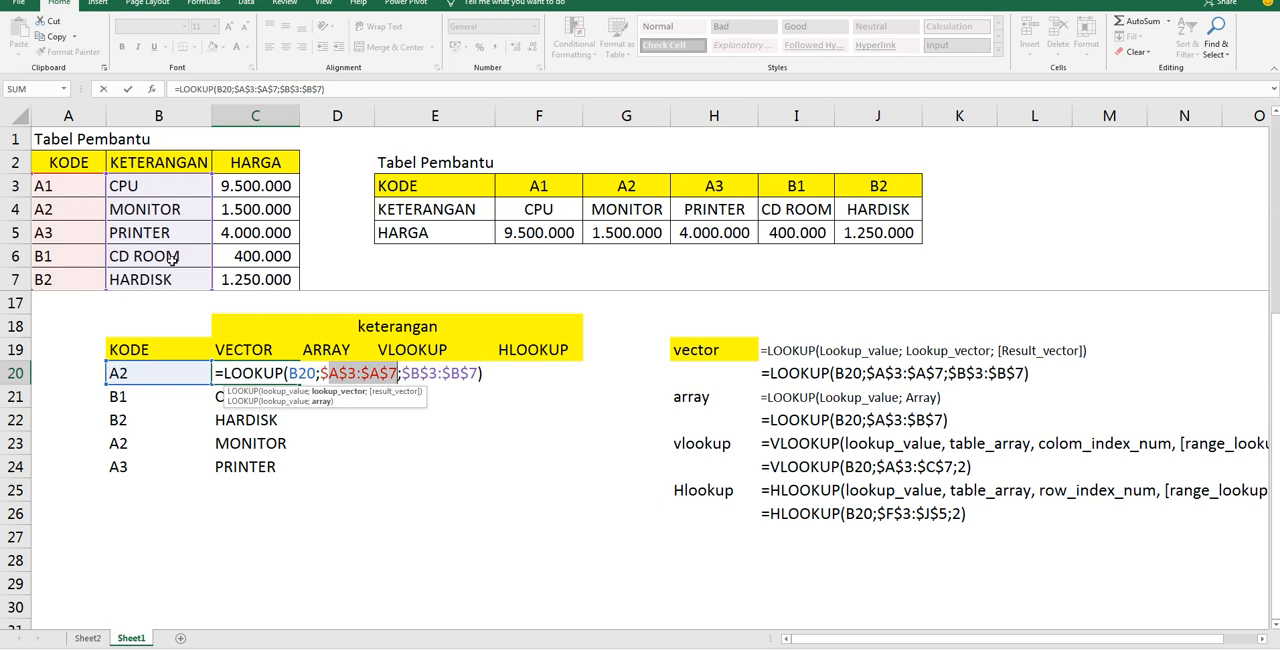
{"action": "key", "text": "Return"}
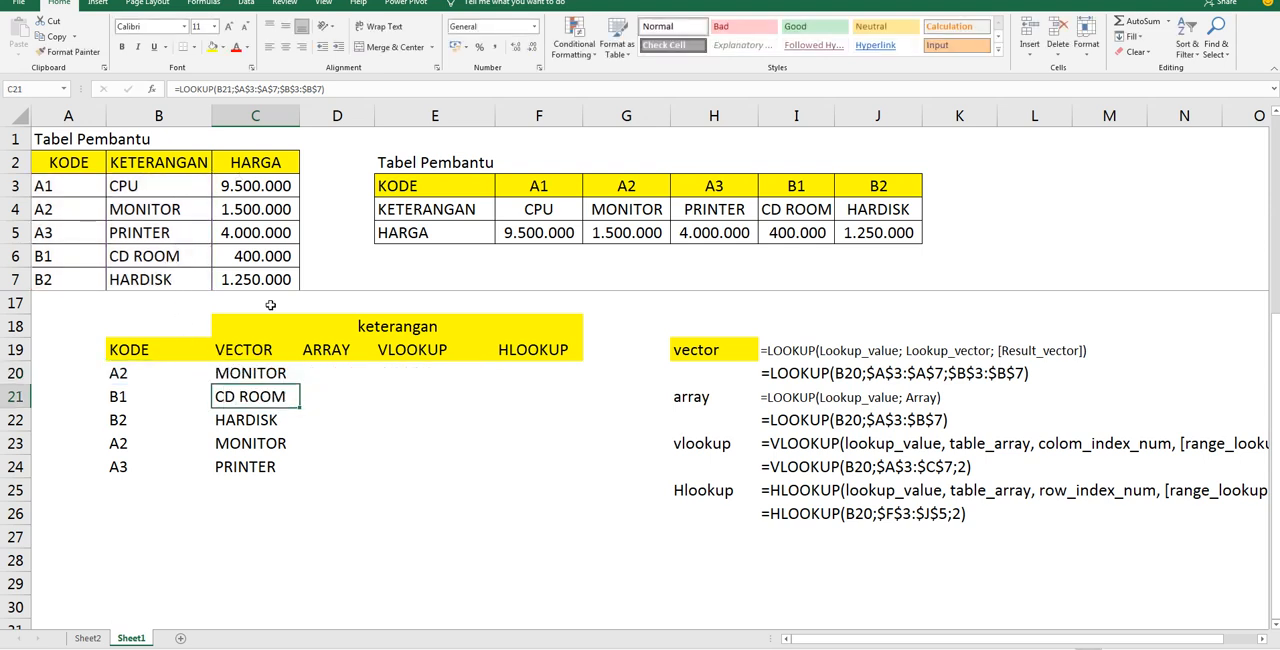
Replace the result vector in the C20 formula with the HARGA range $C$3:$C$7
{"action": "double_click", "coordinate": [276, 372]}
{"action": "left_click_drag", "start_coordinate": [401, 374], "coordinate": [479, 373]}
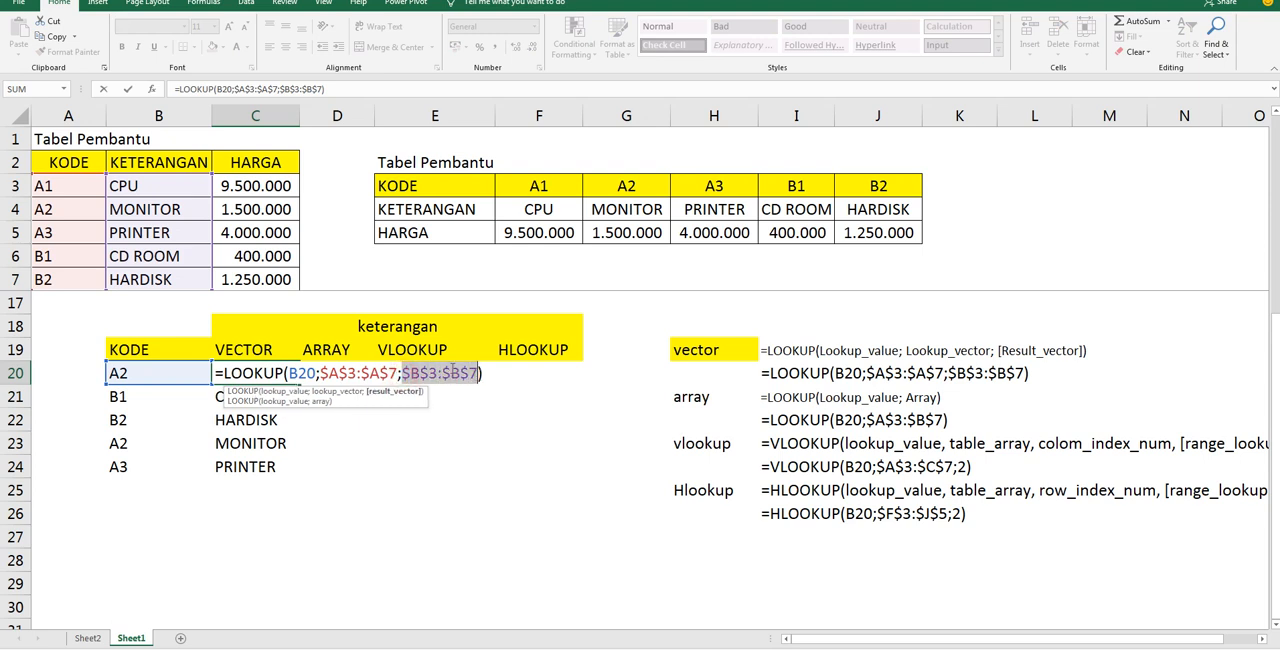
{"action": "left_click_drag", "start_coordinate": [260, 190], "coordinate": [262, 278]}
{"action": "key", "text": "F4"}
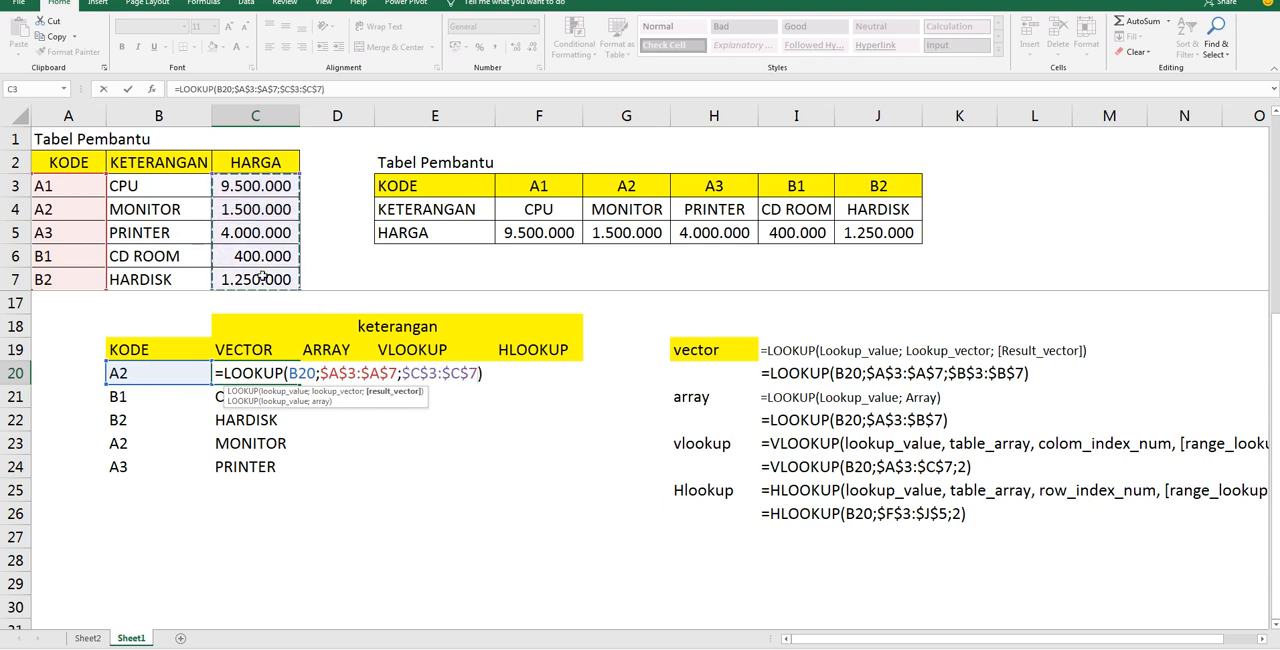
{"action": "key", "text": "Return"}
{"action": "left_click", "coordinate": [274, 376]}
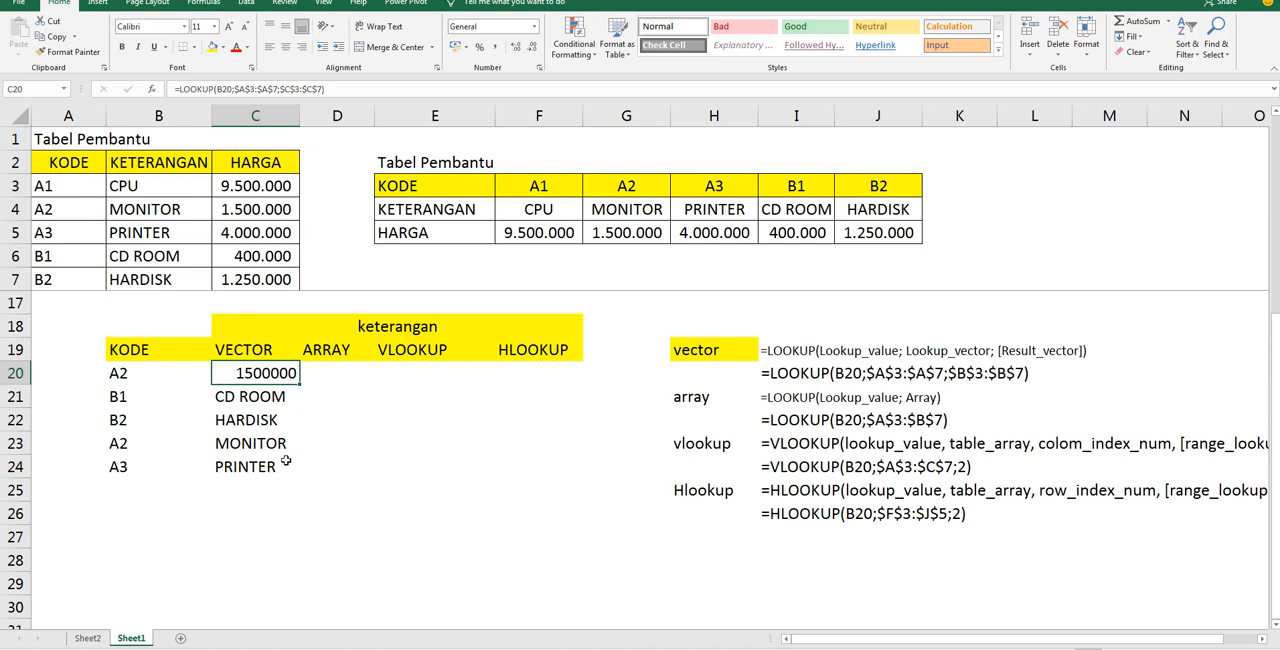
Review the HARGA result vector in the C20 formula and return C20 to its KETERANGAN lookup
{"action": "double_click", "coordinate": [263, 373]}
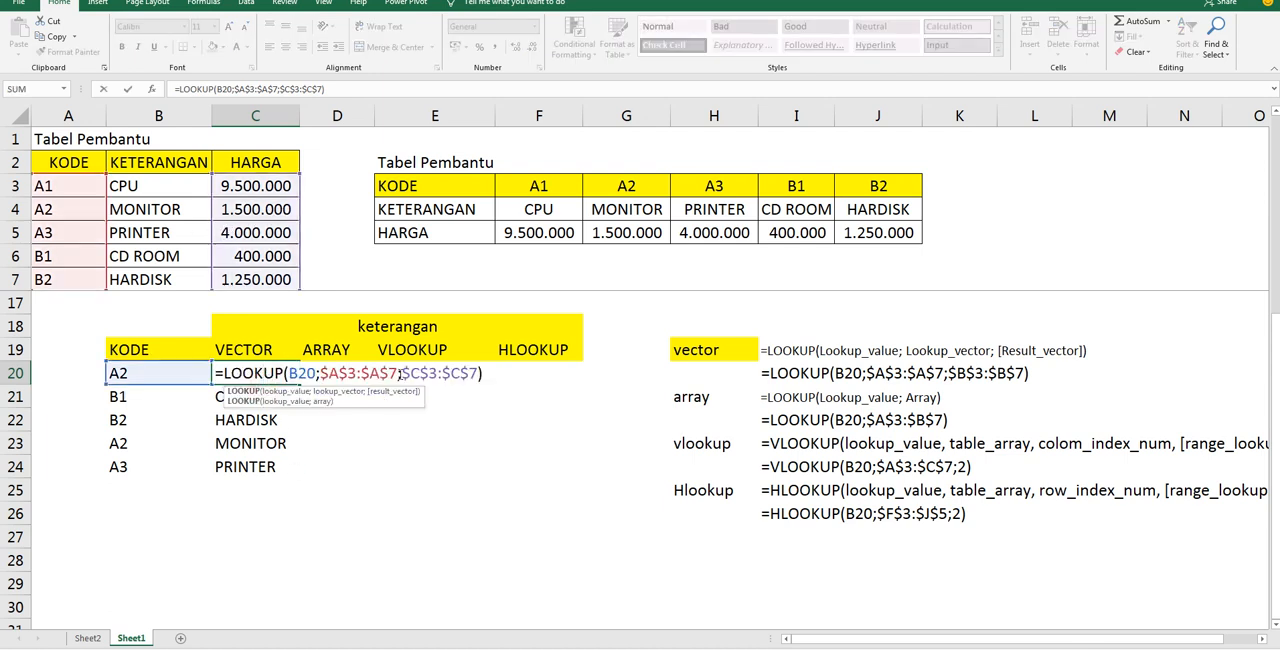
{"action": "left_click_drag", "start_coordinate": [399, 373], "coordinate": [470, 379]}
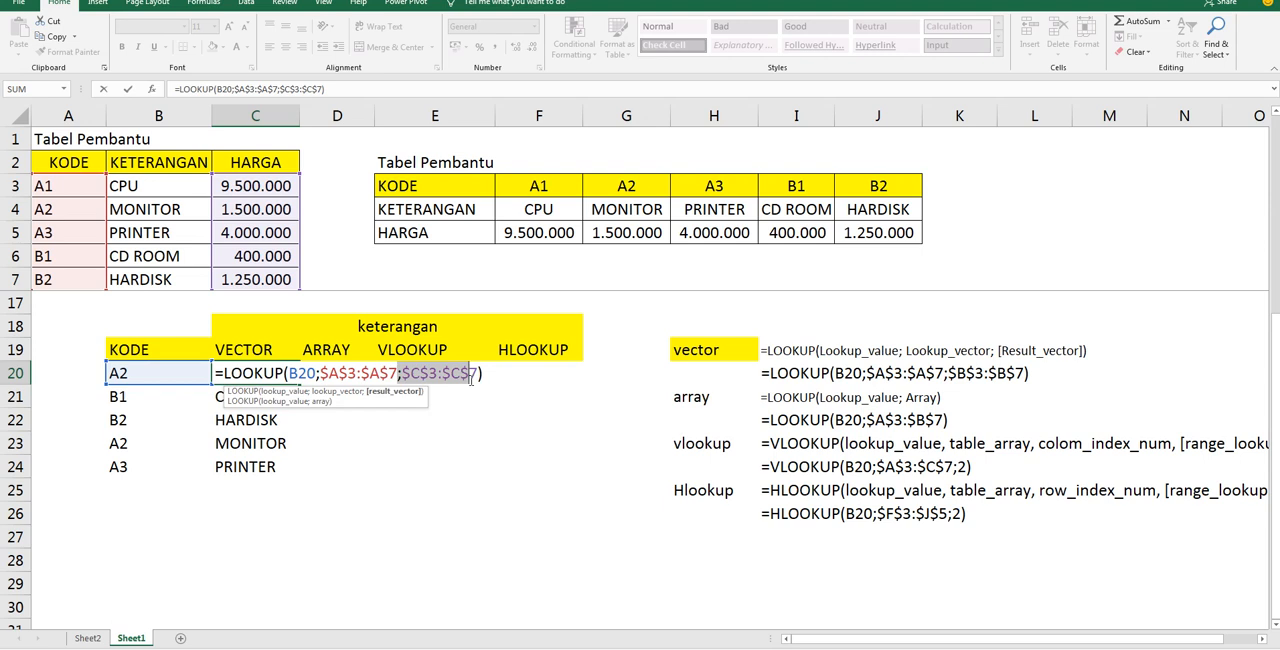
{"action": "key", "text": "Return"}
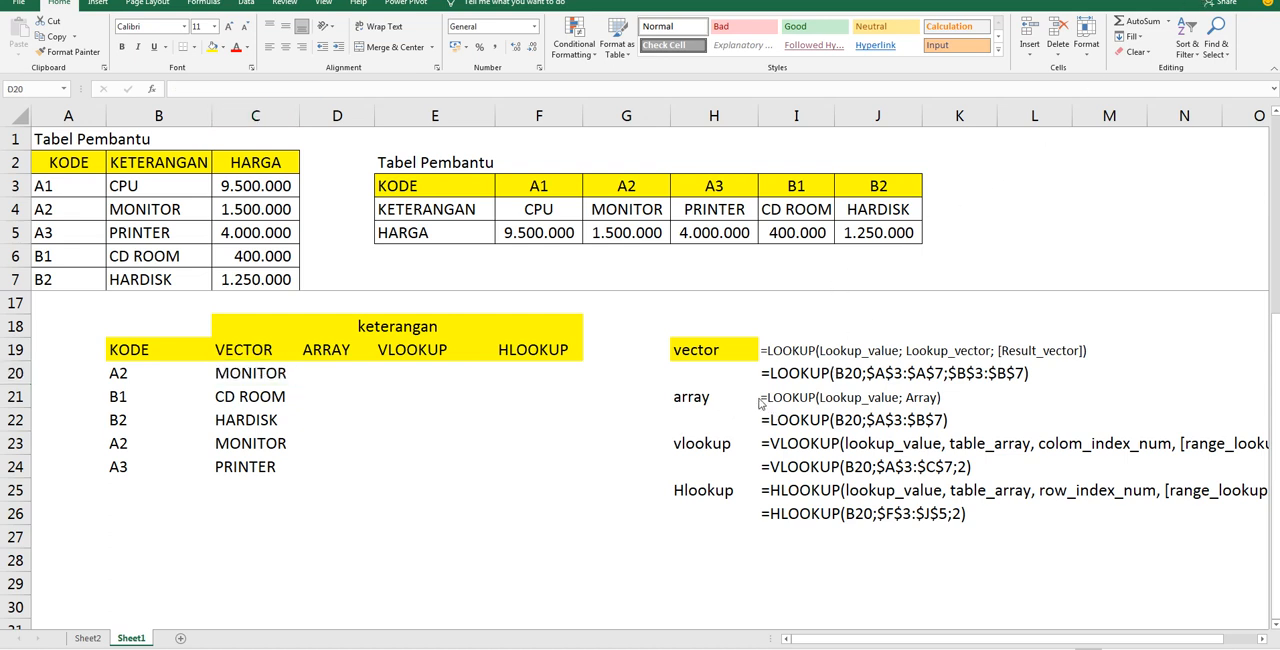
Start an array-form LOOKUP formula in D20 with B20 as the lookup value
{"action": "left_click", "coordinate": [326, 373]}
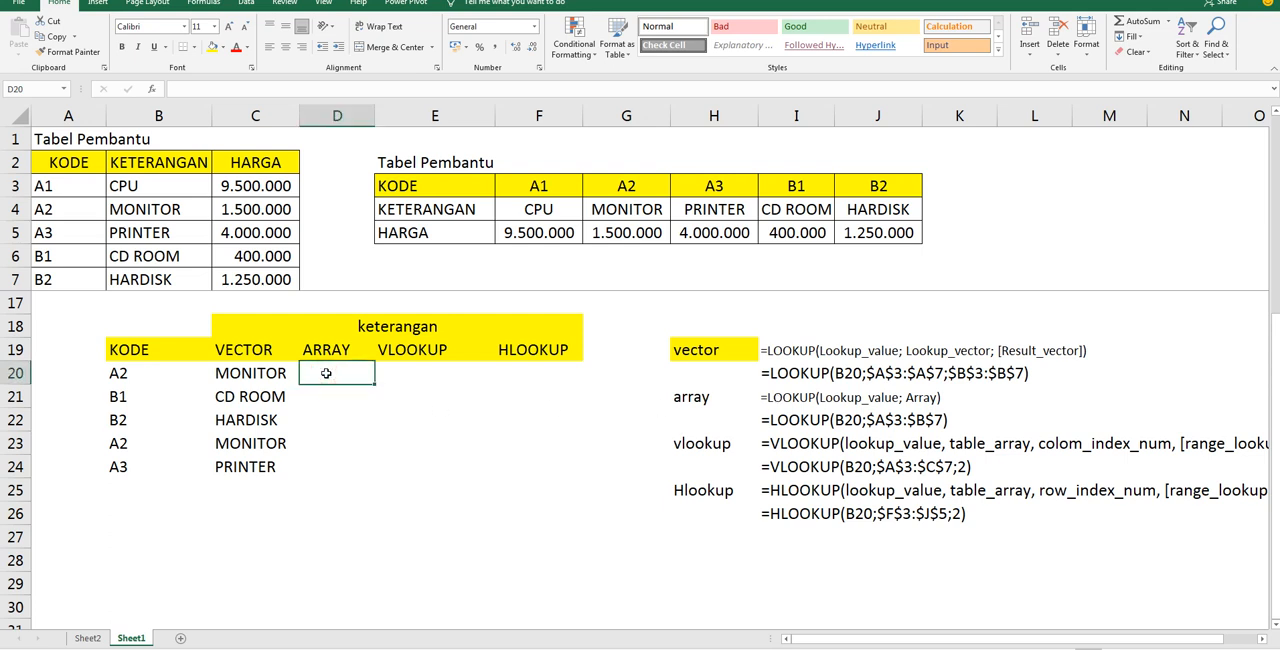
{"action": "type", "text": "="}
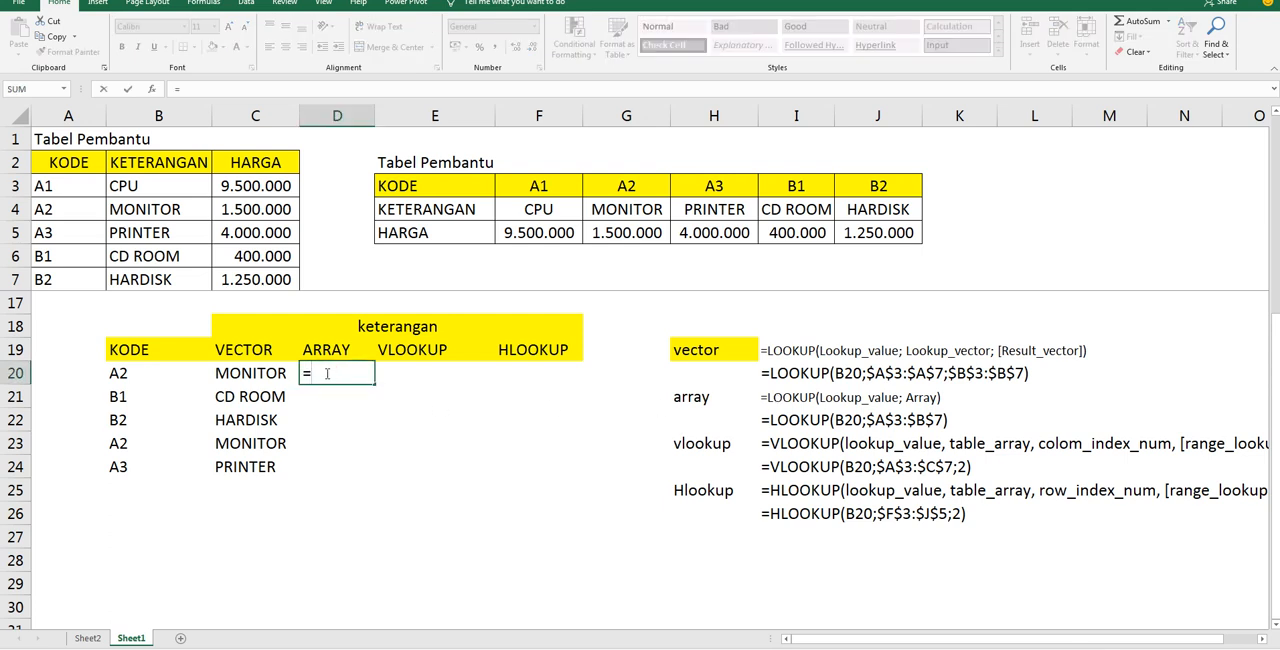
{"action": "type", "text": "LOOKUOP"}
{"action": "key", "text": "BackSpace"}
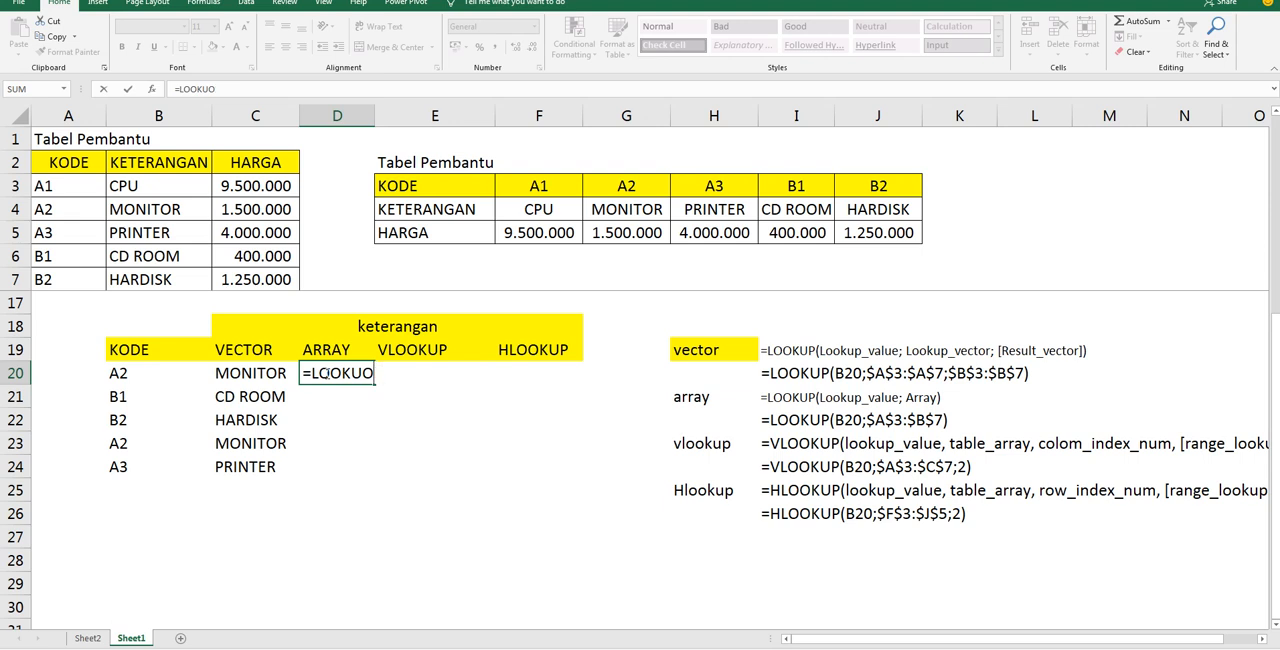
{"action": "key", "text": "BackSpace"}
{"action": "type", "text": "P("}
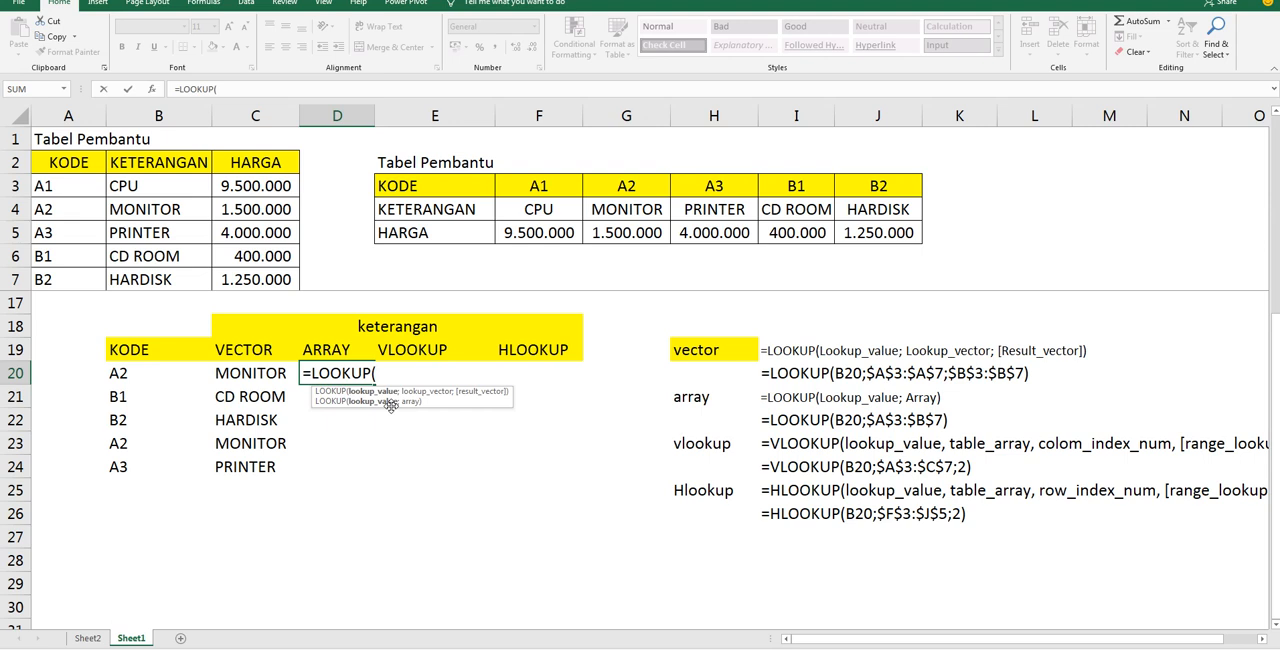
{"action": "left_click", "coordinate": [156, 374]}
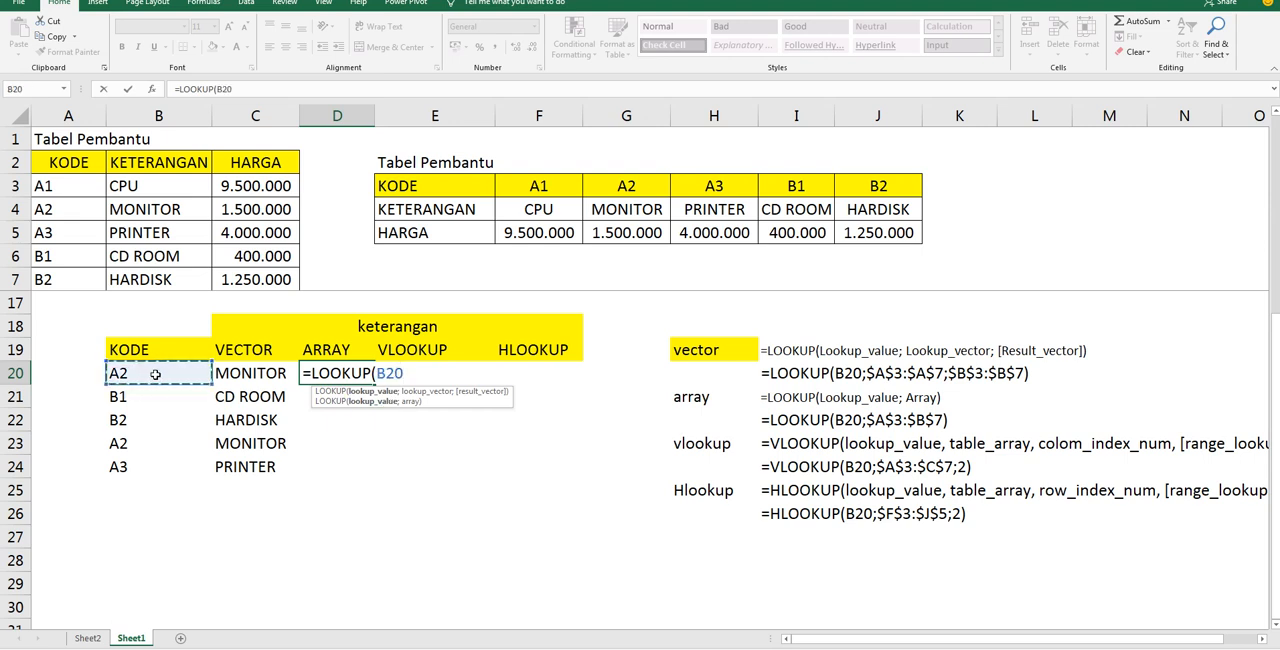
{"action": "type", "text": ";"}
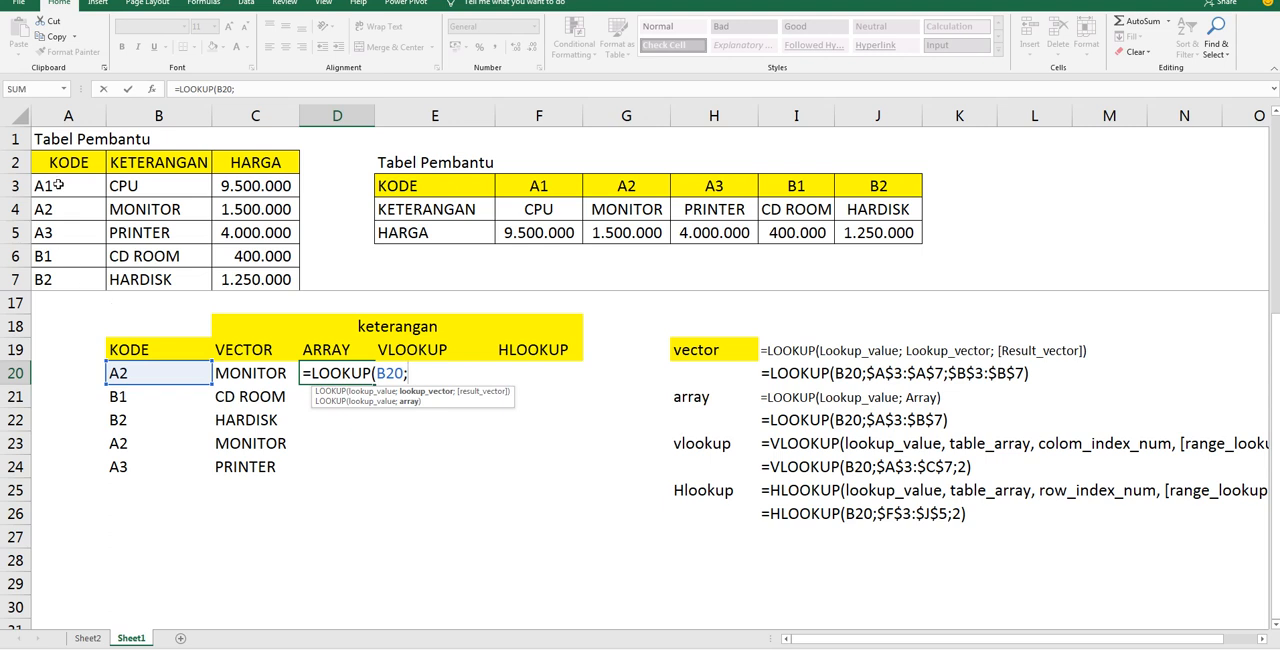
Complete the D20 LOOKUP formula with the absolute array $A$3:$B$7 and fill it down to D24
{"action": "left_click_drag", "start_coordinate": [58, 185], "coordinate": [165, 279]}
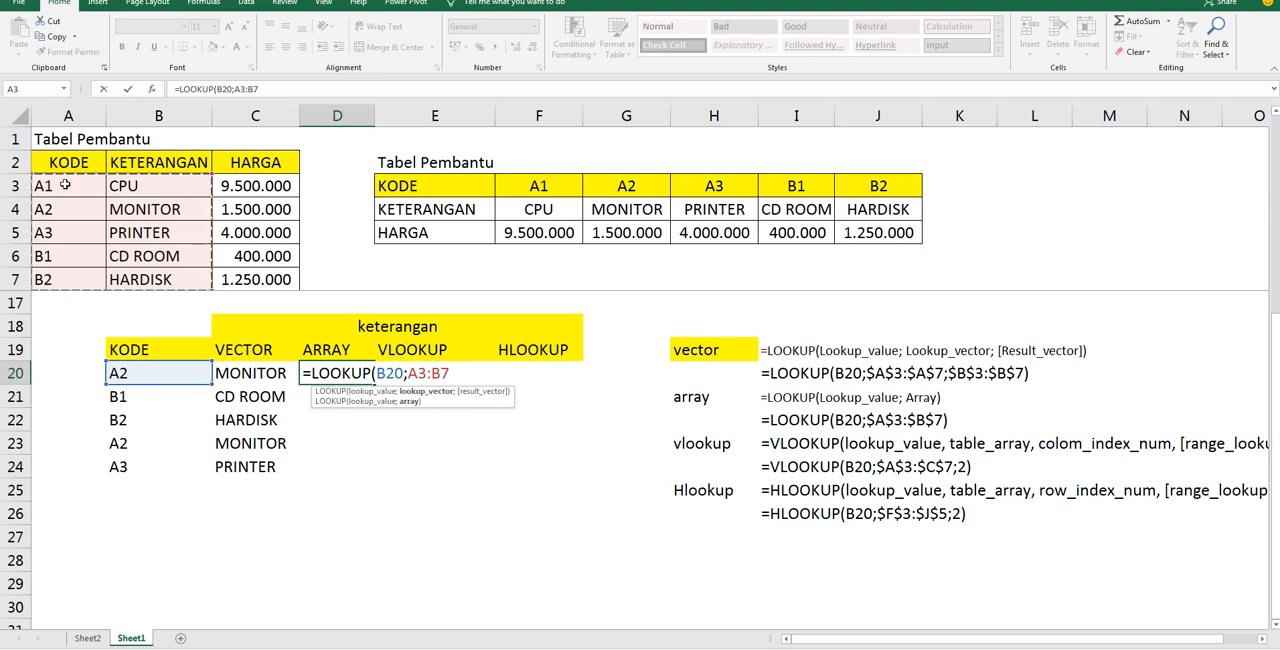
{"action": "left_click_drag", "start_coordinate": [65, 185], "coordinate": [178, 283]}
{"action": "key", "text": "F4"}
{"action": "type", "text": ")"}
{"action": "key", "text": "Return"}
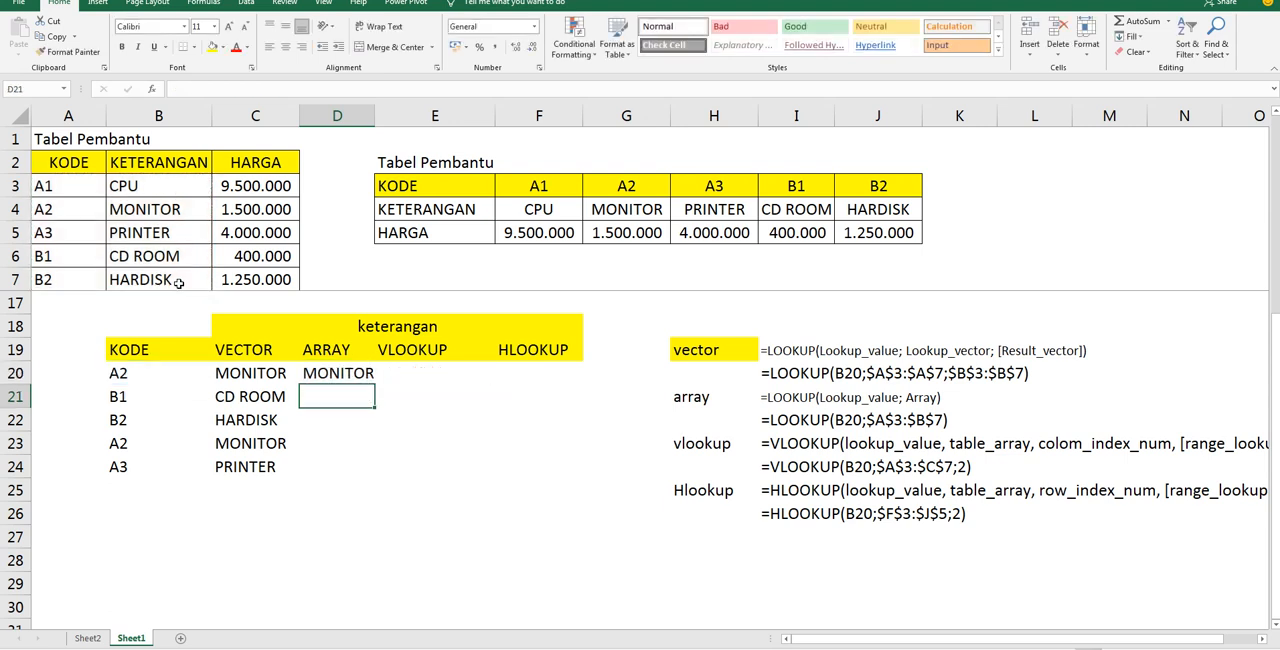
{"action": "left_click", "coordinate": [360, 376]}
{"action": "left_click_drag", "start_coordinate": [374, 386], "coordinate": [362, 478]}
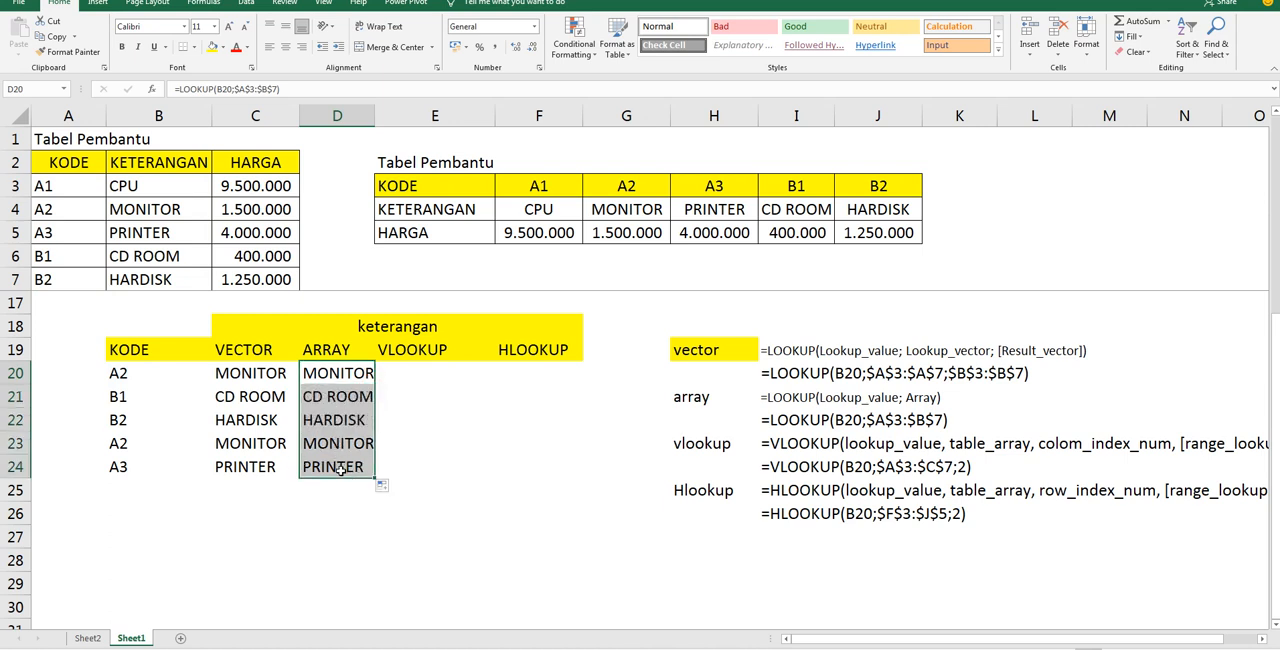
Try to replace the array in the D20 LOOKUP formula with the helper table range A3:C7, which includes HARGA
{"action": "double_click", "coordinate": [322, 378]}
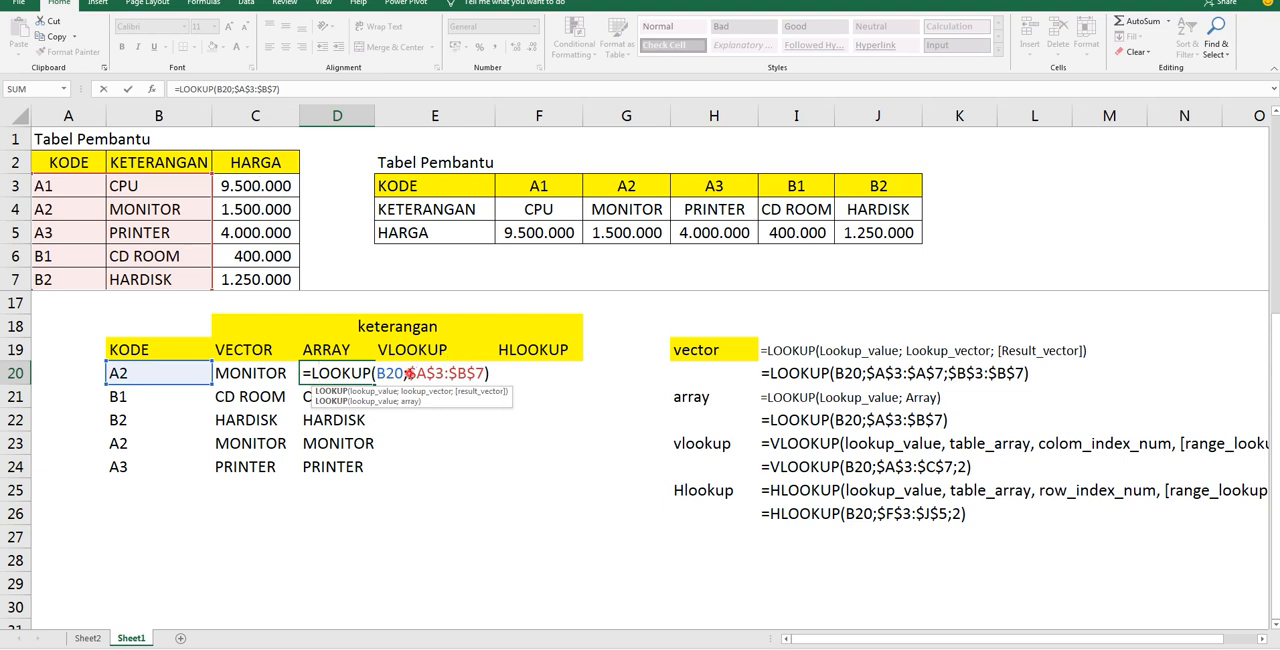
{"action": "left_click_drag", "start_coordinate": [408, 373], "coordinate": [487, 373]}
{"action": "left_click_drag", "start_coordinate": [74, 184], "coordinate": [271, 284]}
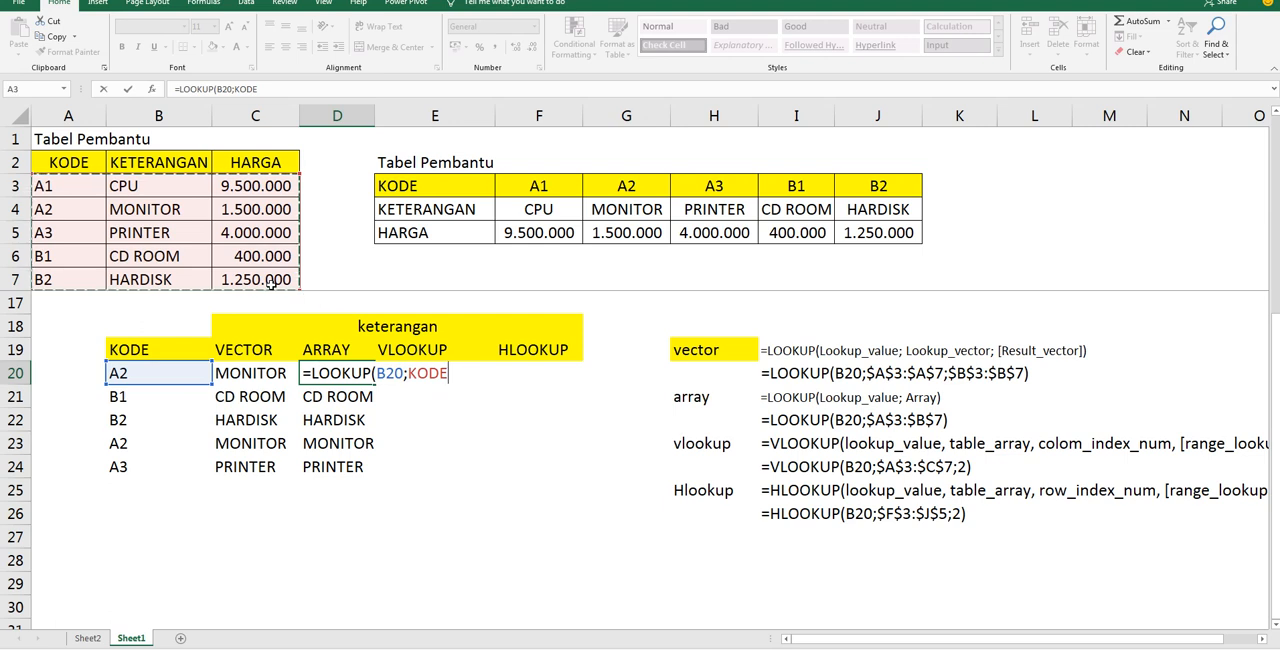
{"action": "type", "text": ")"}
{"action": "key", "text": "Return"}
{"action": "left_click", "coordinate": [343, 377]}
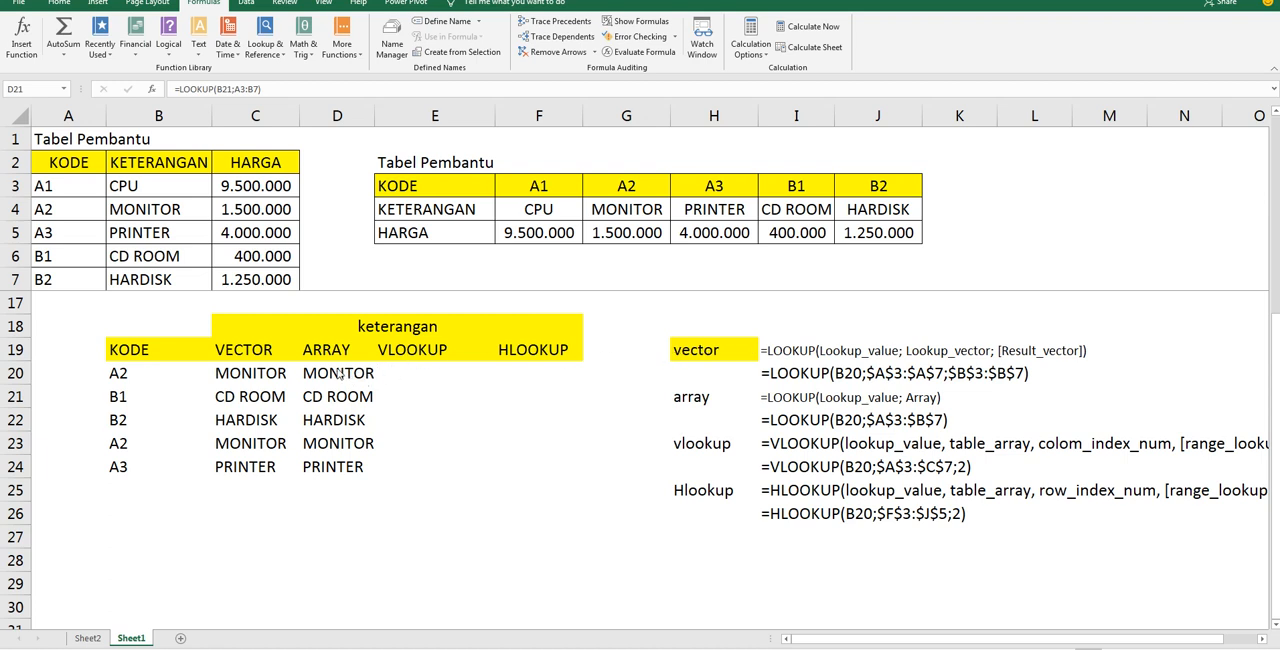
Examine the lookup value B20 and the array A3:B7 in the D20 LOOKUP formula
{"action": "left_click", "coordinate": [341, 373]}
{"action": "key", "text": "F2"}
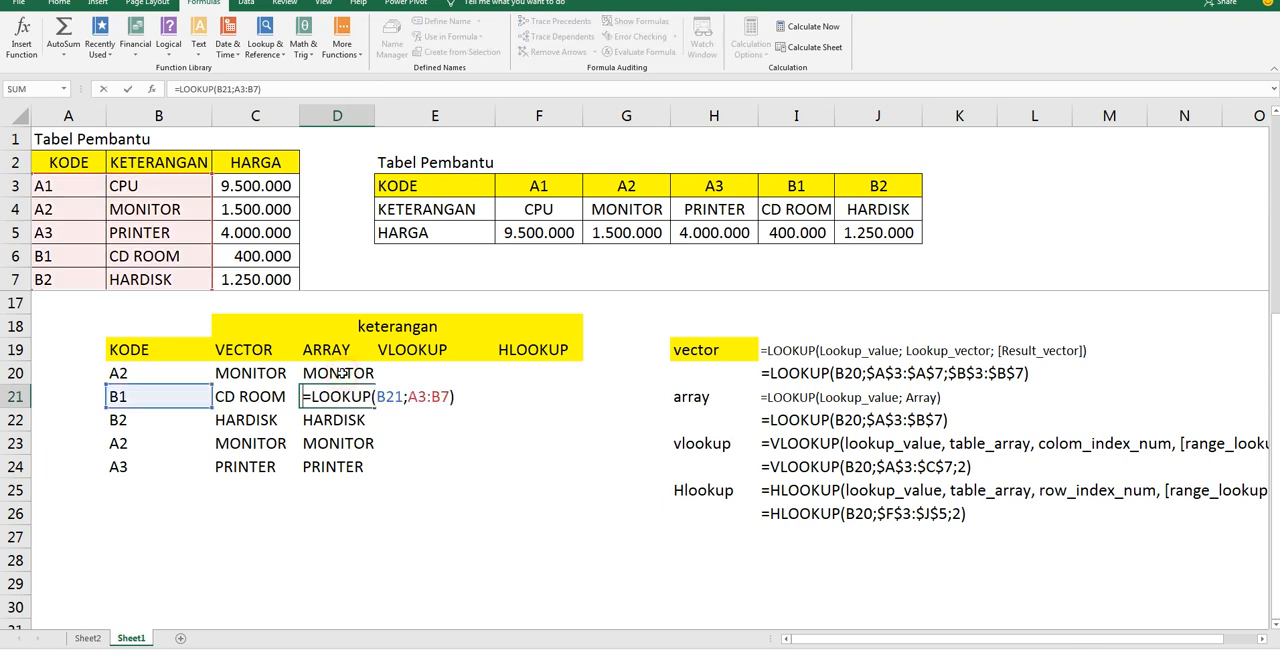
{"action": "key", "text": "Escape"}
{"action": "left_click", "coordinate": [341, 373]}
{"action": "key", "text": "F2"}
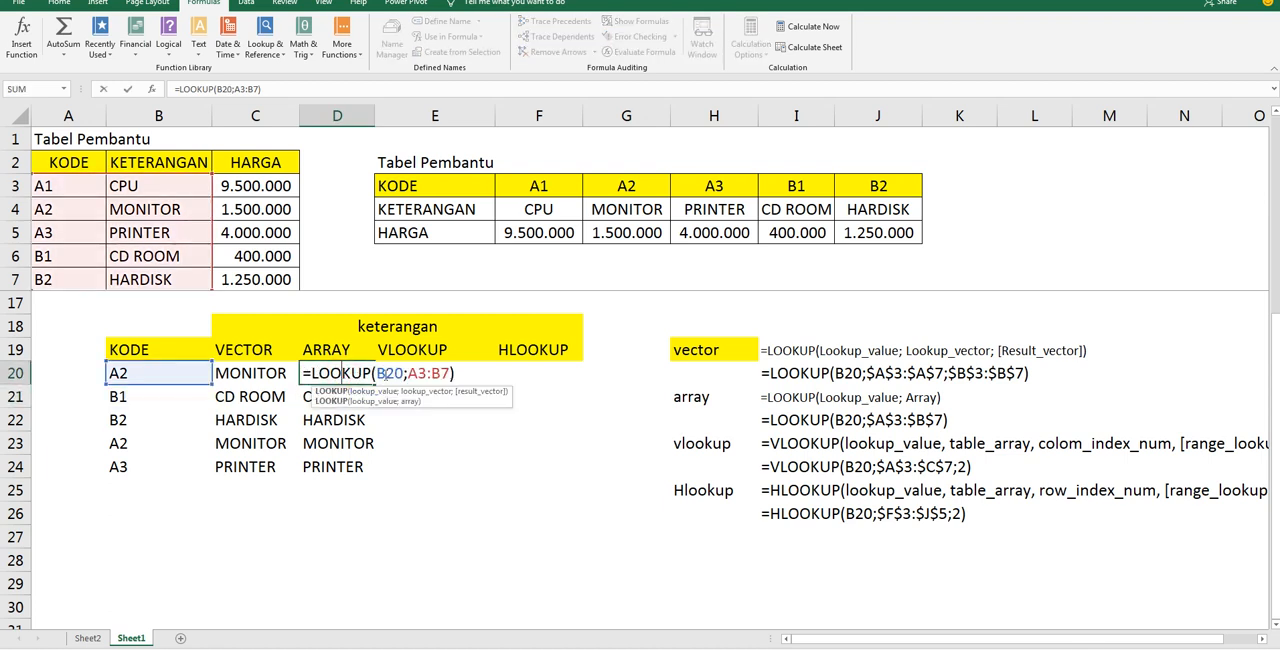
{"action": "left_click_drag", "start_coordinate": [404, 373], "coordinate": [386, 373]}
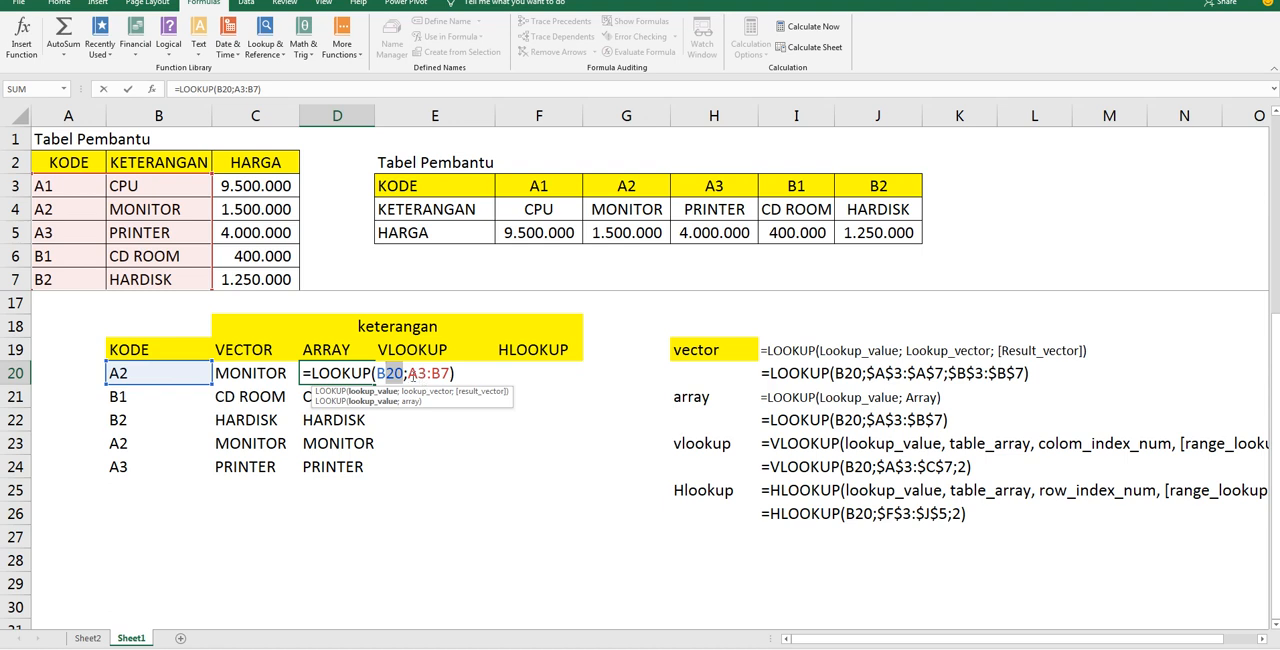
{"action": "left_click_drag", "start_coordinate": [408, 374], "coordinate": [454, 376]}
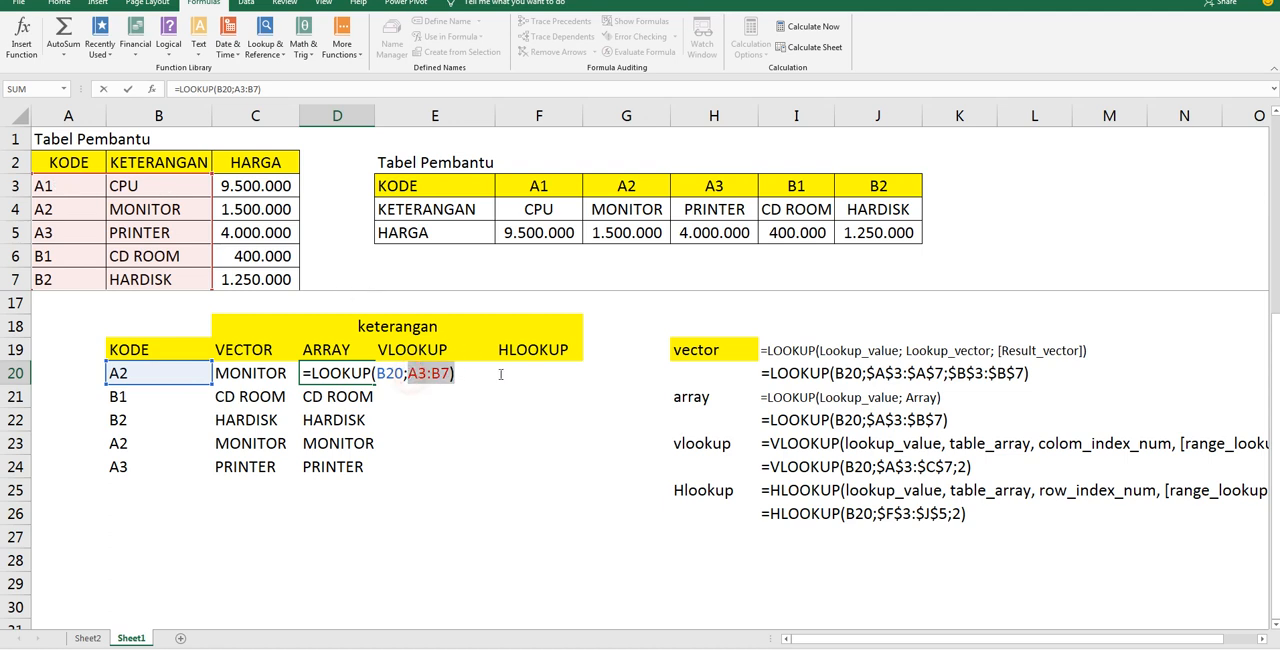
Try A3:C7 as the array in the D20 LOOKUP formula, and undo the change
{"action": "left_click_drag", "start_coordinate": [88, 186], "coordinate": [268, 278]}
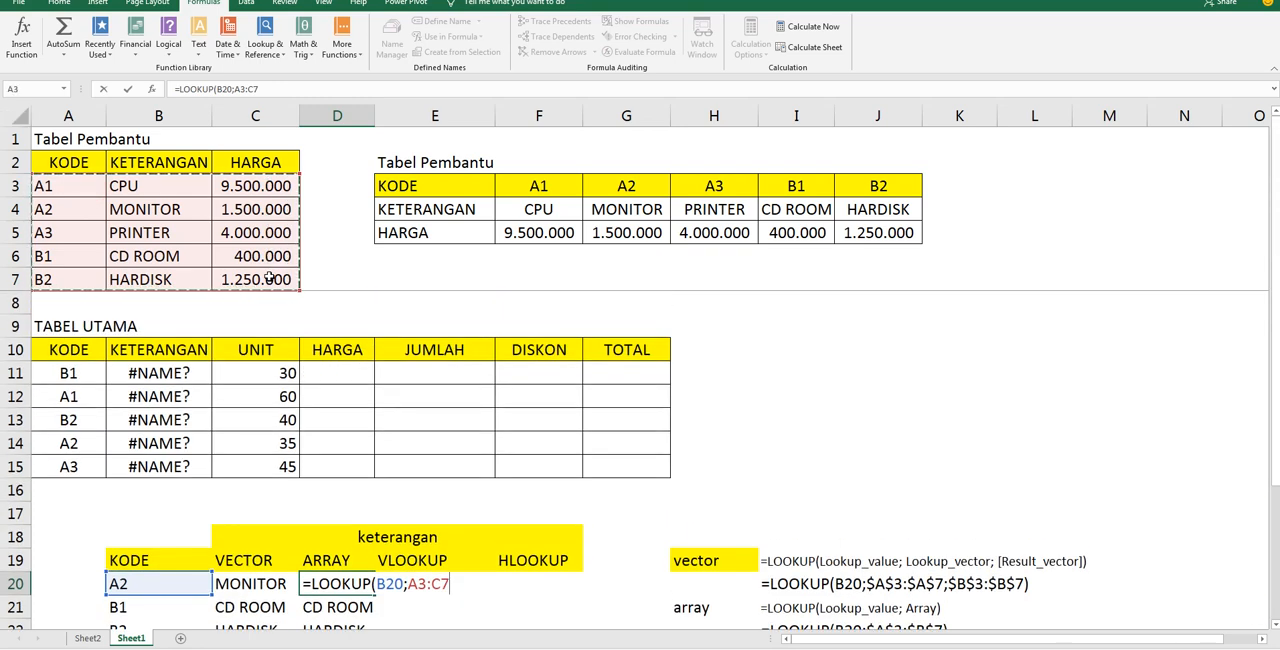
{"action": "key", "text": "Return"}
{"action": "scroll", "coordinate": [308, 402], "scroll_direction": "down", "scroll_amount": 1}
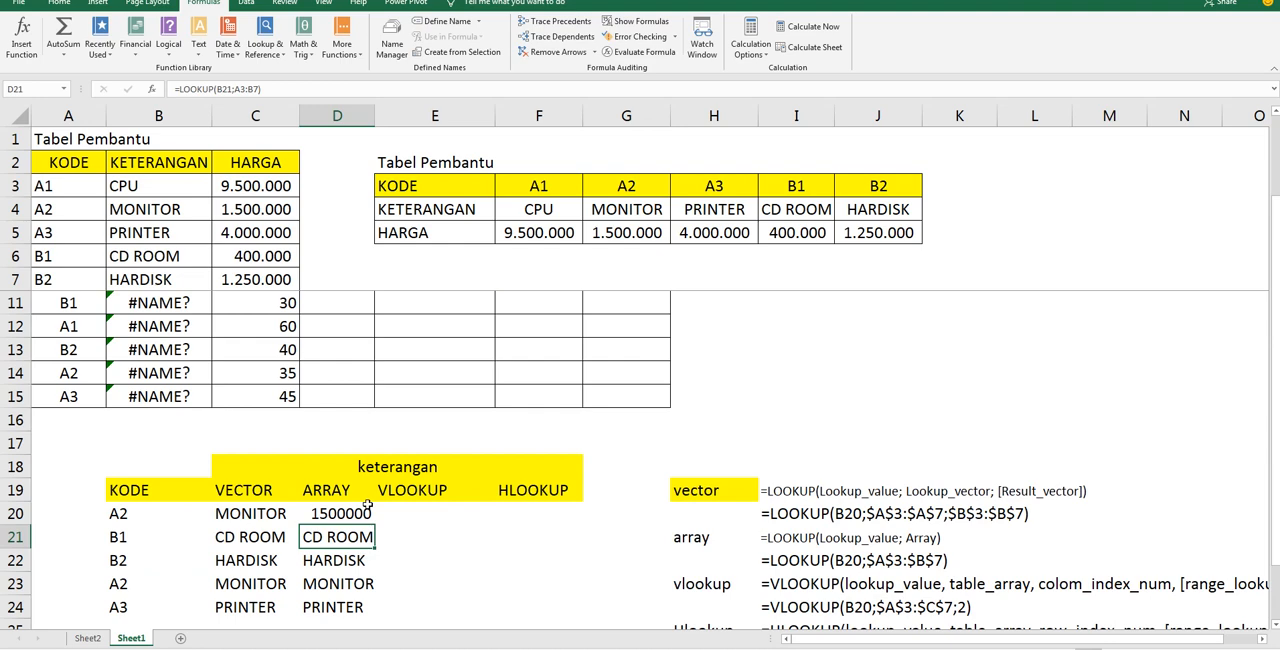
{"action": "key", "text": "ctrl+z"}
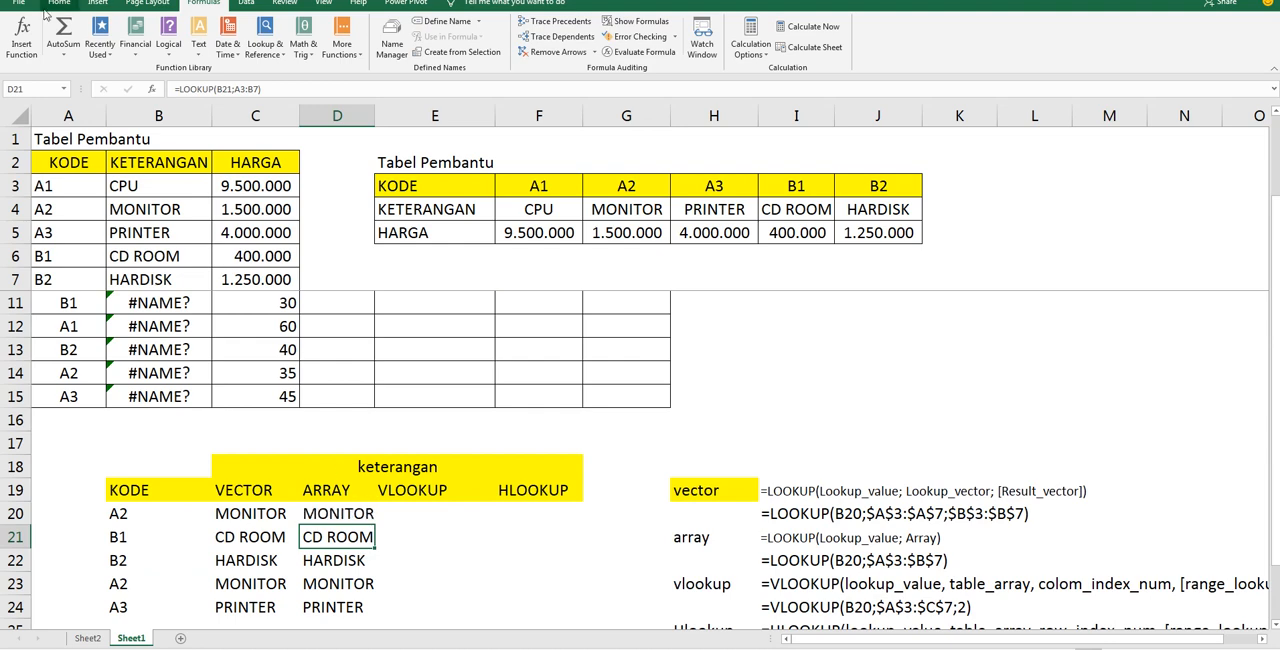
{"action": "scroll", "coordinate": [373, 232], "scroll_direction": "down", "scroll_amount": 1}
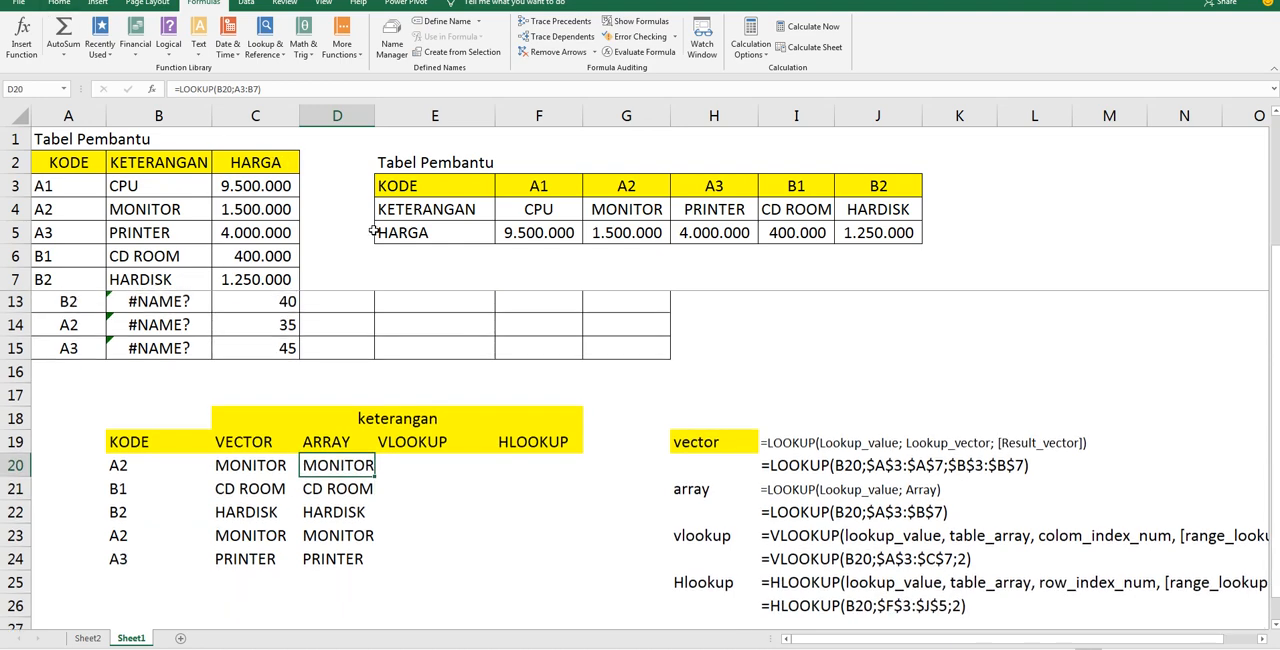
Clear the KETERANGAN formulas in B11:B15 of TABEL UTAMA
{"action": "scroll", "coordinate": [373, 232], "scroll_direction": "up", "scroll_amount": 1}
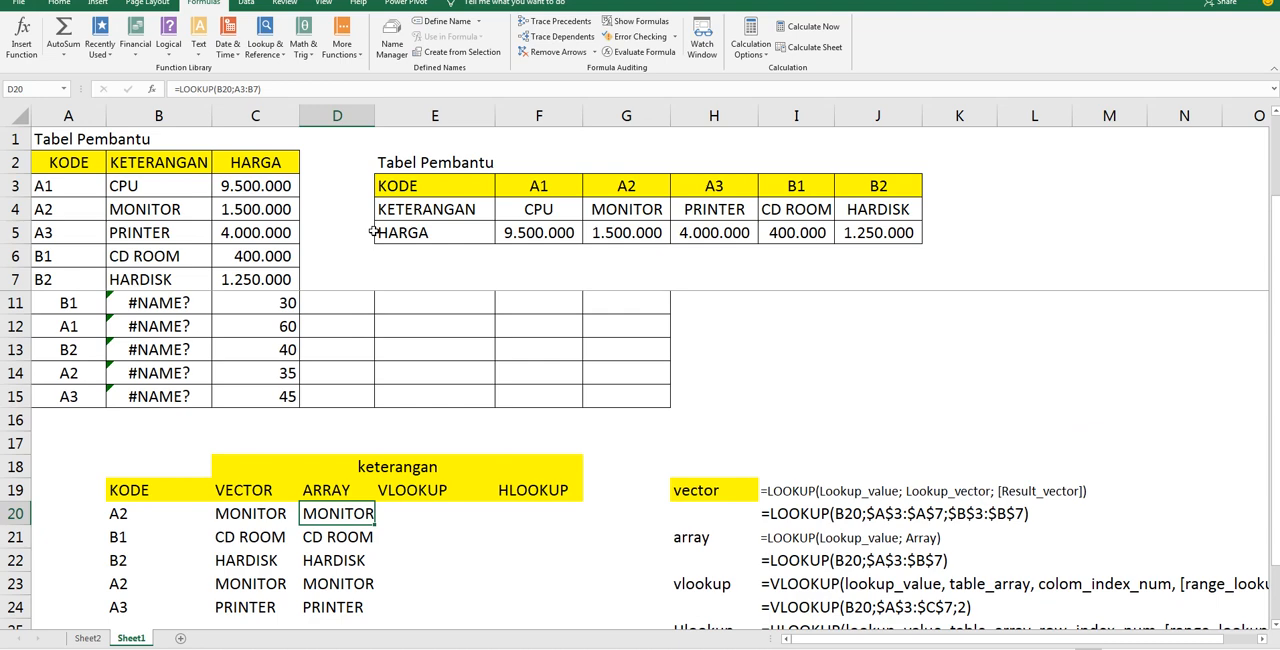
{"action": "scroll", "coordinate": [374, 296], "scroll_direction": "up", "scroll_amount": 1}
{"action": "left_click_drag", "start_coordinate": [150, 375], "coordinate": [148, 477]}
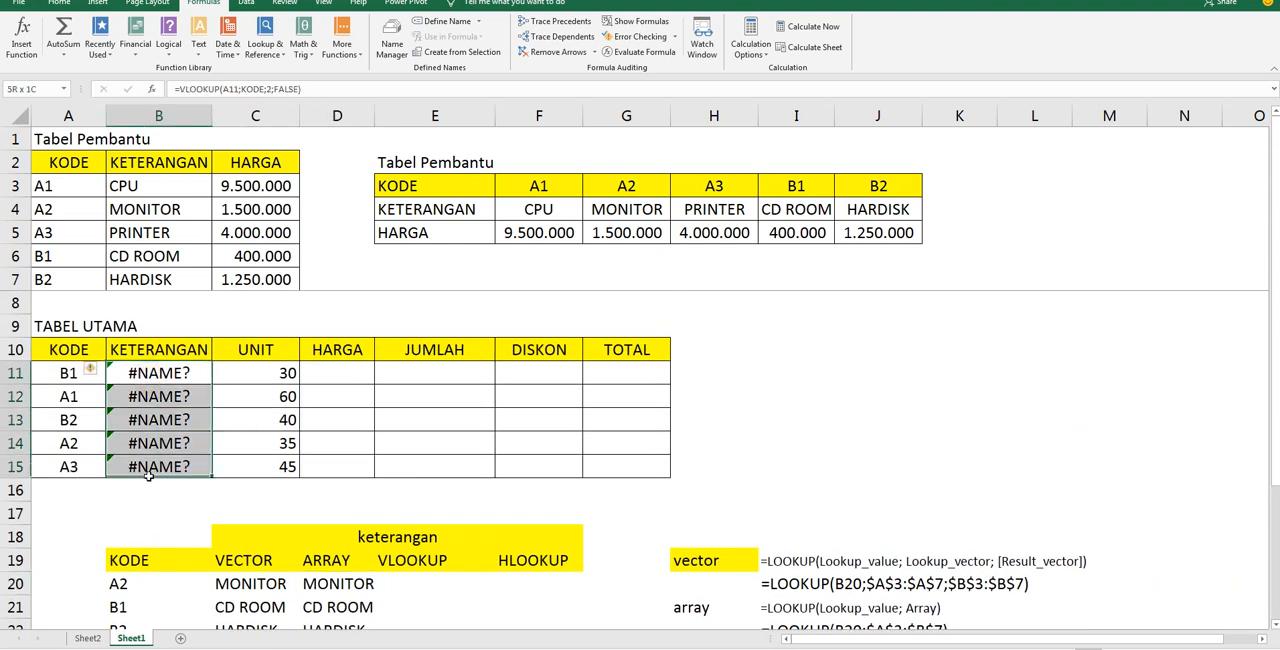
{"action": "key", "text": "Delete"}
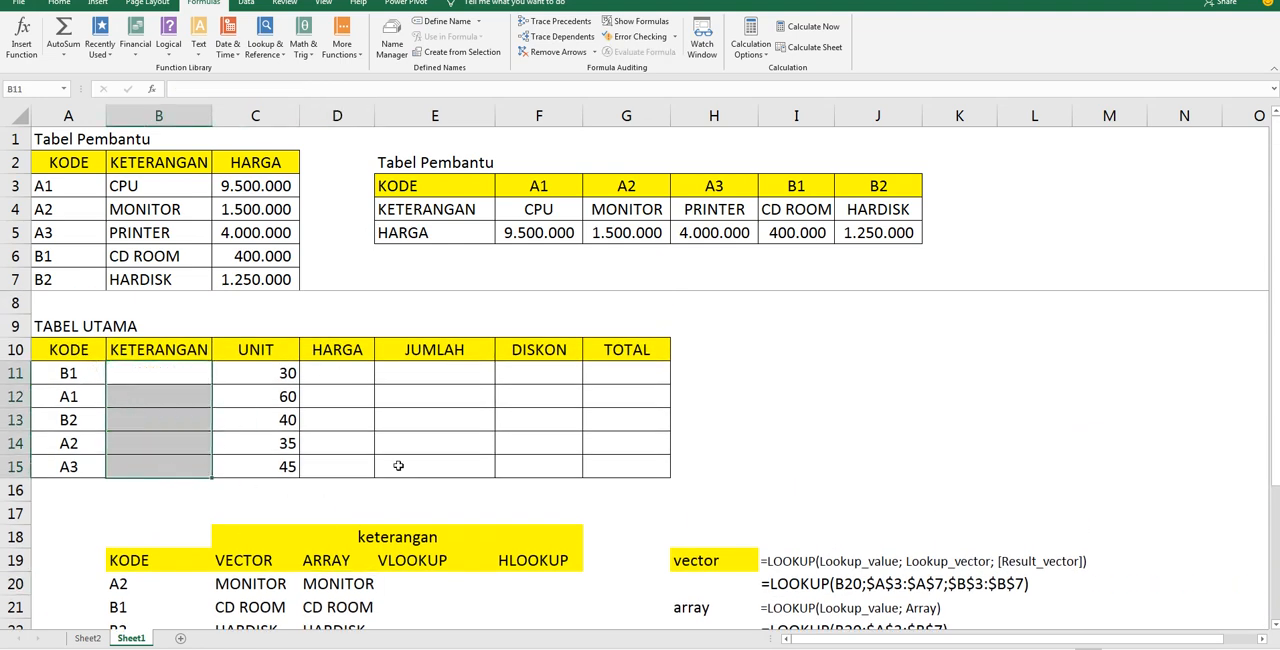
Compare the vertical KODE column A3:A7 with the horizontal codes in F3:J3, and review the vertical table A3:C7
{"action": "left_click", "coordinate": [415, 588]}
{"action": "scroll", "coordinate": [444, 535], "scroll_direction": "down", "scroll_amount": 1}
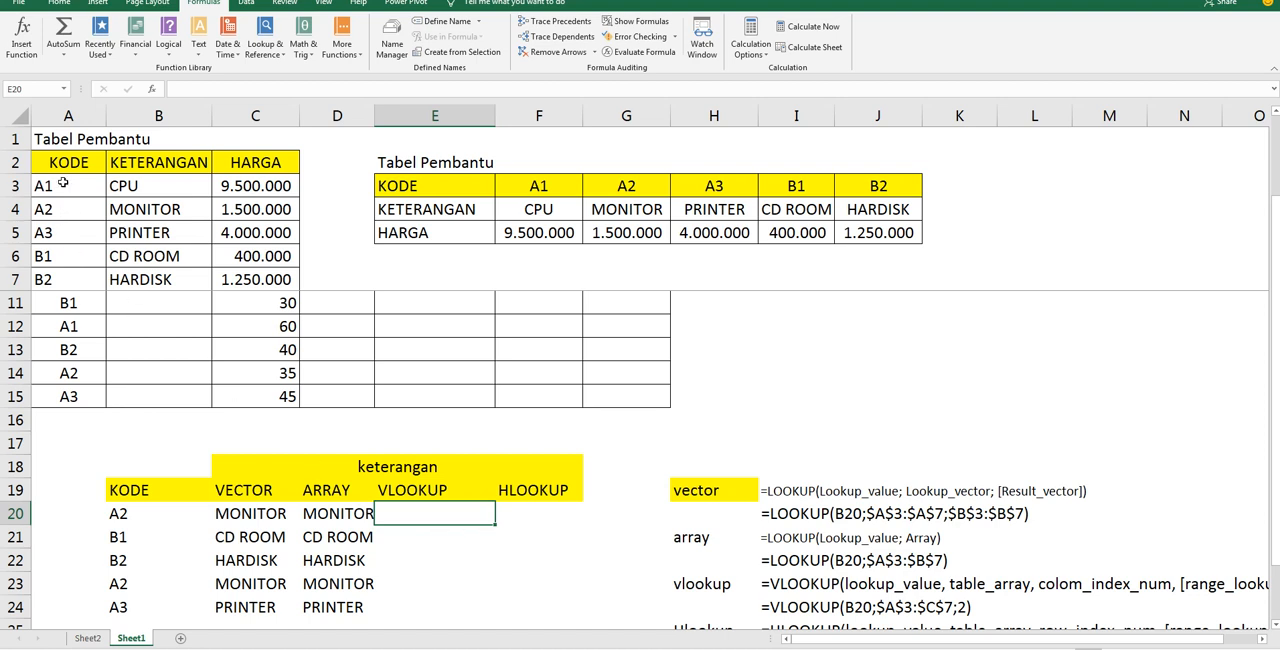
{"action": "left_click_drag", "start_coordinate": [76, 188], "coordinate": [66, 282]}
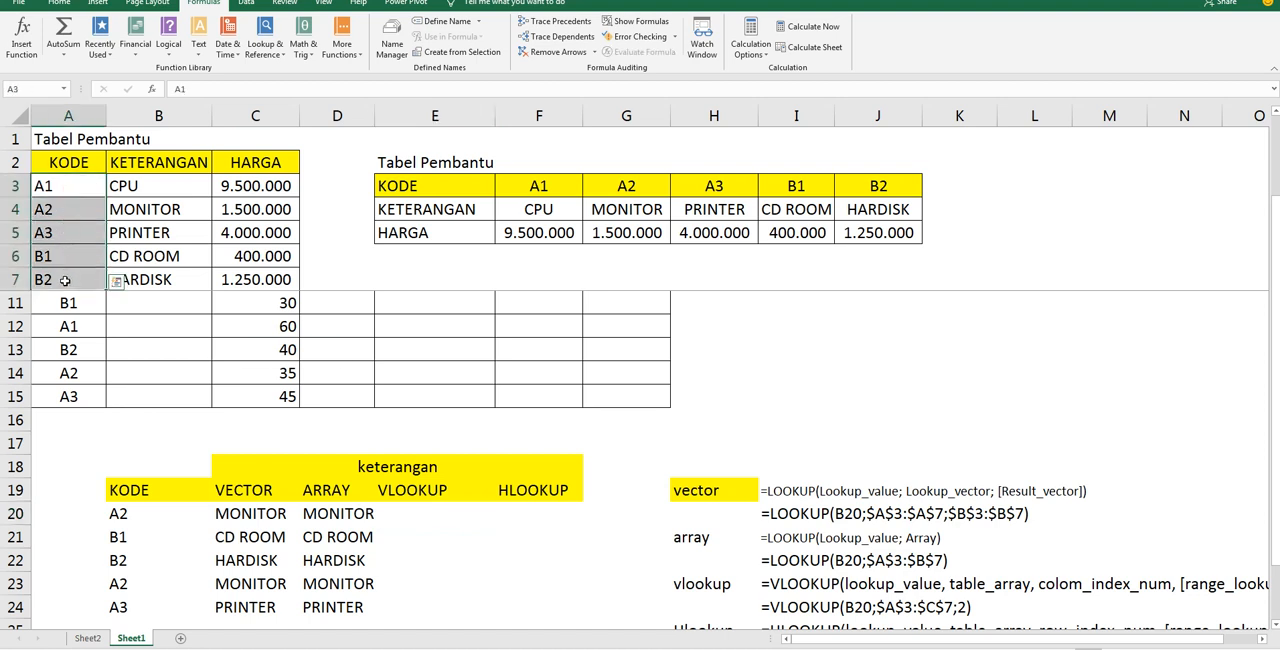
{"action": "left_click_drag", "start_coordinate": [60, 186], "coordinate": [52, 278]}
{"action": "left_click_drag", "start_coordinate": [61, 187], "coordinate": [45, 278]}
{"action": "left_click_drag", "start_coordinate": [543, 187], "coordinate": [860, 186]}
{"action": "left_click_drag", "start_coordinate": [557, 186], "coordinate": [866, 186]}
{"action": "left_click_drag", "start_coordinate": [557, 187], "coordinate": [868, 190]}
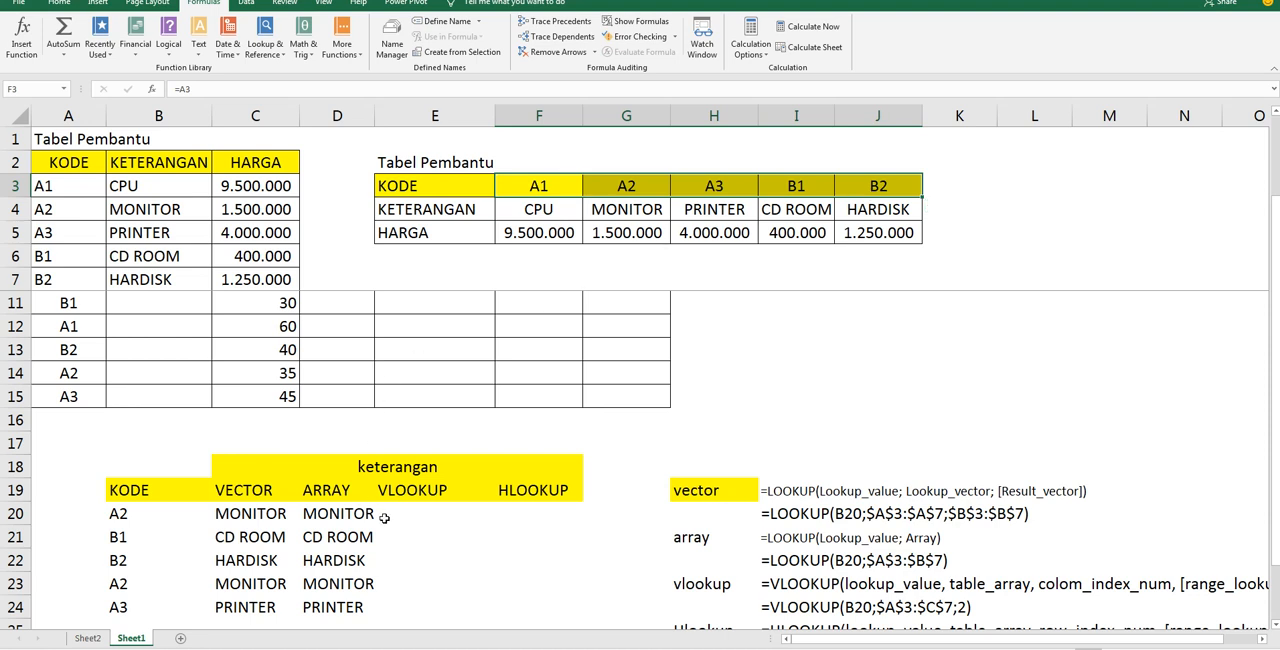
{"action": "left_click_drag", "start_coordinate": [67, 186], "coordinate": [285, 281]}
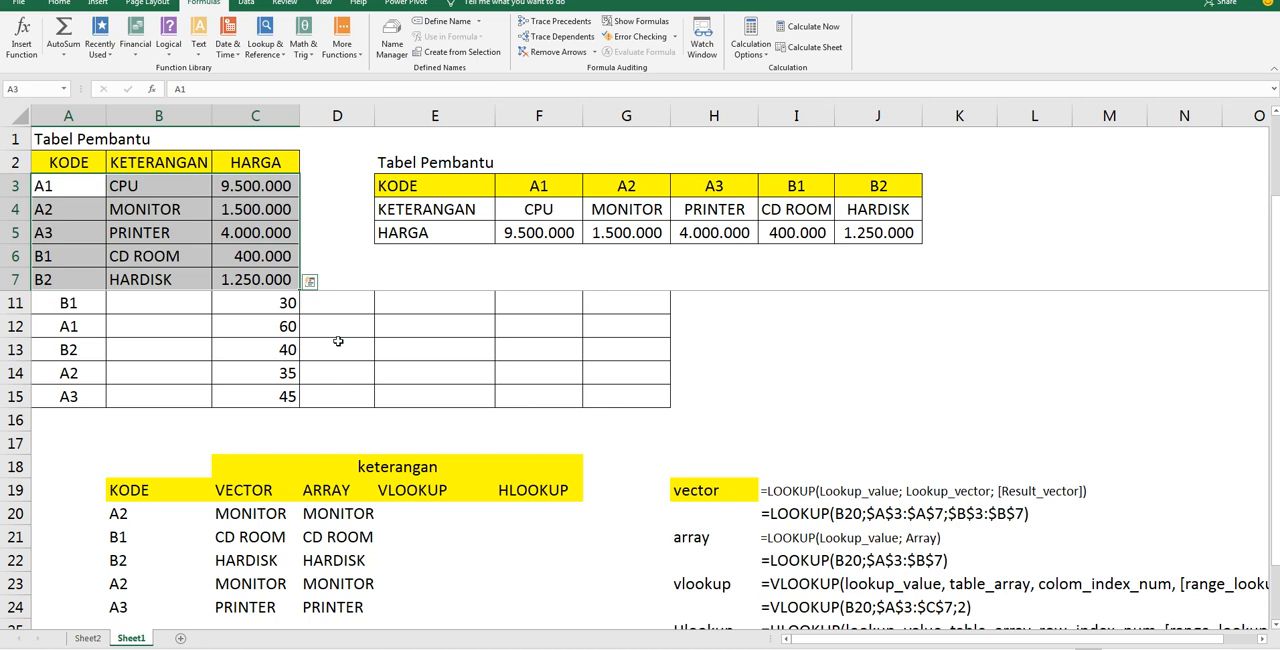
Enter =VLOOKUP(B20;$A$3:$C$7;3) in E20, the first cell under VLOOKUP in the keterangan table
{"action": "left_click", "coordinate": [430, 510]}
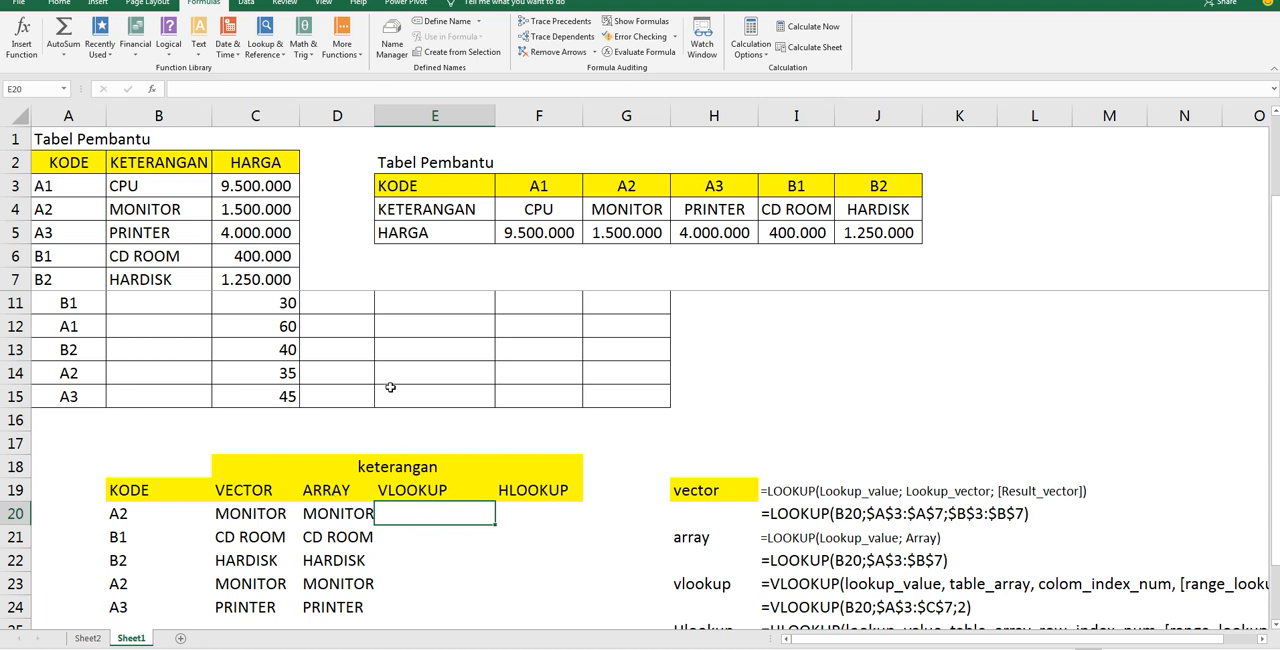
{"action": "type", "text": "="}
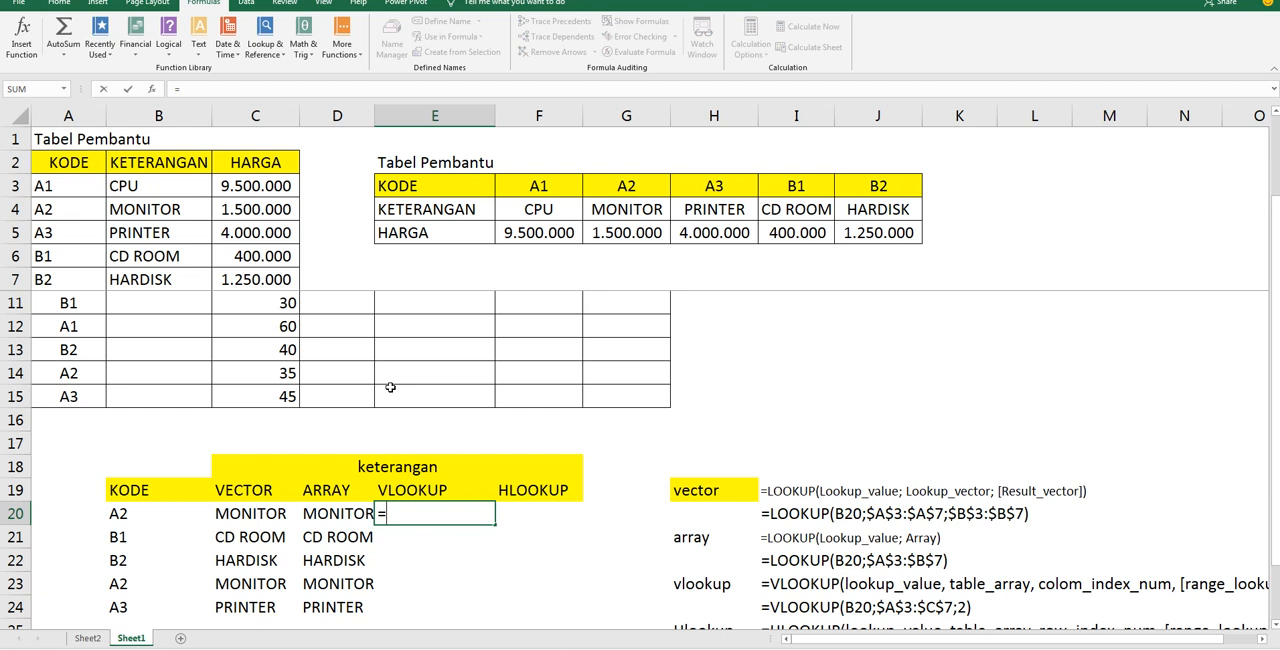
{"action": "type", "text": "VLOOKUP"}
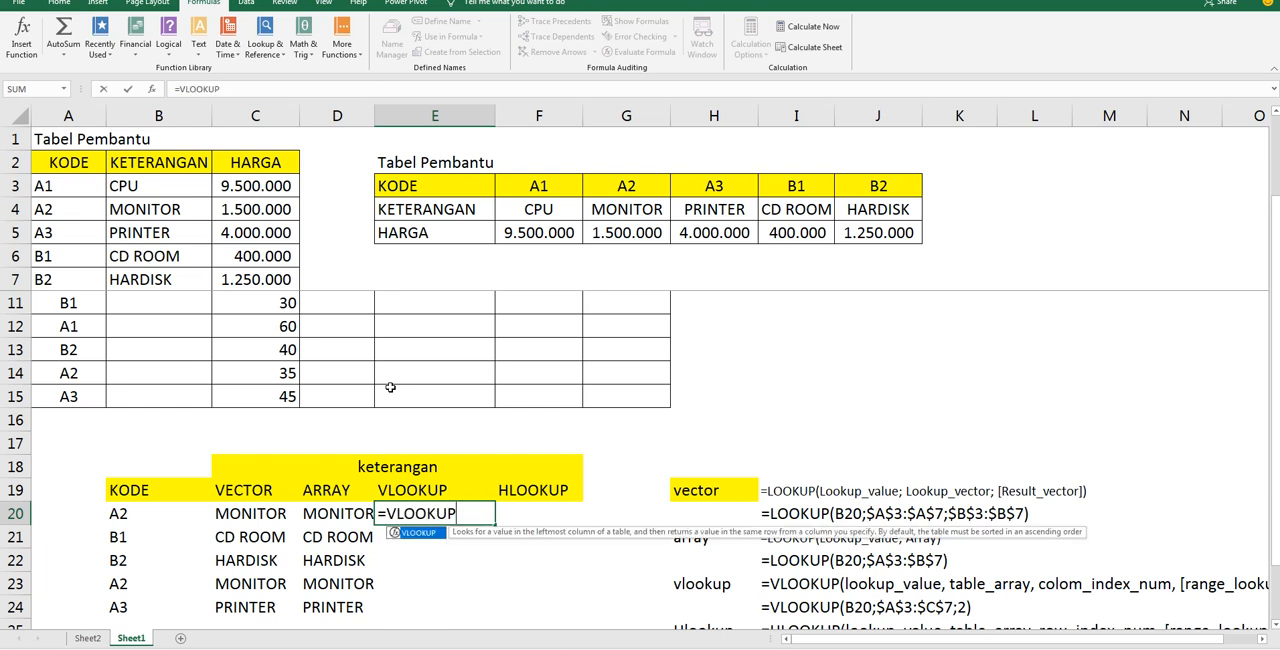
{"action": "type", "text": "("}
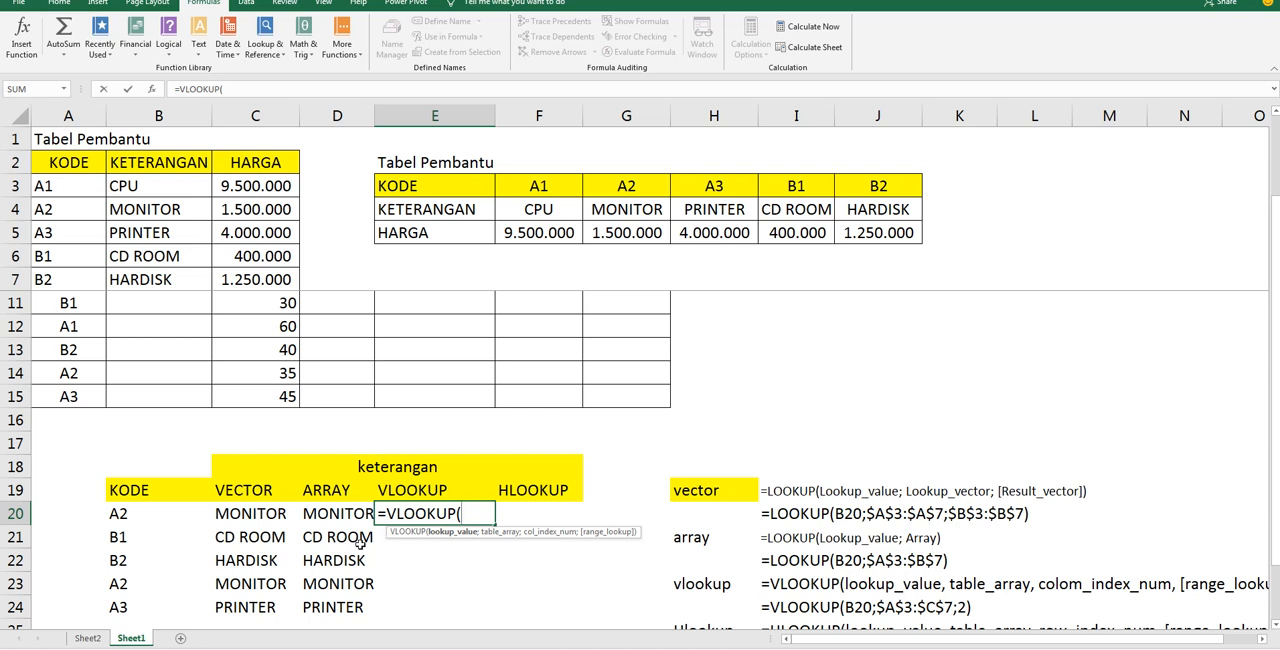
{"action": "left_click", "coordinate": [155, 512]}
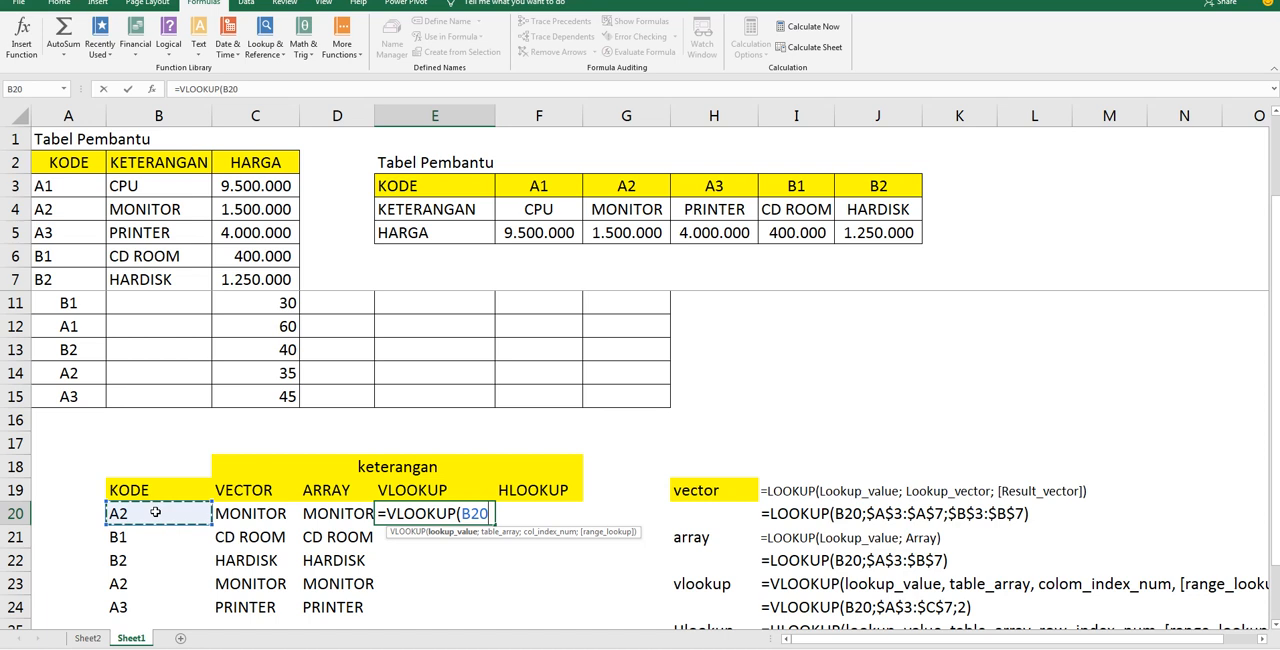
{"action": "type", "text": ";"}
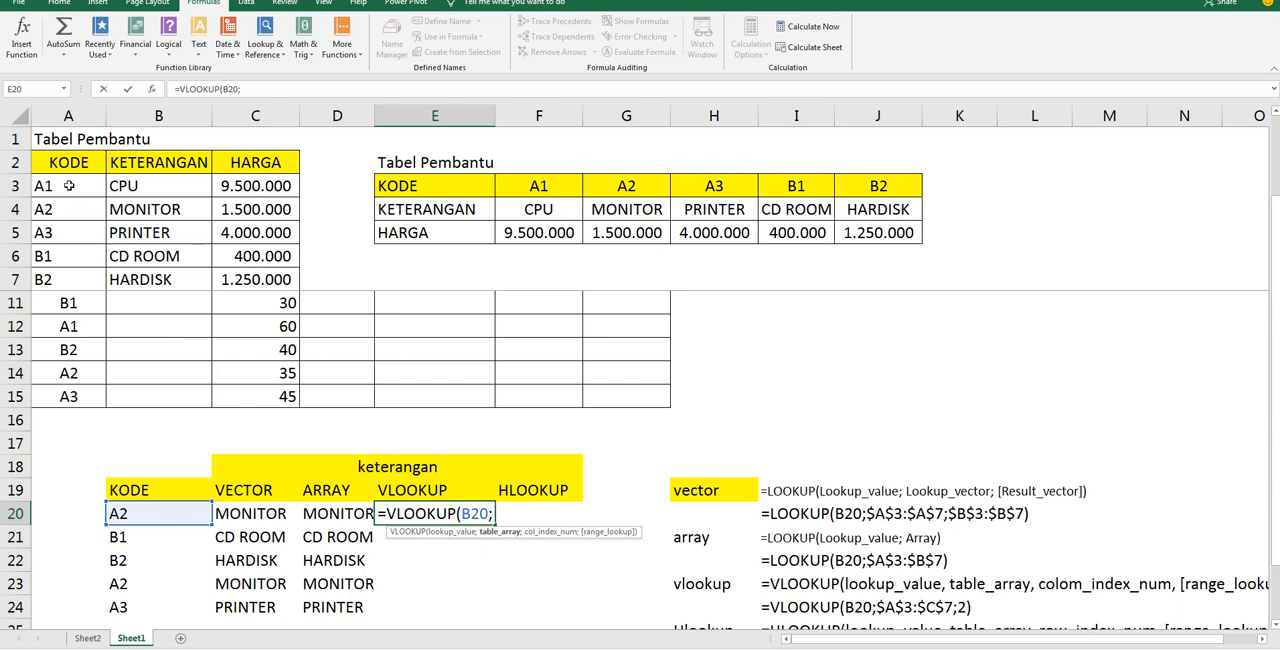
{"action": "left_click_drag", "start_coordinate": [69, 185], "coordinate": [166, 280]}
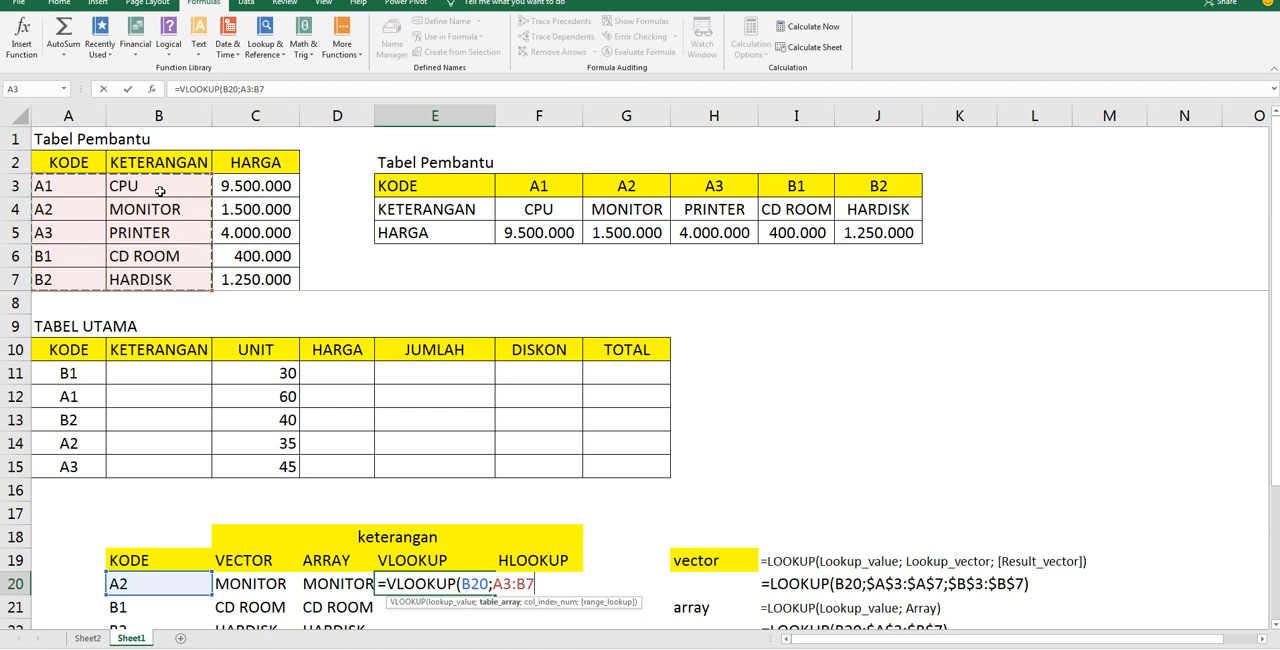
{"action": "left_click_drag", "start_coordinate": [73, 190], "coordinate": [247, 286]}
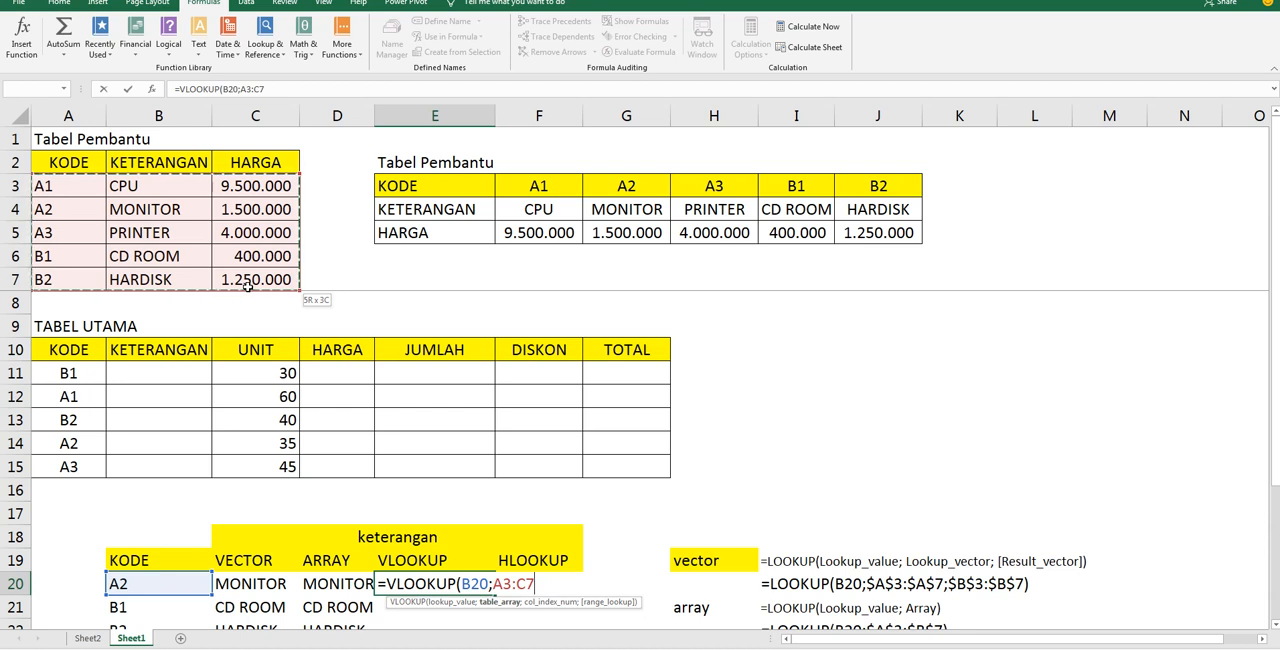
{"action": "key", "text": "F4"}
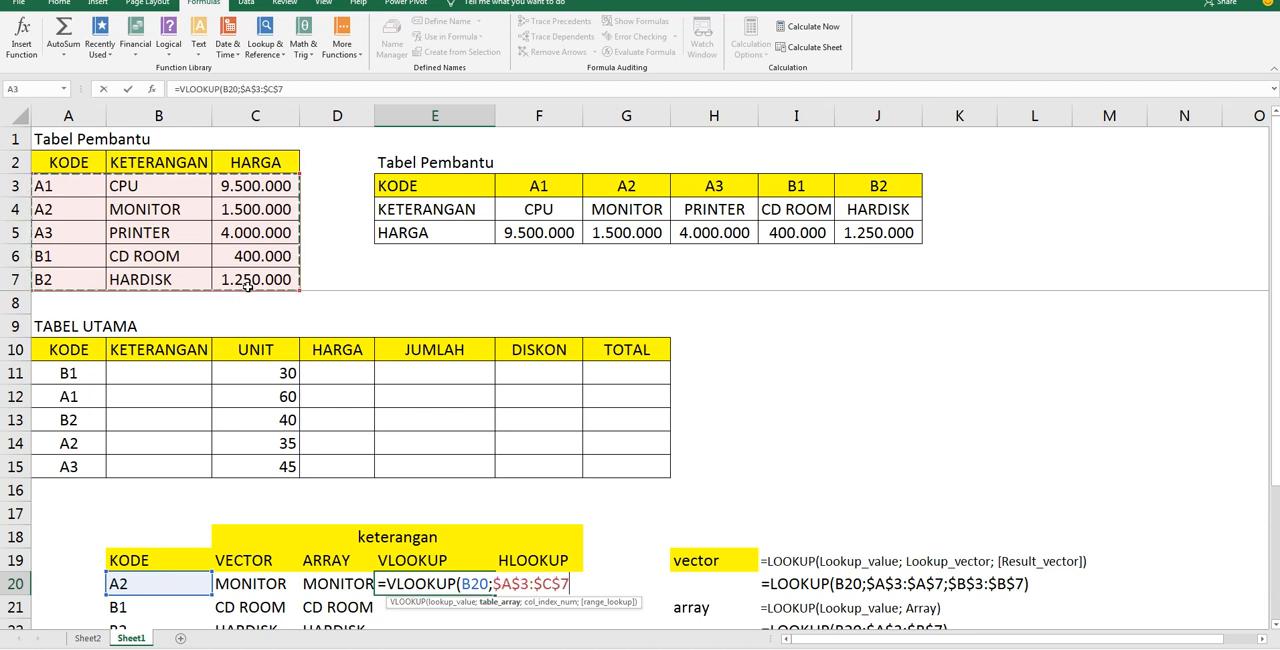
{"action": "type", "text": ";"}
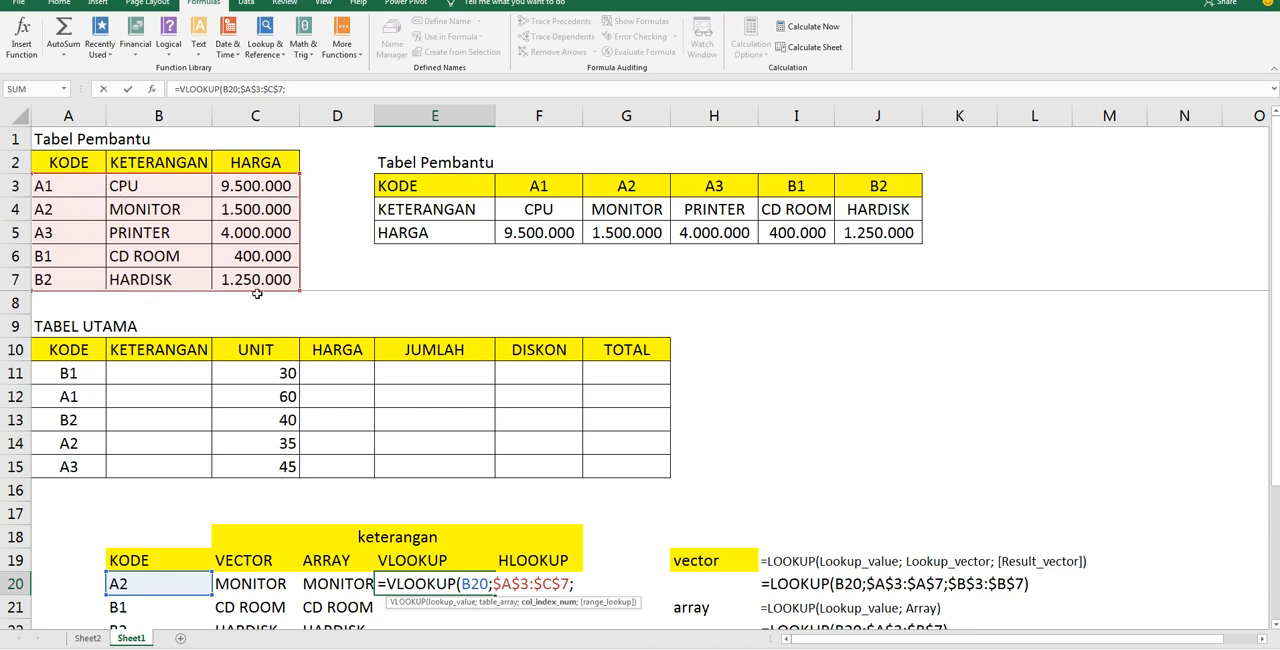
{"action": "type", "text": "3"}
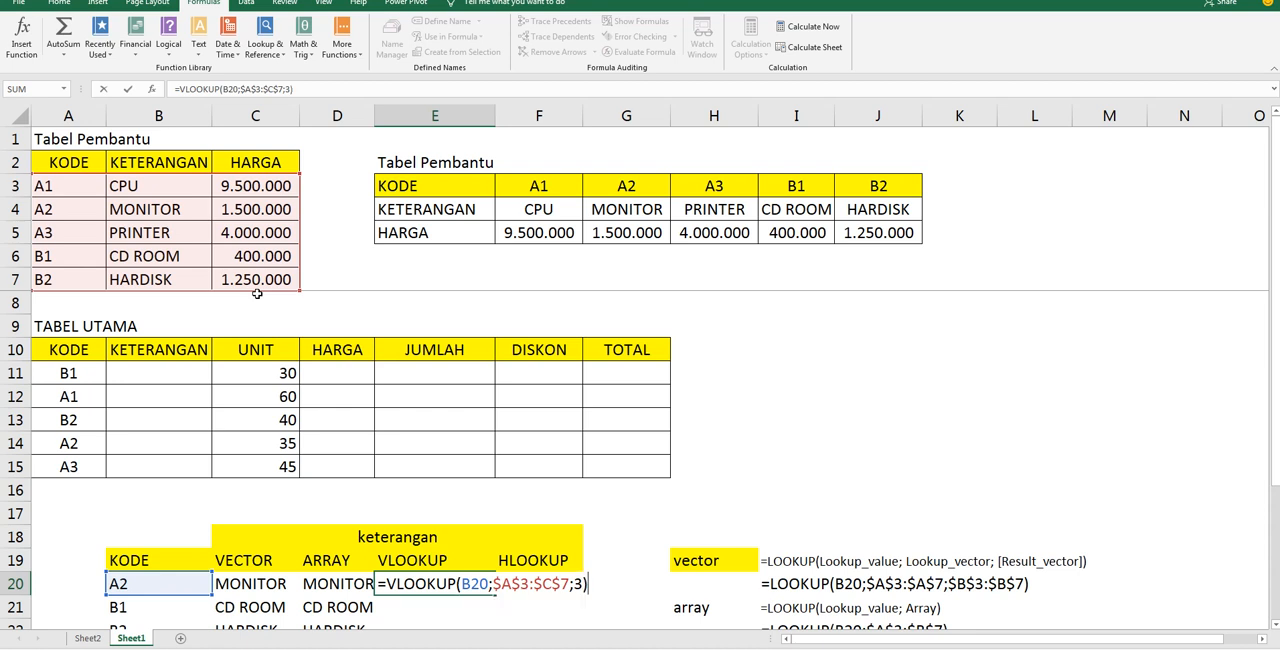
{"action": "key", "text": "ctrl+Return"}
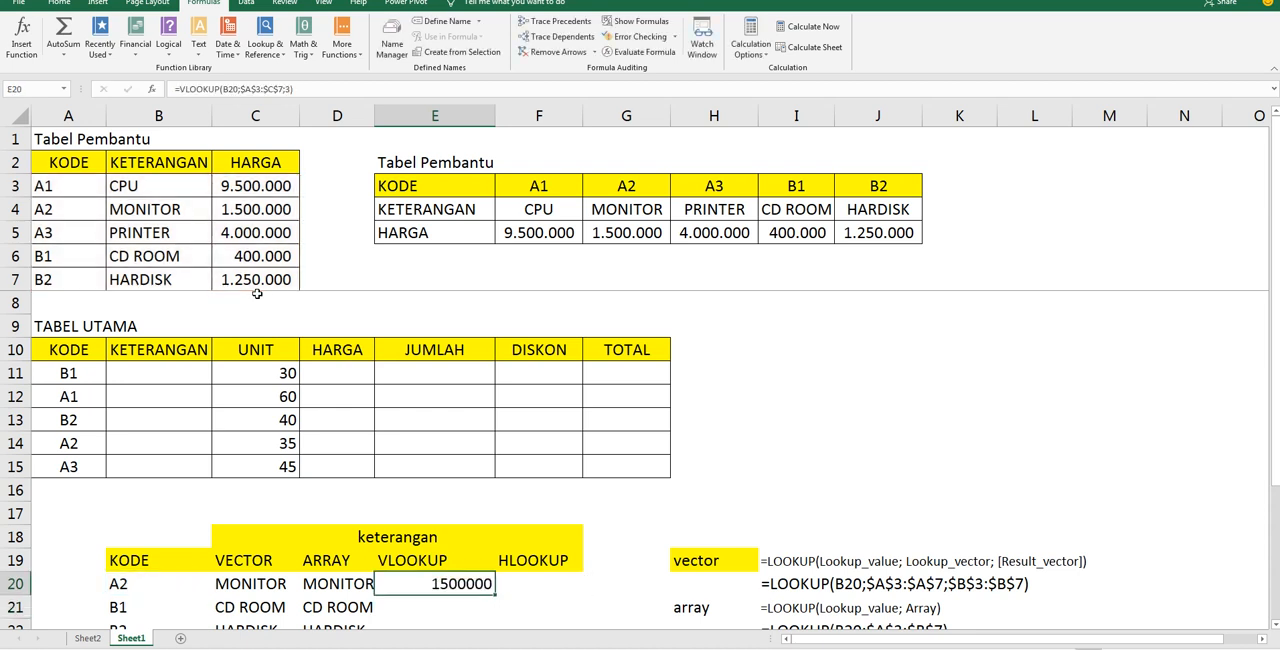
Set the column index of the E20 VLOOKUP formula to 2 and fill the formula down through E24
{"action": "double_click", "coordinate": [480, 583]}
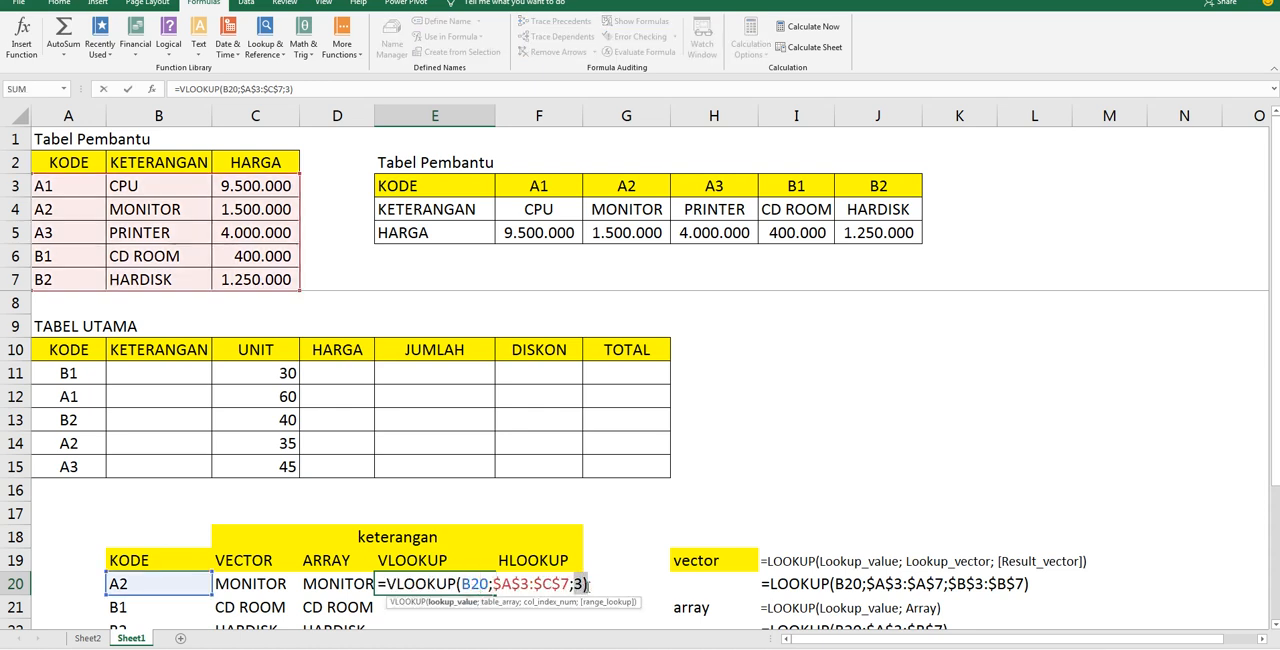
{"action": "type", "text": "2"}
{"action": "key", "text": "Return"}
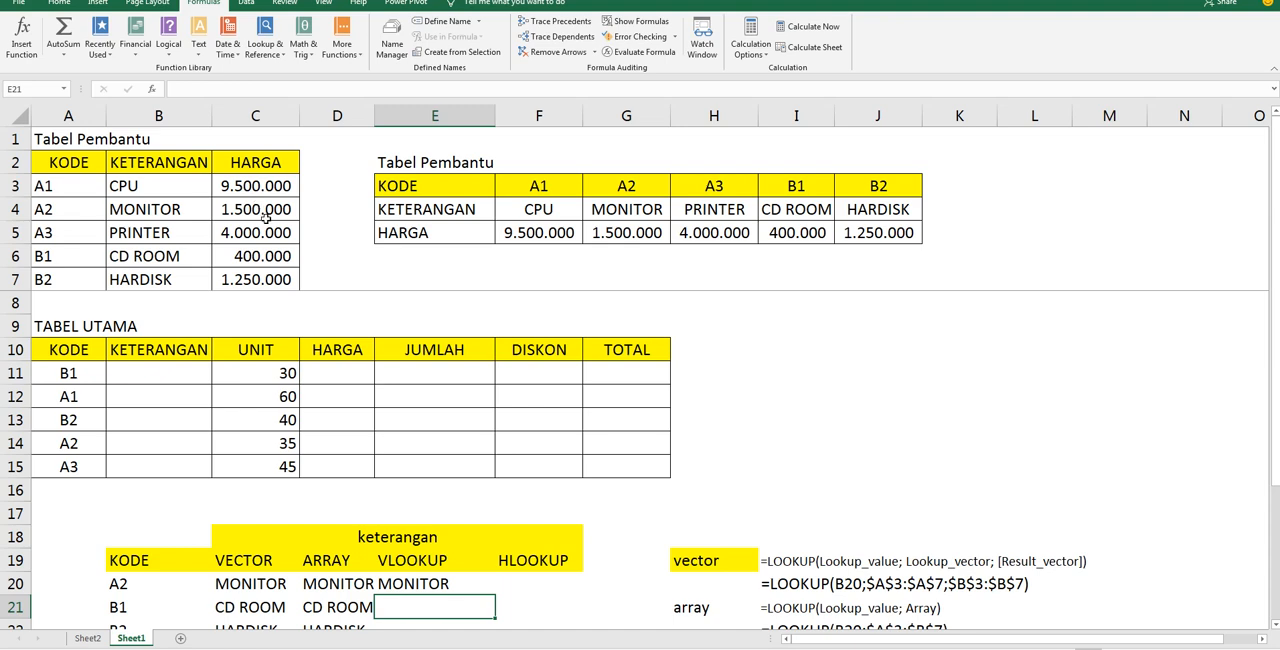
{"action": "scroll", "coordinate": [486, 572], "scroll_direction": "down", "scroll_amount": 1}
{"action": "left_click", "coordinate": [461, 521]}
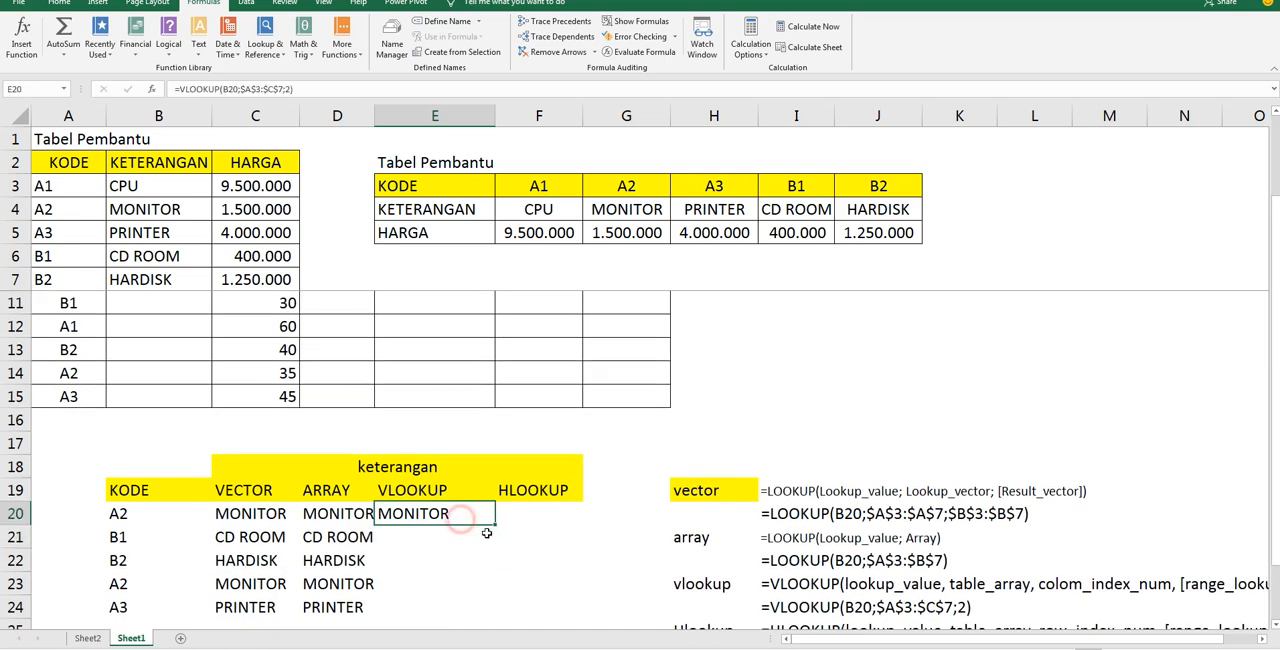
{"action": "left_click_drag", "start_coordinate": [489, 522], "coordinate": [488, 621]}
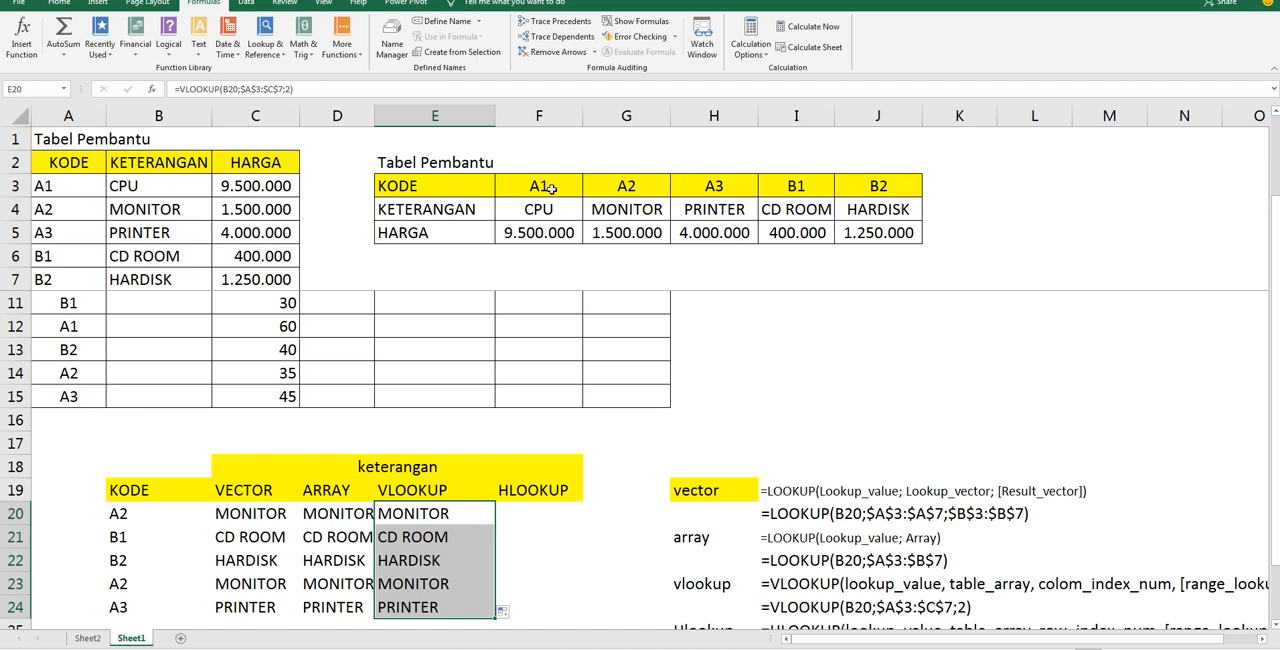
Enter =HLOOKUP(B20;$F$3:$J$5;2) in F20, using the horizontal helper table as the absolute array
{"action": "left_click", "coordinate": [544, 506]}
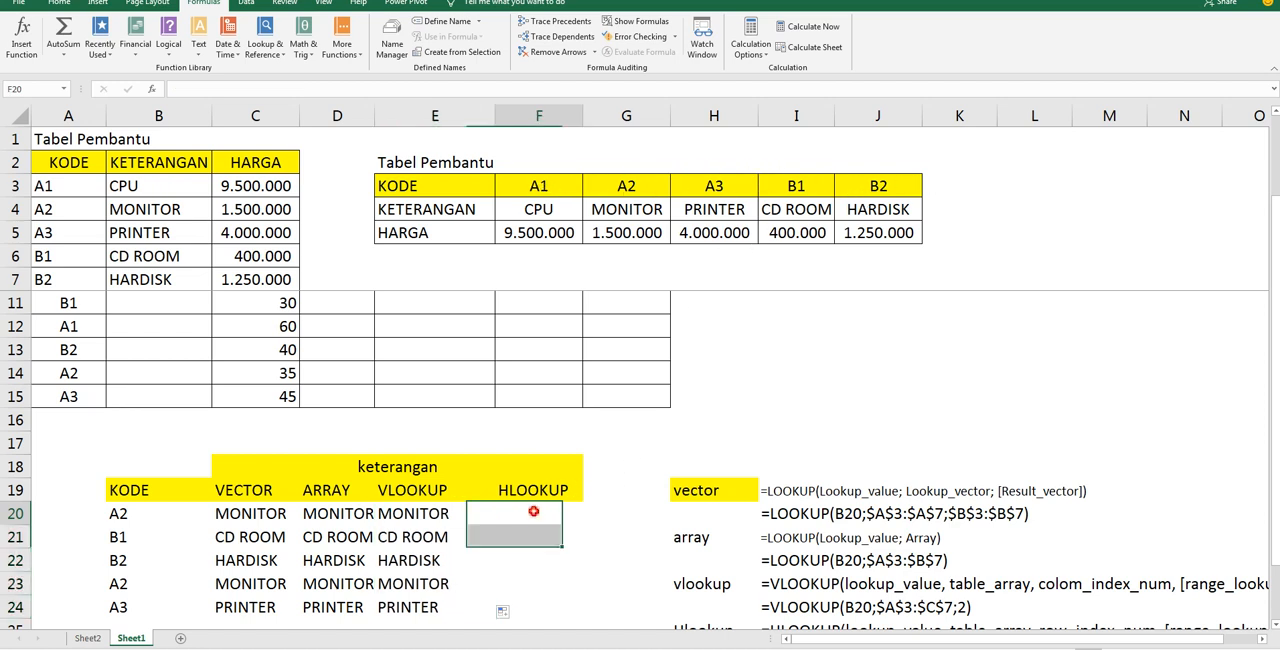
{"action": "type", "text": "=H"}
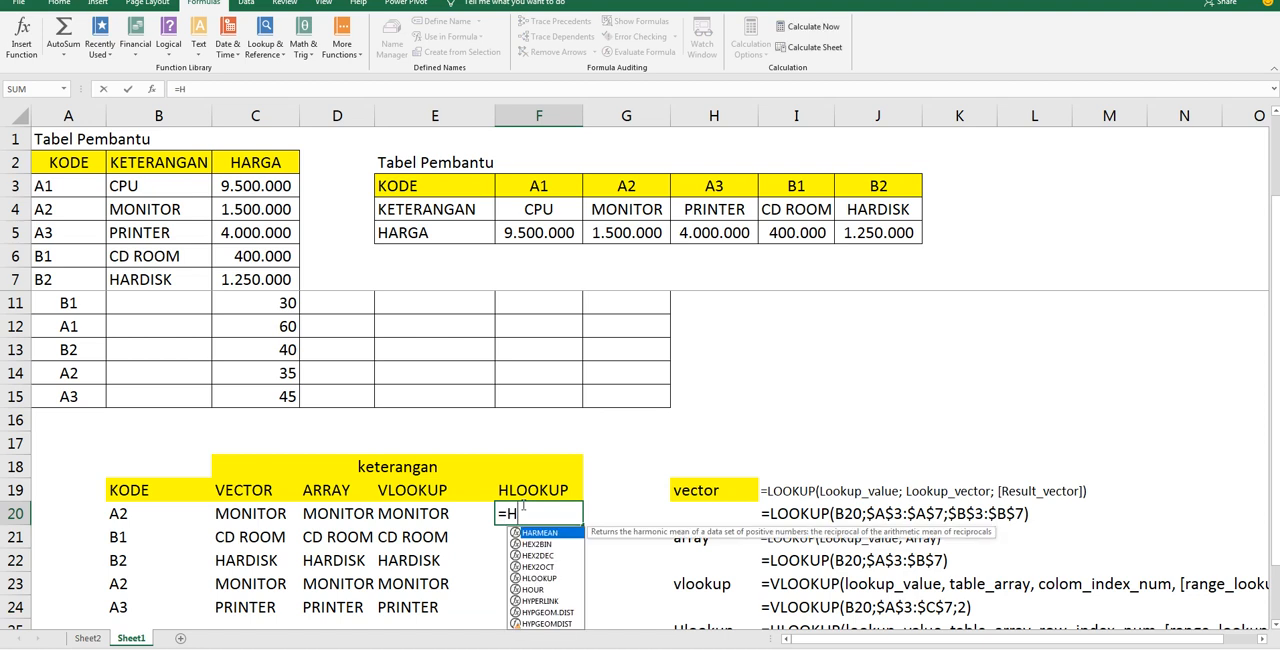
{"action": "type", "text": "LOOKUP"}
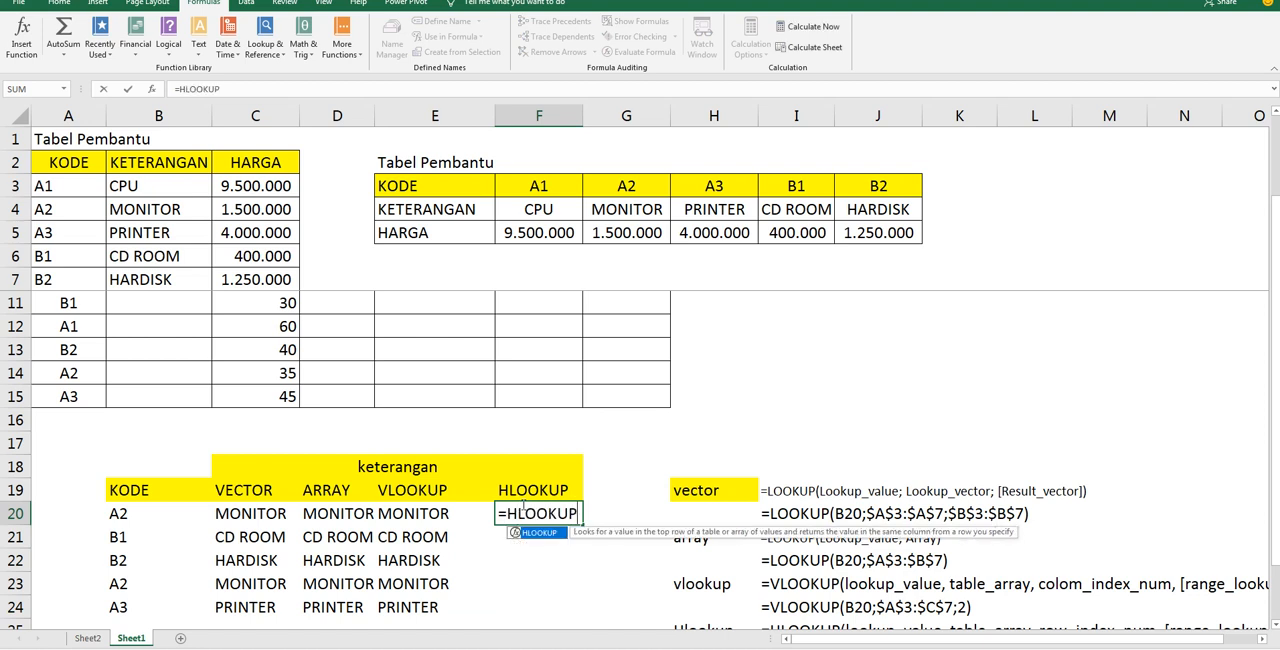
{"action": "type", "text": "(("}
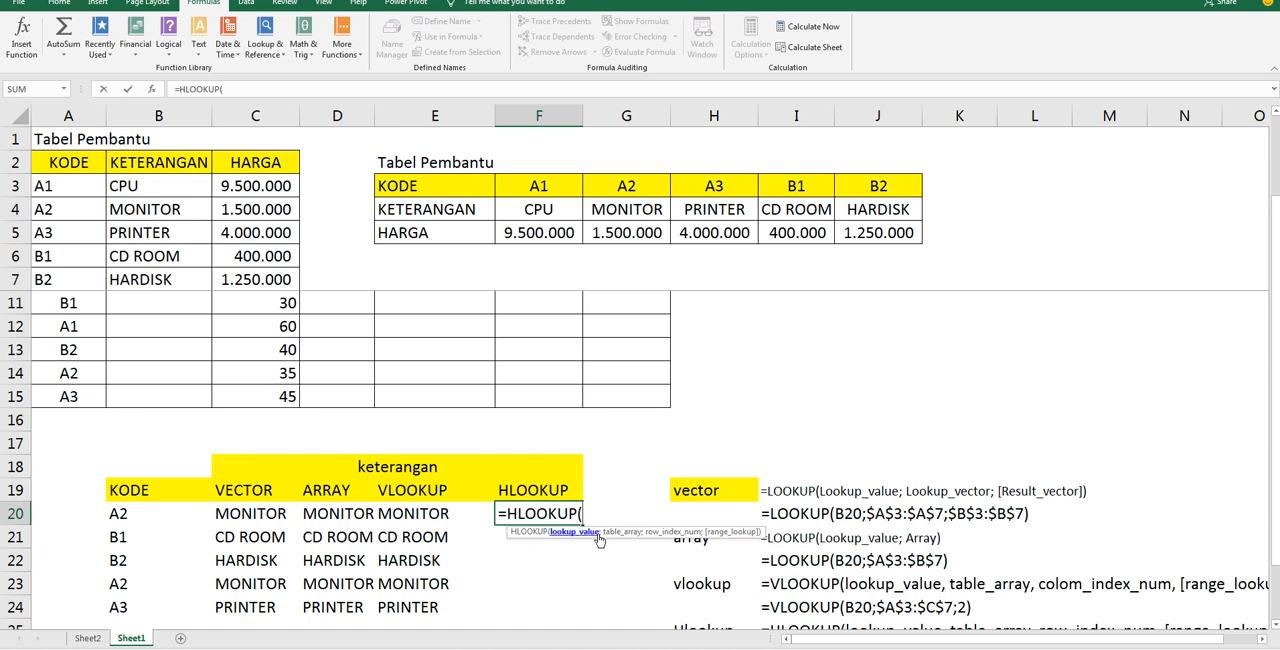
{"action": "left_click", "coordinate": [136, 515]}
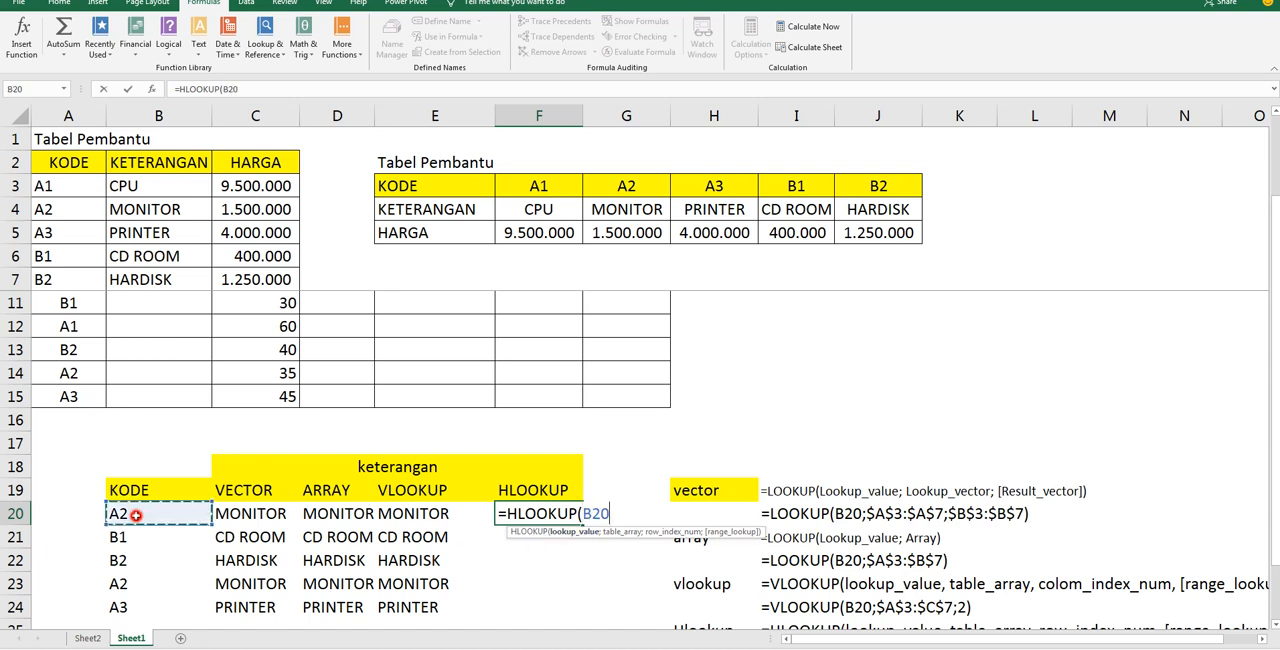
{"action": "type", "text": ";"}
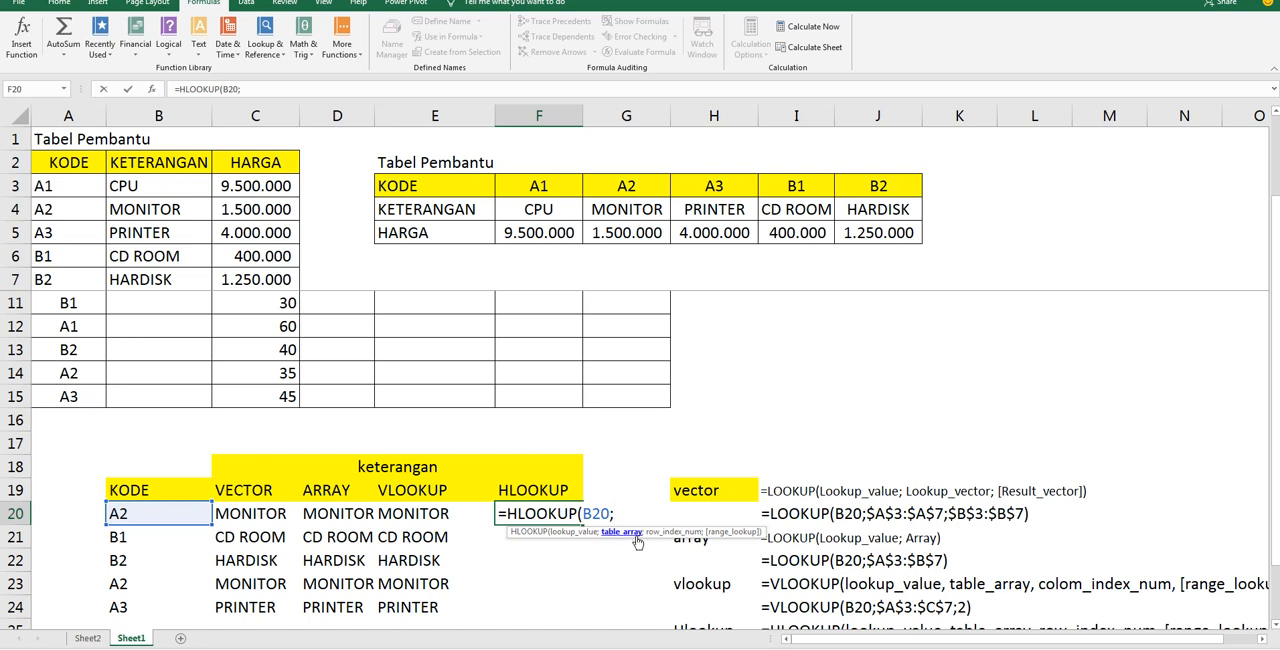
{"action": "left_click_drag", "start_coordinate": [557, 187], "coordinate": [877, 228]}
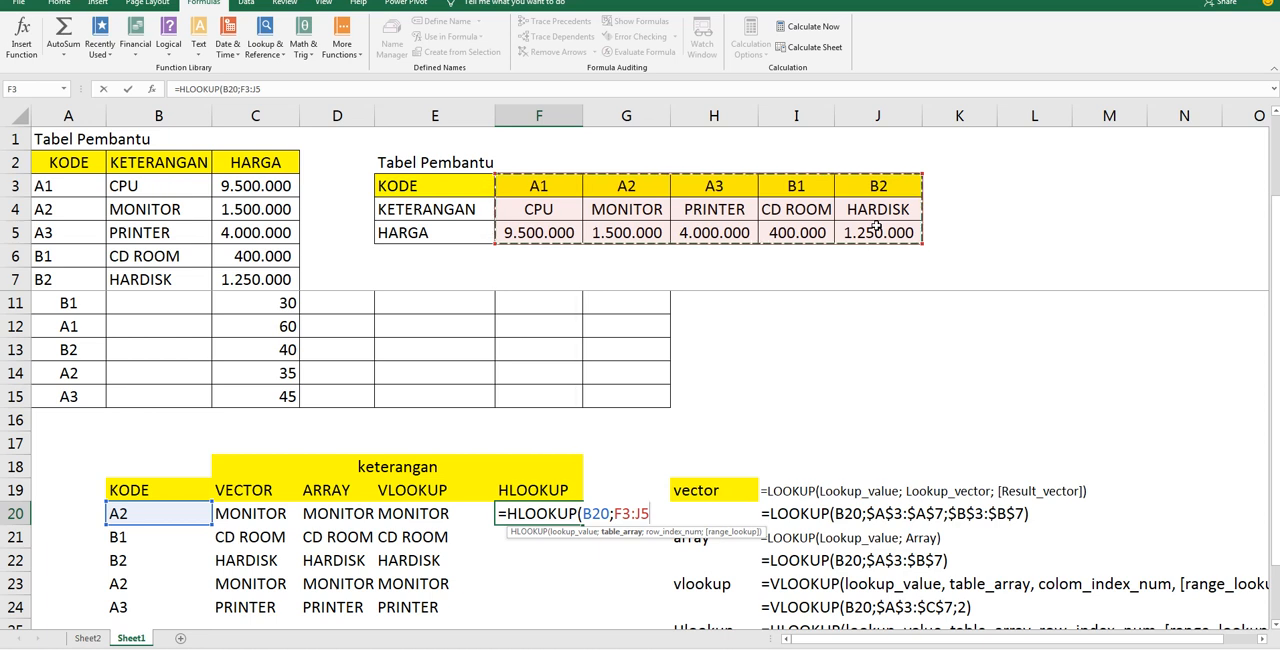
{"action": "key", "text": "F4"}
{"action": "type", "text": ";2"}
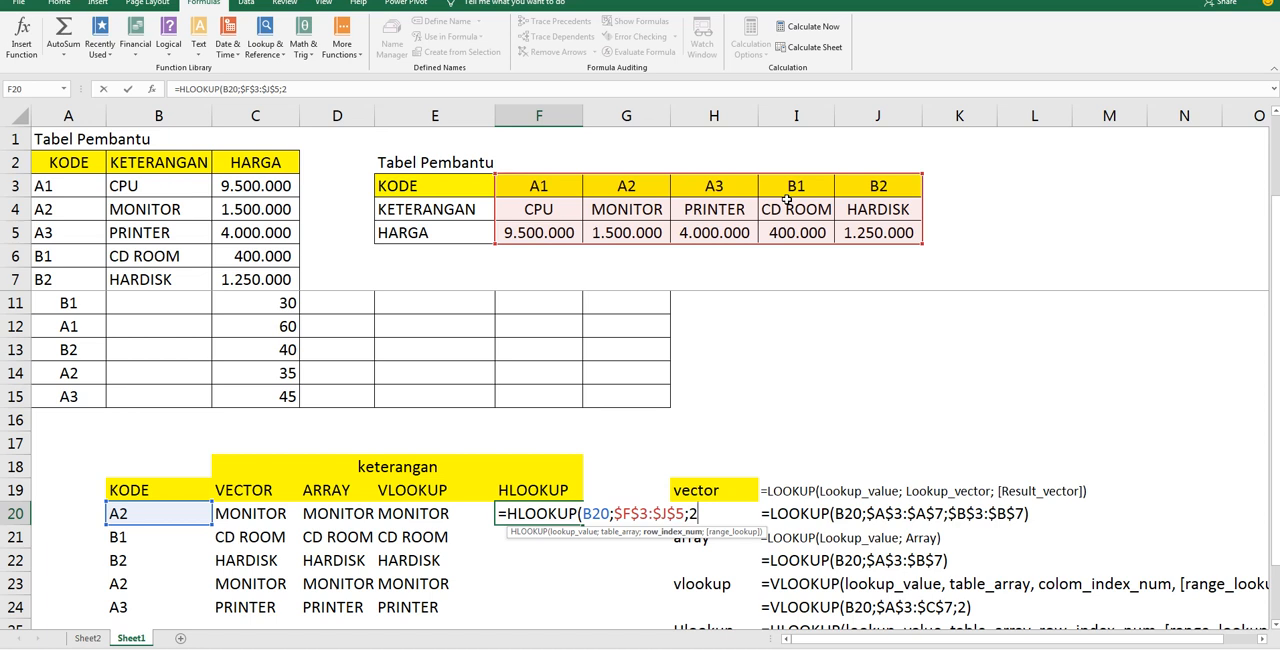
{"action": "type", "text": ")"}
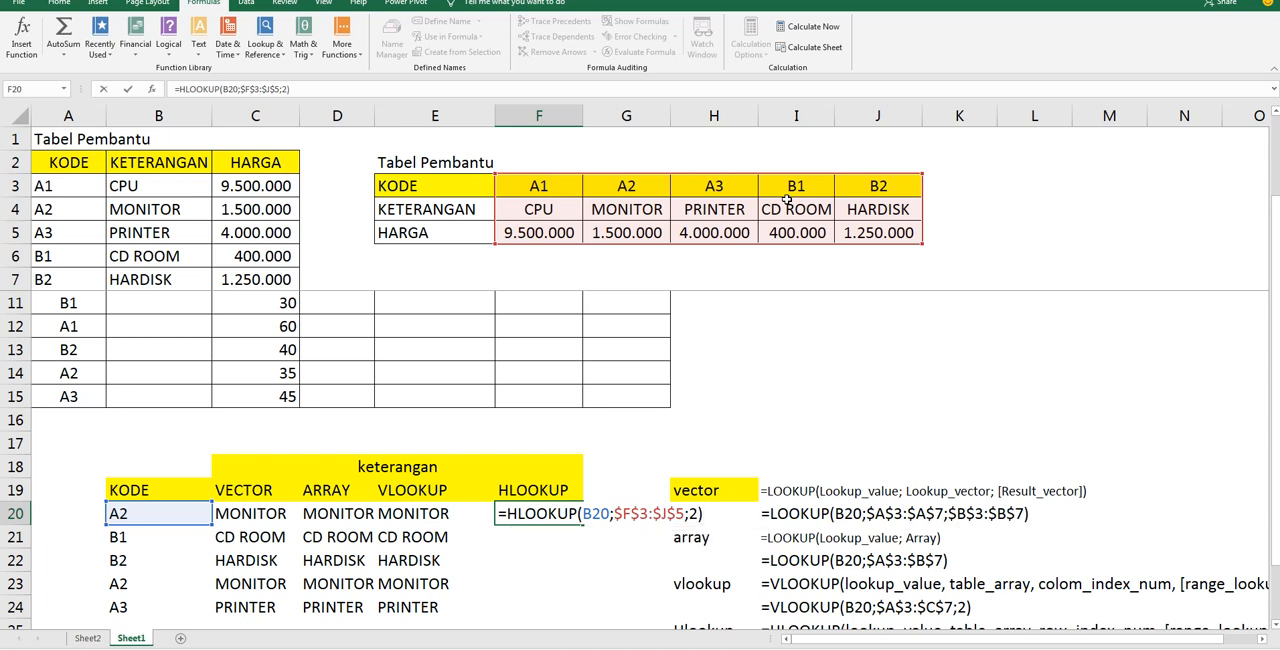
{"action": "key", "text": "Return"}
Fill the F20 HLOOKUP formula down through F24 for the remaining item codes
{"action": "left_click", "coordinate": [545, 512]}
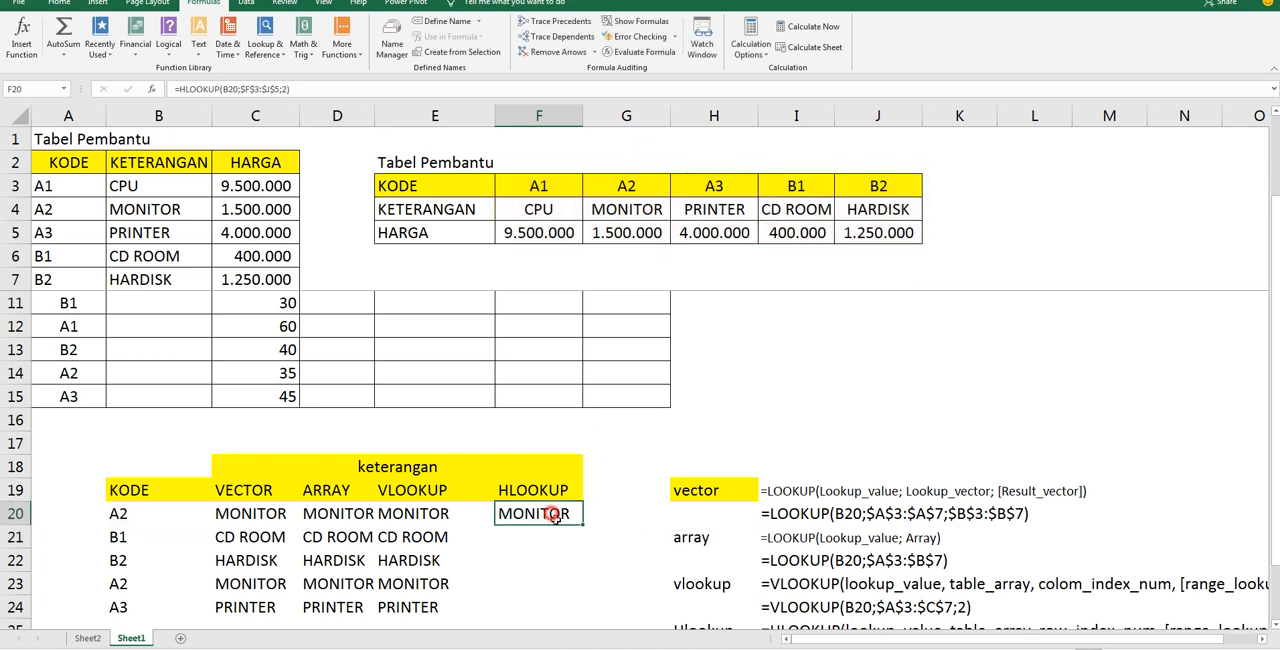
{"action": "left_click_drag", "start_coordinate": [581, 524], "coordinate": [580, 615]}
{"action": "left_click", "coordinate": [605, 490]}
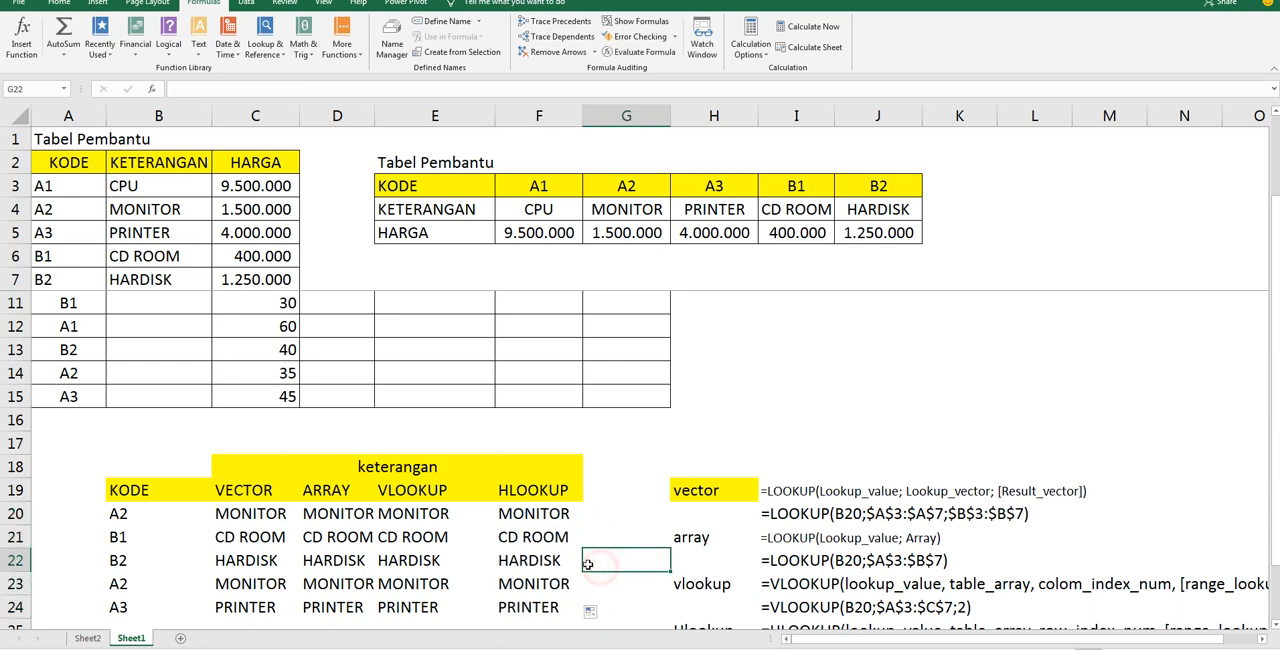
Compare the VECTOR, ARRAY, VLOOKUP and HLOOKUP columns in C19:F24, focusing on the VLOOKUP and HLOOKUP ones
{"action": "scroll", "coordinate": [520, 545], "scroll_direction": "down", "scroll_amount": 1}
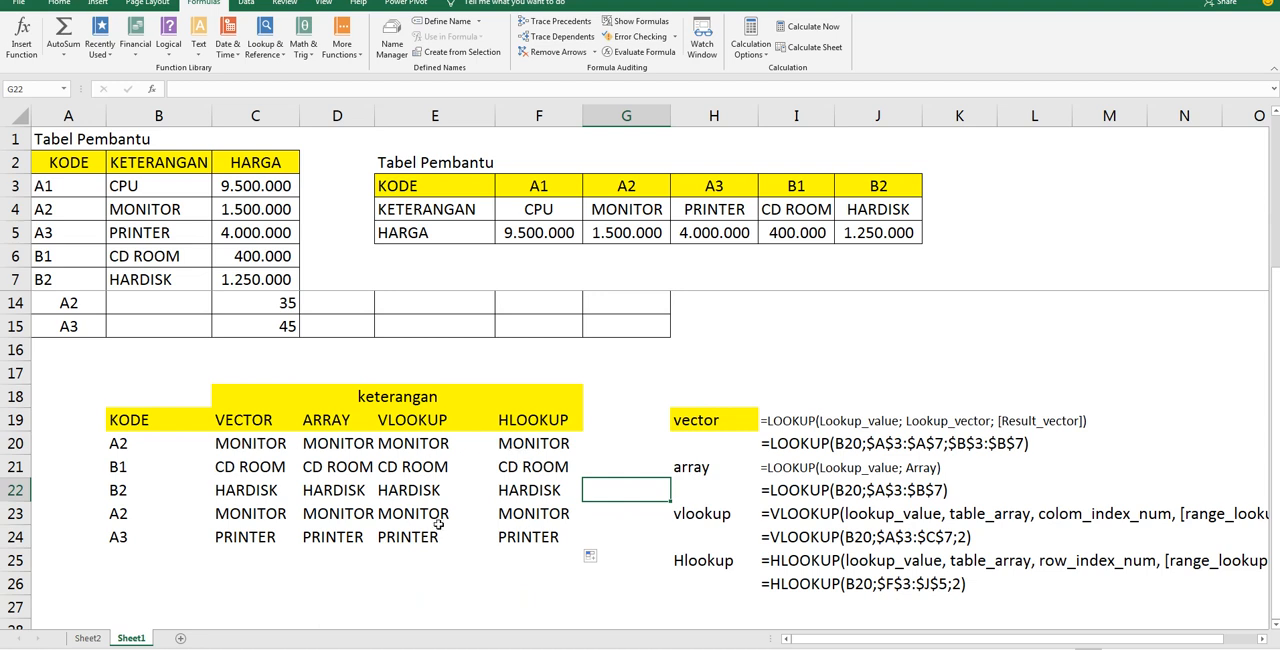
{"action": "left_click", "coordinate": [263, 418]}
{"action": "left_click", "coordinate": [312, 420]}
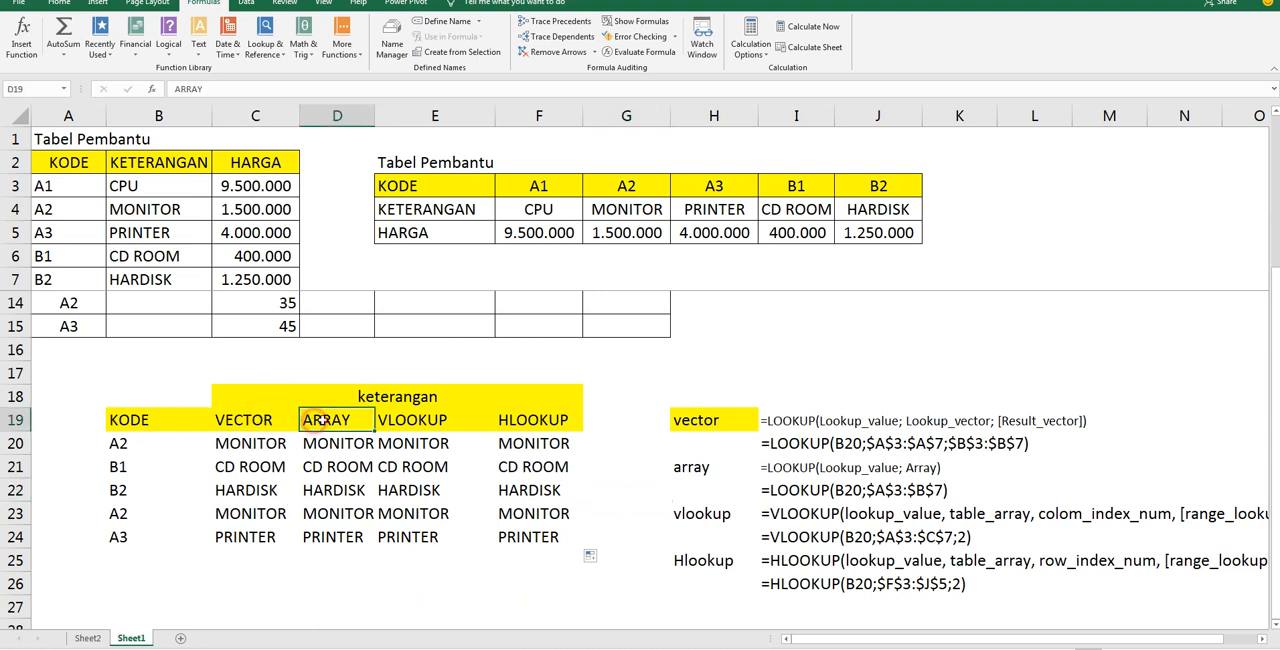
{"action": "left_click", "coordinate": [381, 420]}
{"action": "left_click", "coordinate": [514, 421]}
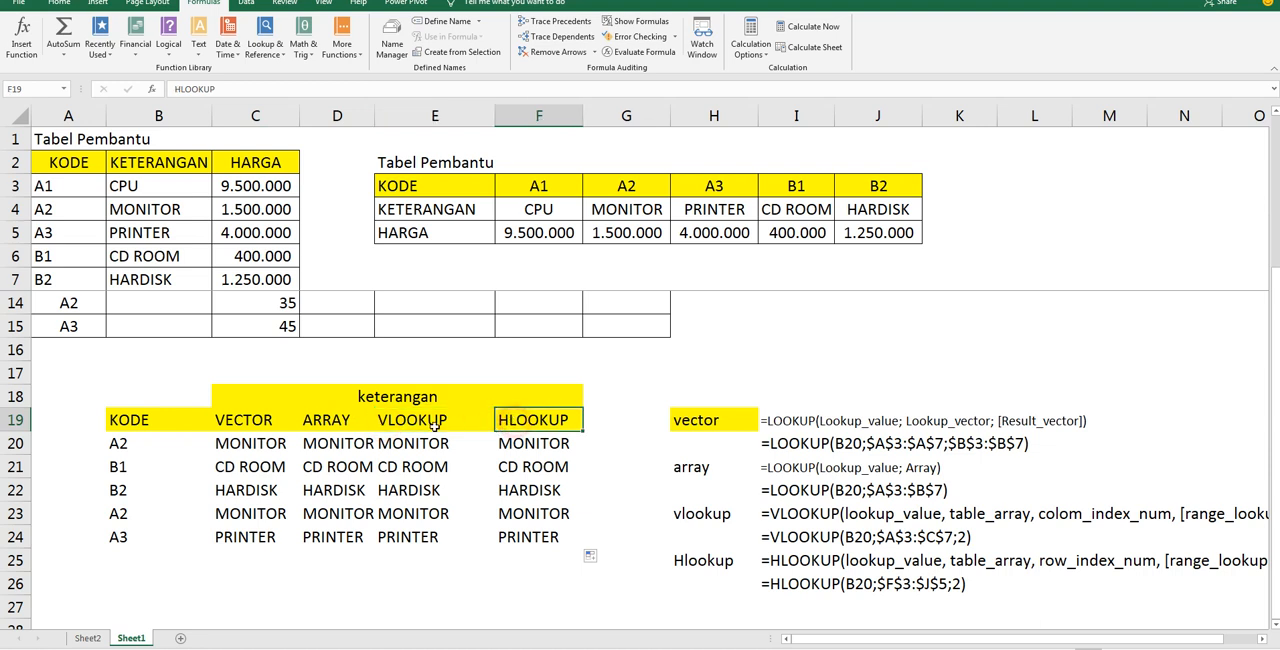
{"action": "left_click", "coordinate": [245, 449]}
{"action": "left_click_drag", "start_coordinate": [316, 457], "coordinate": [556, 537]}
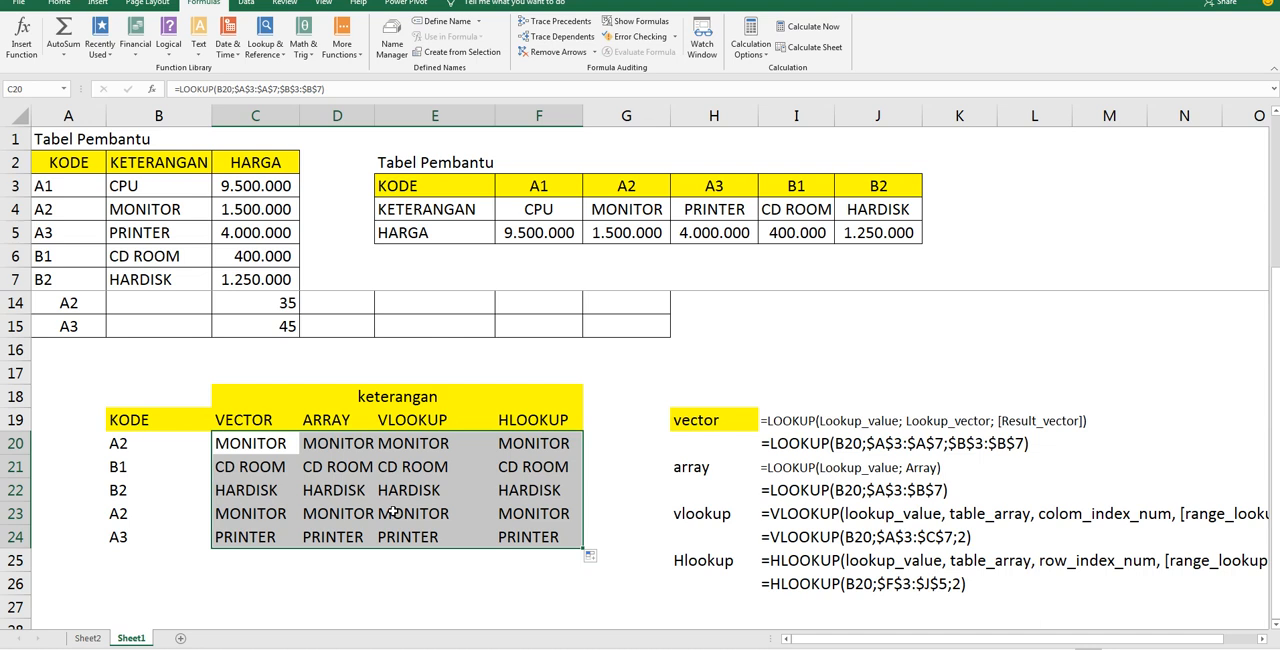
{"action": "left_click", "coordinate": [412, 423]}
{"action": "left_click_drag", "start_coordinate": [412, 423], "coordinate": [546, 540]}
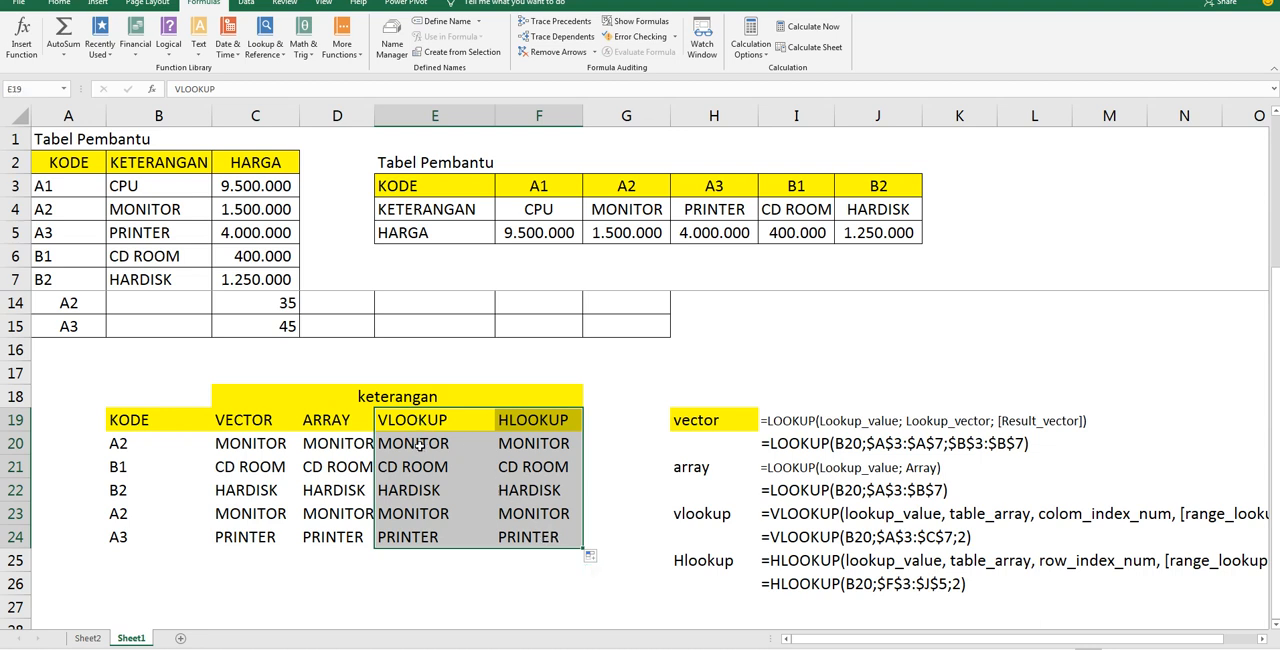
{"action": "left_click_drag", "start_coordinate": [414, 421], "coordinate": [523, 540]}
Swap two item codes in the vertical helper table, putting B1 in A4 and A2 in A6
{"action": "left_click", "coordinate": [1174, 2]}
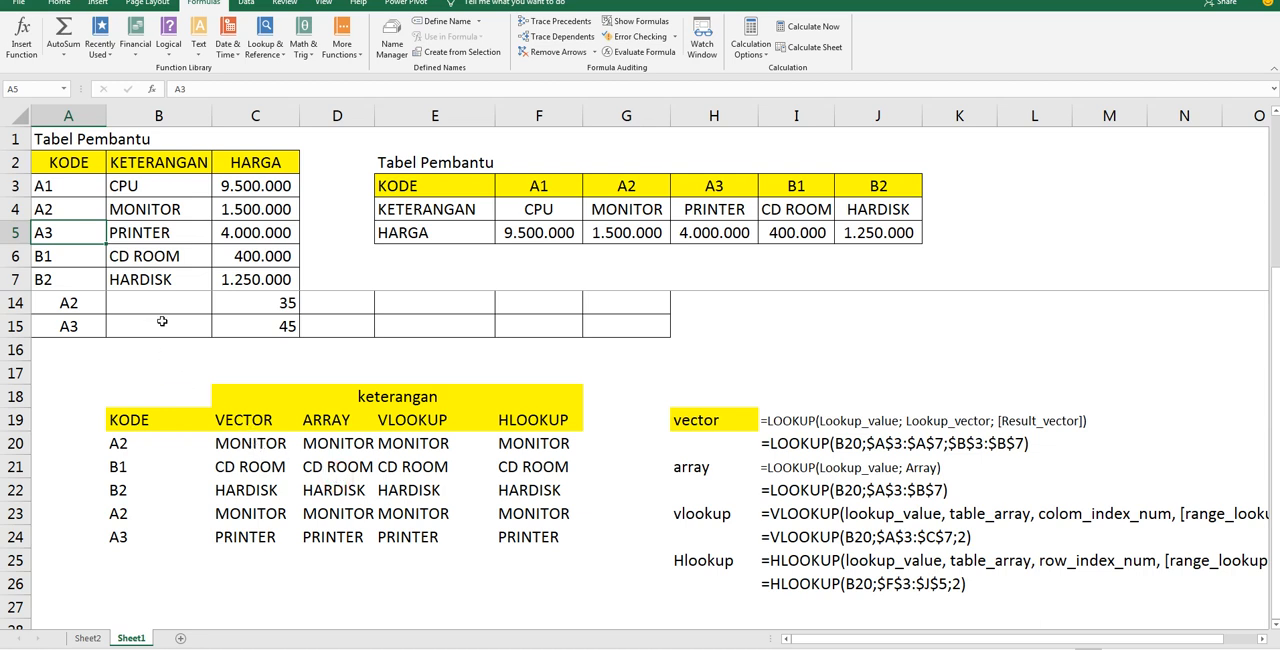
{"action": "left_click", "coordinate": [59, 211]}
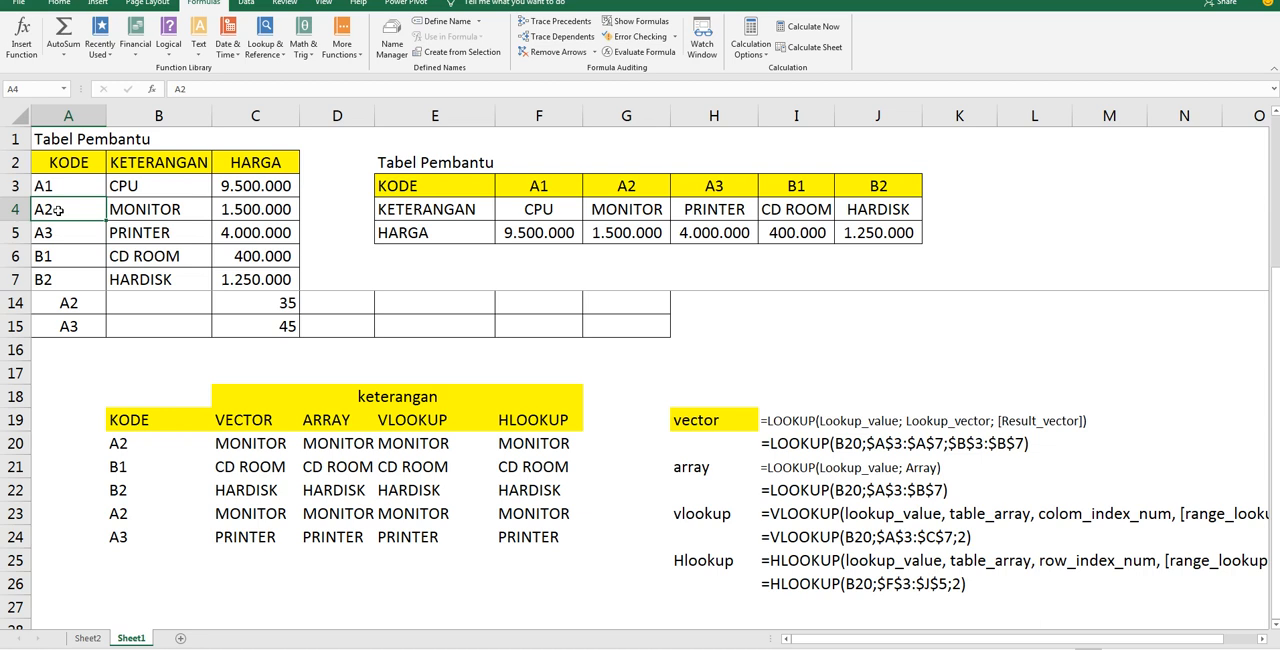
{"action": "left_click", "coordinate": [55, 258]}
{"action": "key", "text": "ctrl+c"}
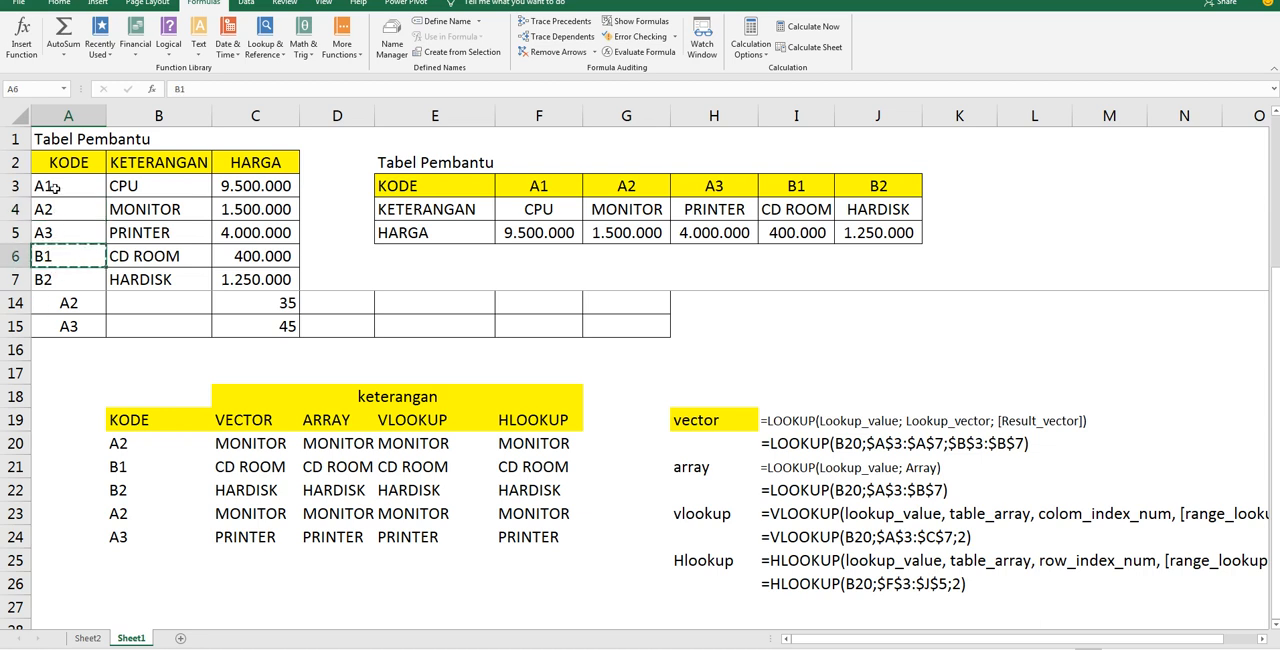
{"action": "left_click", "coordinate": [54, 214]}
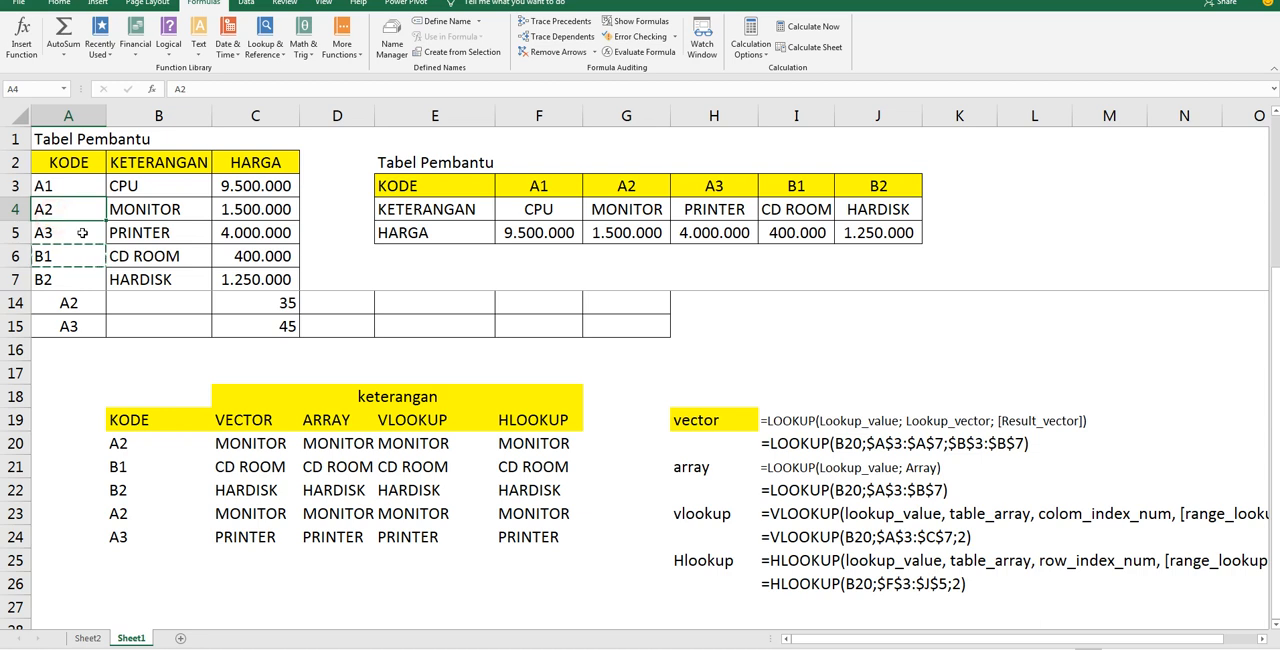
{"action": "key", "text": "ctrl+v"}
{"action": "left_click", "coordinate": [71, 260]}
{"action": "type", "text": "A2"}
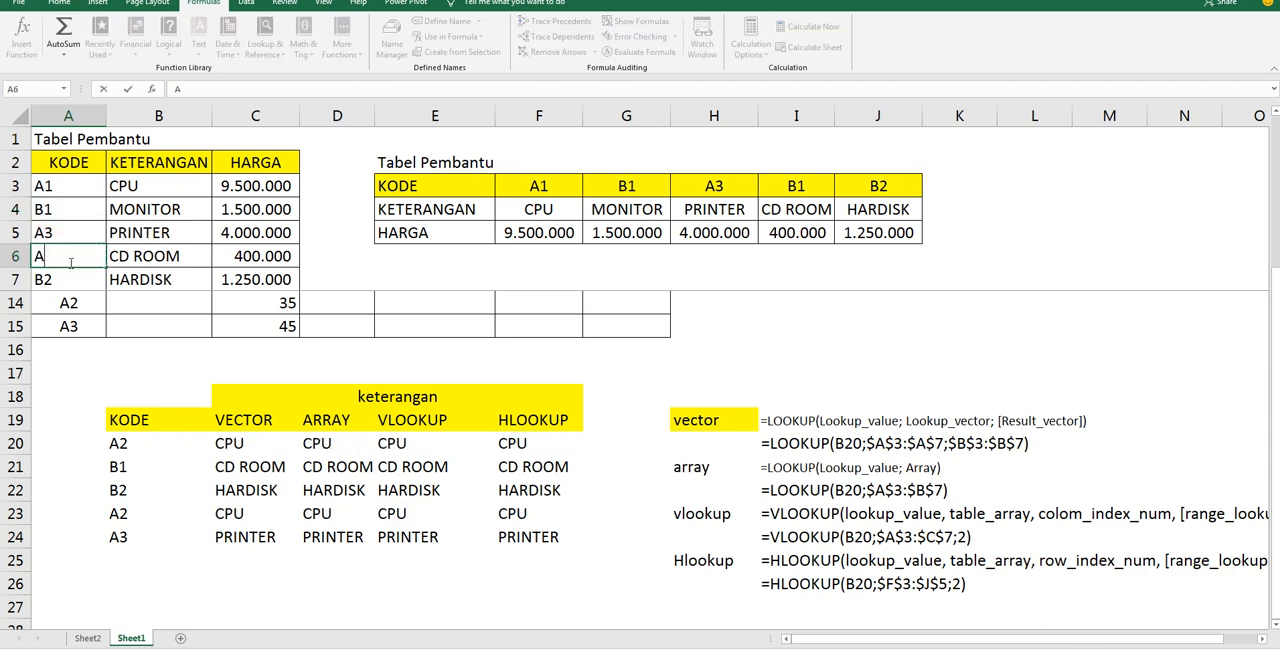
{"action": "left_click", "coordinate": [89, 358]}
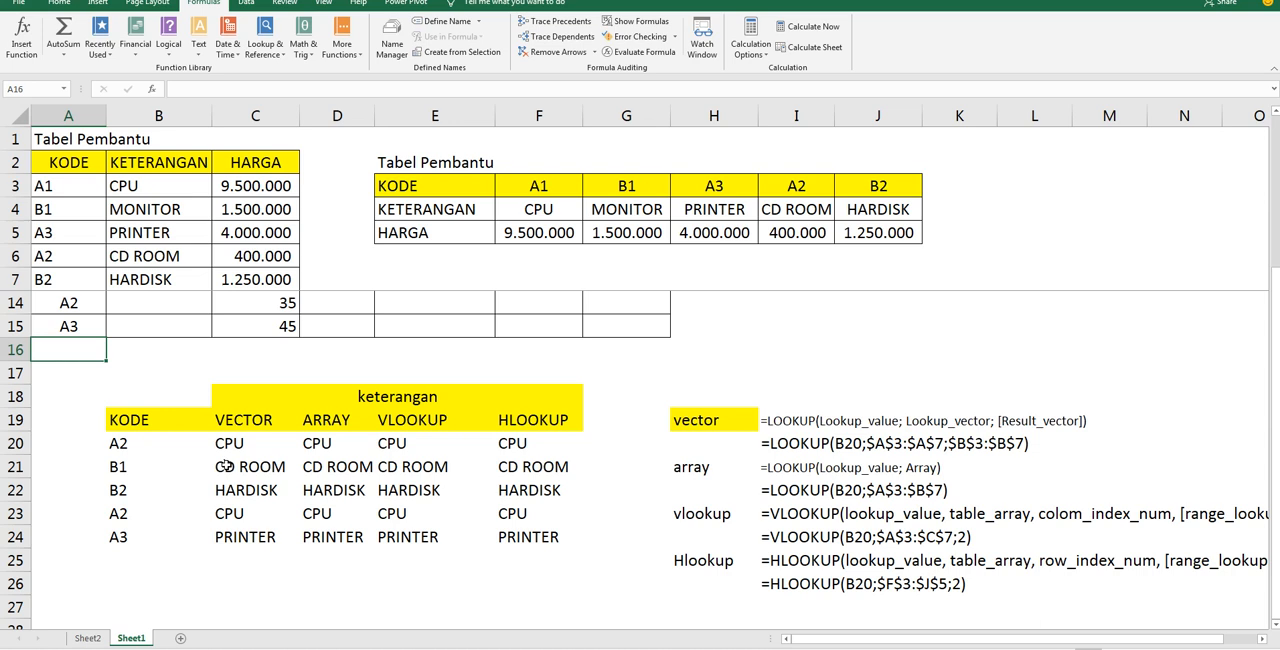
Try to add FALSE as an extra argument to the vector LOOKUP formula in C20
{"action": "left_click", "coordinate": [140, 445]}
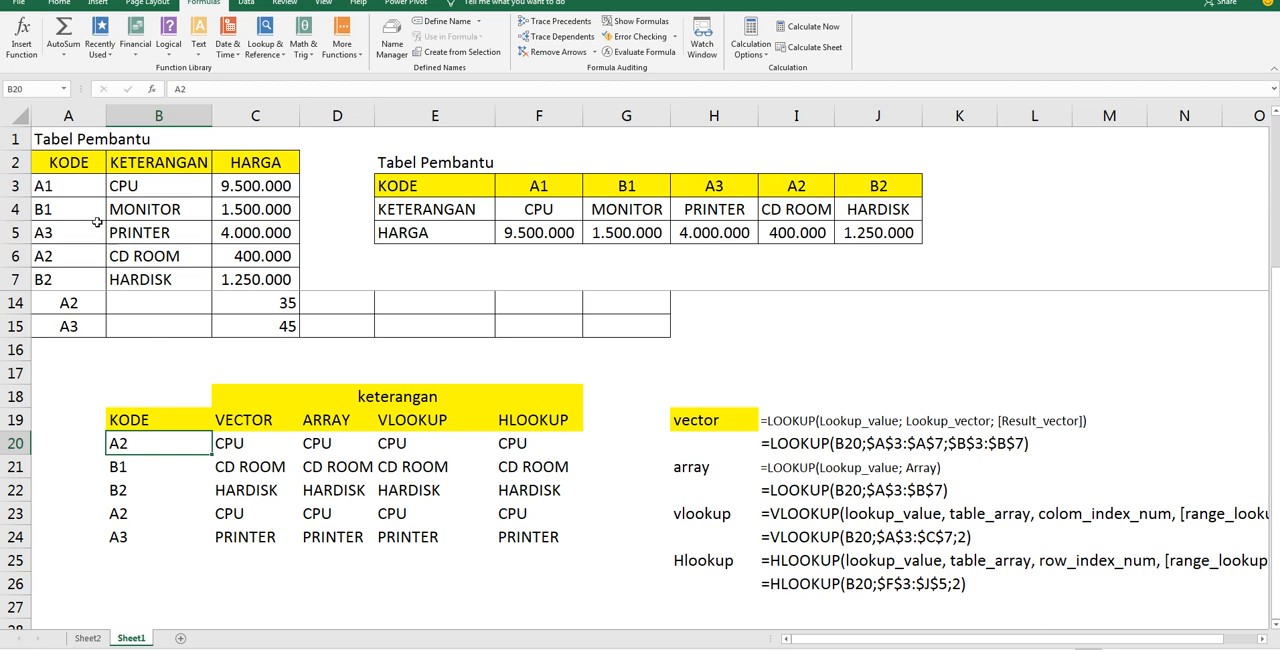
{"action": "left_click", "coordinate": [266, 444]}
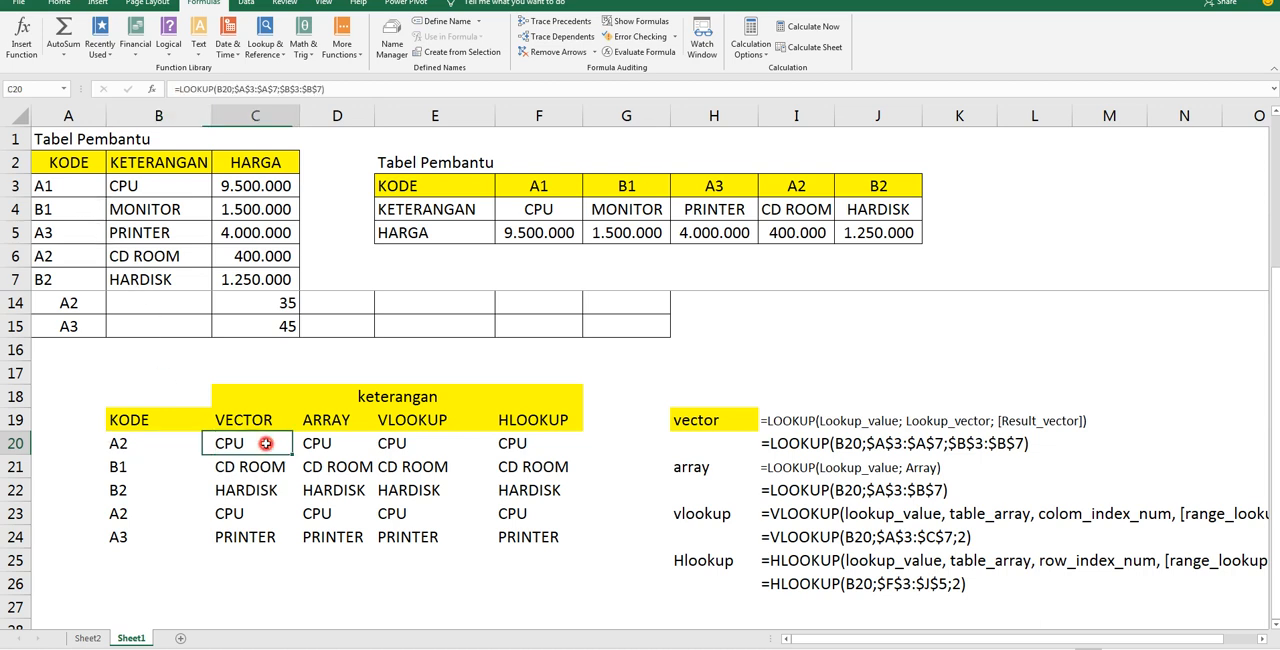
{"action": "double_click", "coordinate": [279, 445]}
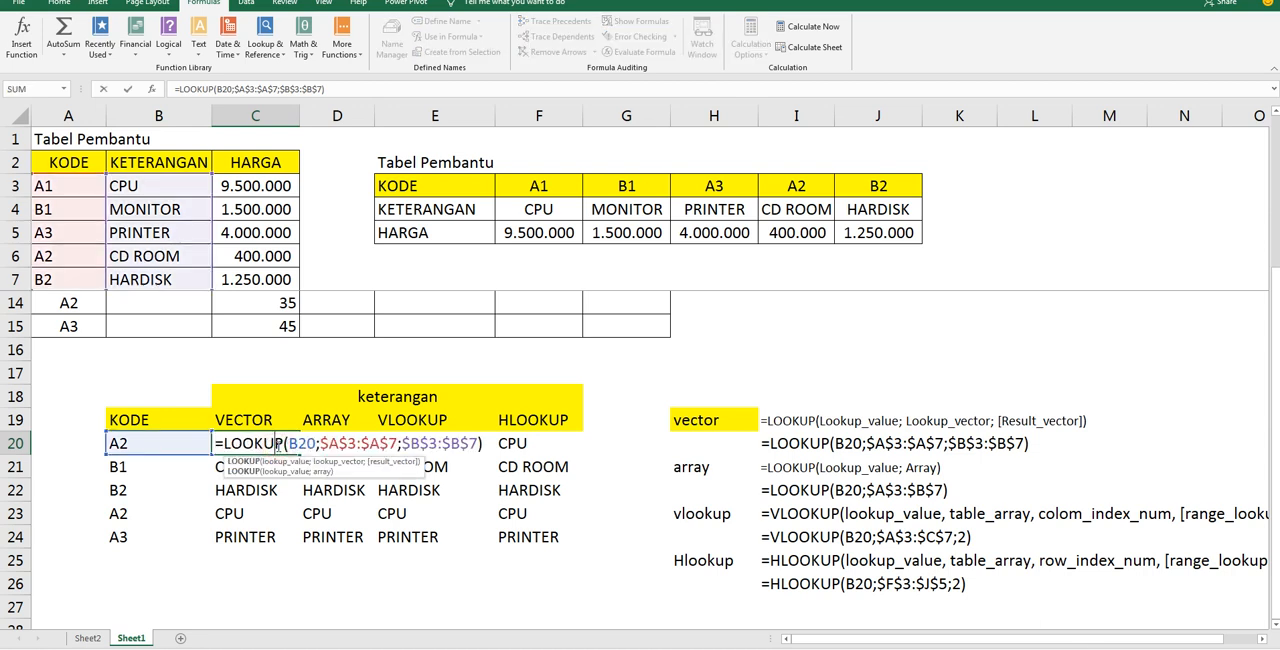
{"action": "left_click", "coordinate": [480, 443]}
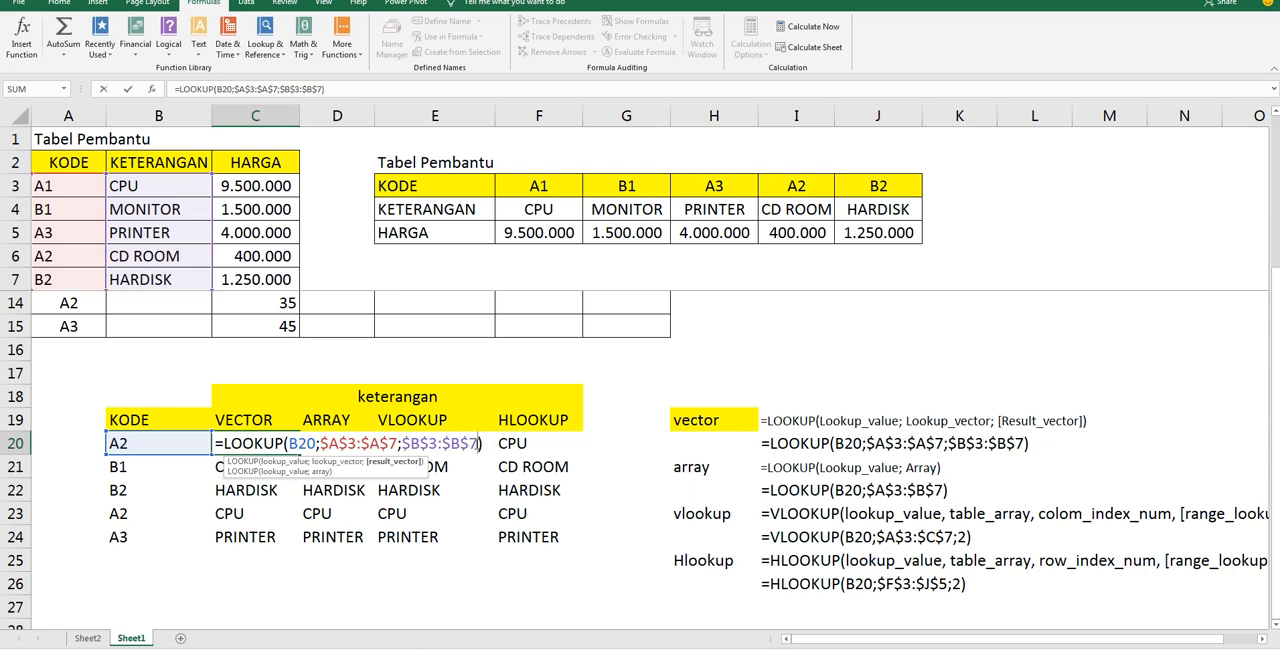
{"action": "type", "text": ";FALSE"}
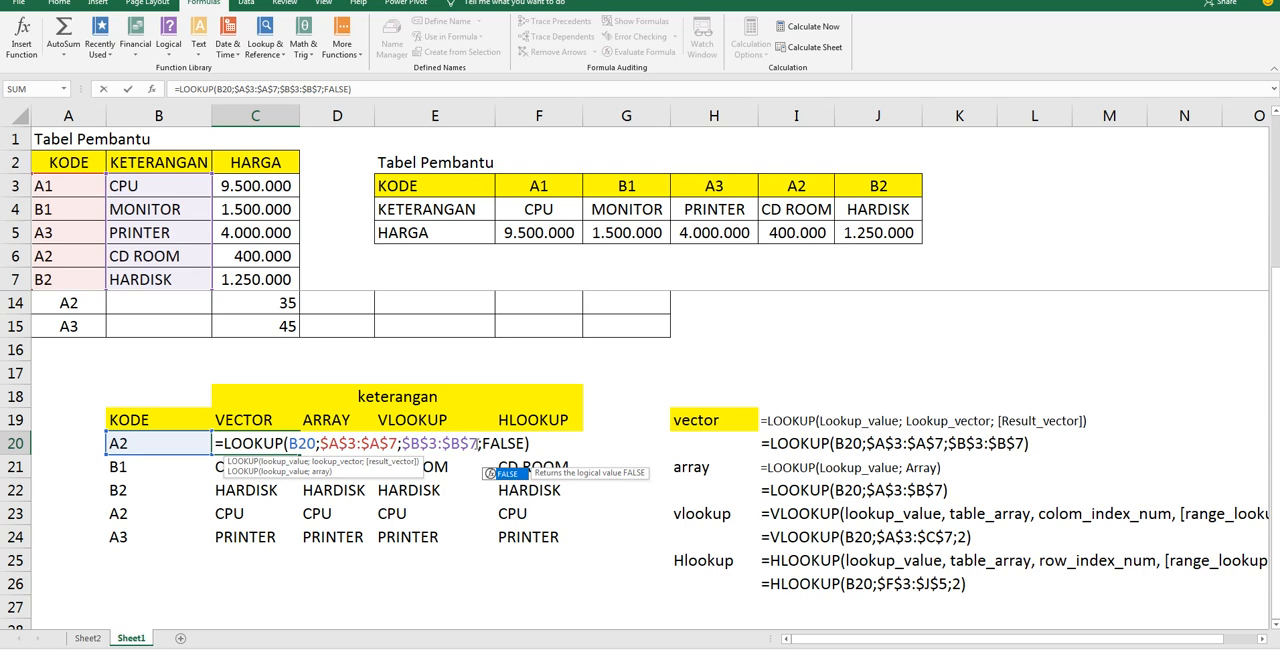
{"action": "key", "text": "Return"}
{"action": "key", "text": "Return"}
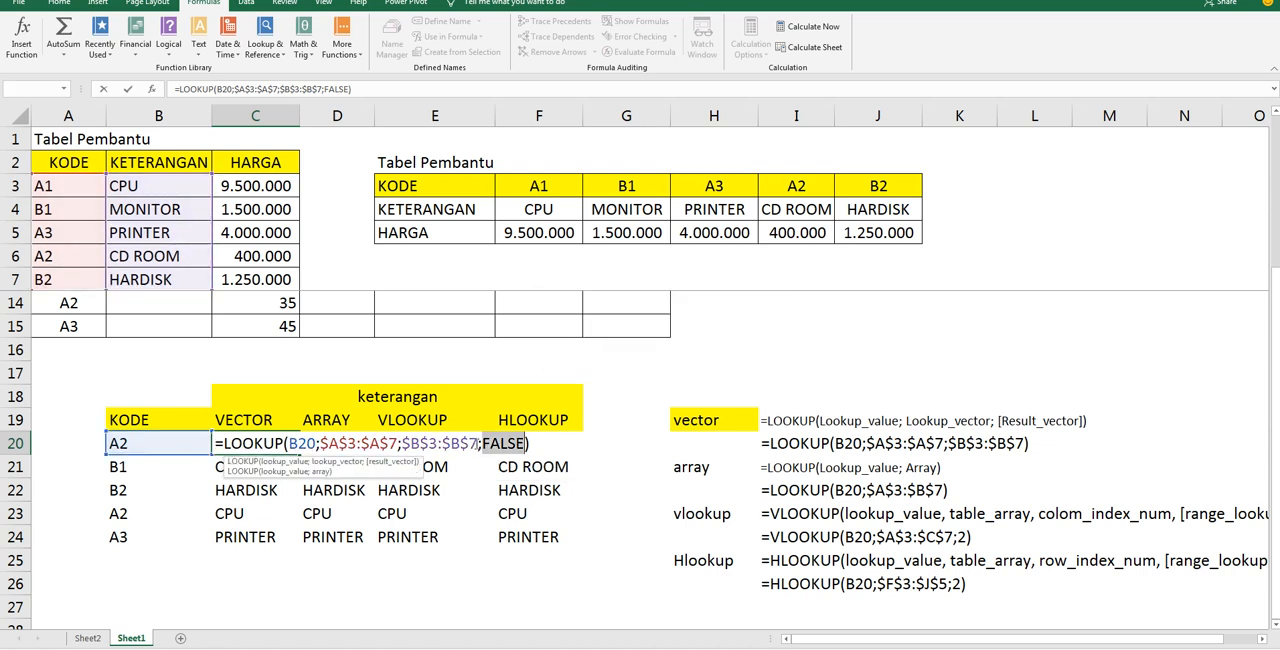
{"action": "key", "text": "Escape"}
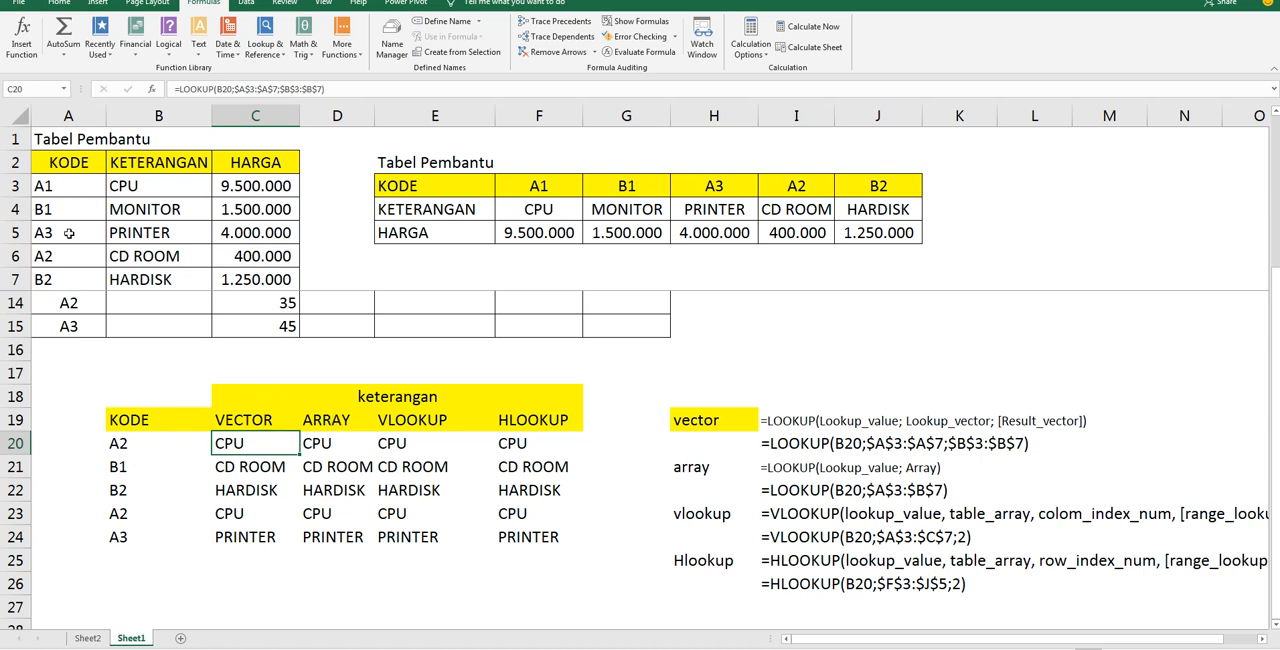
Add FALSE as the range_lookup argument of the E20 VLOOKUP formula and fill it down through E24
{"action": "left_click", "coordinate": [398, 446]}
{"action": "double_click", "coordinate": [398, 446]}
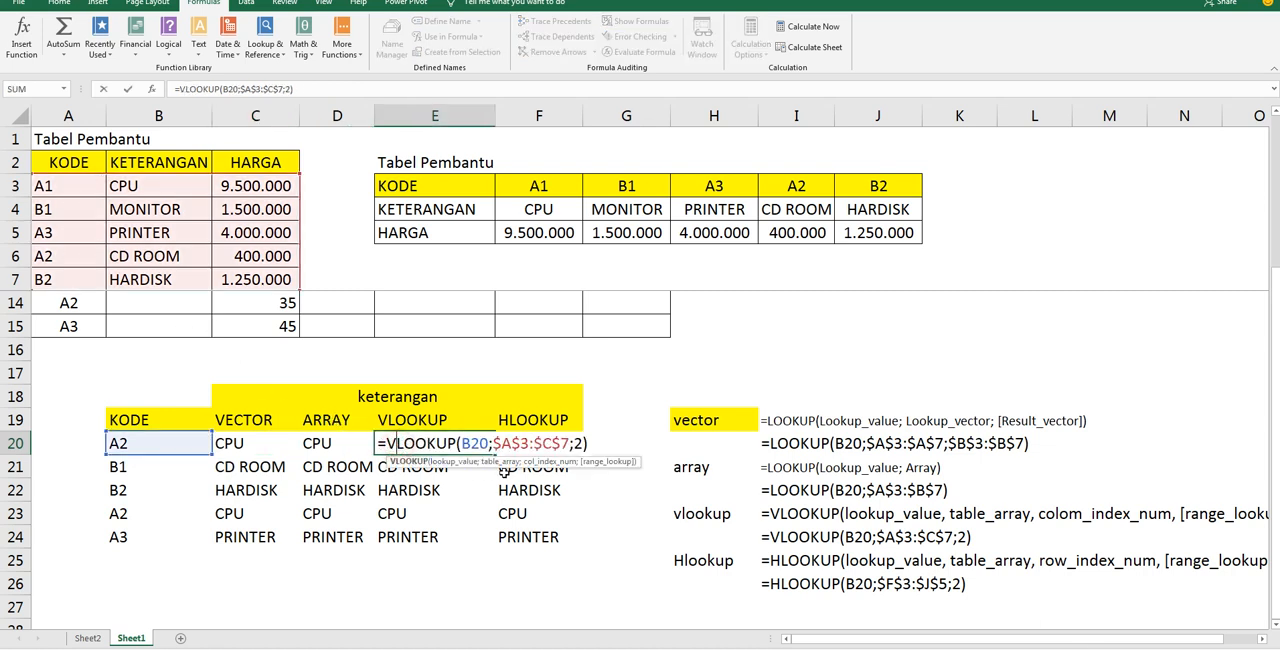
{"action": "left_click", "coordinate": [577, 445]}
{"action": "type", "text": ";"}
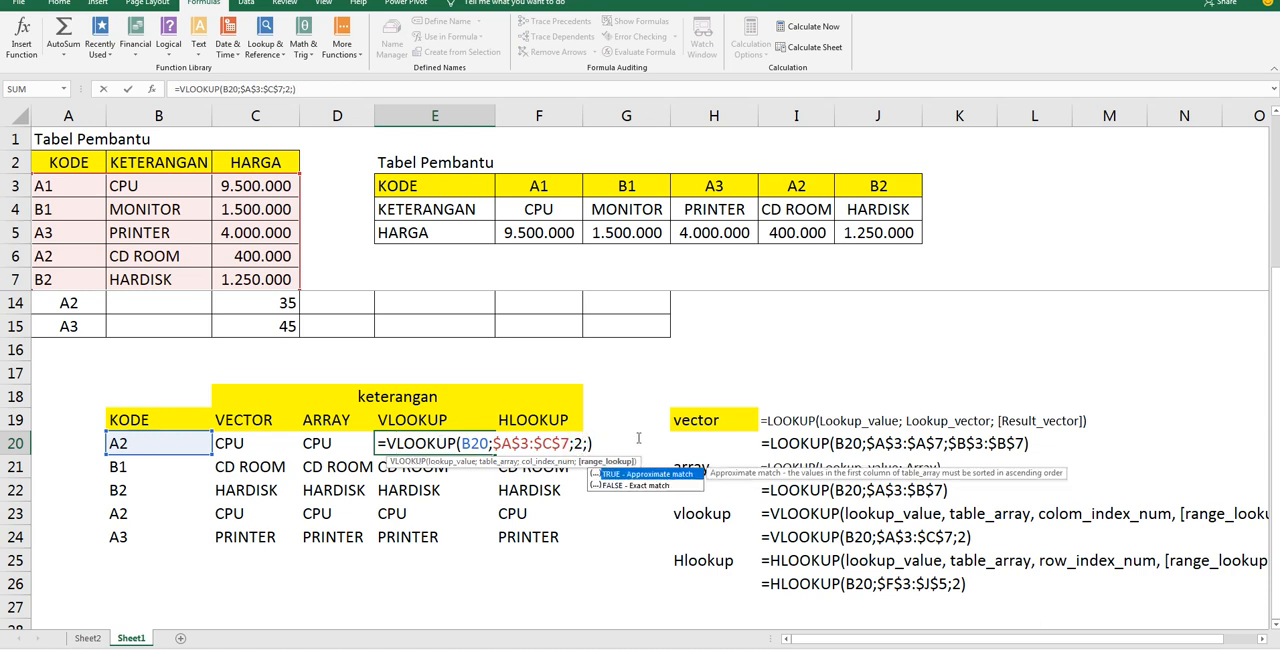
{"action": "type", "text": "FALSE"}
{"action": "key", "text": "Return"}
{"action": "key", "text": "Up"}
{"action": "left_click_drag", "start_coordinate": [496, 454], "coordinate": [477, 538]}
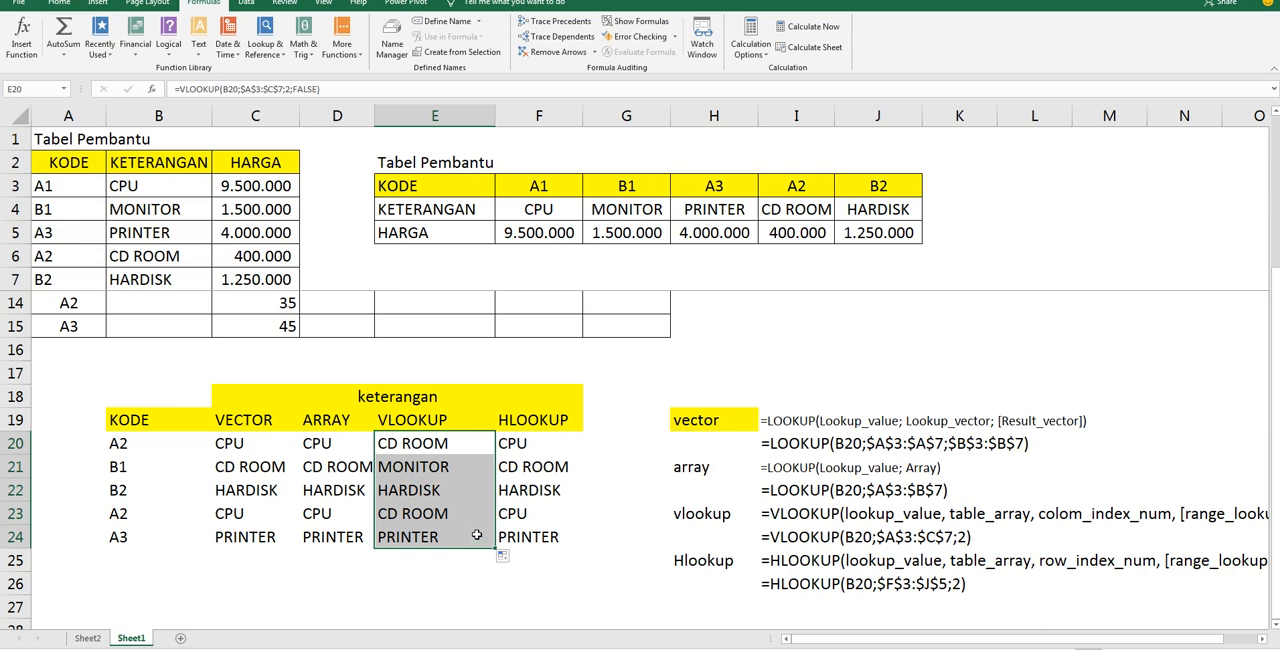
Check the VLOOKUP results for codes A2, B1 and B2 against the vertical helper table
{"action": "left_click", "coordinate": [436, 447]}
{"action": "left_click", "coordinate": [166, 446]}
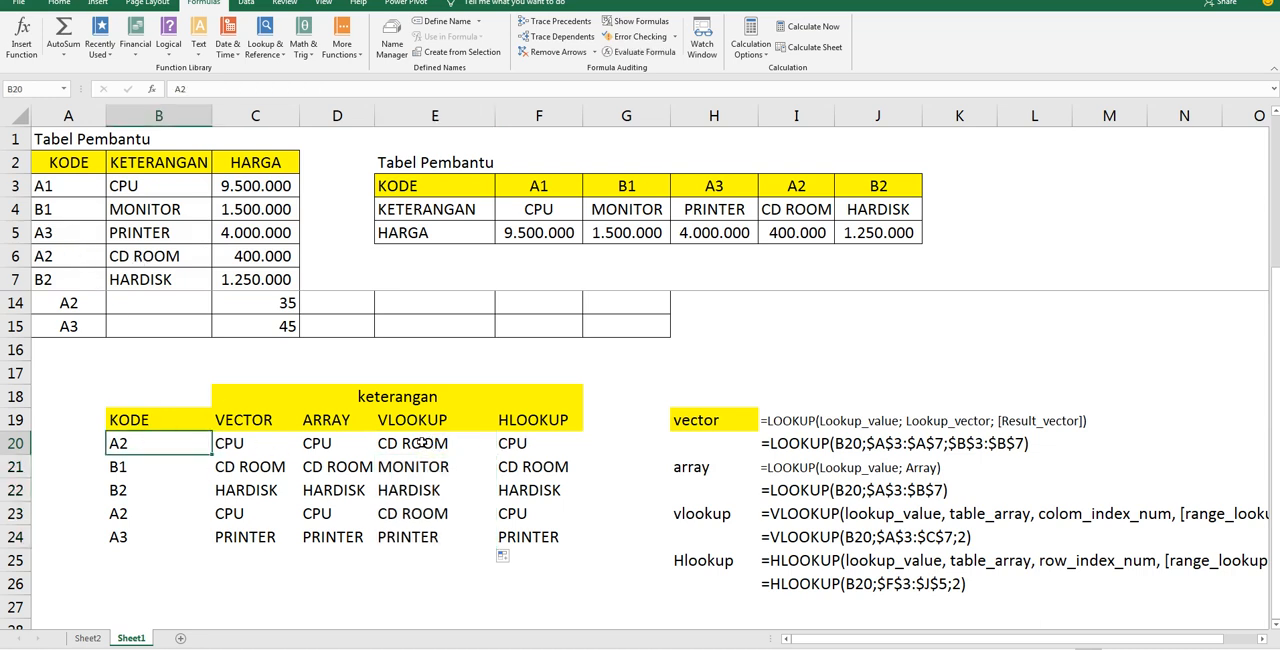
{"action": "left_click", "coordinate": [148, 472]}
{"action": "left_click", "coordinate": [76, 209]}
{"action": "left_click", "coordinate": [118, 210]}
{"action": "left_click", "coordinate": [404, 467]}
{"action": "left_click", "coordinate": [164, 493]}
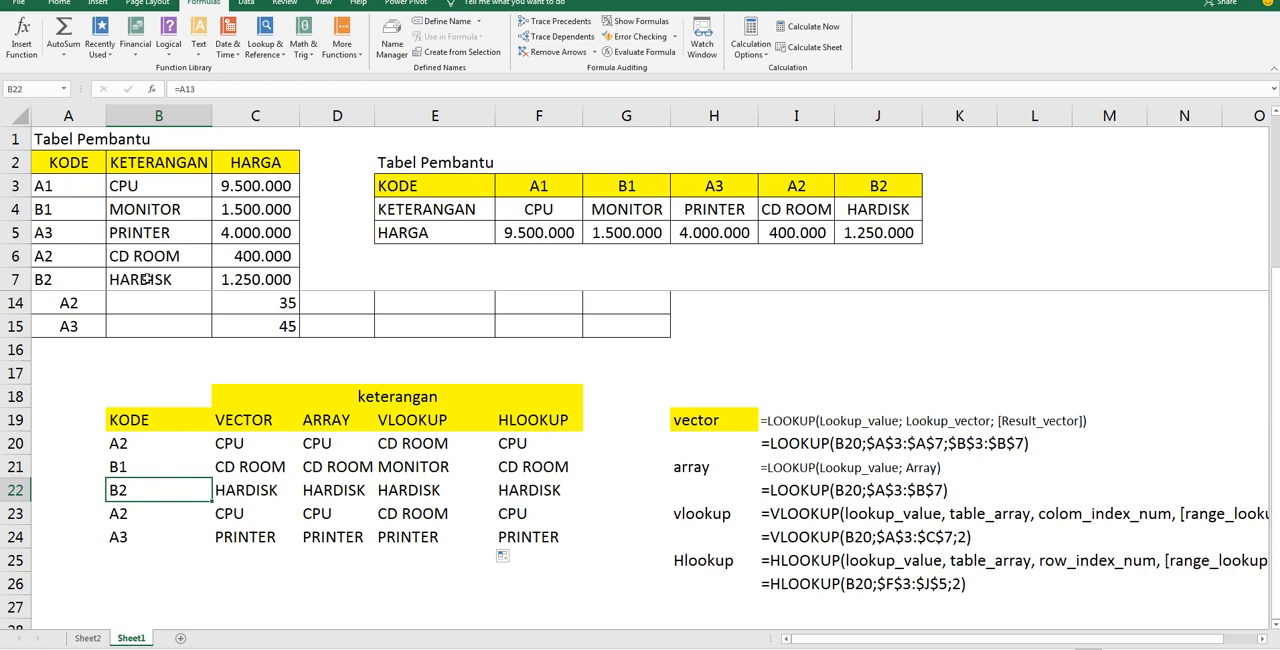
{"action": "left_click", "coordinate": [146, 280]}
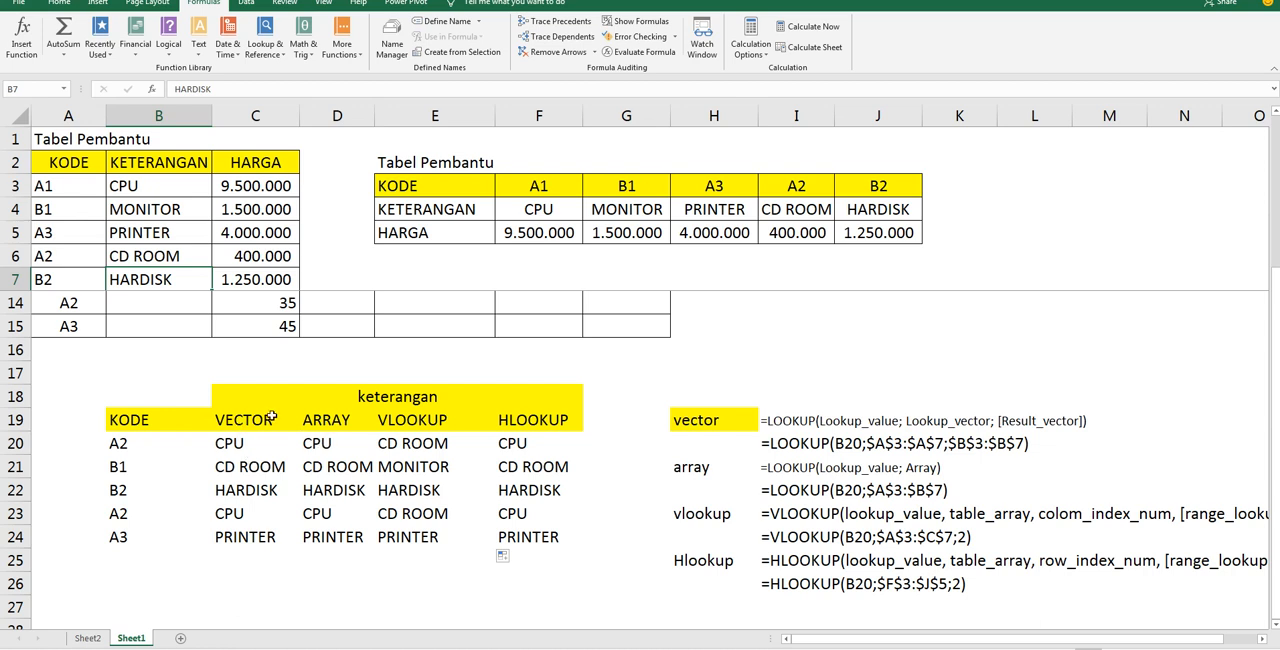
Examine the helper range A3:C7 and the FALSE argument in the E20 VLOOKUP formula
{"action": "left_click_drag", "start_coordinate": [77, 185], "coordinate": [242, 281]}
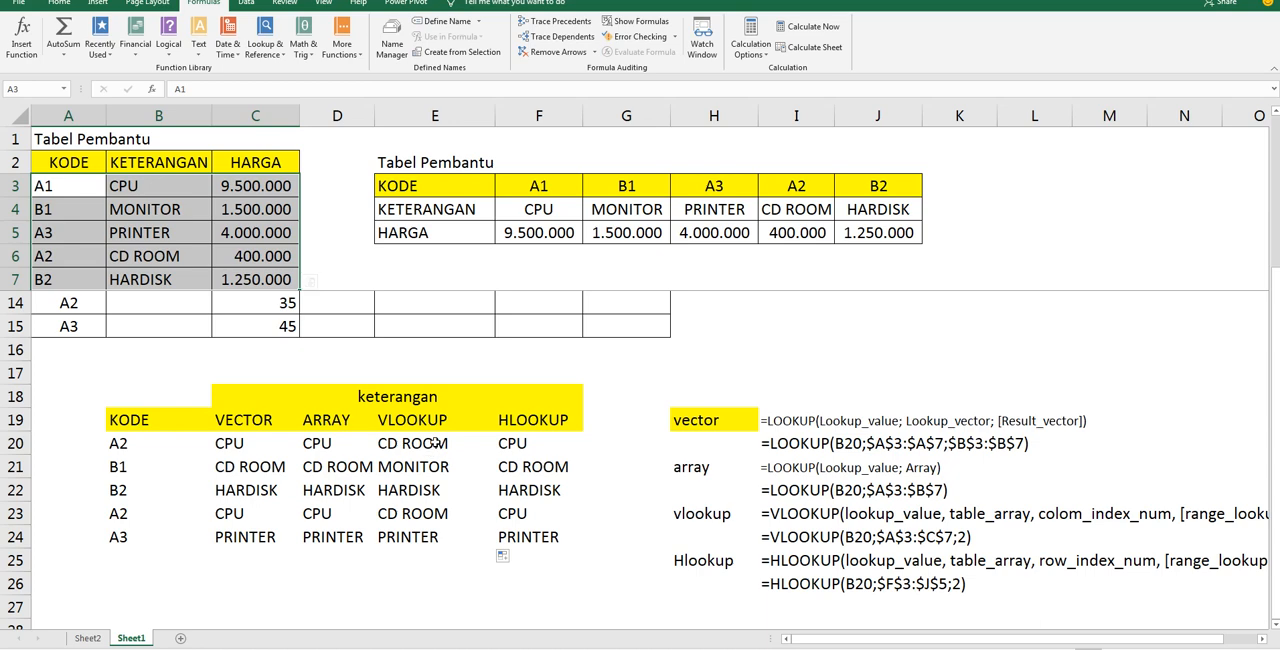
{"action": "left_click", "coordinate": [435, 442]}
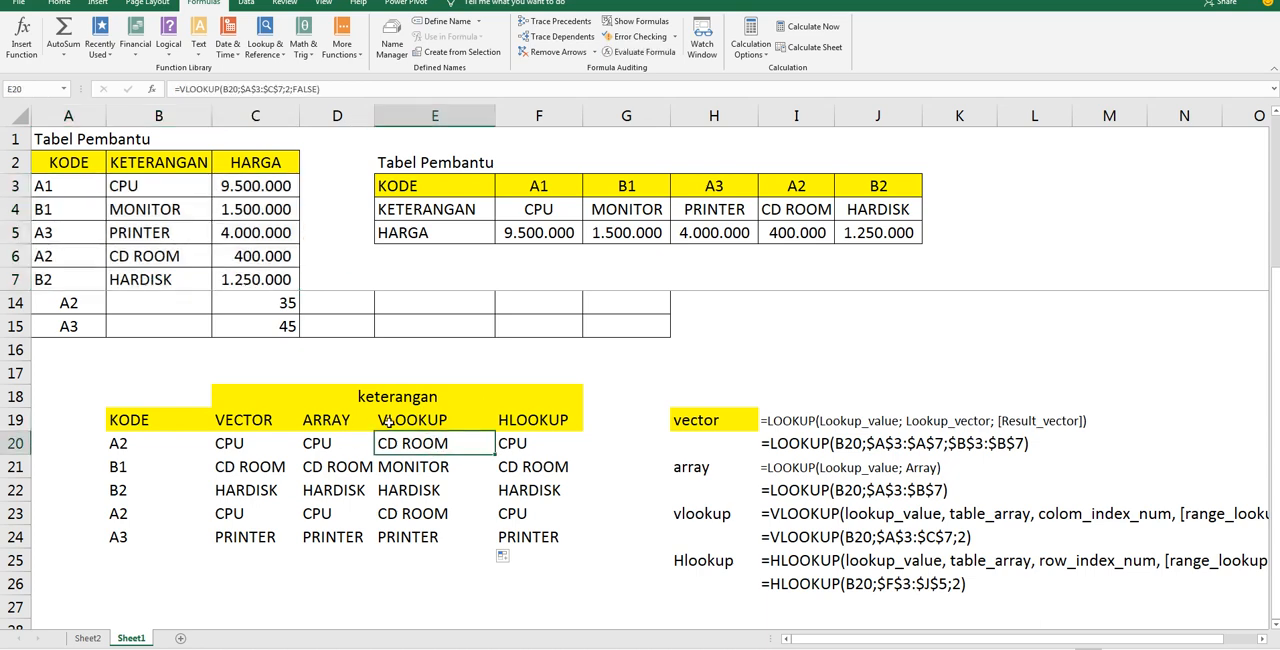
{"action": "scroll", "coordinate": [415, 465], "scroll_direction": "up", "scroll_amount": 1}
{"action": "scroll", "coordinate": [418, 472], "scroll_direction": "down", "scroll_amount": 1}
{"action": "double_click", "coordinate": [426, 449]}
{"action": "left_click_drag", "start_coordinate": [586, 443], "coordinate": [631, 447]}
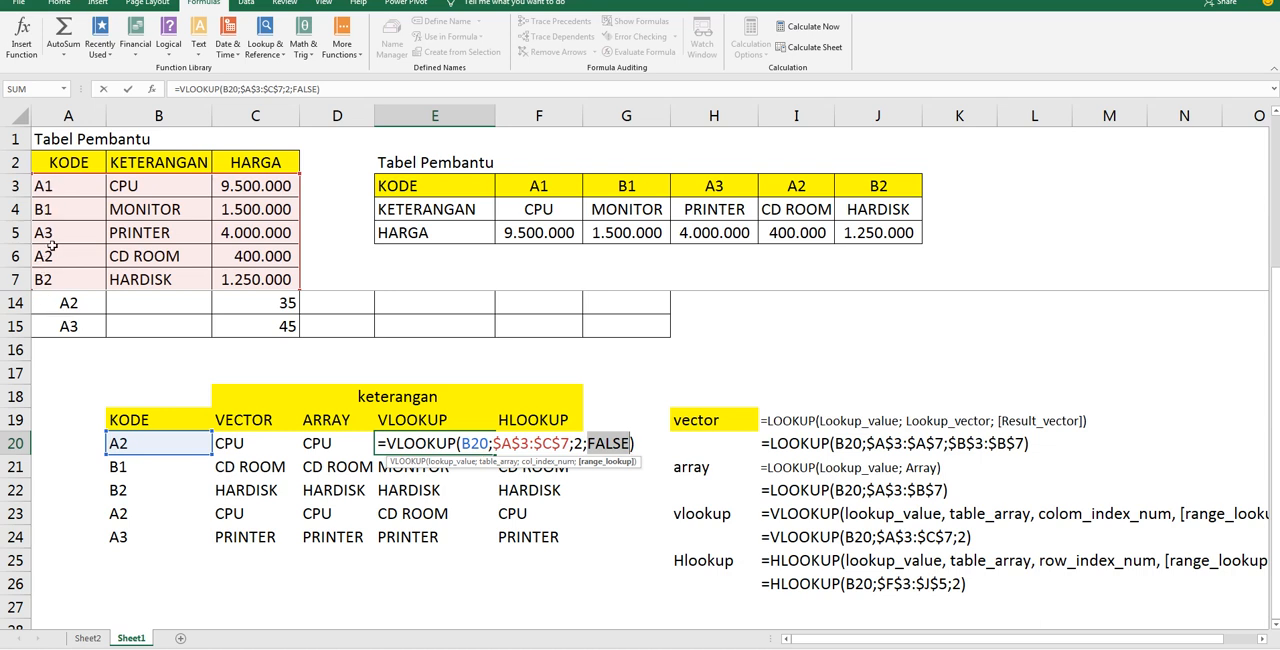
{"action": "key", "text": "Return"}
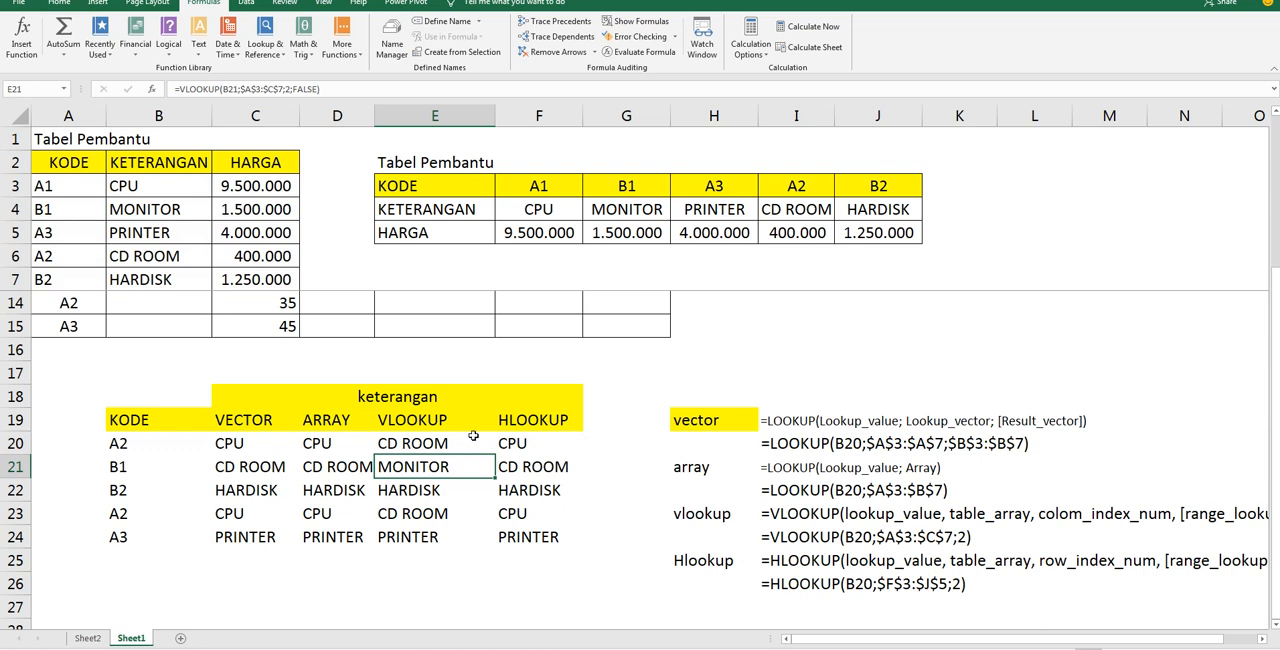
Add FALSE as the range_lookup argument of the F20 HLOOKUP formula and fill it down through F24
{"action": "double_click", "coordinate": [529, 444]}
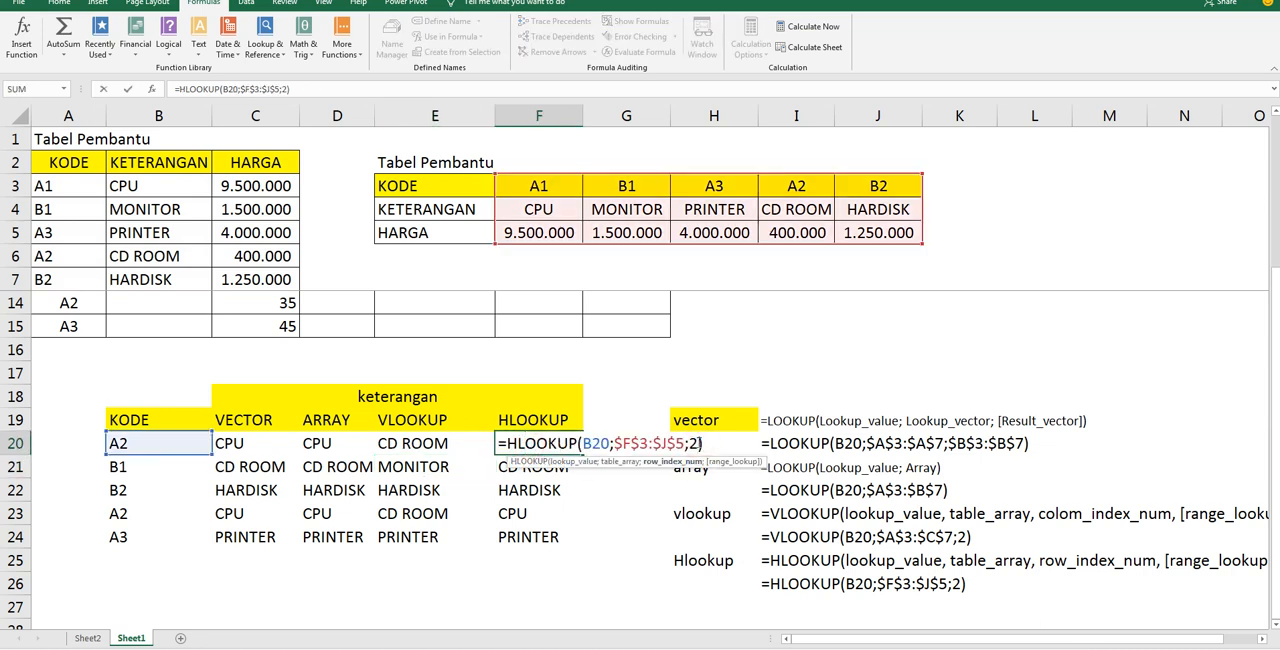
{"action": "type", "text": ";FALSE"}
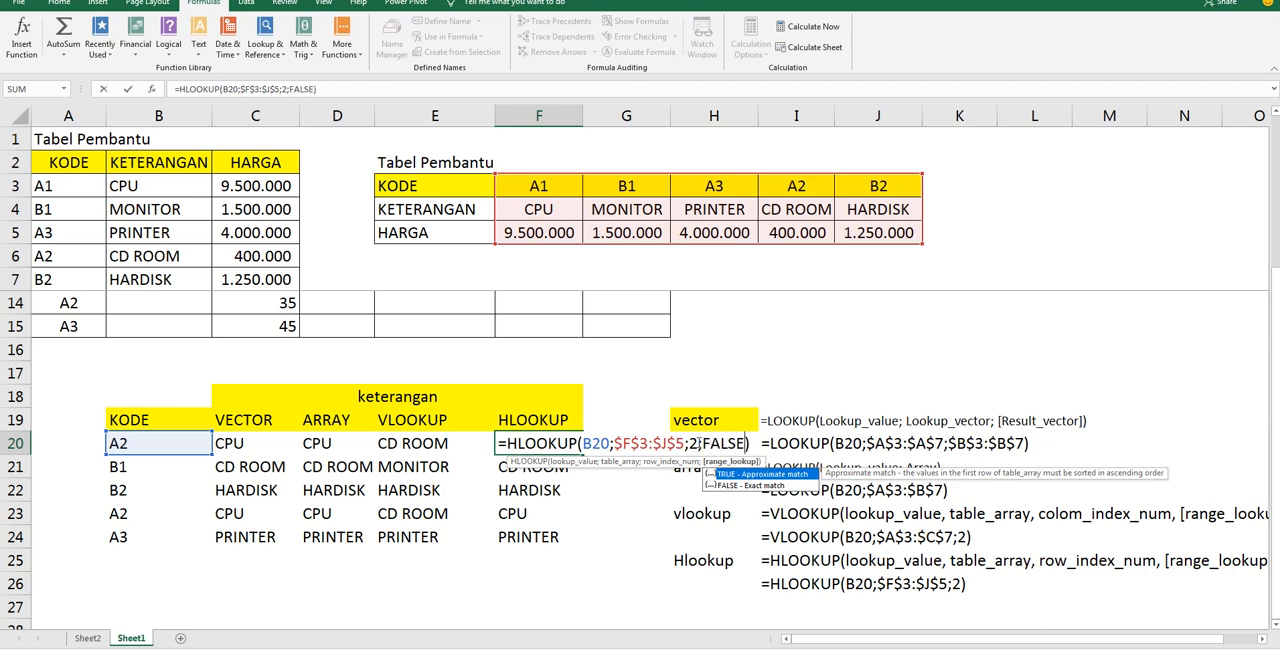
{"action": "key", "text": "Return"}
{"action": "key", "text": "Up"}
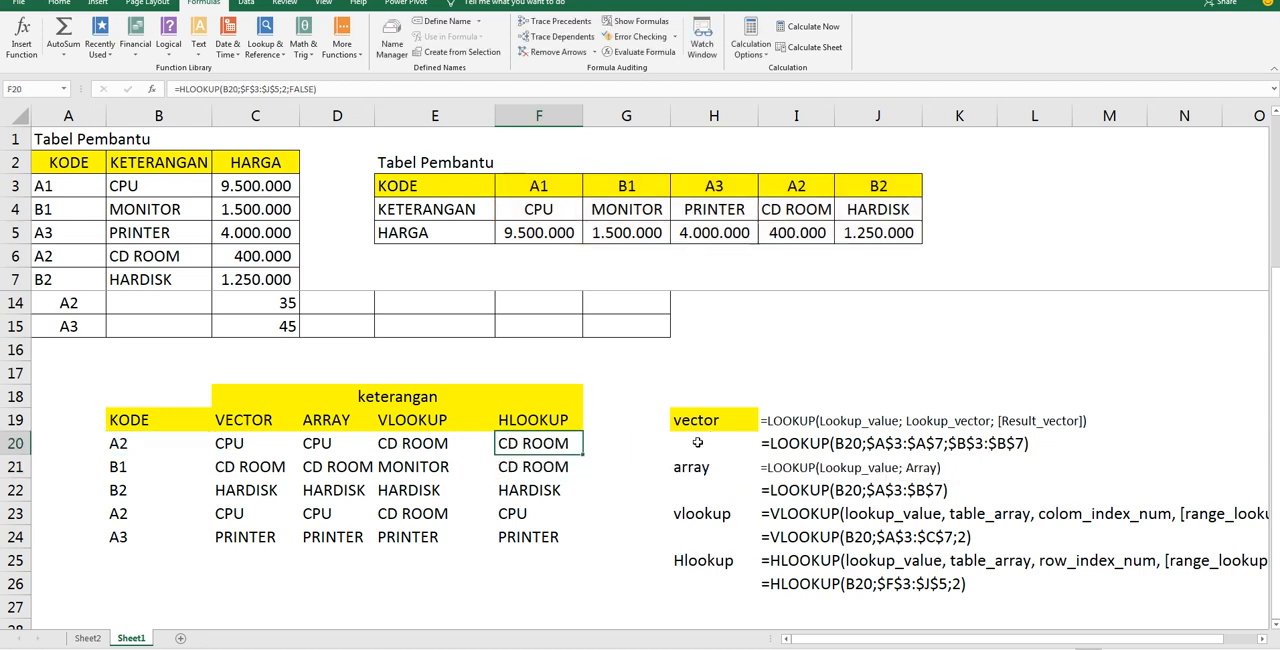
{"action": "left_click", "coordinate": [537, 468]}
{"action": "left_click", "coordinate": [566, 445]}
{"action": "left_click_drag", "start_coordinate": [578, 450], "coordinate": [577, 543]}
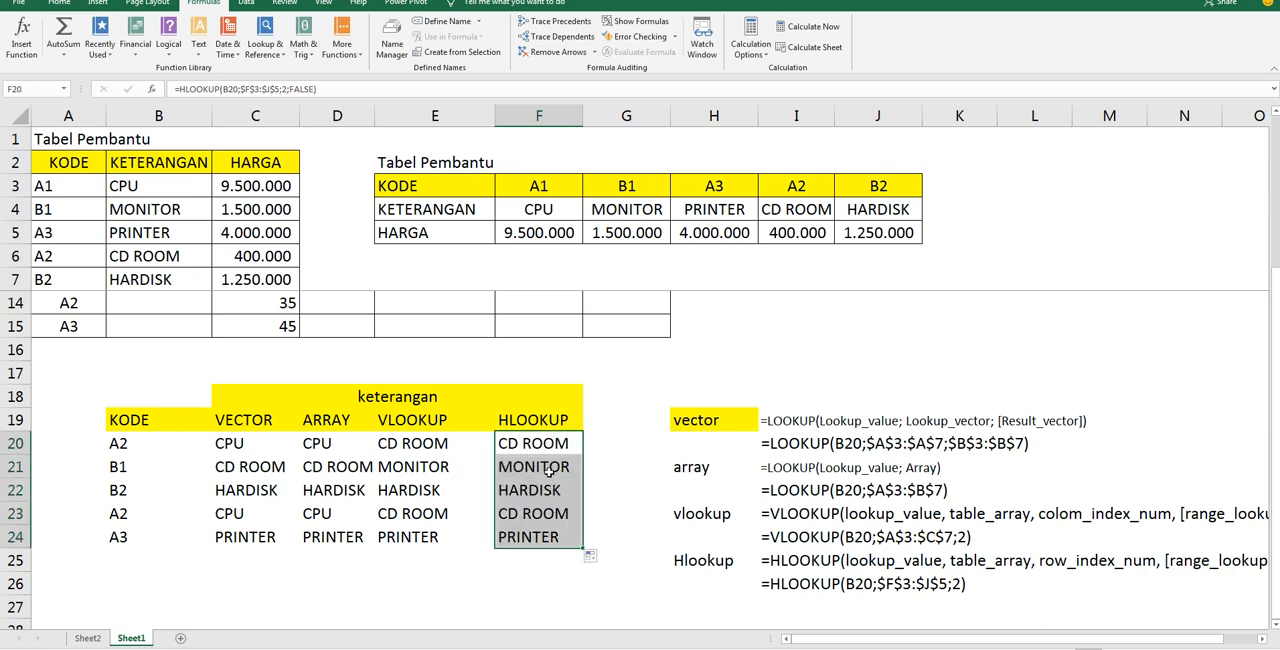
Compare the exact-match VLOOKUP and HLOOKUP results in E19:F24 row by row
{"action": "left_click", "coordinate": [548, 470]}
{"action": "left_click", "coordinate": [430, 467]}
{"action": "left_click", "coordinate": [432, 490]}
{"action": "left_click", "coordinate": [532, 490]}
{"action": "scroll", "coordinate": [525, 566], "scroll_direction": "up", "scroll_amount": 2}
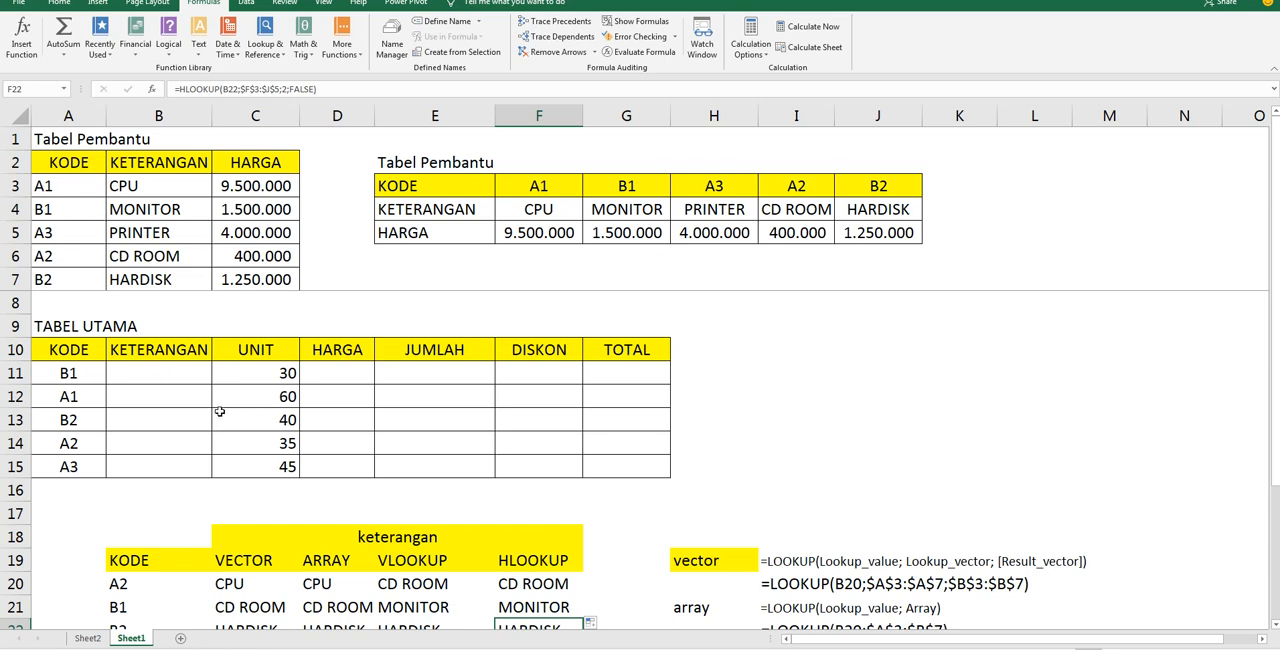
{"action": "scroll", "coordinate": [219, 411], "scroll_direction": "down", "scroll_amount": 2}
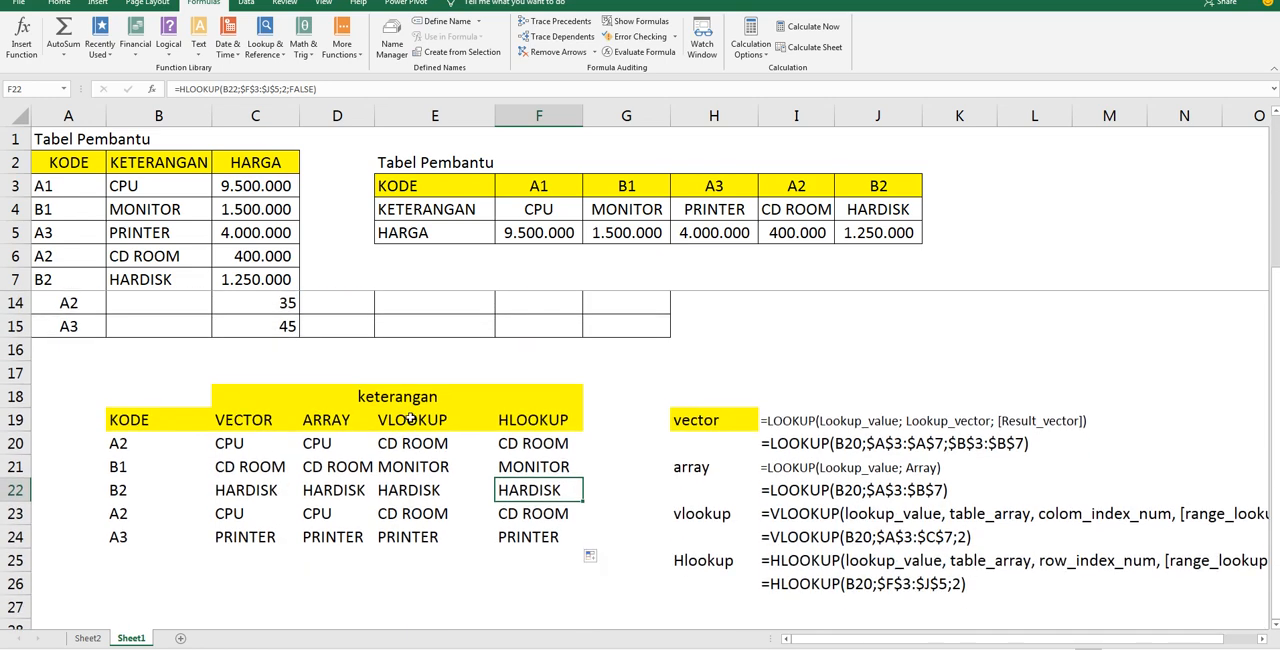
{"action": "left_click_drag", "start_coordinate": [404, 418], "coordinate": [583, 543]}
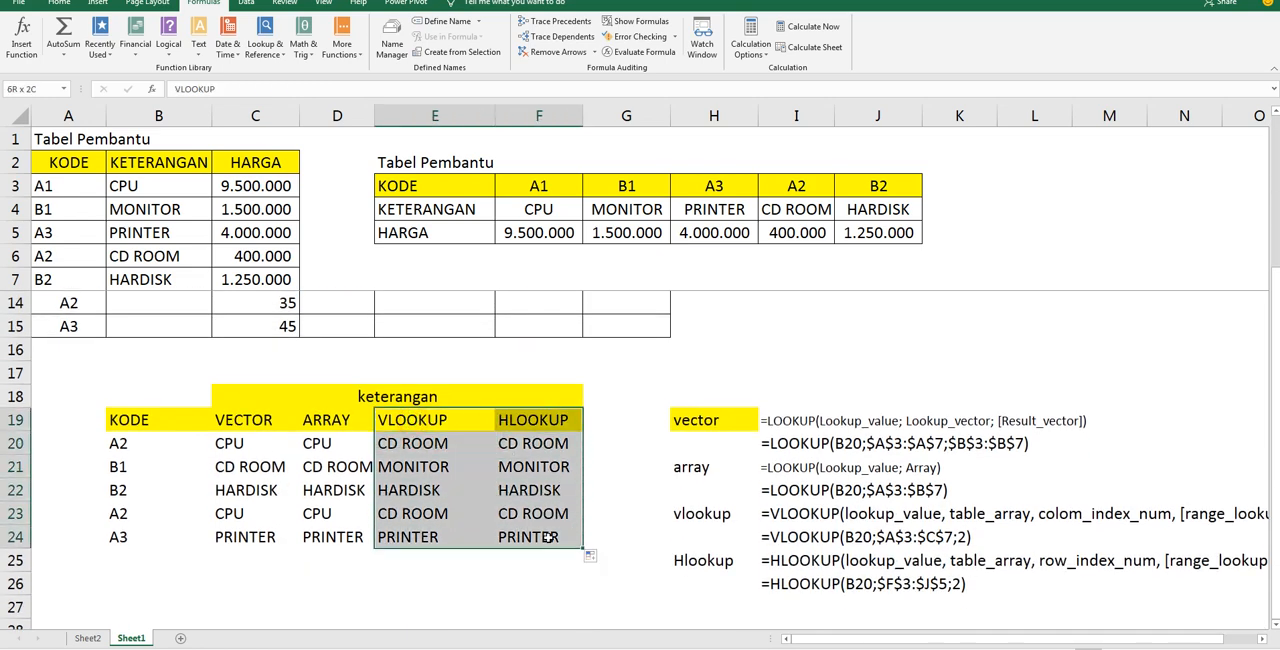
{"action": "left_click", "coordinate": [430, 457]}
Review the empty KETERANGAN column of TABEL UTAMA alongside the vertical helper table range A3:C7
{"action": "scroll", "coordinate": [414, 418], "scroll_direction": "up", "scroll_amount": 2}
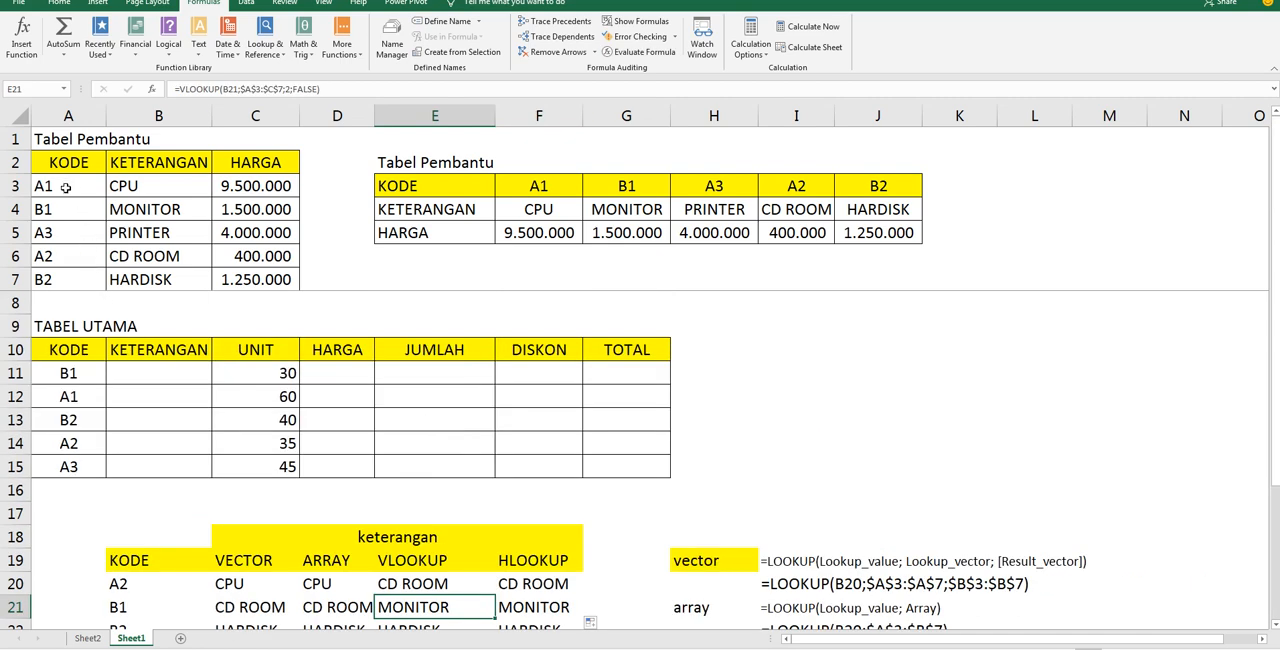
{"action": "scroll", "coordinate": [214, 343], "scroll_direction": "down", "scroll_amount": 4}
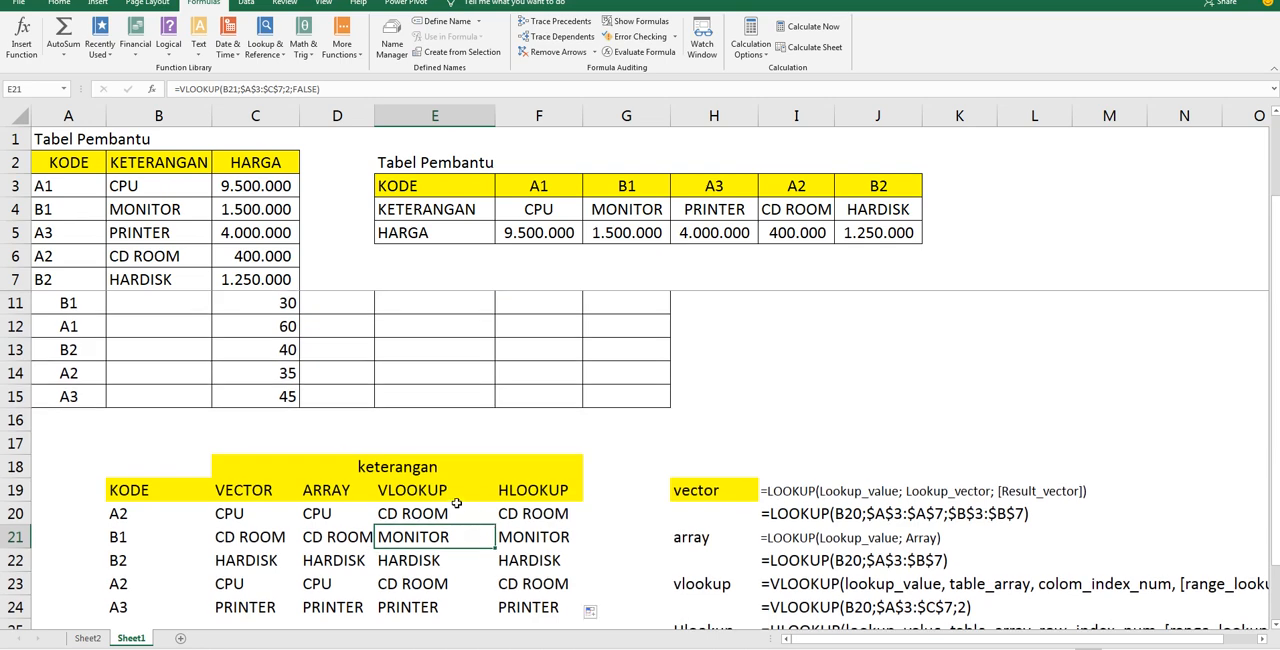
{"action": "scroll", "coordinate": [566, 489], "scroll_direction": "up", "scroll_amount": 2}
{"action": "scroll", "coordinate": [566, 489], "scroll_direction": "up", "scroll_amount": 2}
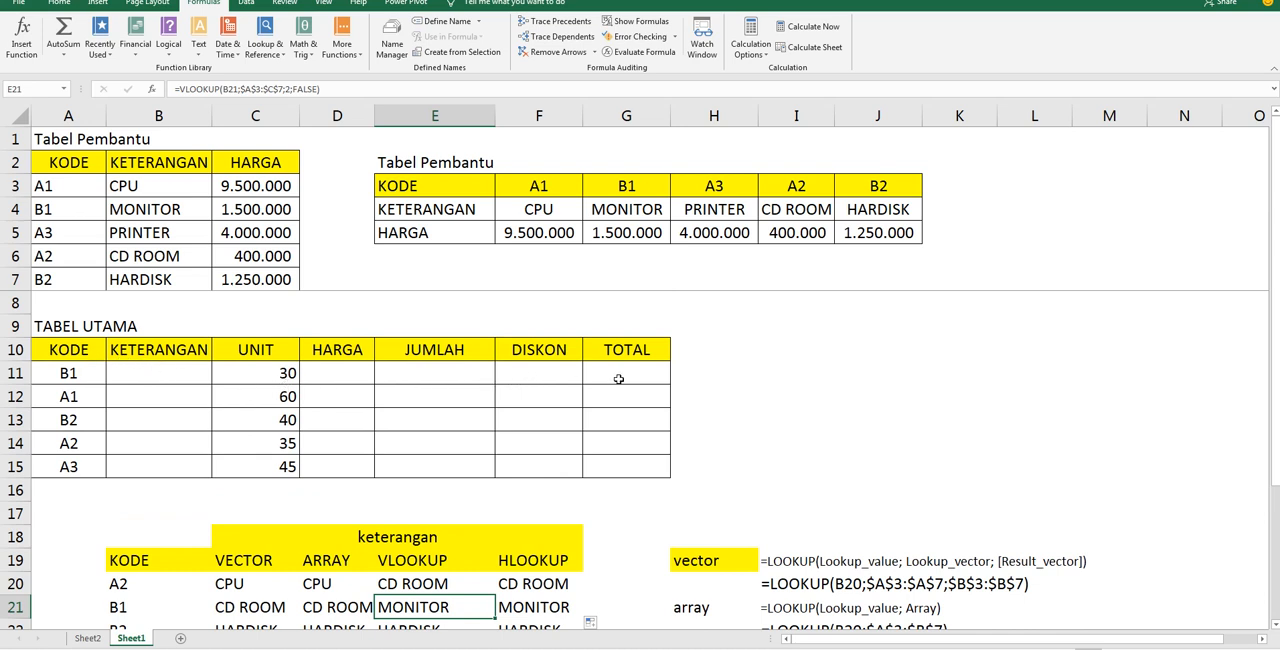
{"action": "left_click", "coordinate": [172, 377]}
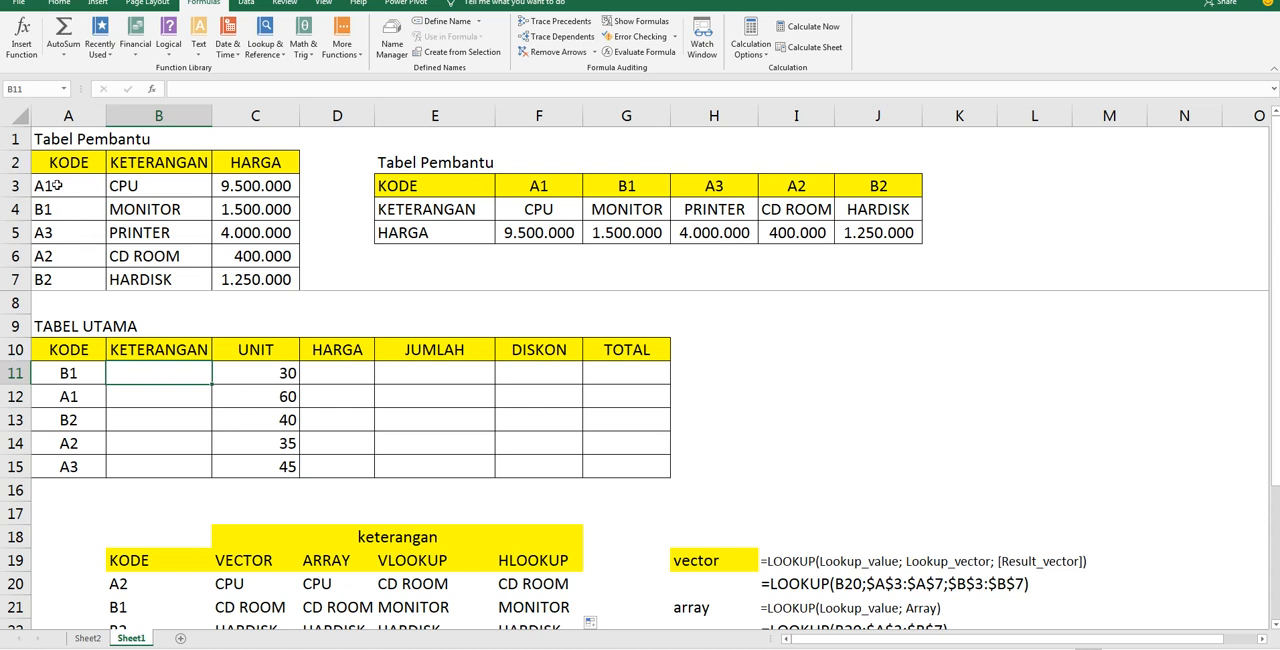
{"action": "left_click_drag", "start_coordinate": [57, 185], "coordinate": [277, 281]}
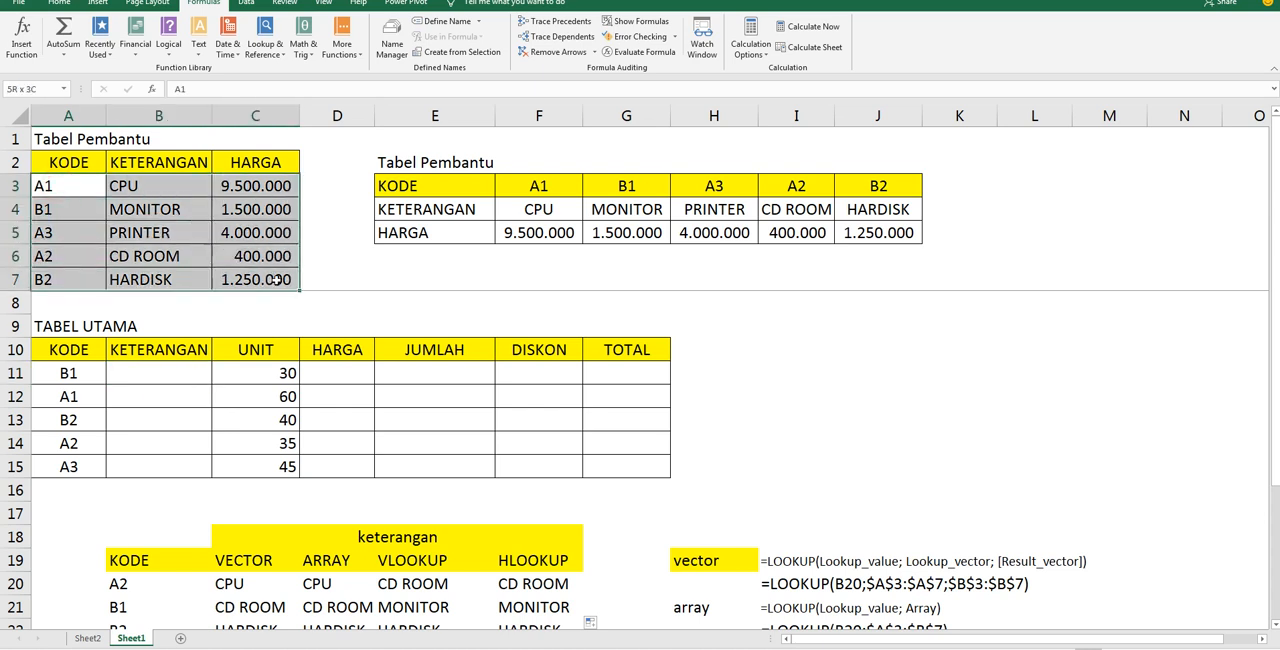
Name the vertical helper table range A3:C7 as KODE
{"action": "left_click", "coordinate": [235, 350]}
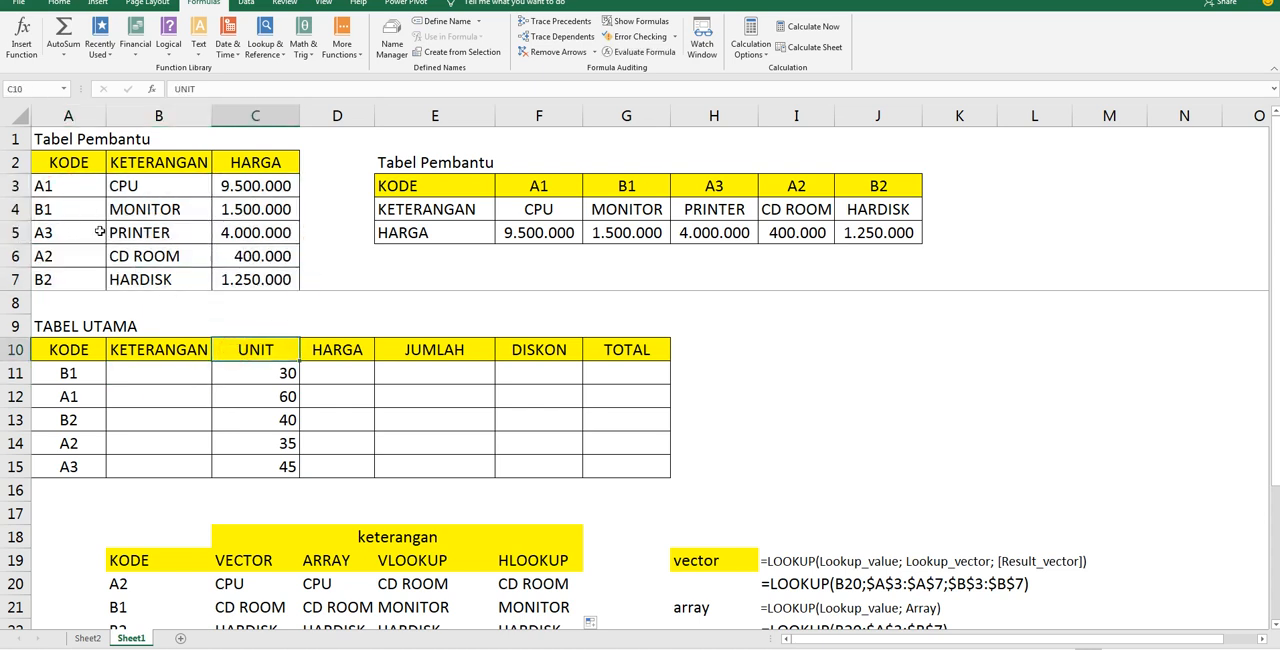
{"action": "left_click_drag", "start_coordinate": [72, 186], "coordinate": [280, 281]}
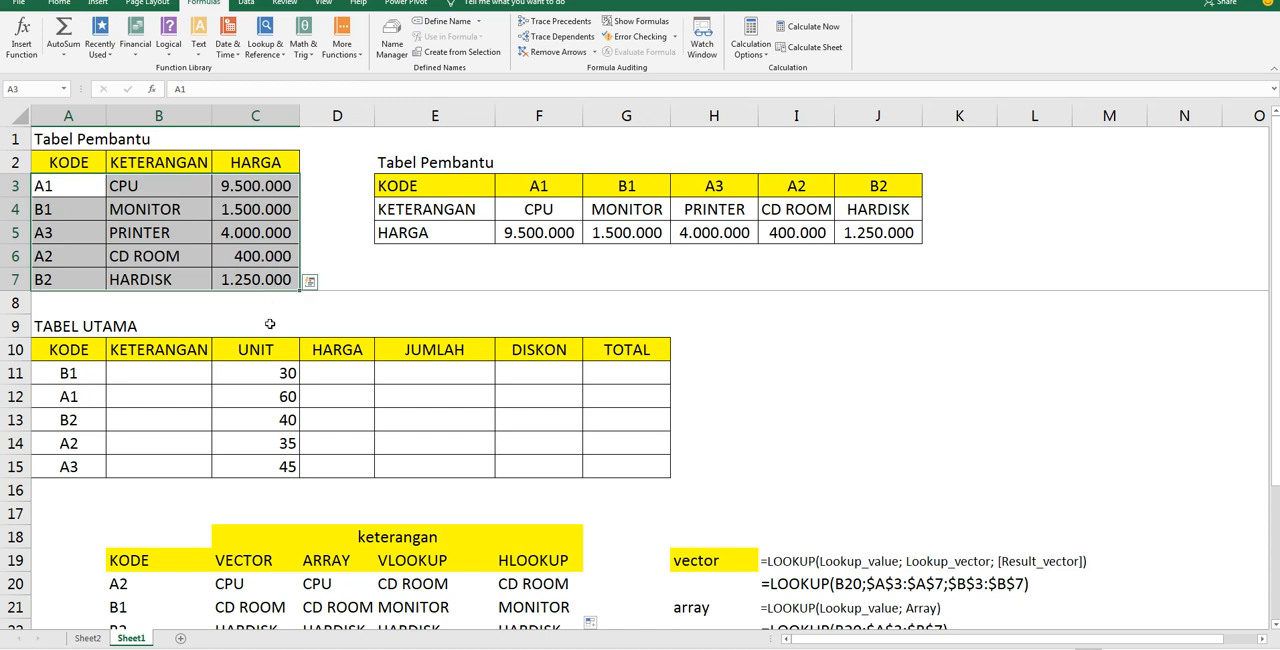
{"action": "left_click", "coordinate": [268, 328]}
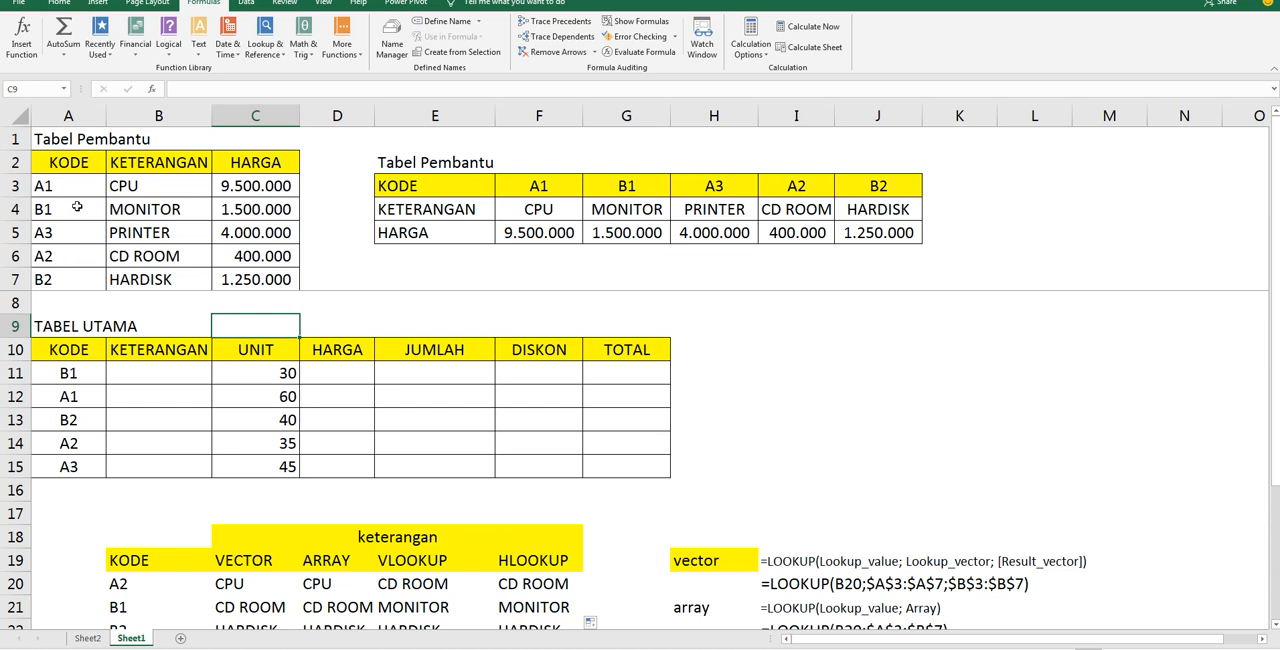
{"action": "left_click_drag", "start_coordinate": [66, 186], "coordinate": [267, 282]}
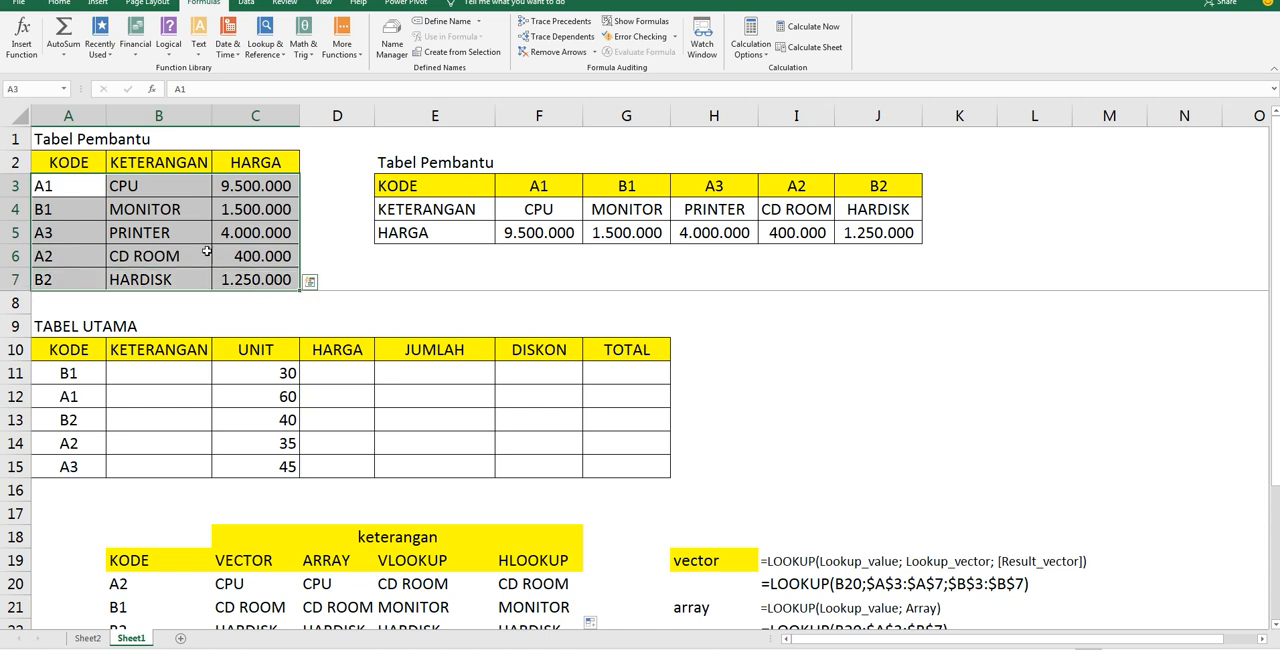
{"action": "left_click", "coordinate": [87, 188]}
{"action": "left_click_drag", "start_coordinate": [87, 188], "coordinate": [282, 280]}
{"action": "left_click", "coordinate": [26, 89]}
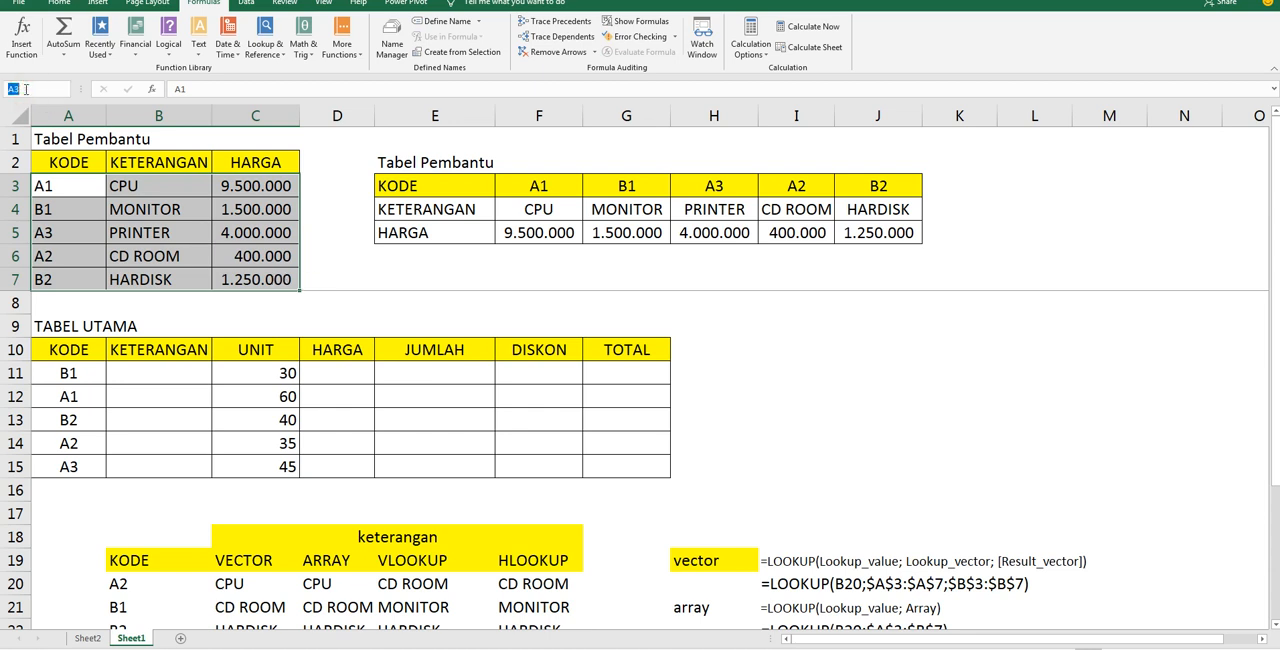
{"action": "type", "text": "KO"}
{"action": "key", "text": "Return"}
Enter =VLOOKUP(A11;KODE;2) in KETERANGAN cell B11 and fill it down through B15
{"action": "left_click", "coordinate": [160, 371]}
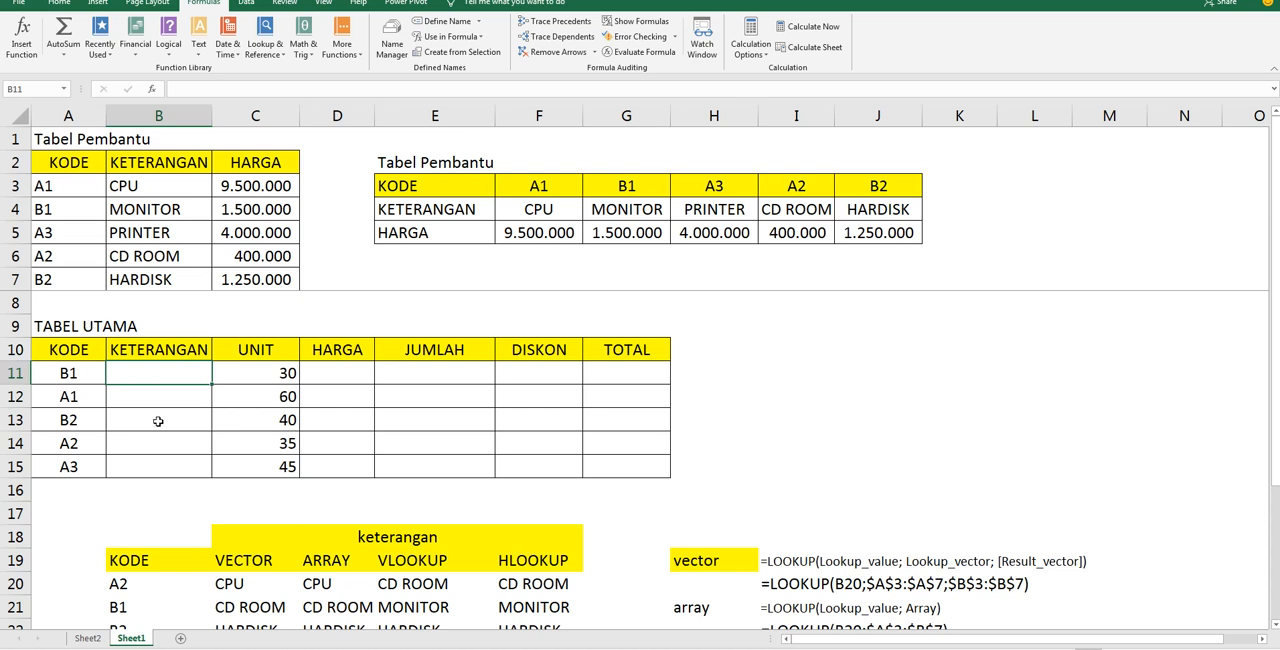
{"action": "double_click", "coordinate": [203, 372]}
{"action": "type", "text": "="}
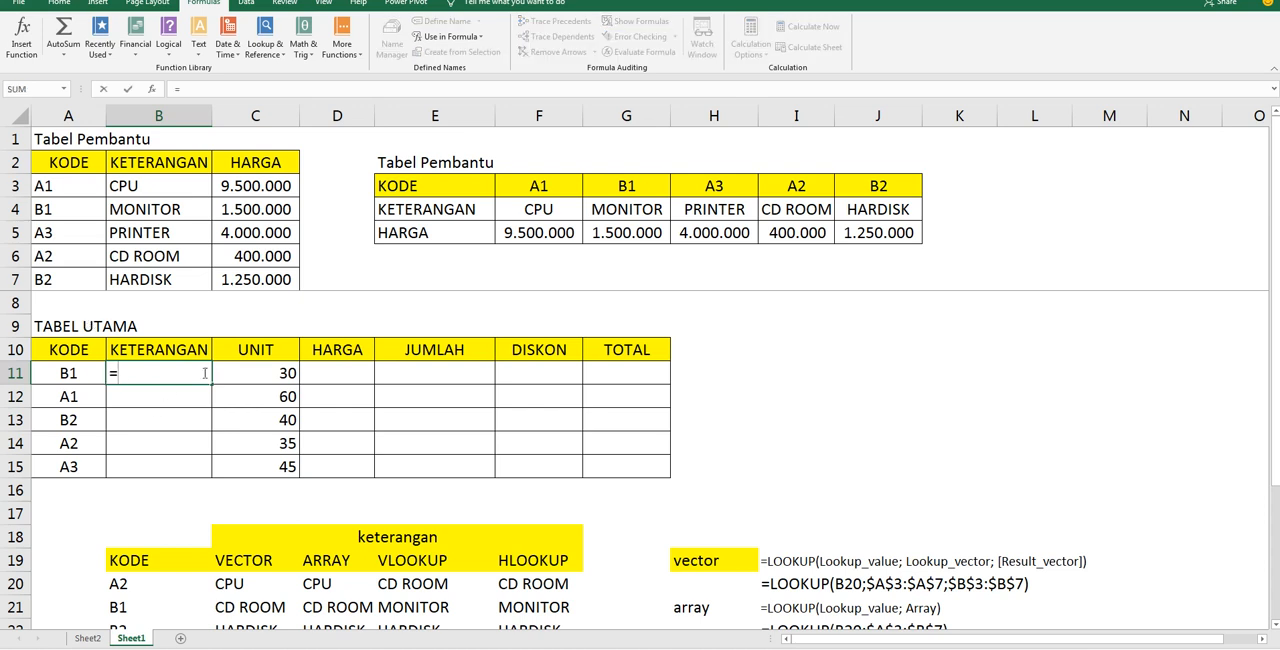
{"action": "type", "text": "VLOOK"}
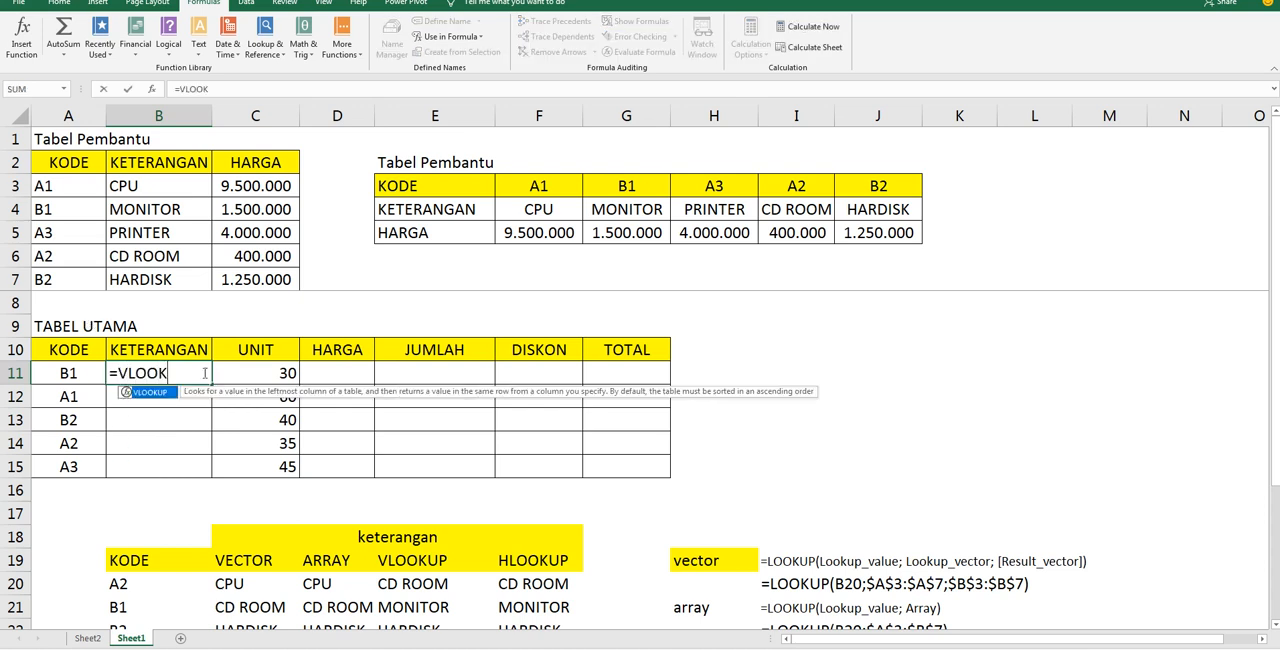
{"action": "type", "text": "UP("}
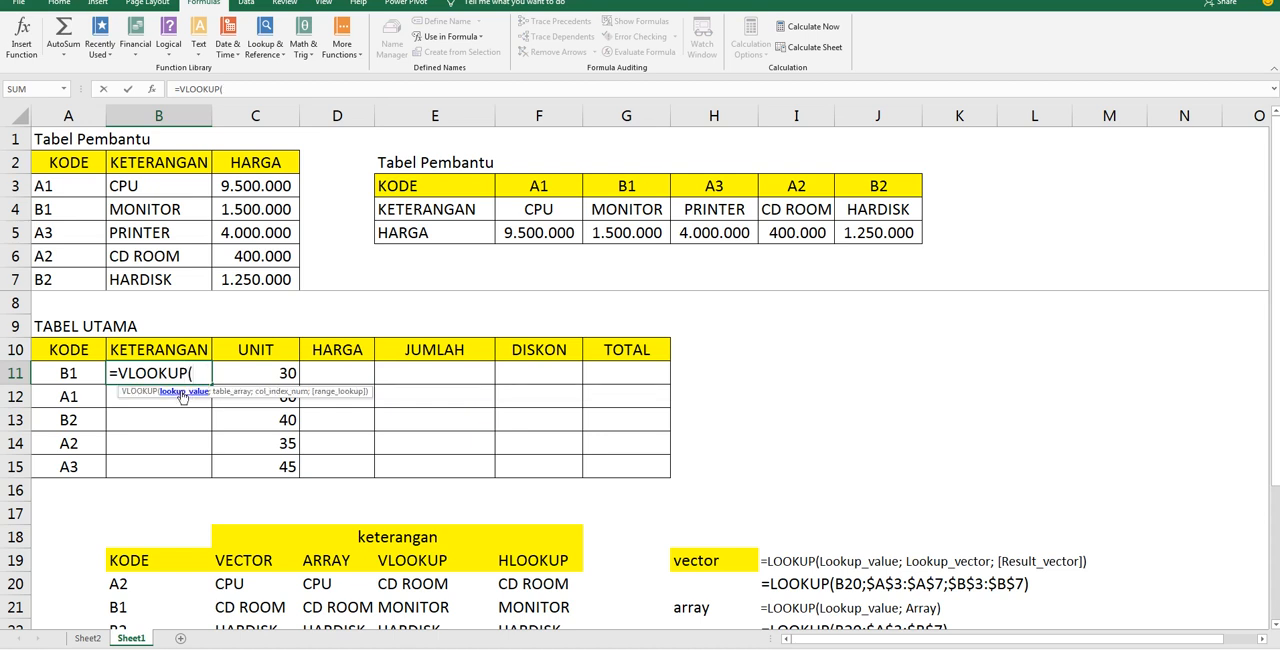
{"action": "left_click", "coordinate": [81, 373]}
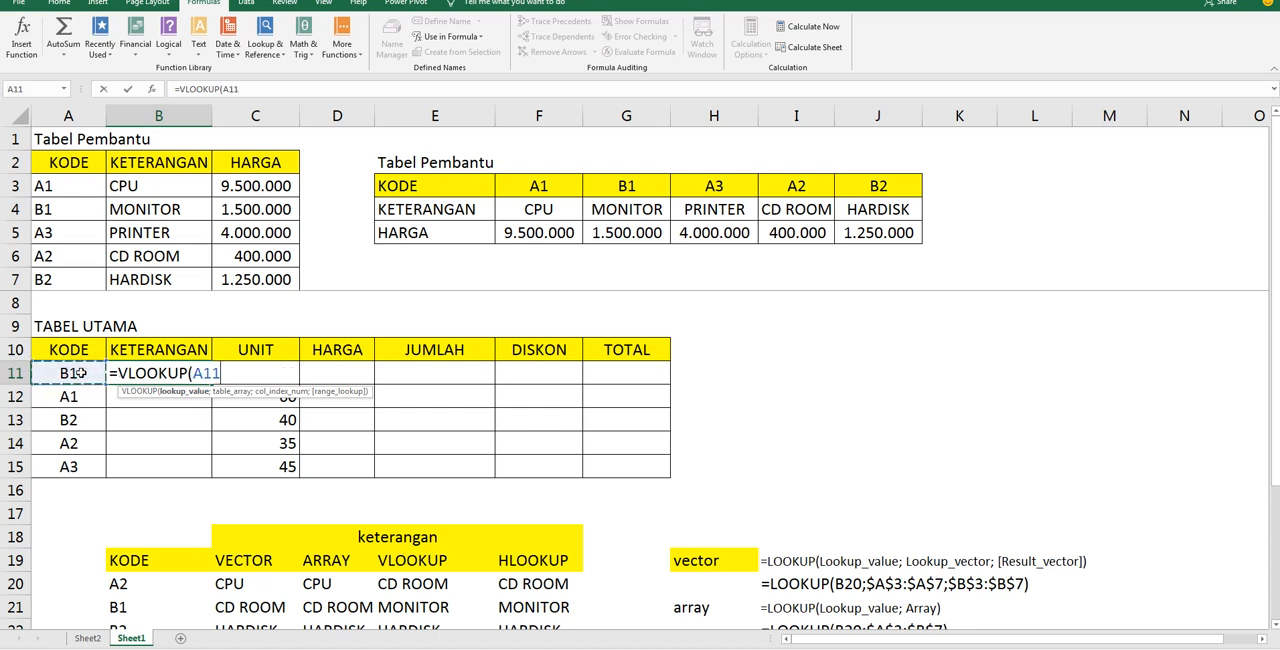
{"action": "type", "text": ";"}
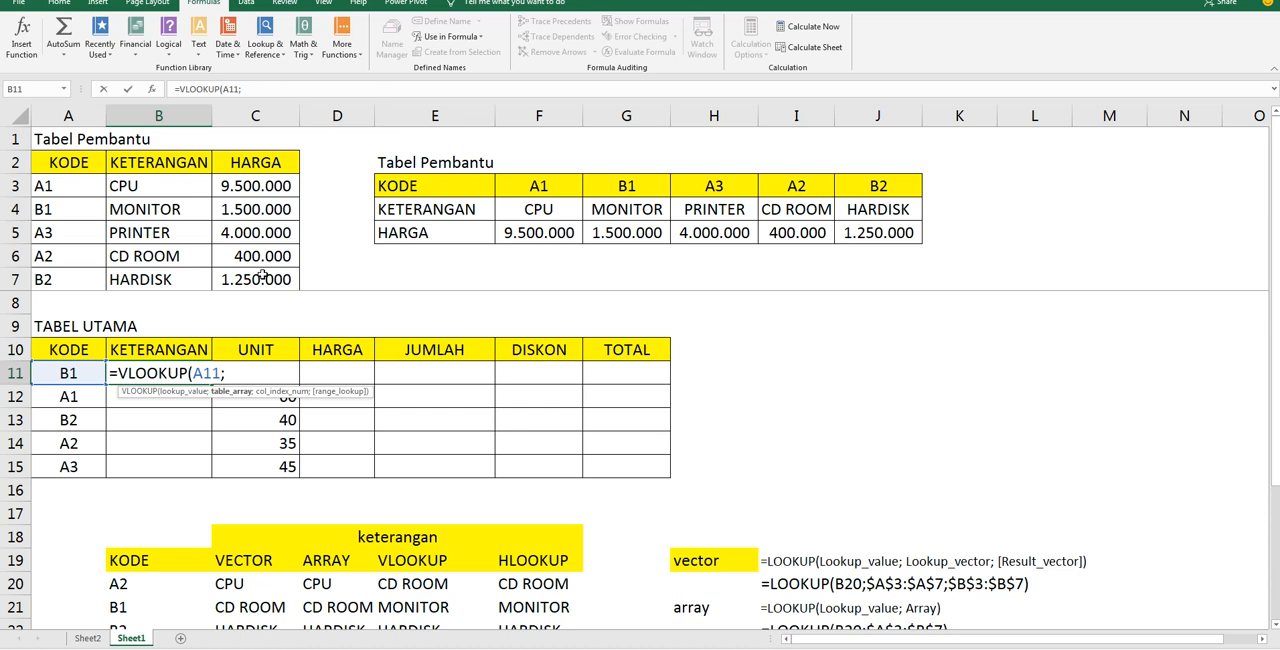
{"action": "type", "text": "KODE"}
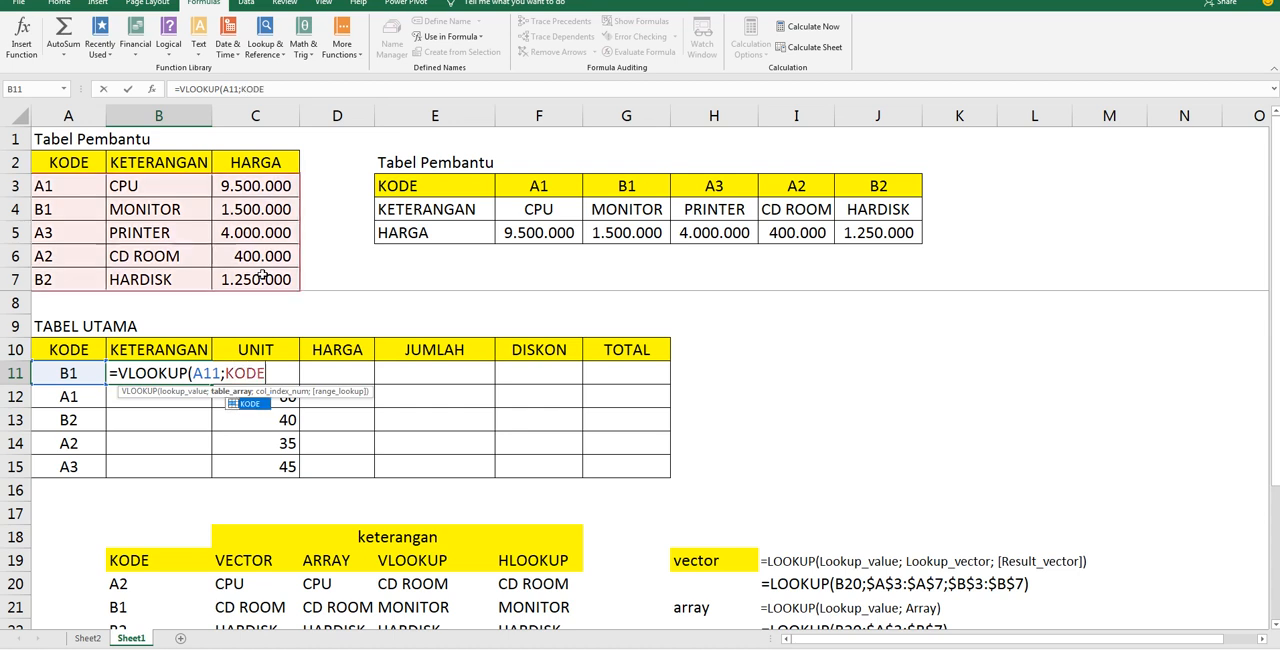
{"action": "type", "text": ";"}
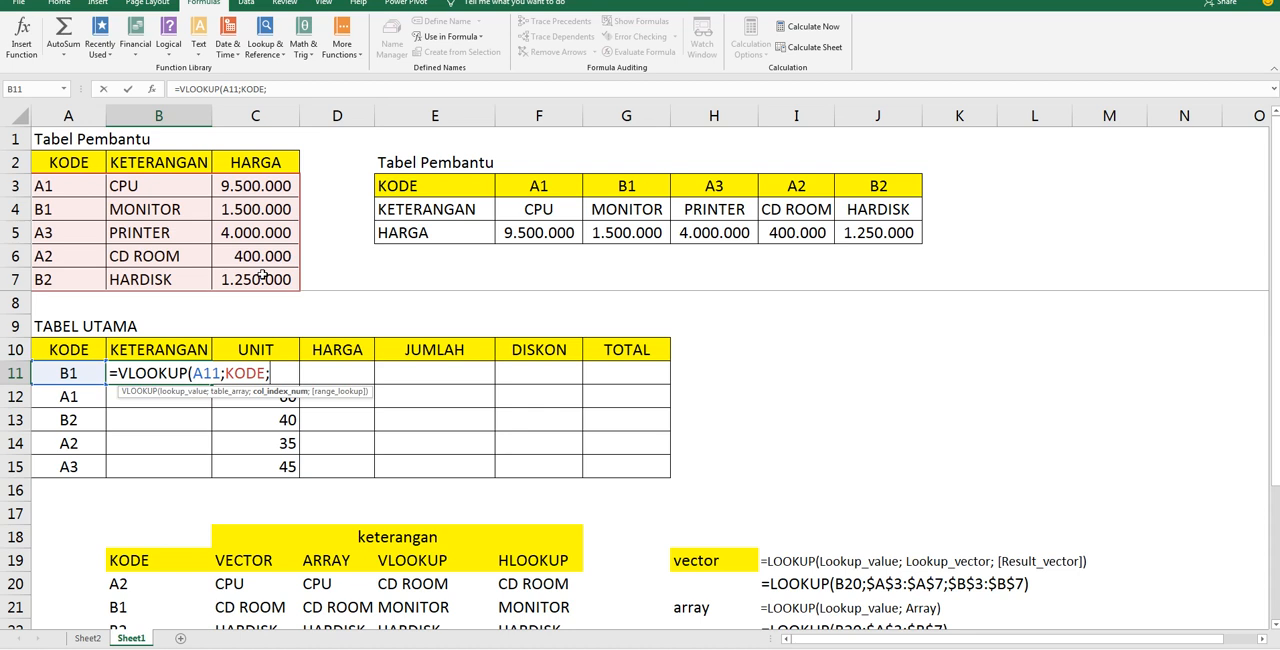
{"action": "type", "text": "2)"}
{"action": "key", "text": "Return"}
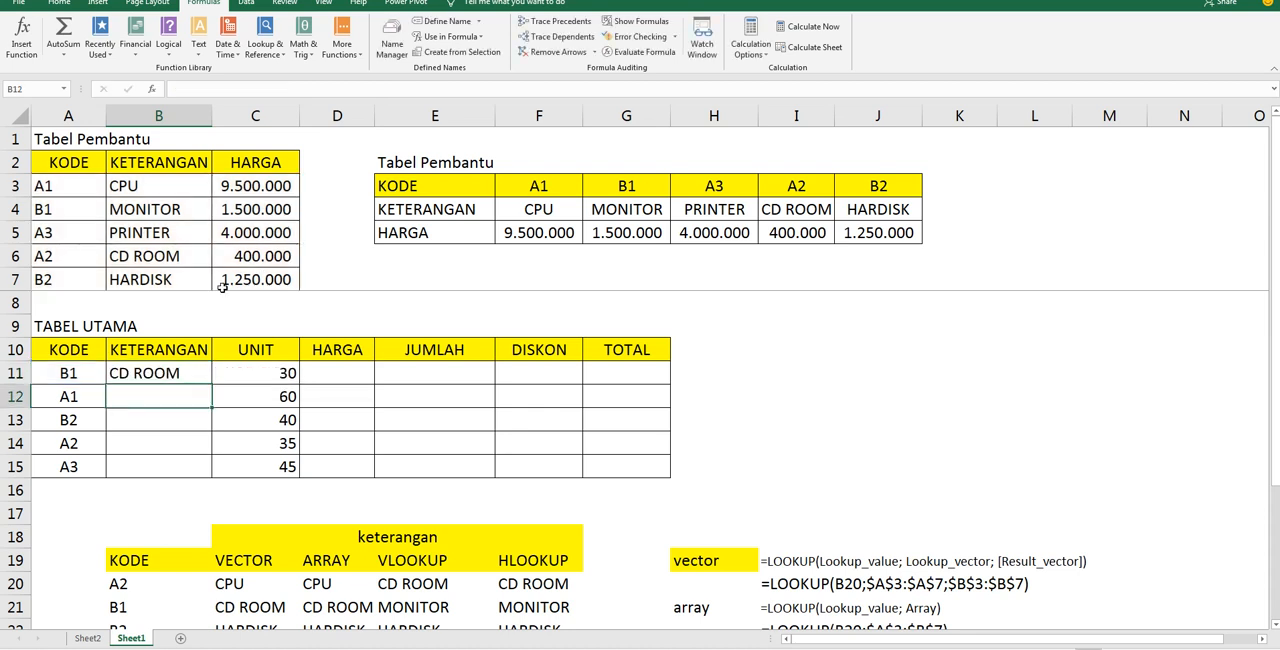
{"action": "left_click", "coordinate": [178, 370]}
{"action": "left_click_drag", "start_coordinate": [210, 385], "coordinate": [194, 466]}
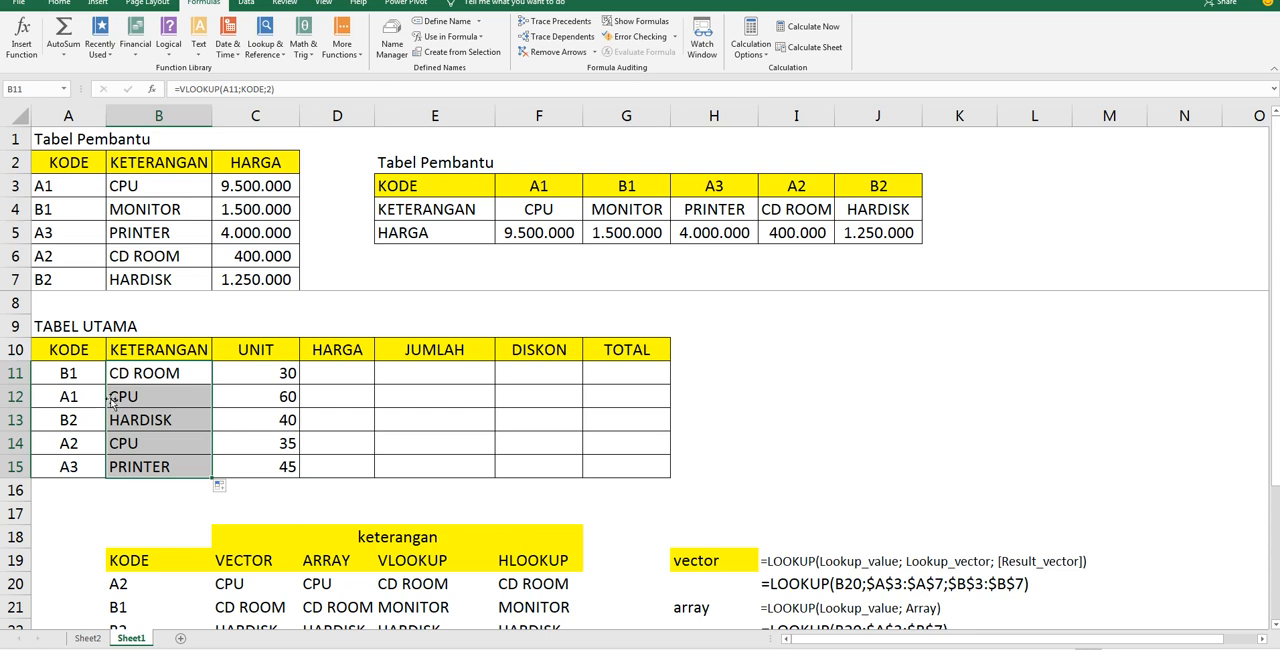
Add FALSE as the range_lookup argument of the B11 VLOOKUP formula and fill it down through B15
{"action": "left_click", "coordinate": [137, 380]}
{"action": "double_click", "coordinate": [138, 379]}
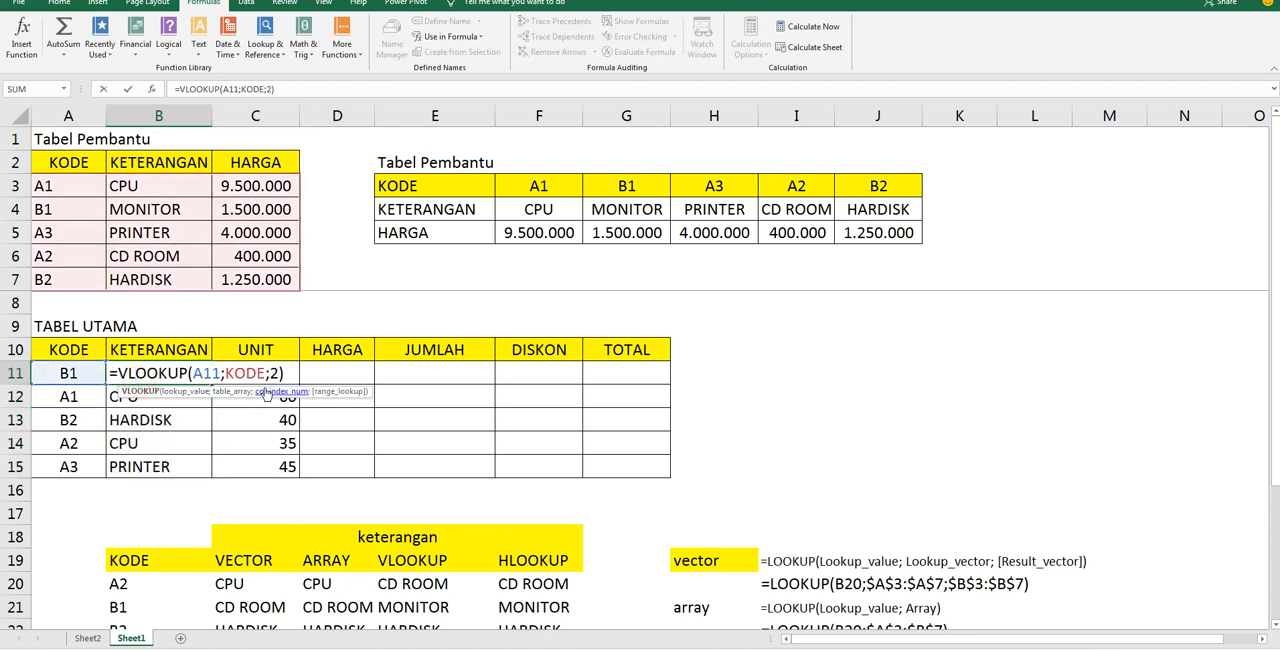
{"action": "key", "text": "Escape"}
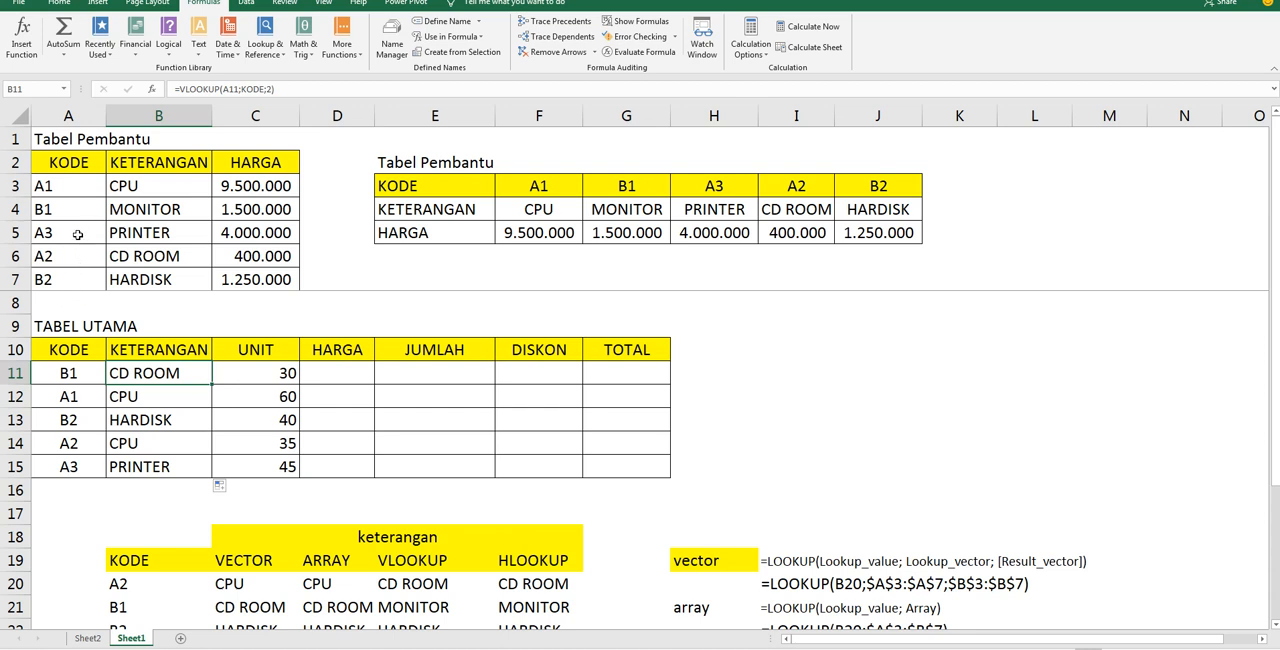
{"action": "double_click", "coordinate": [145, 378]}
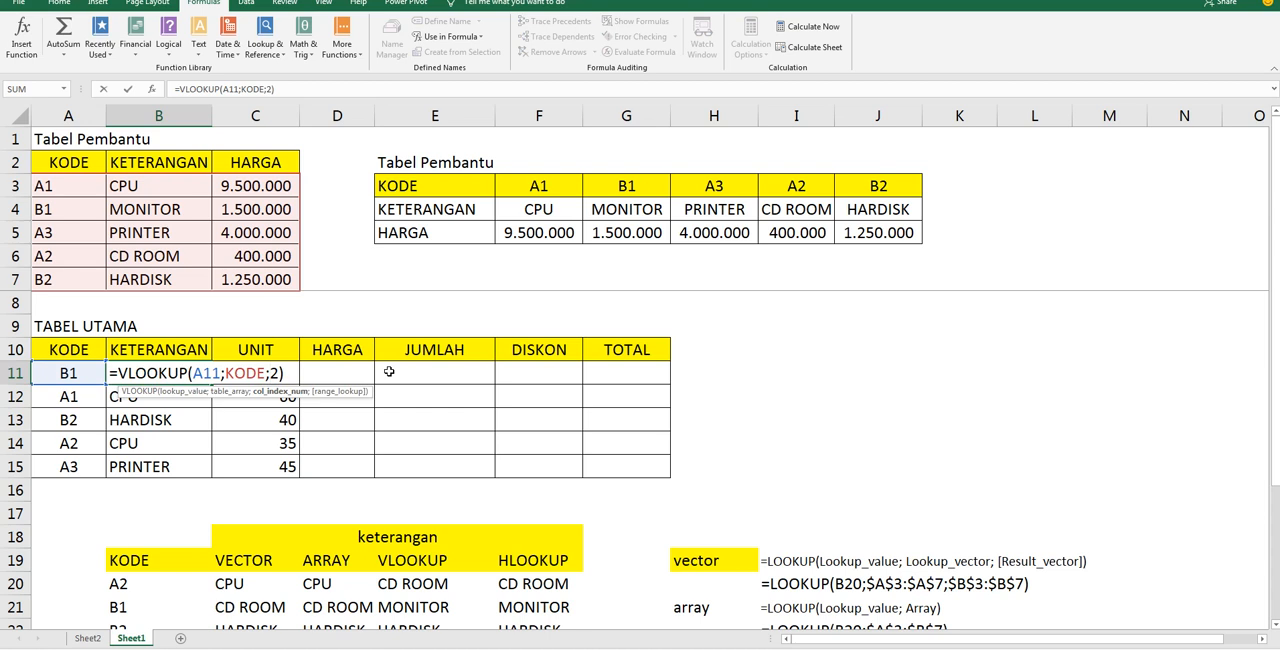
{"action": "key", "text": "Right"}
{"action": "key", "text": "Right"}
{"action": "type", "text": ";FALSE"}
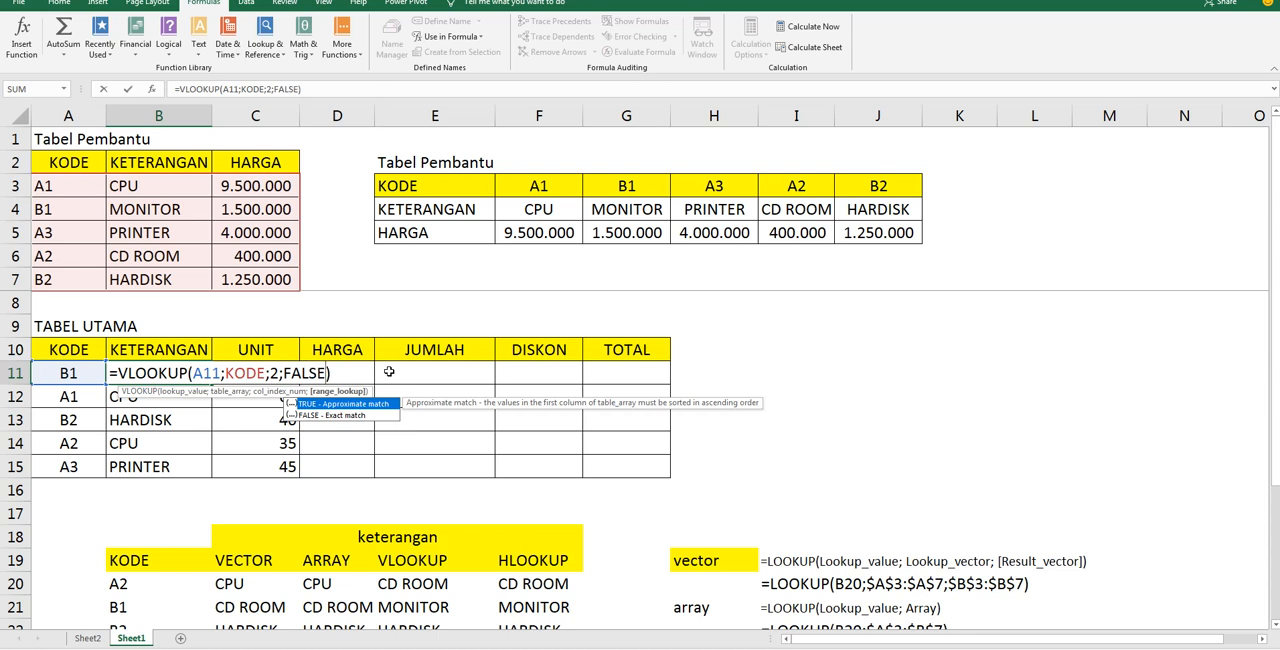
{"action": "key", "text": "ctrl+Return"}
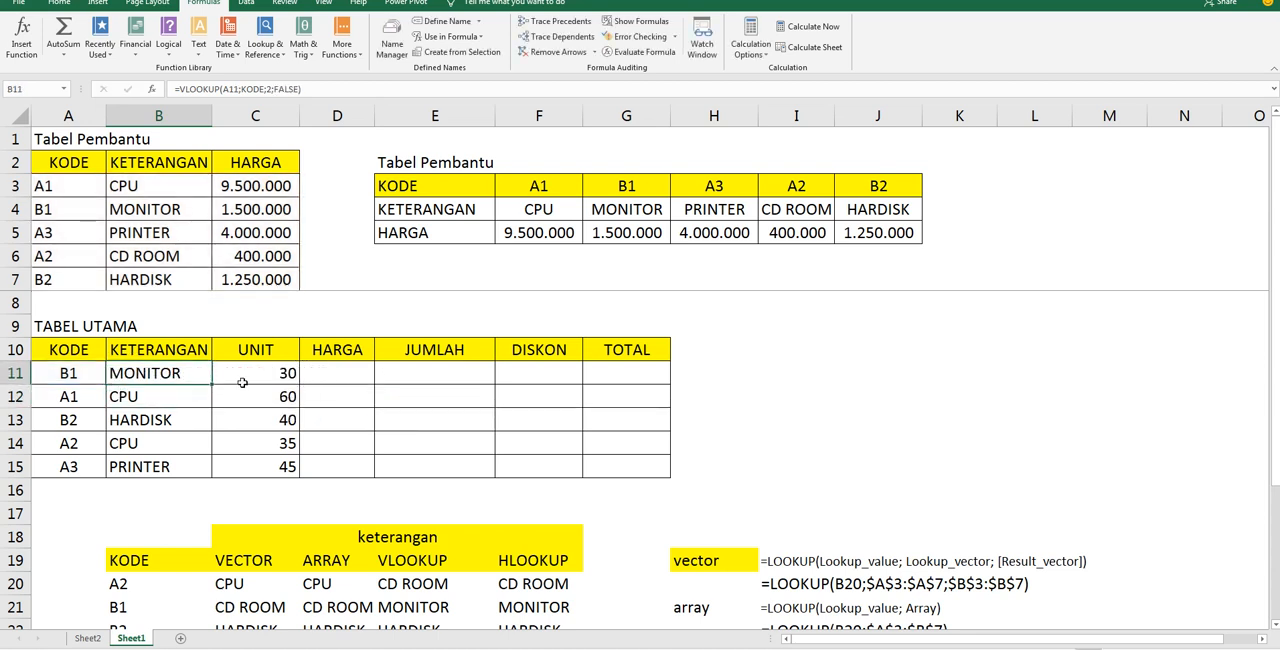
{"action": "left_click_drag", "start_coordinate": [211, 383], "coordinate": [197, 473]}
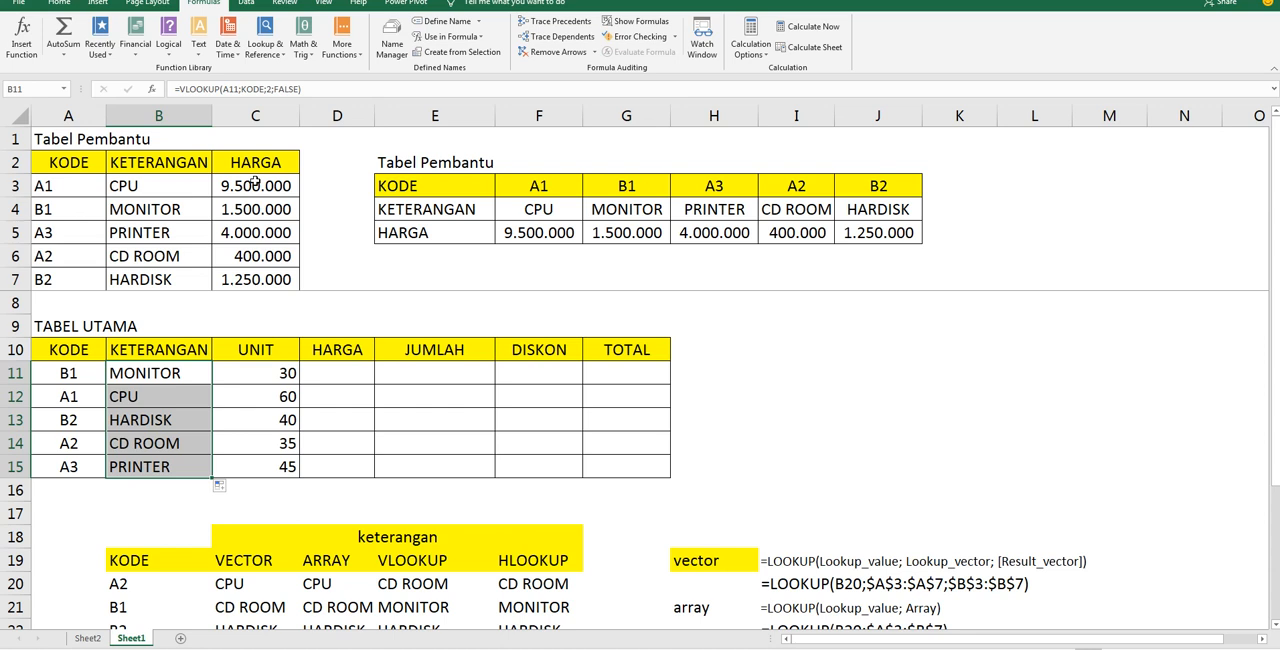
Examine the columns of the KODE helper range and the exact-match VLOOKUP formula in B11
{"action": "left_click_drag", "start_coordinate": [98, 194], "coordinate": [98, 252]}
{"action": "left_click_drag", "start_coordinate": [142, 199], "coordinate": [152, 260]}
{"action": "left_click_drag", "start_coordinate": [271, 199], "coordinate": [268, 258]}
{"action": "double_click", "coordinate": [188, 376]}
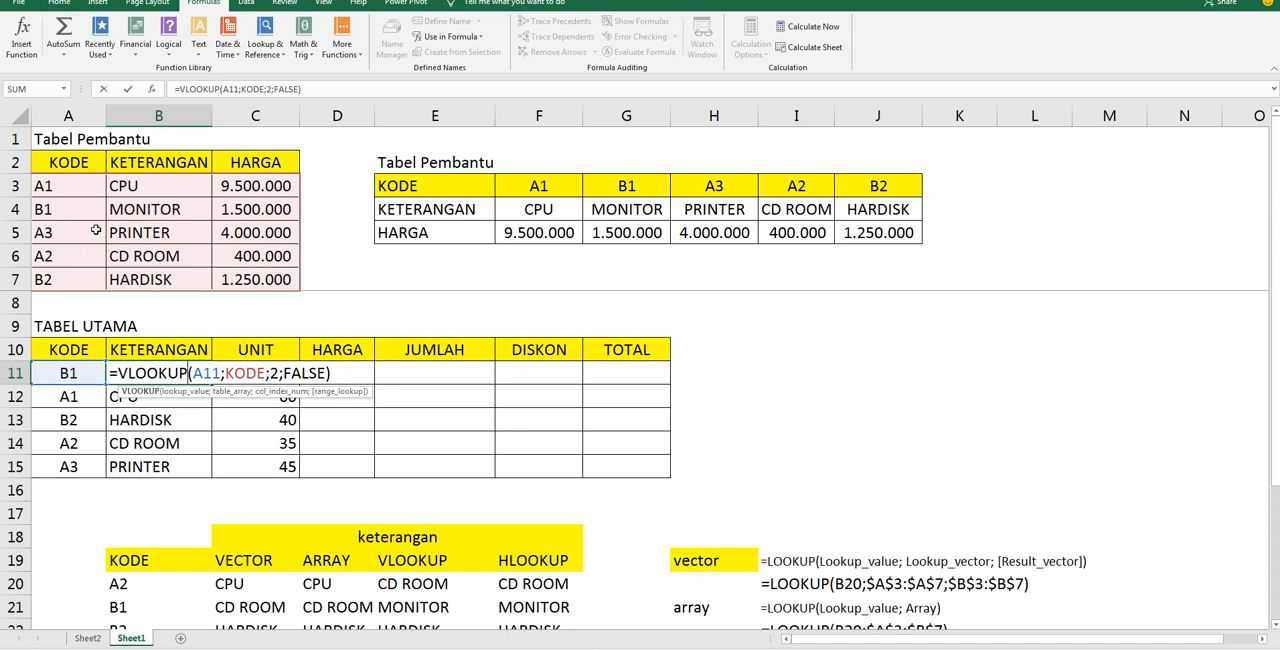
{"action": "key", "text": "Return"}
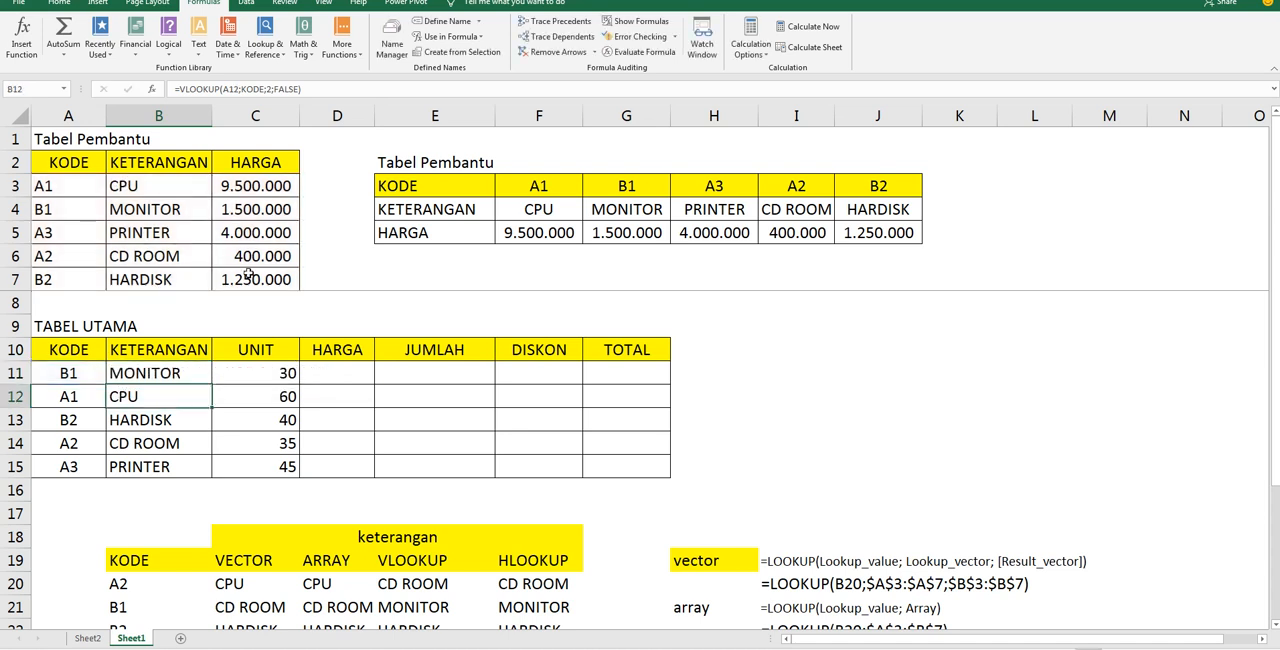
Enter =VLOOKUP(A11;KODE;3;FALSE) in HARGA cell D11 and fill it down through D15
{"action": "left_click", "coordinate": [336, 377]}
{"action": "type", "text": "="}
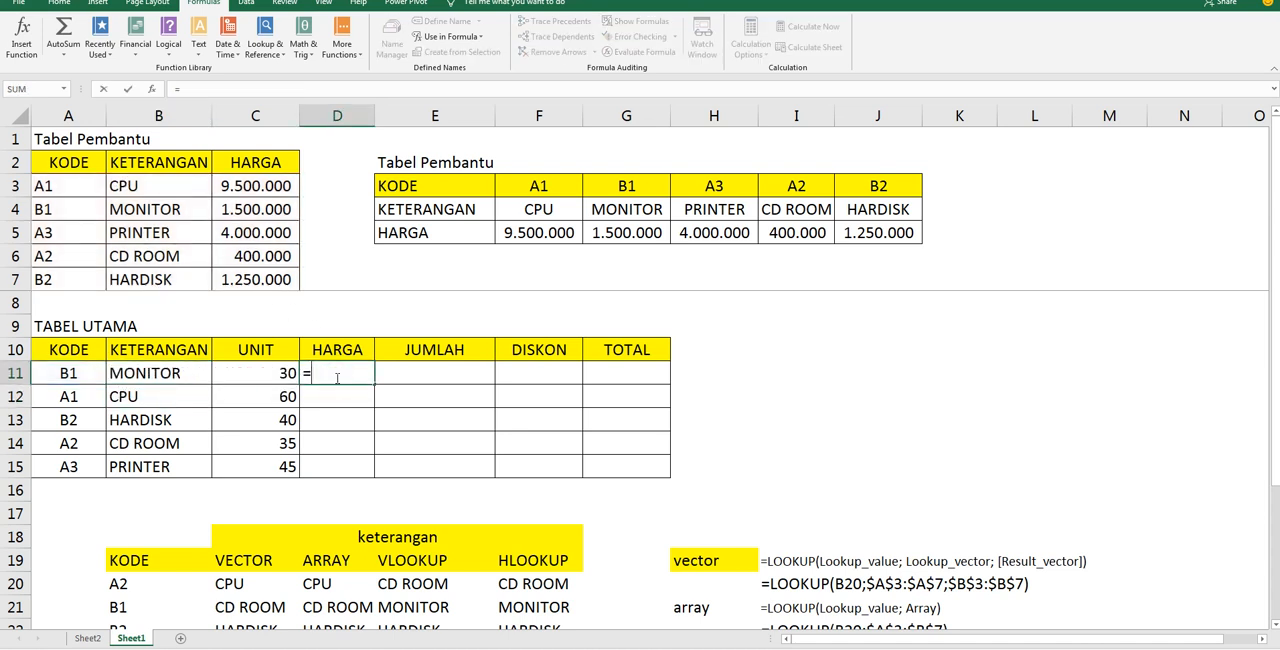
{"action": "type", "text": "V"}
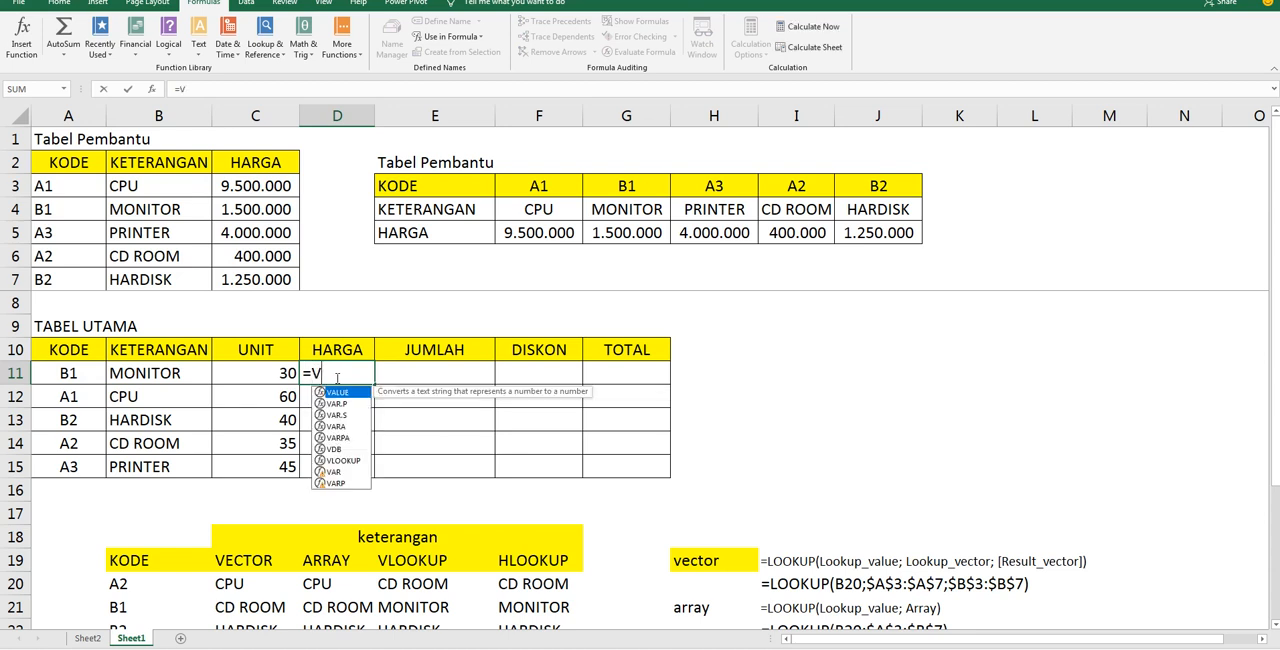
{"action": "type", "text": "LOOKUP("}
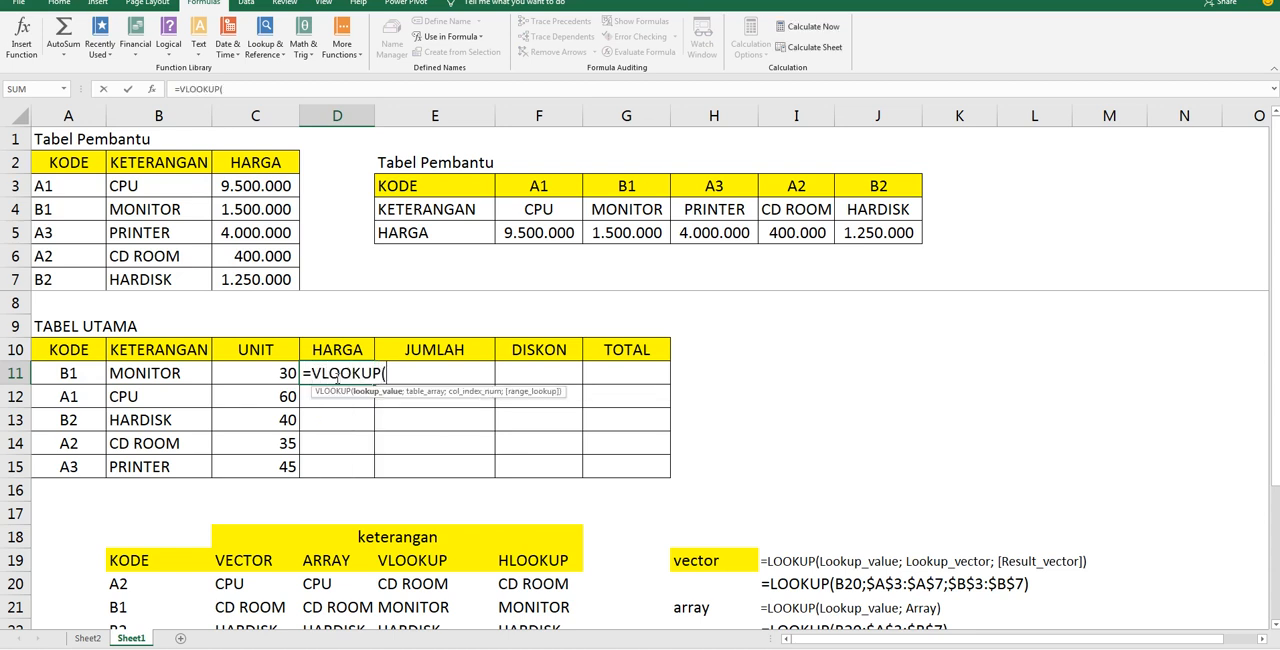
{"action": "left_click", "coordinate": [45, 373]}
{"action": "type", "text": ";"}
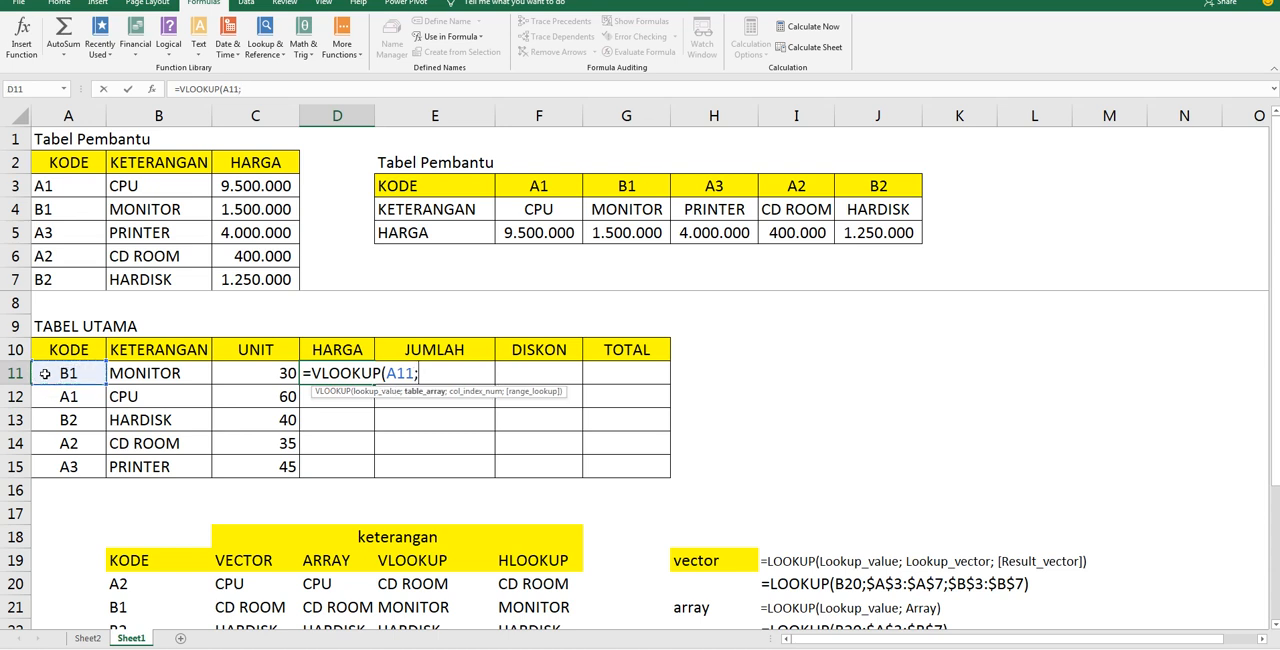
{"action": "type", "text": "KODE"}
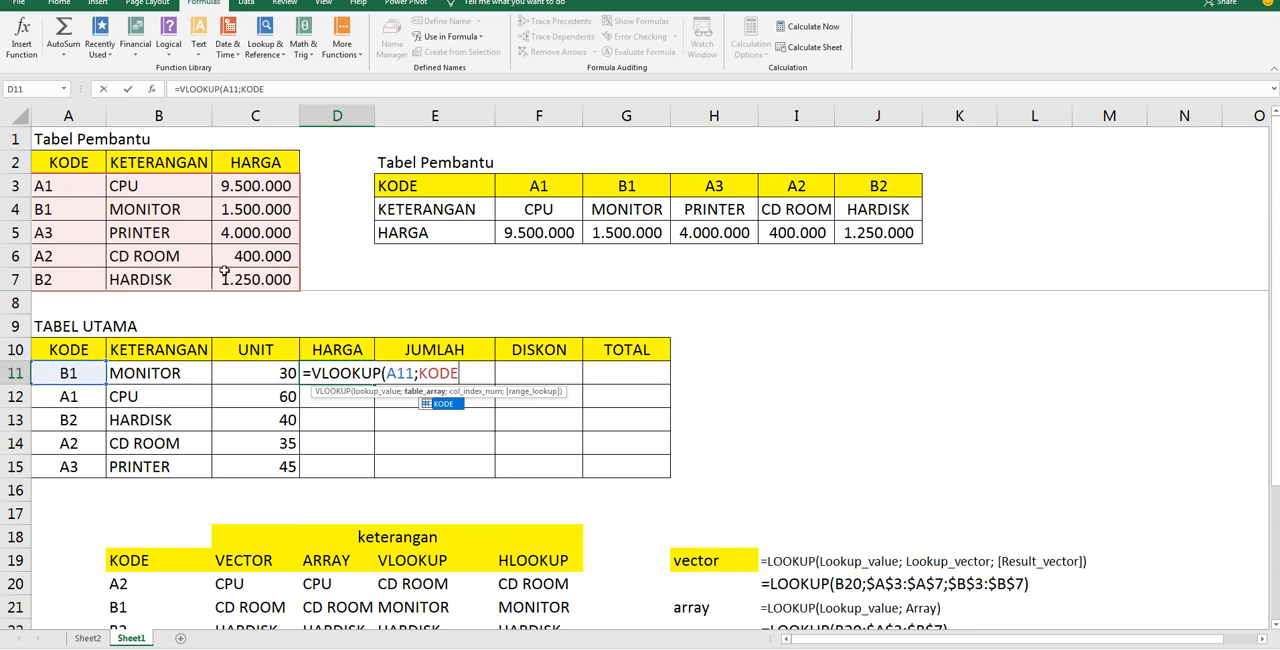
{"action": "type", "text": ";"}
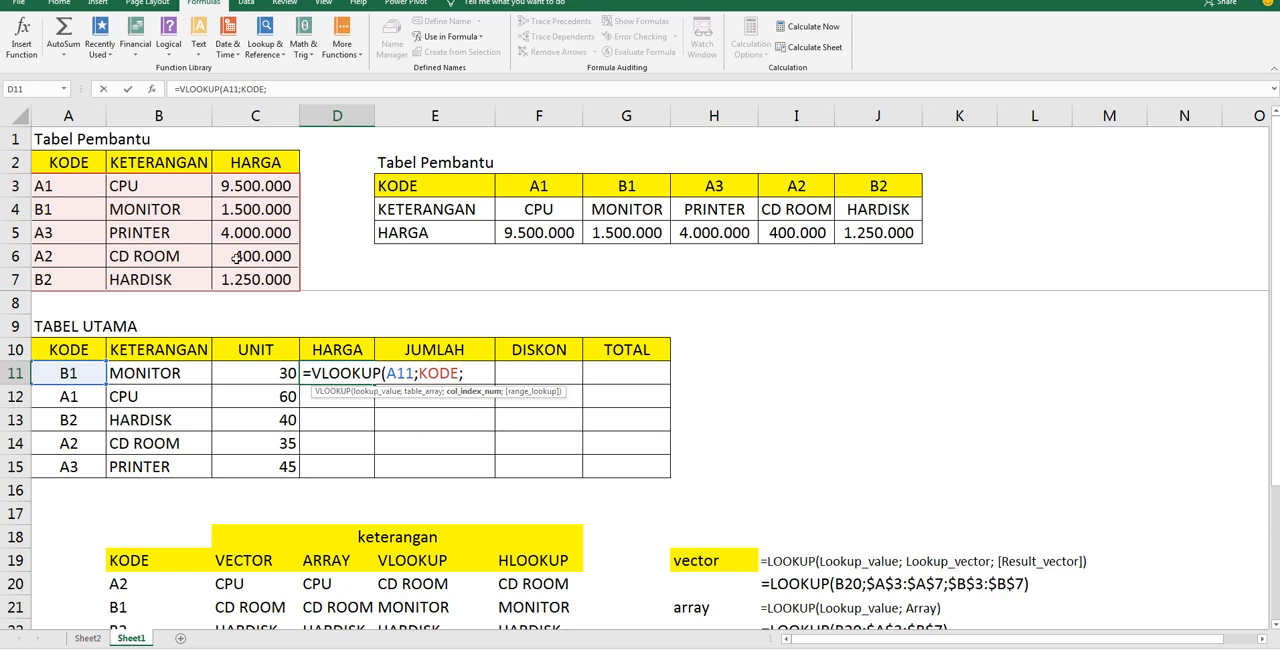
{"action": "type", "text": "3;"}
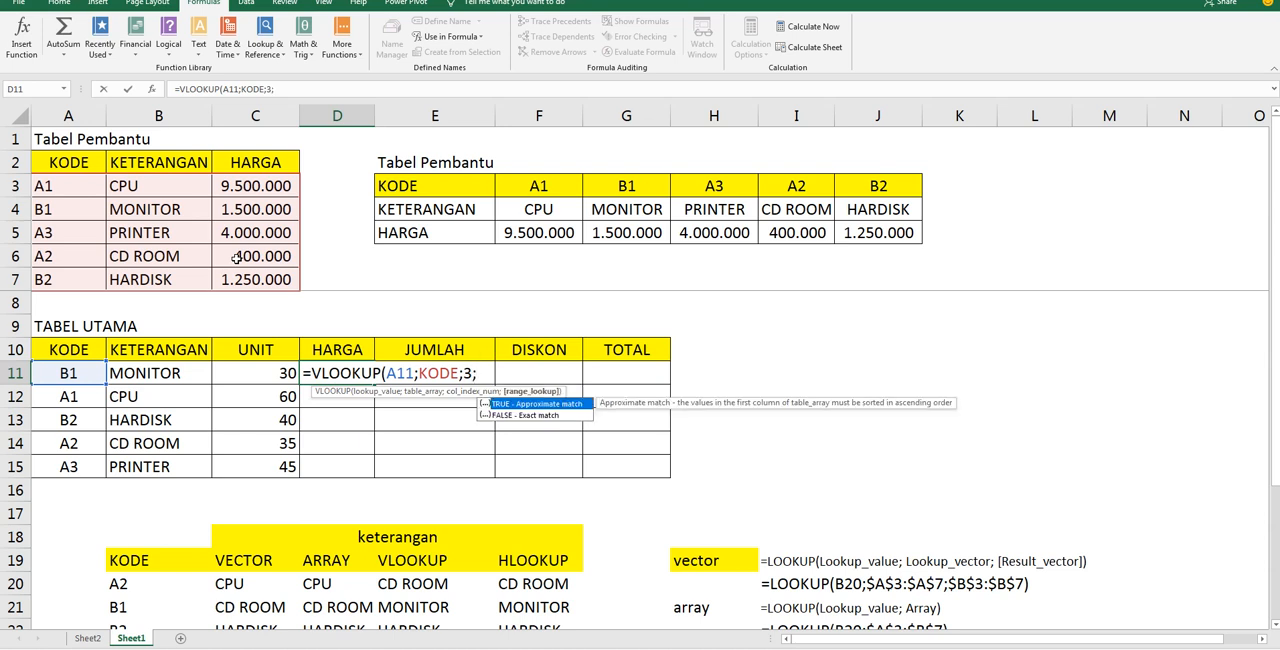
{"action": "type", "text": "FALSE)"}
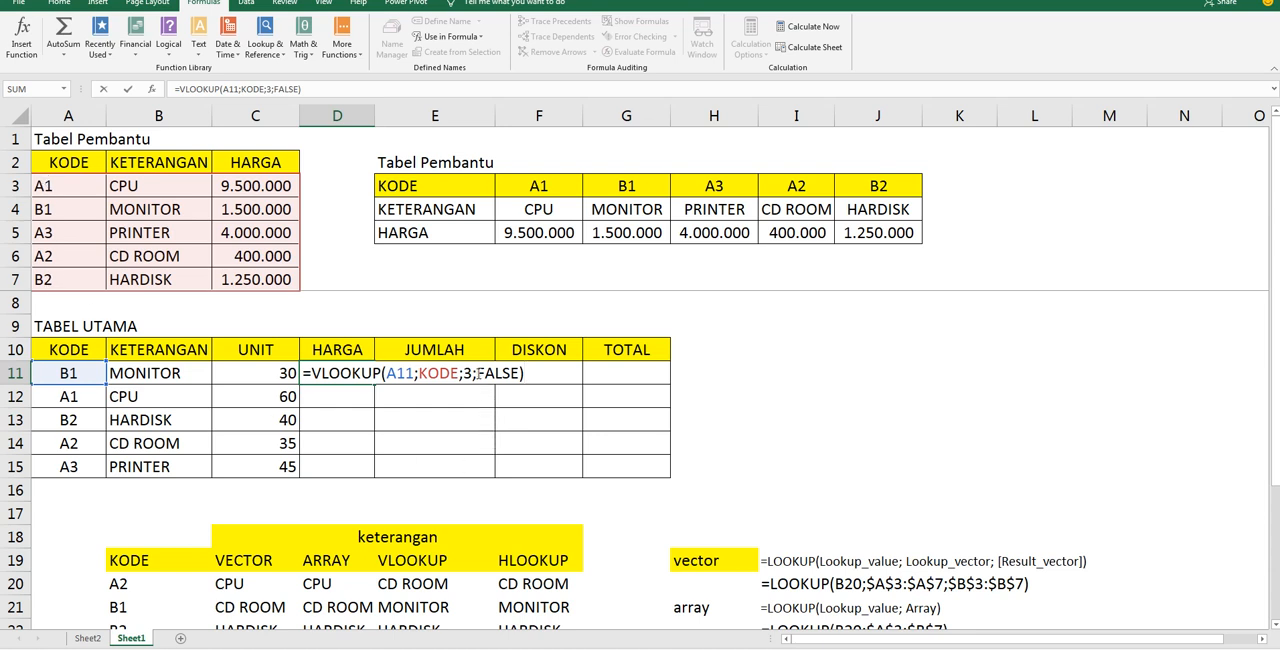
{"action": "left_click_drag", "start_coordinate": [473, 373], "coordinate": [528, 375]}
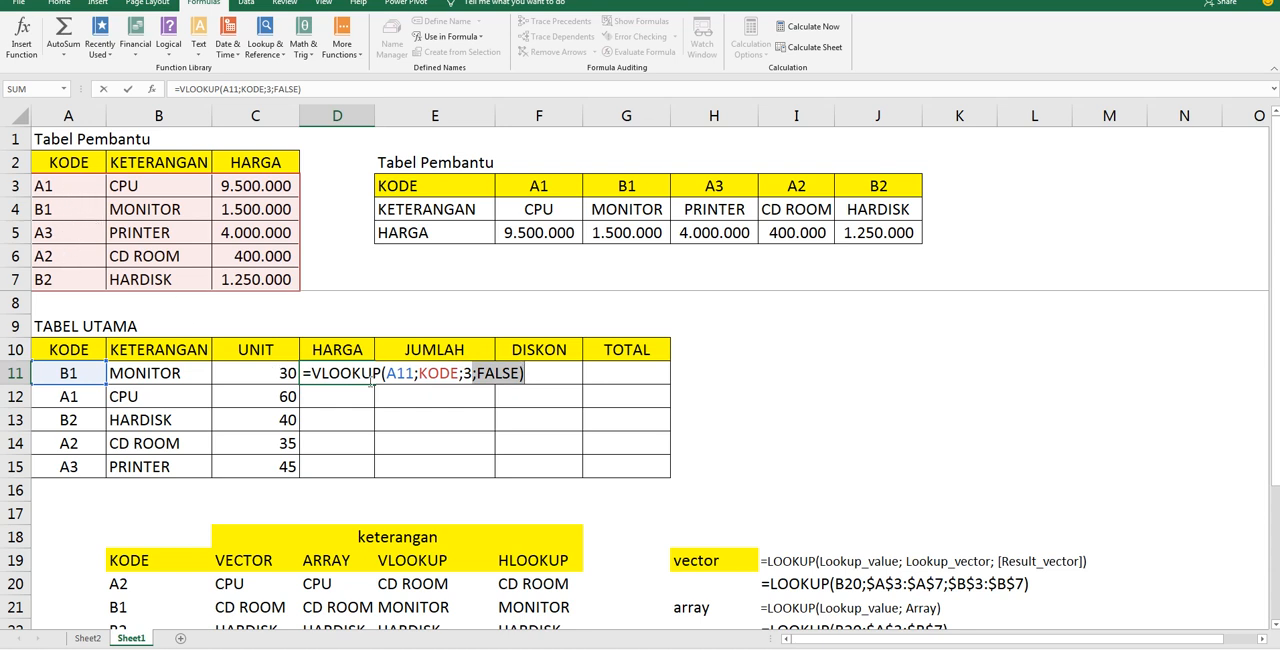
{"action": "left_click_drag", "start_coordinate": [477, 374], "coordinate": [519, 375]}
{"action": "key", "text": "Return"}
{"action": "key", "text": "Up"}
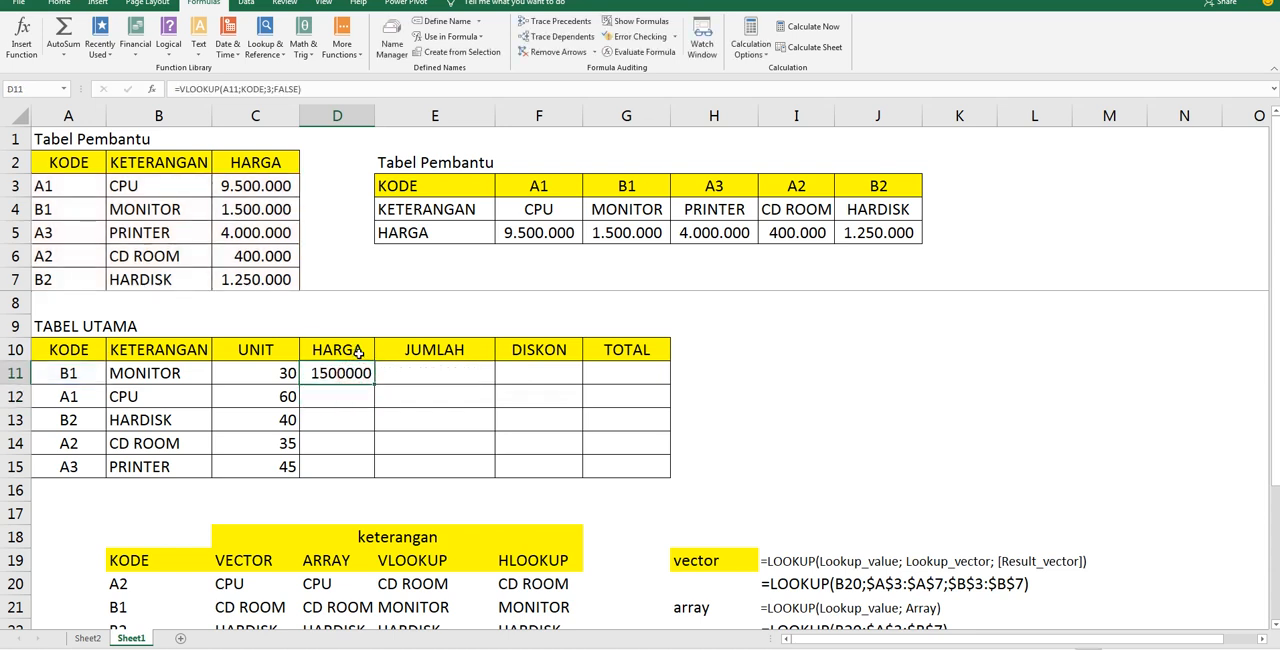
{"action": "double_click", "coordinate": [374, 384]}
Enter =C11*D11 in JUMLAH cell E11 and fill it down through E15
{"action": "left_click", "coordinate": [446, 370]}
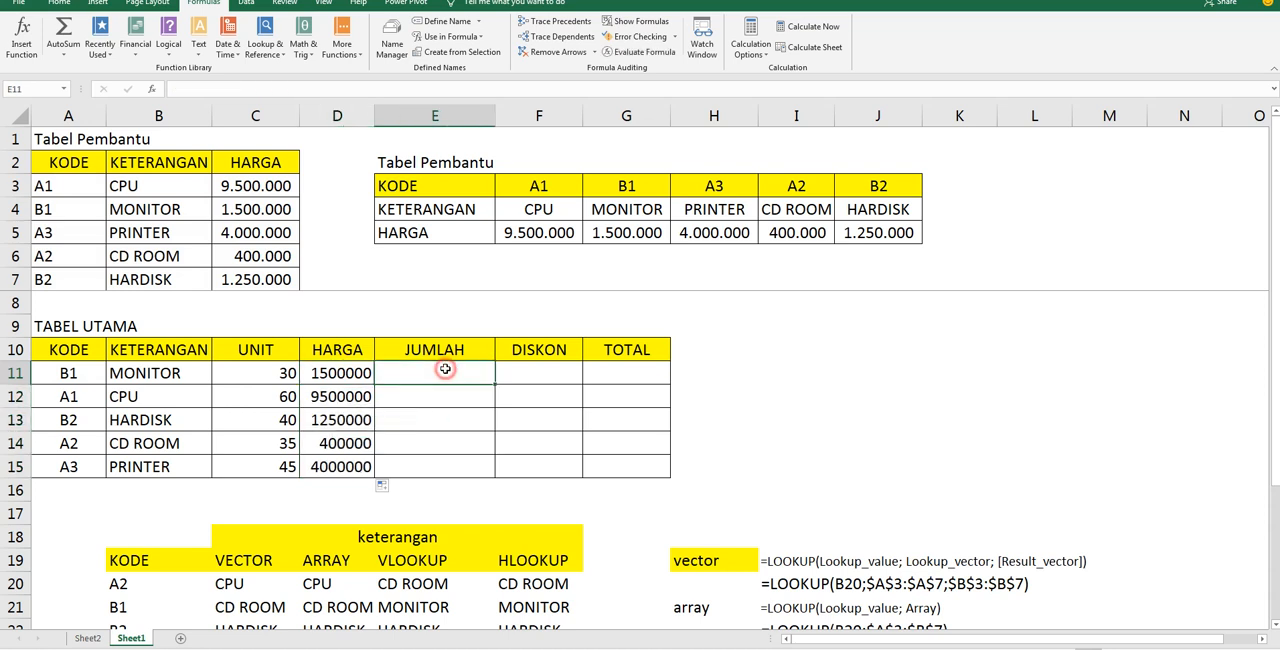
{"action": "type", "text": "="}
{"action": "key", "text": "Left"}
{"action": "key", "text": "Left"}
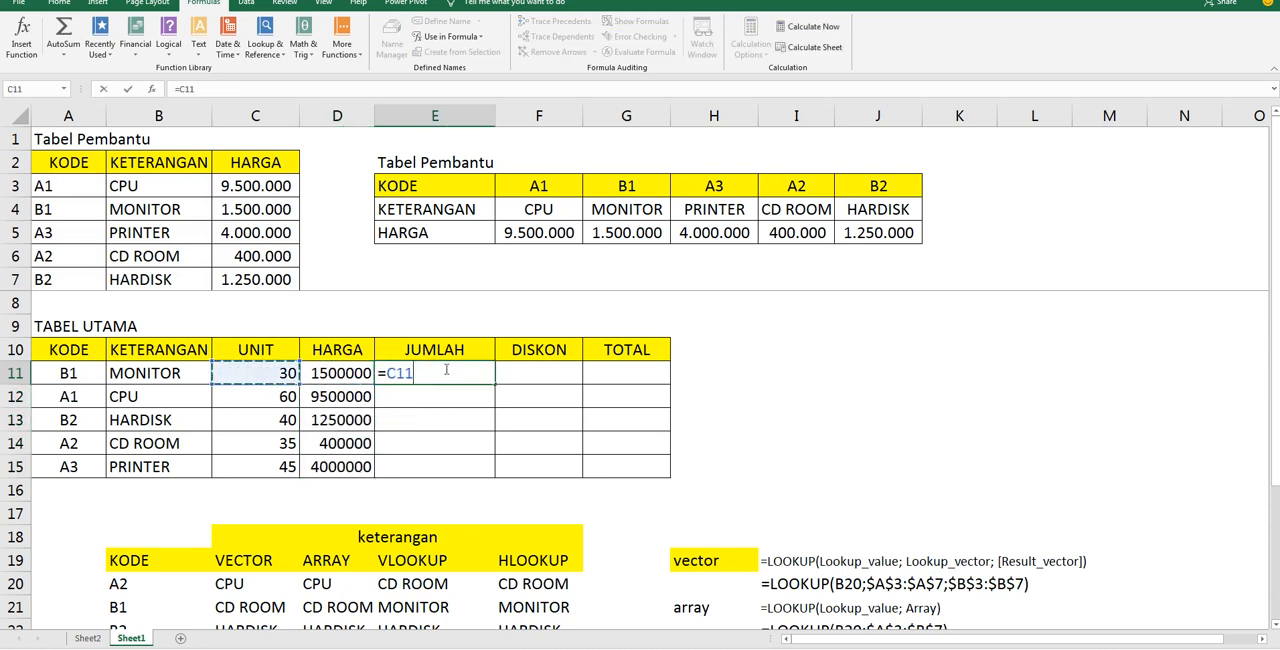
{"action": "type", "text": "*"}
{"action": "key", "text": "Left"}
{"action": "key", "text": "Return"}
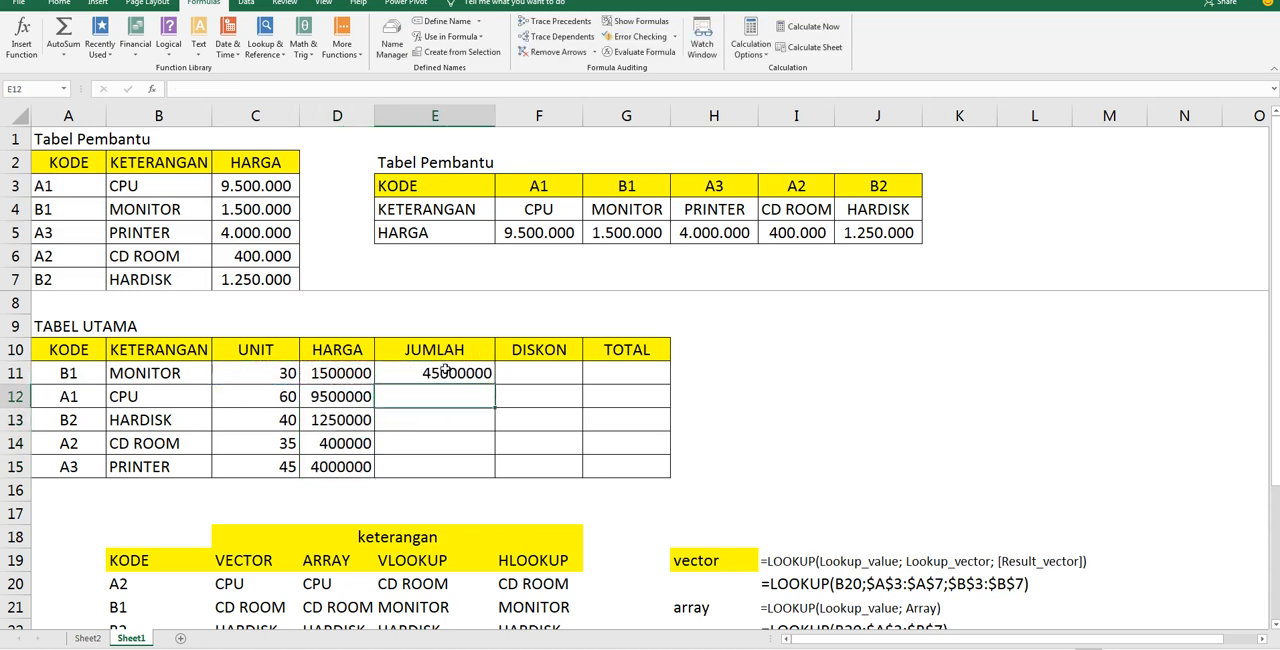
{"action": "left_click", "coordinate": [446, 370]}
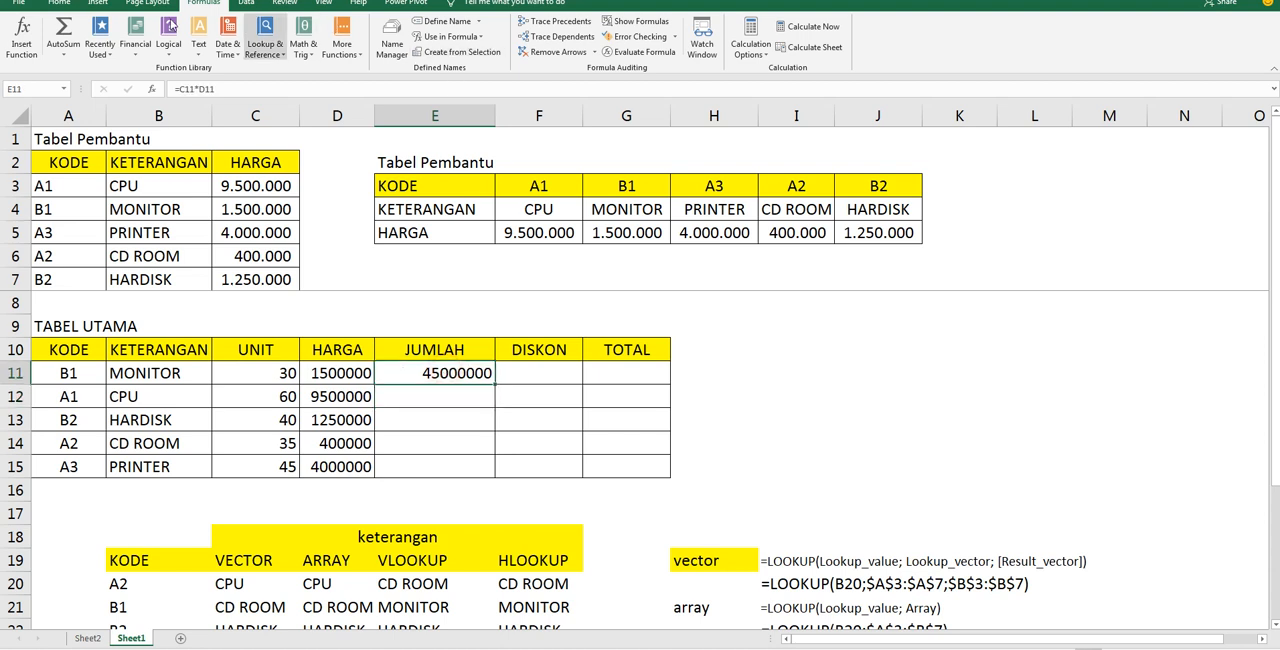
{"action": "left_click_drag", "start_coordinate": [498, 388], "coordinate": [497, 472]}
{"action": "left_click", "coordinate": [546, 376]}
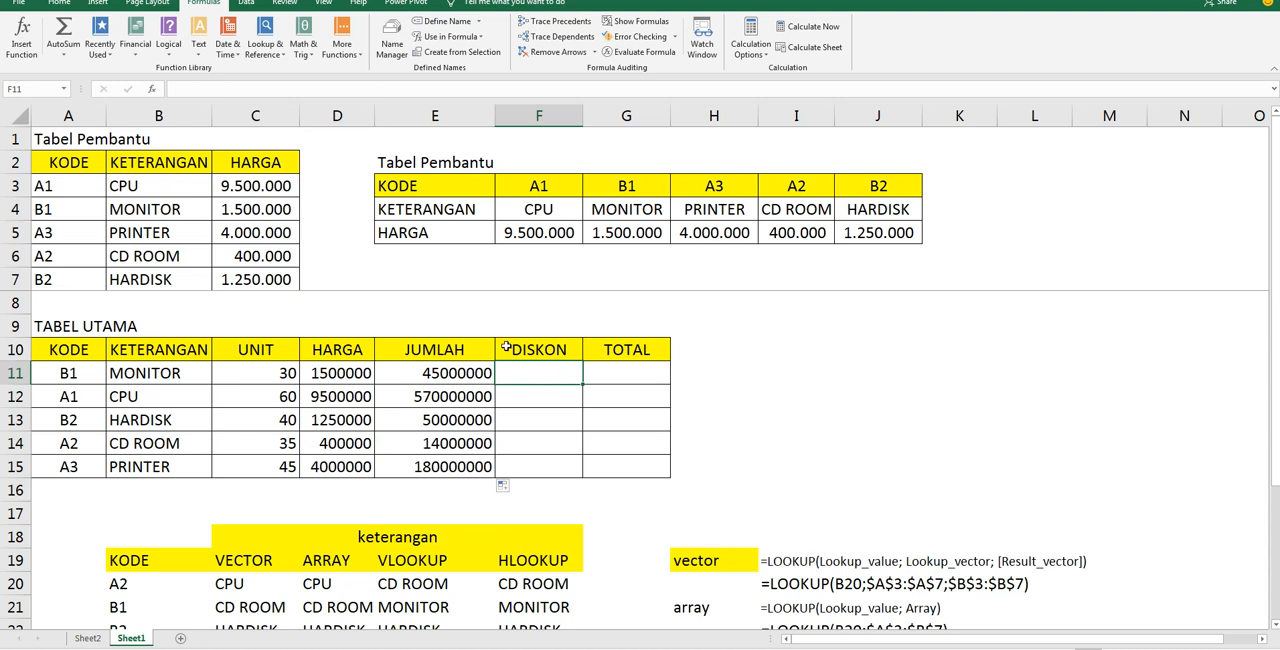
{"action": "type", "text": "="}
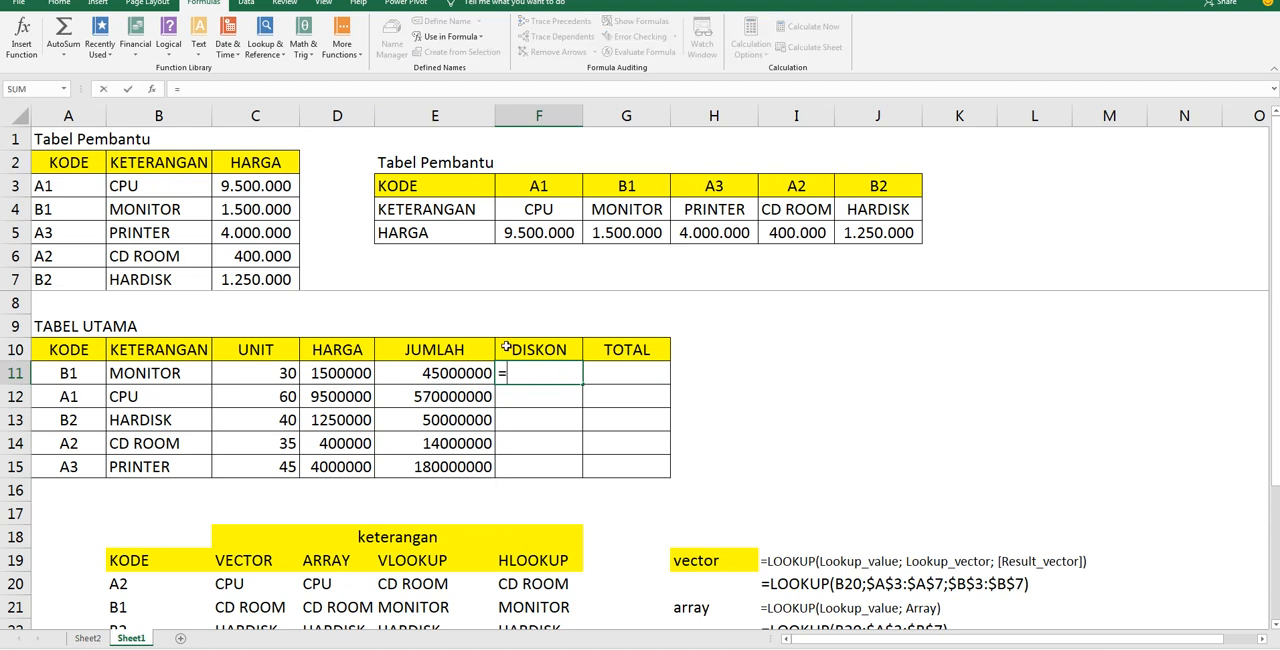
{"action": "key", "text": "Escape"}
Enter the discount rule note "JIKA UNIT YG DIJUAL LEBIH DARI 40 MAKA DISKON 10% DIKALI" in cell I11
{"action": "key", "text": "Right"}
{"action": "key", "text": "Right"}
{"action": "key", "text": "Right"}
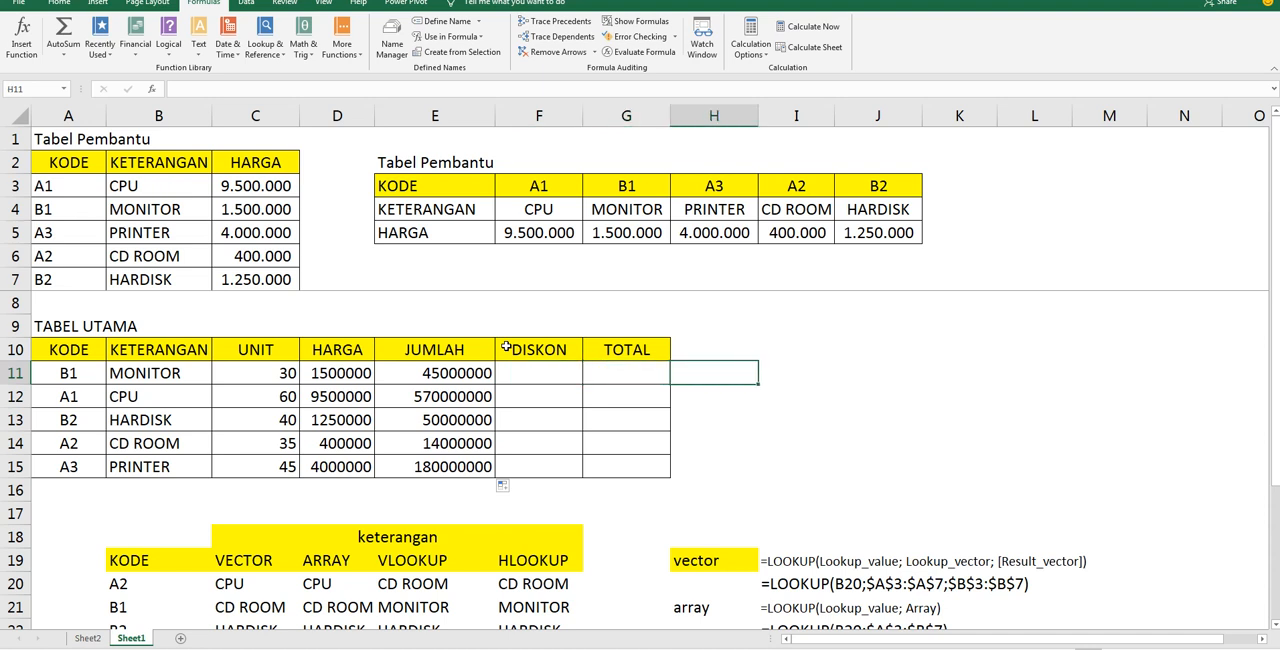
{"action": "type", "text": "KIKA"}
{"action": "key", "text": "BackSpace"}
{"action": "key", "text": "BackSpace"}
{"action": "key", "text": "BackSpace"}
{"action": "key", "text": "BackSpace"}
{"action": "type", "text": "JIK"}
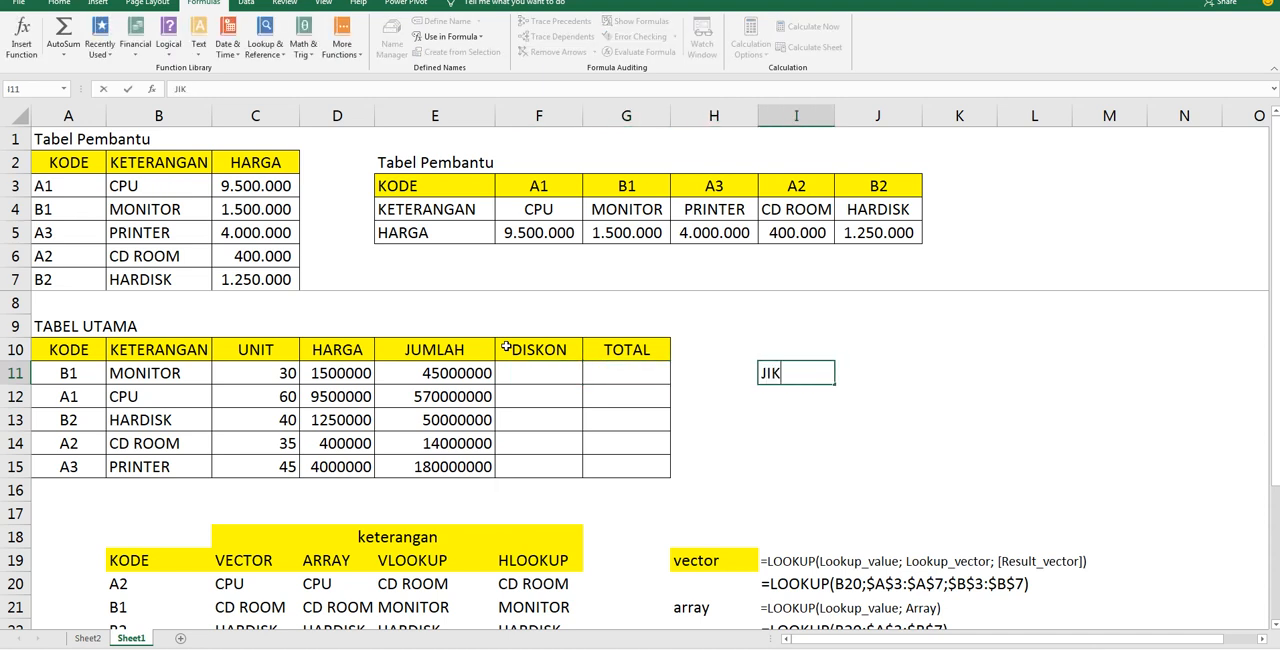
{"action": "type", "text": "A UNIT"}
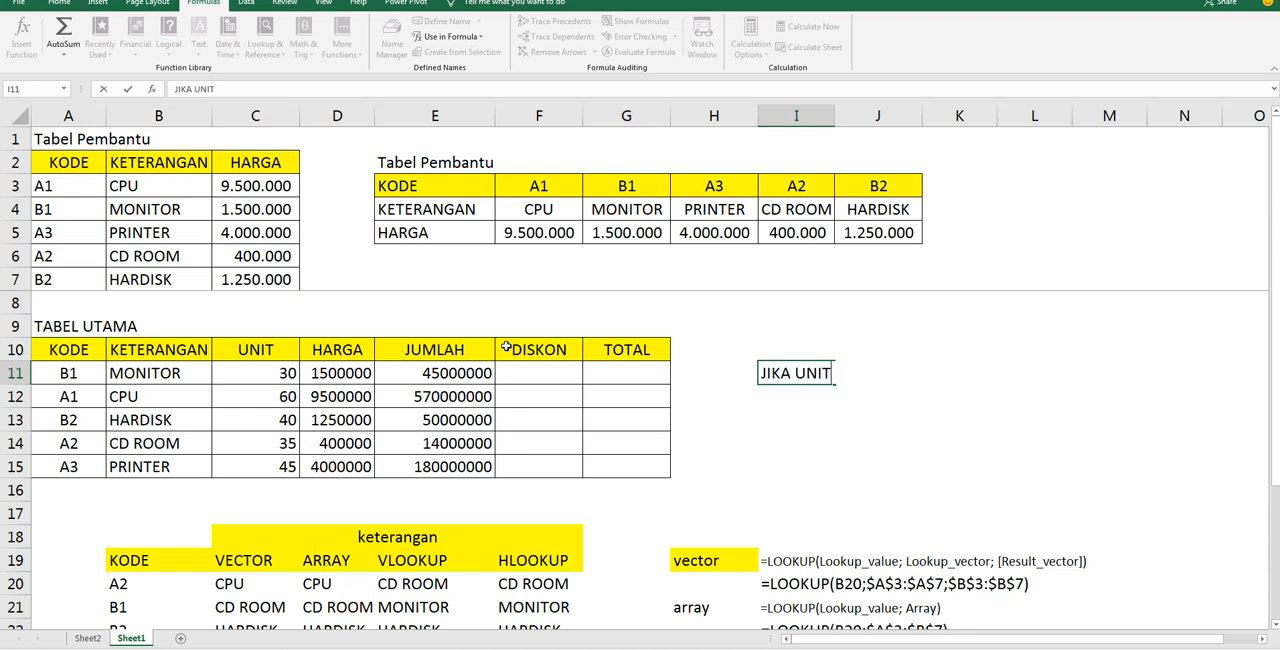
{"action": "type", "text": " YG DIJUA"}
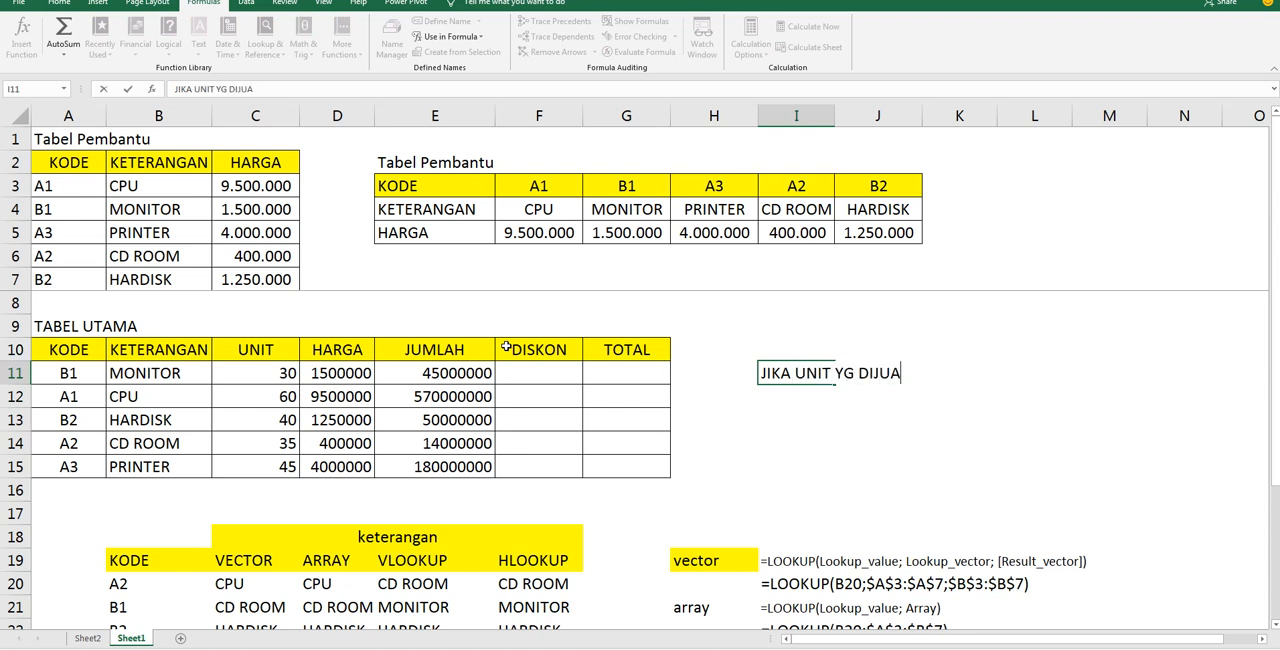
{"action": "type", "text": "L LEBIH DAR"}
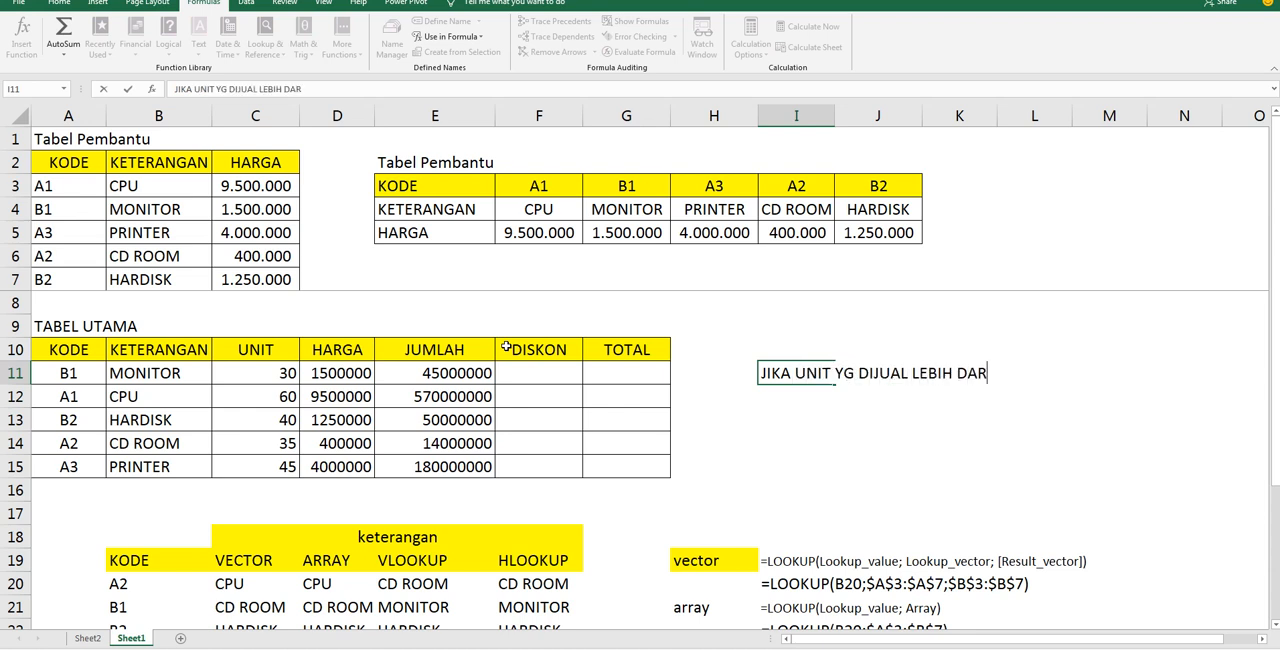
{"action": "type", "text": "I 40 MAKA "}
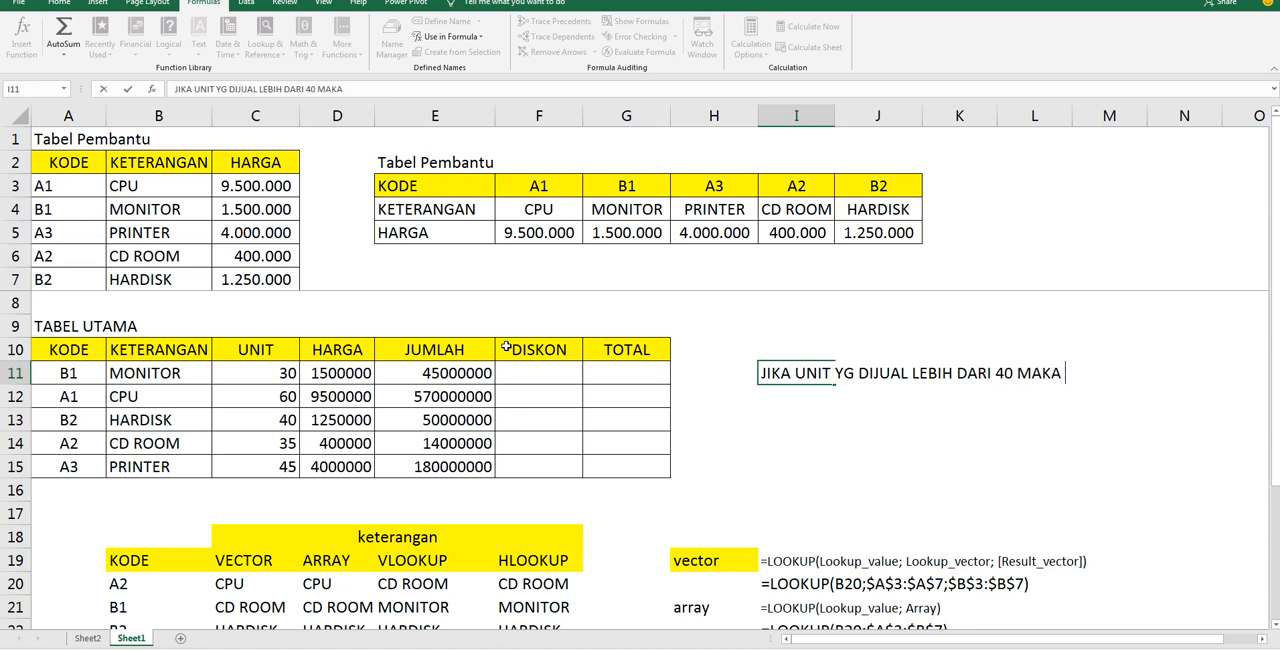
{"action": "type", "text": "DISKON 10"}
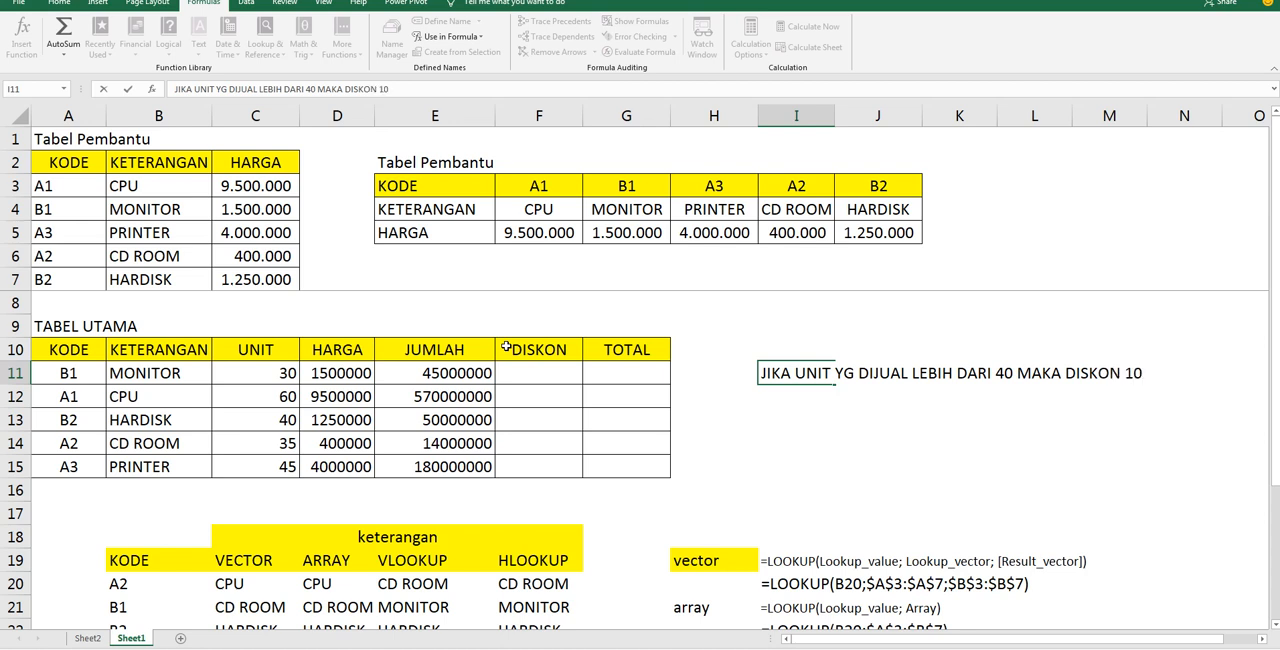
{"action": "type", "text": "% DIKALI"}
{"action": "key", "text": "Return"}
Continue the discount rule in cell I12 with "JUMLAH KALAU TIDAK MAKA 5% DIKALI JUMLAH"
{"action": "type", "text": "JUMLAH KALAU TIDAK MAKA"}
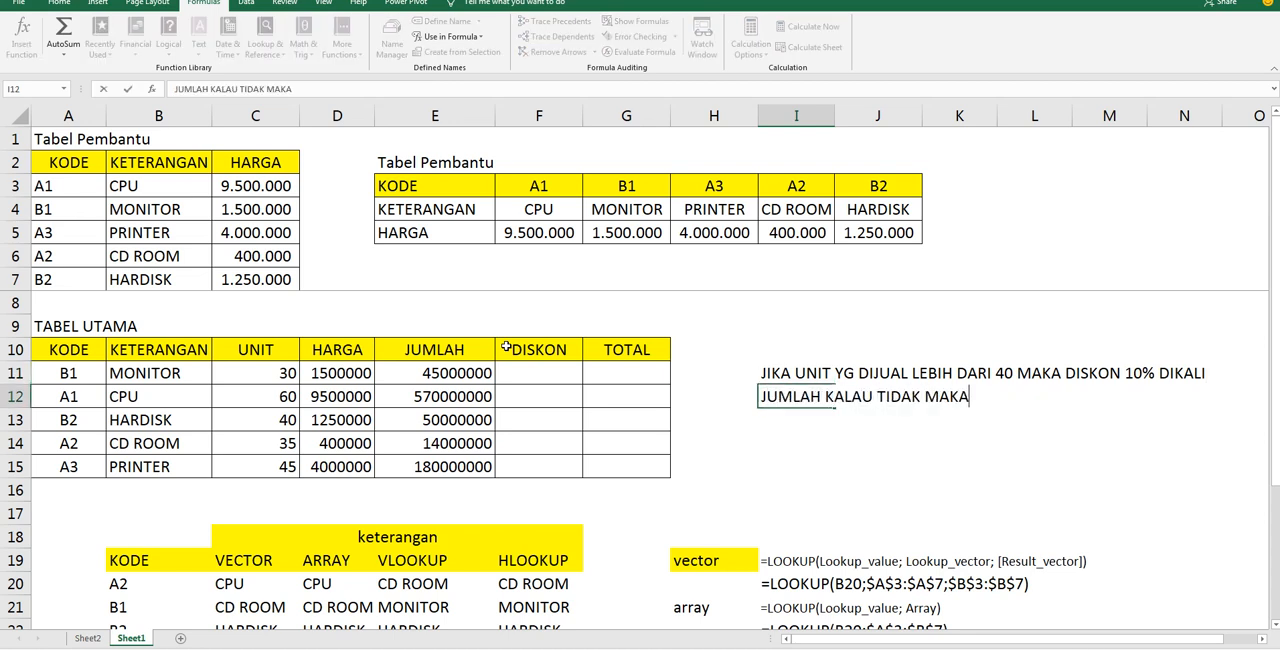
{"action": "type", "text": " 5"}
{"action": "type", "text": "% DIKLAI"}
{"action": "key", "text": "BackSpace"}
{"action": "key", "text": "BackSpace"}
{"action": "key", "text": "BackSpace"}
{"action": "type", "text": "ALI JUMLAH"}
{"action": "key", "text": "Return"}
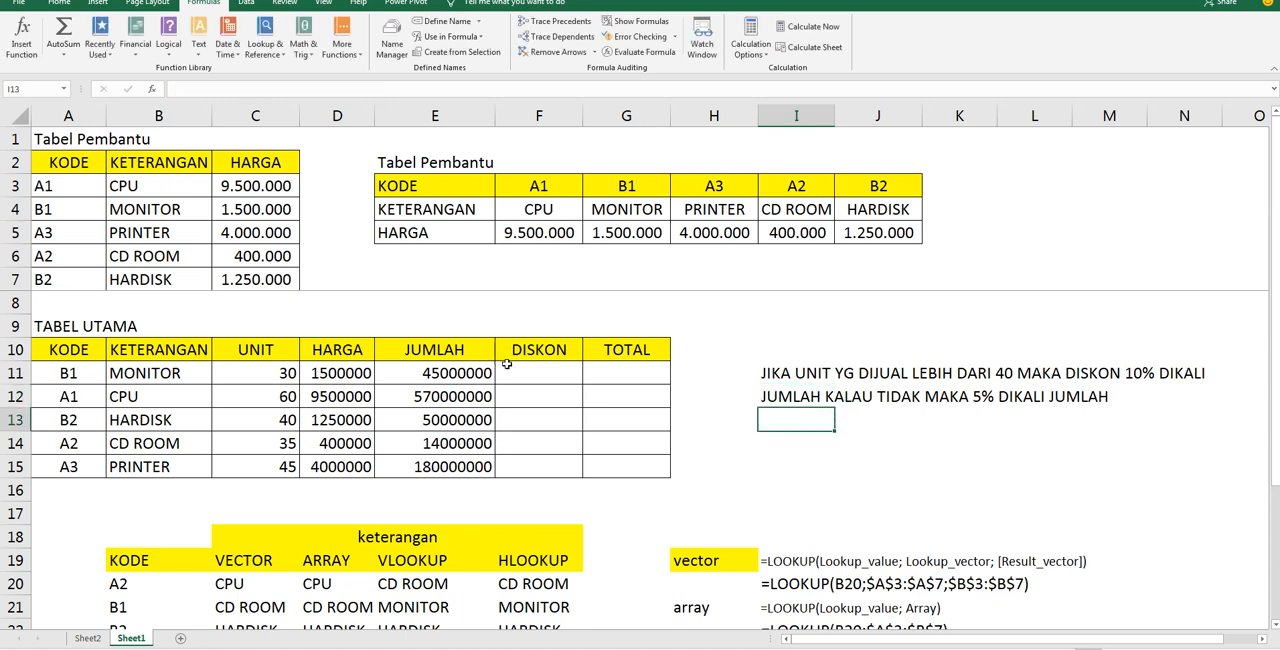
Enter =IF(C11>40;10%*E11;5%*E11) in DISKON cell F11 and fill it down through F15
{"action": "left_click", "coordinate": [518, 367]}
{"action": "type", "text": "="}
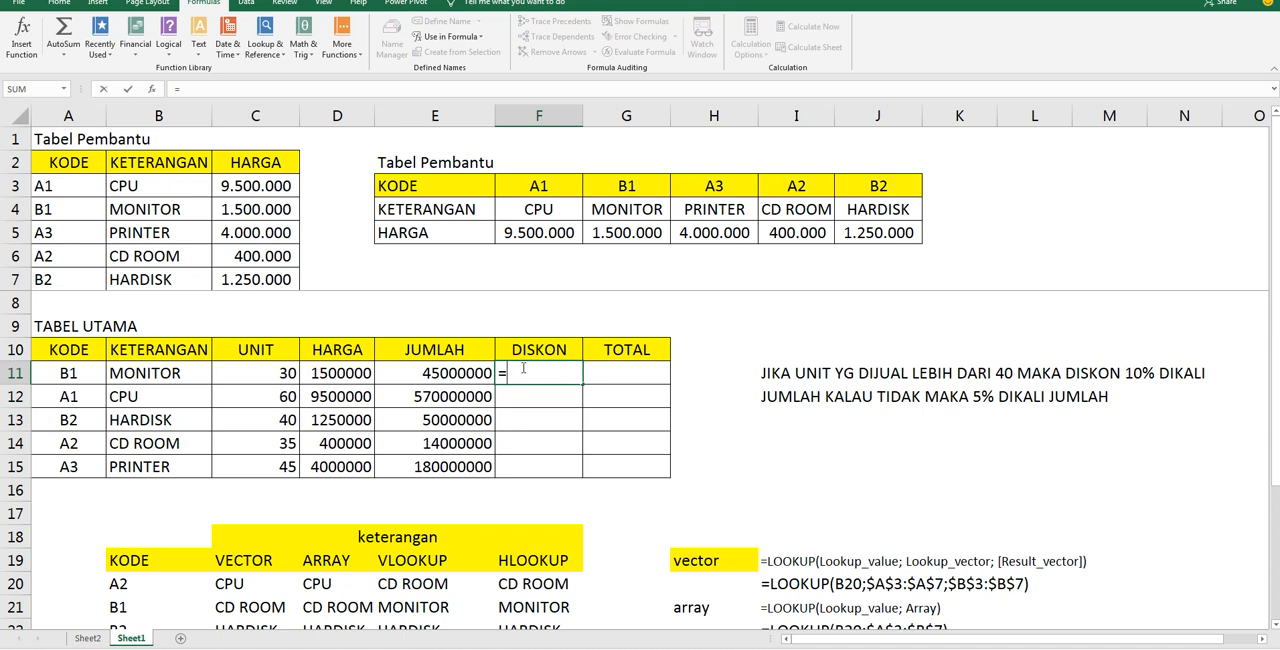
{"action": "type", "text": "IF("}
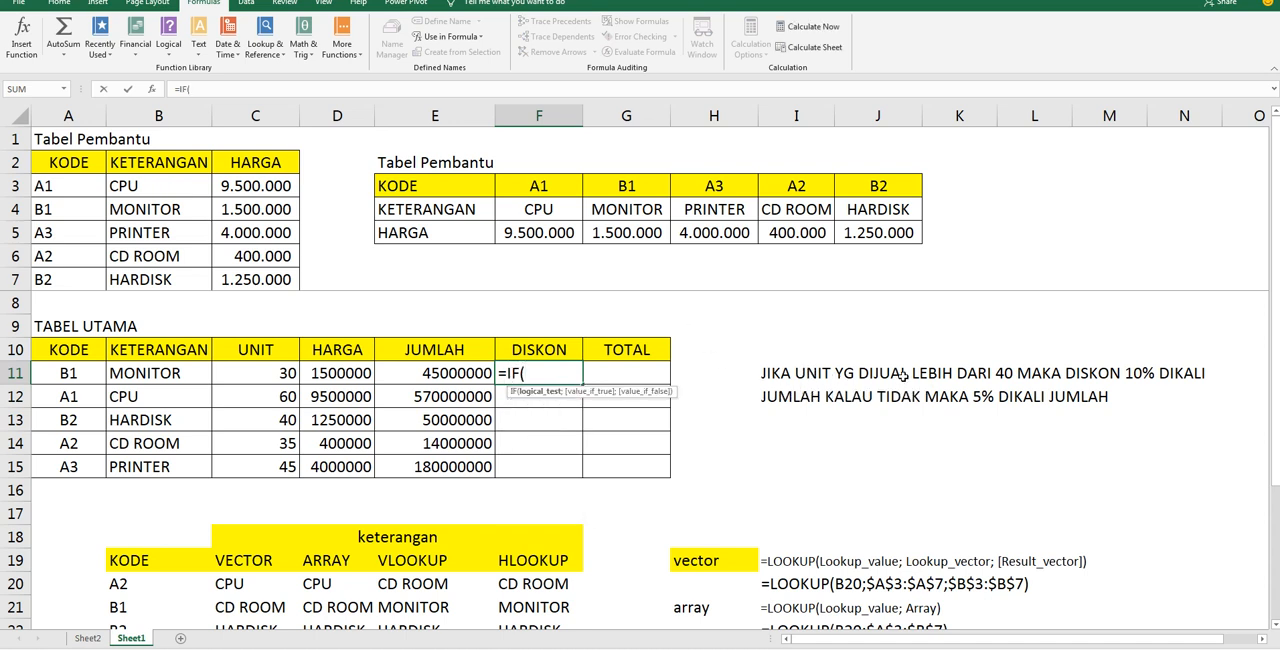
{"action": "left_click", "coordinate": [268, 373]}
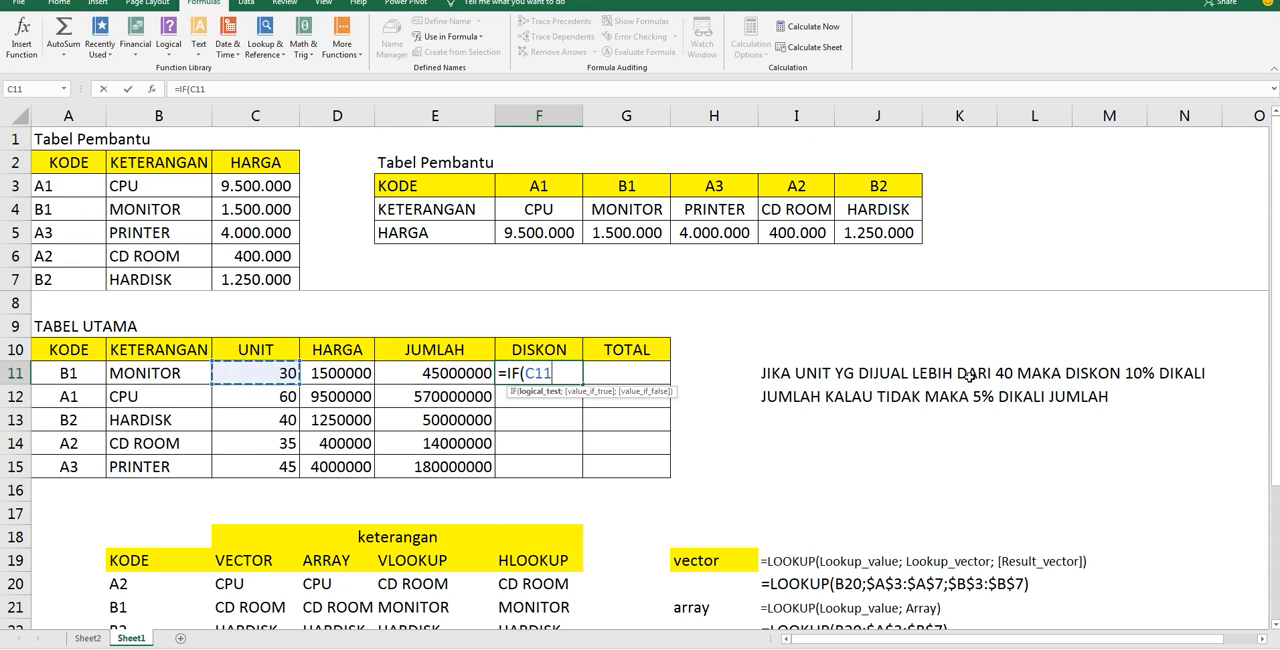
{"action": "type", "text": ">40"}
{"action": "type", "text": ";10%*"}
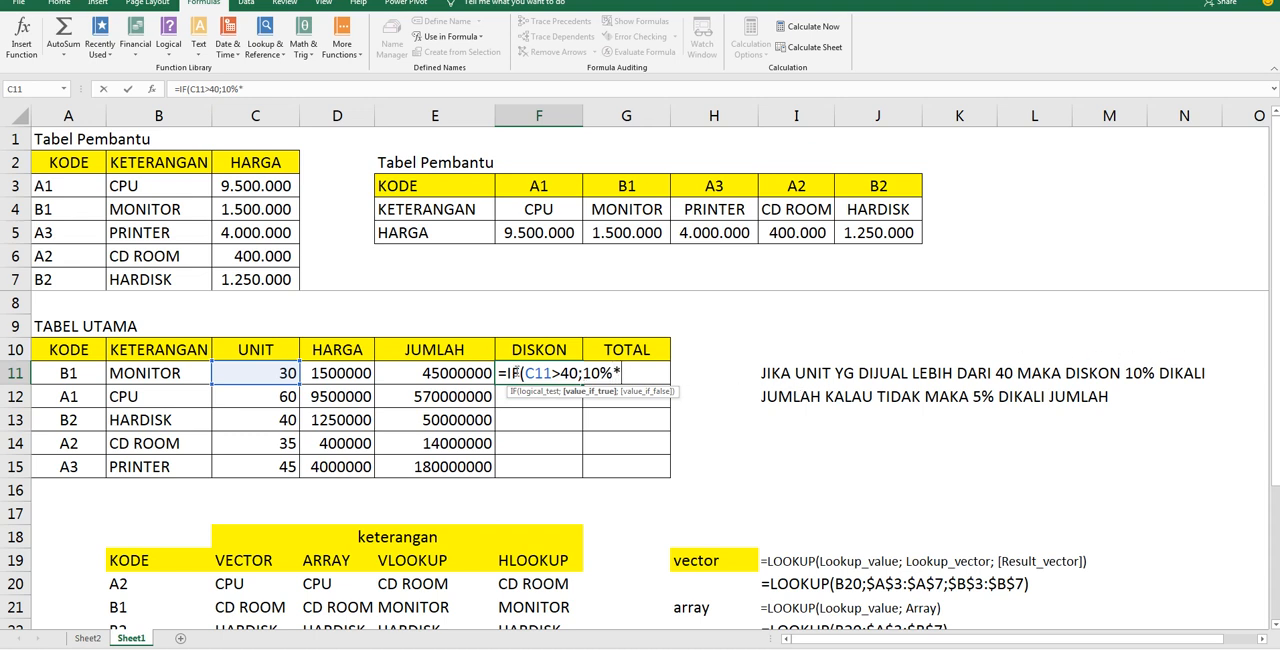
{"action": "left_click", "coordinate": [441, 373]}
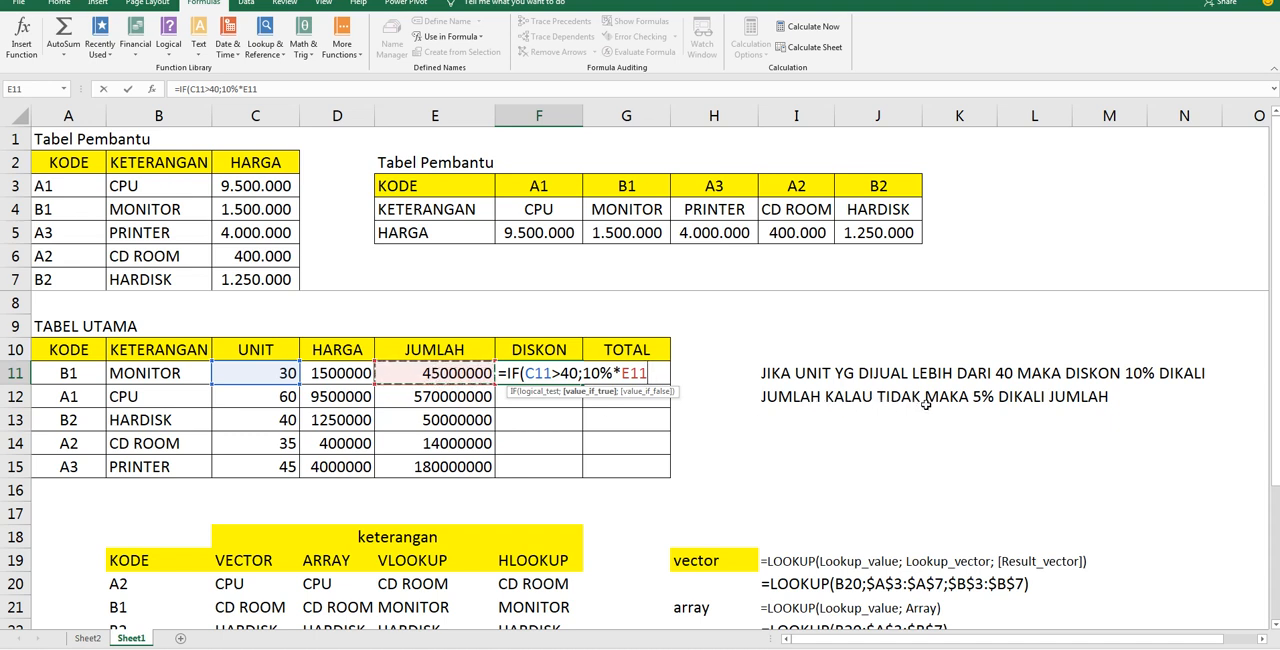
{"action": "type", "text": ";"}
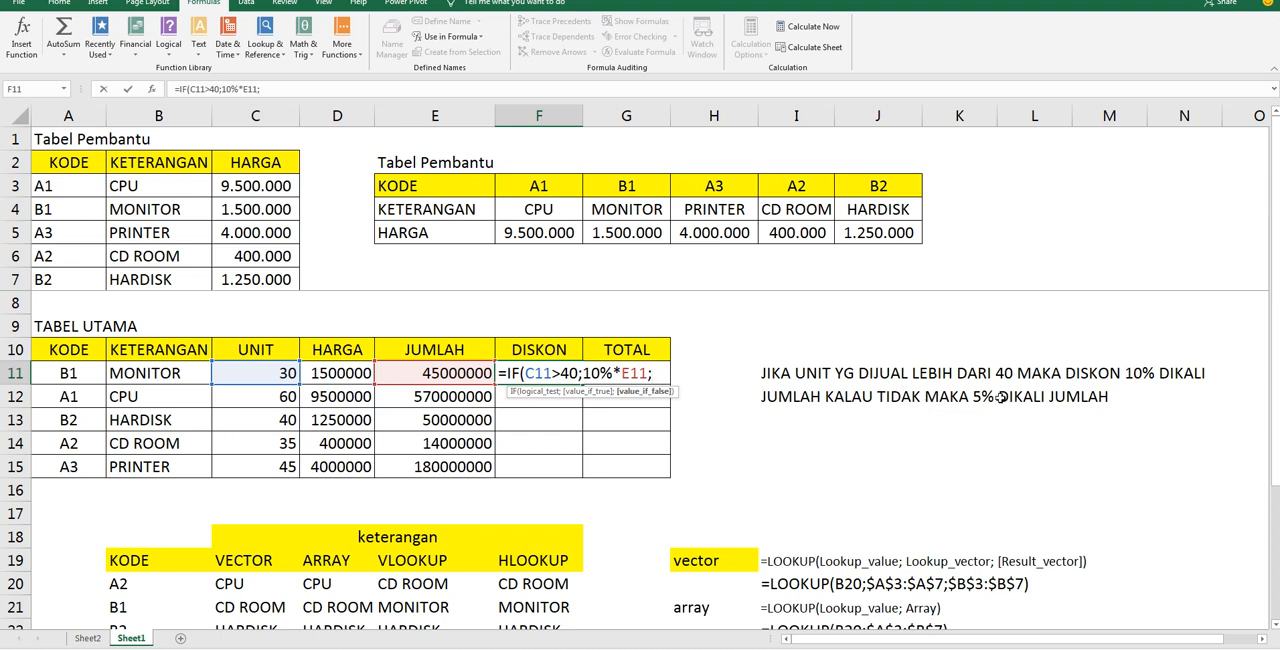
{"action": "type", "text": "5%*"}
{"action": "left_click", "coordinate": [415, 373]}
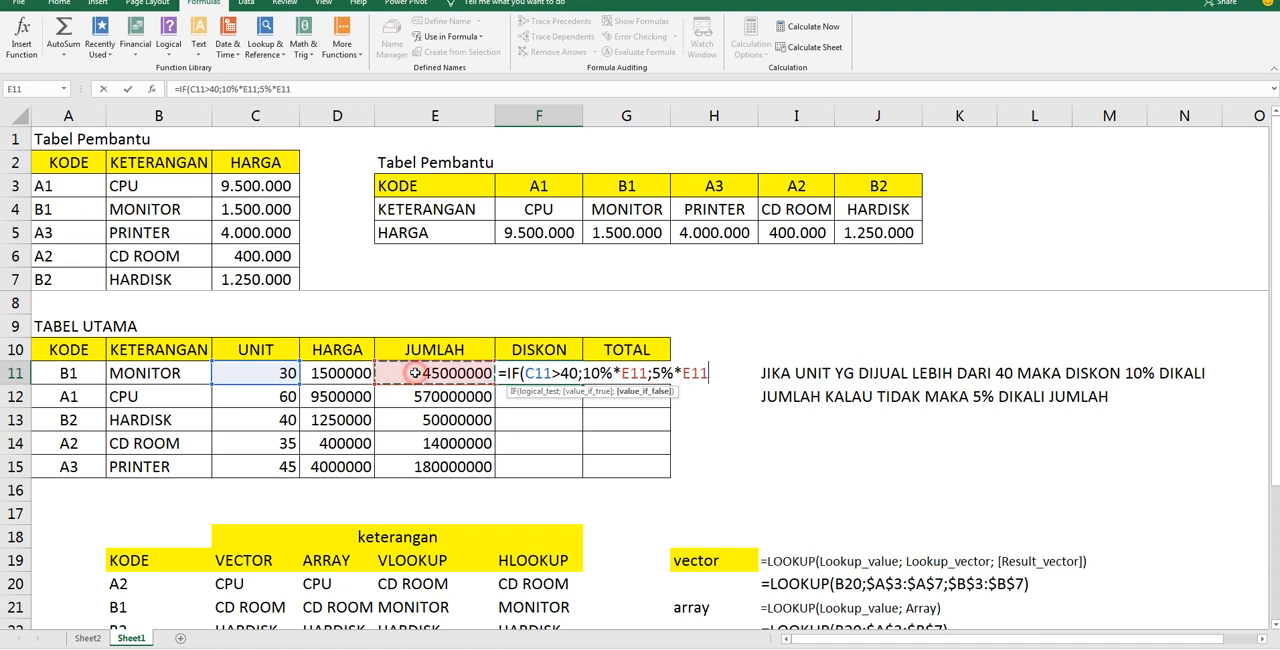
{"action": "type", "text": ")"}
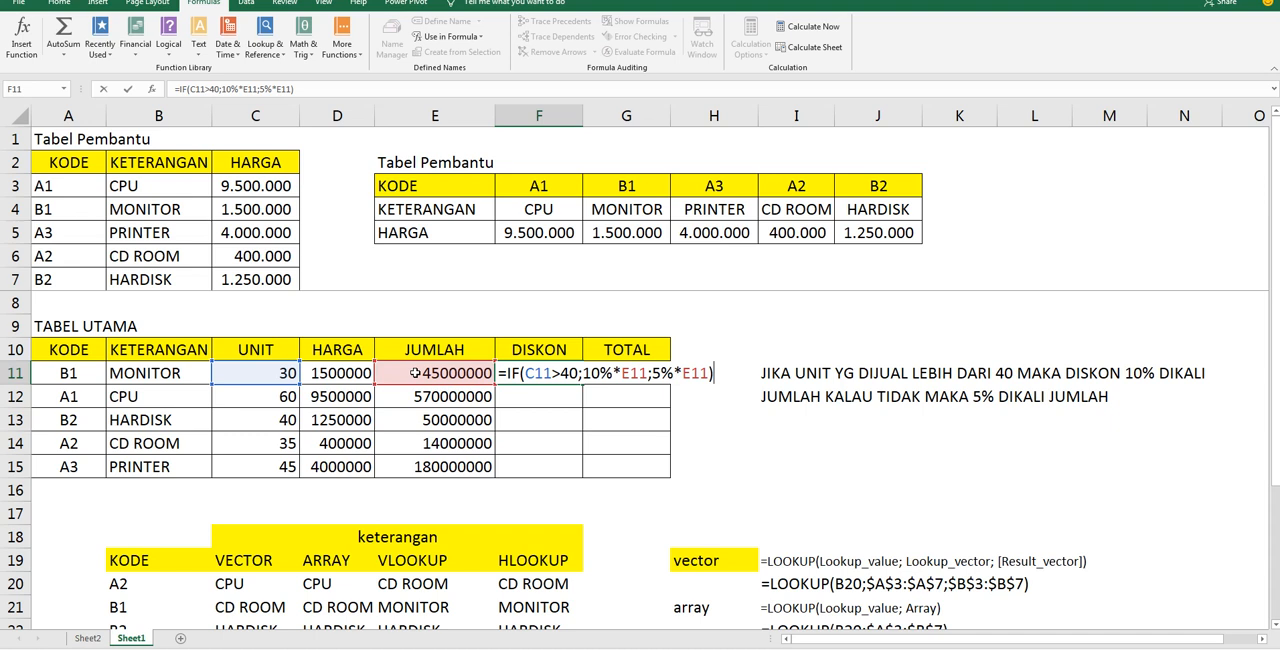
{"action": "key", "text": "Return"}
{"action": "key", "text": "Up"}
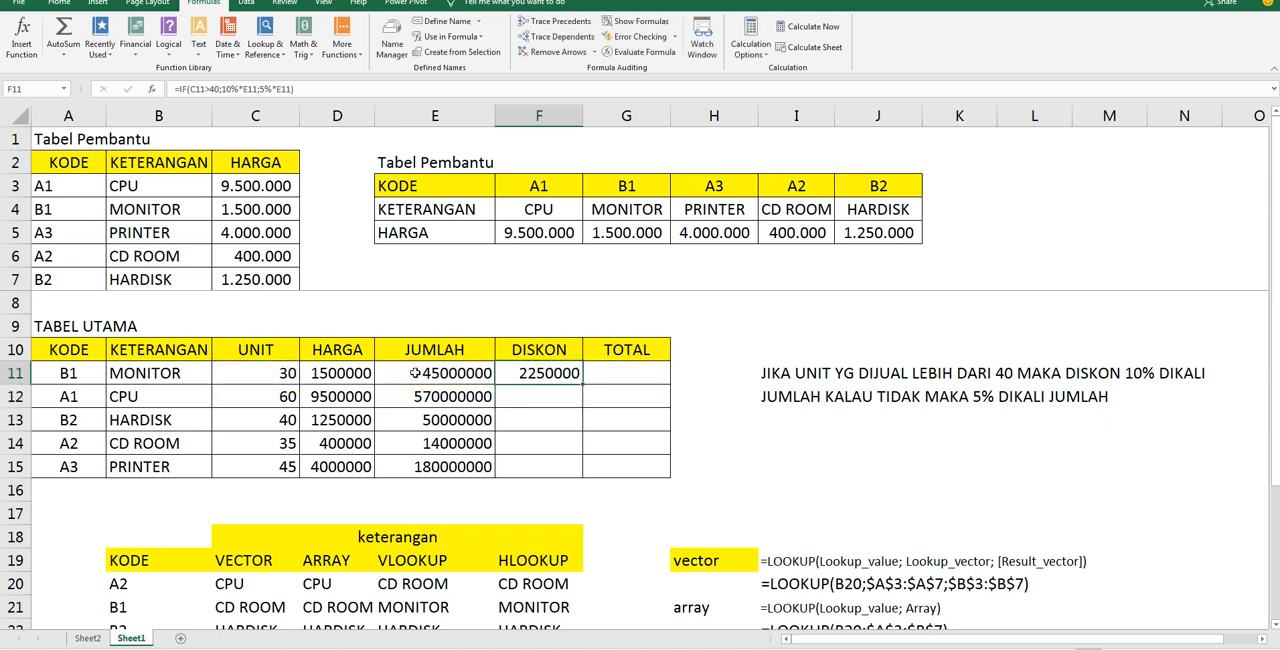
{"action": "double_click", "coordinate": [582, 384]}
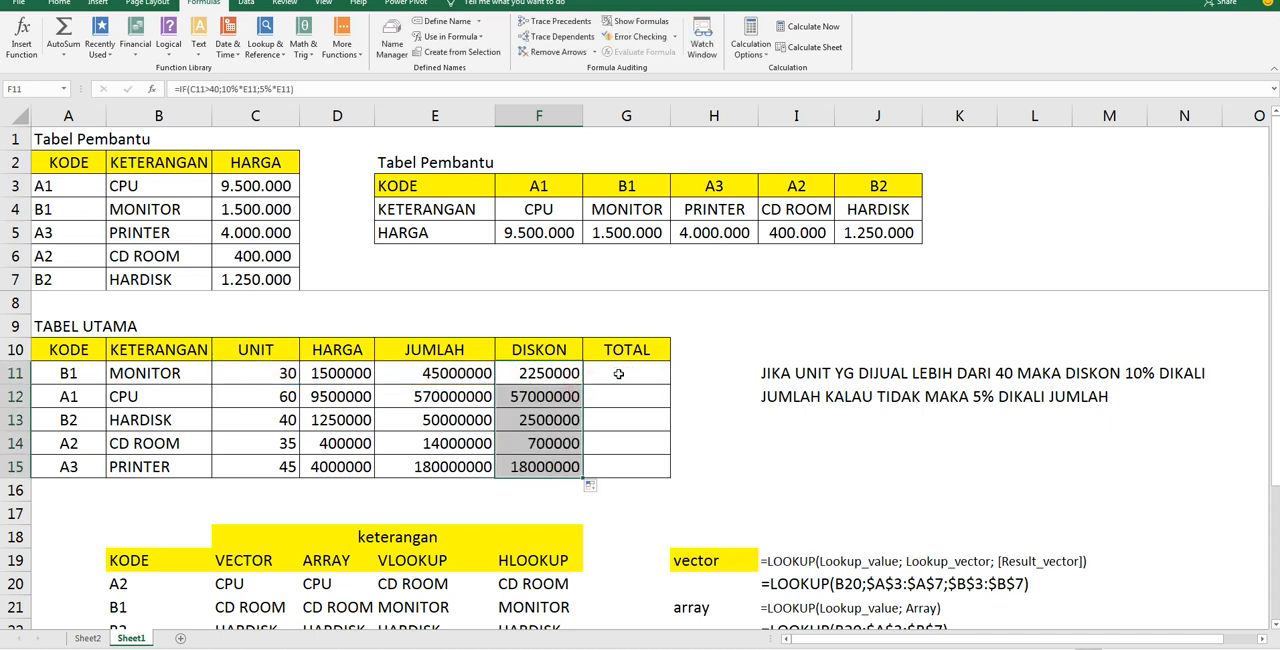
Rewrite the DISKON formula in F11 as =IF(C11>40;10%;5%)*E11 and fill it down through F15
{"action": "double_click", "coordinate": [543, 372]}
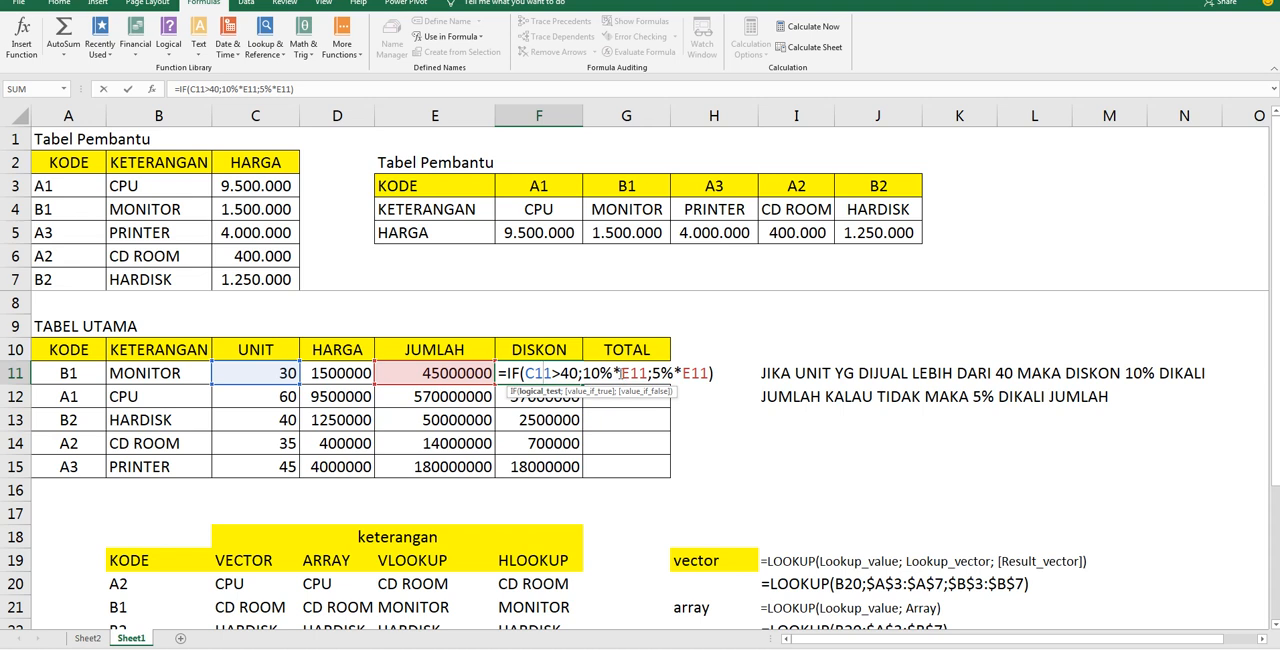
{"action": "left_click_drag", "start_coordinate": [613, 373], "coordinate": [718, 381]}
{"action": "key", "text": "BackSpace"}
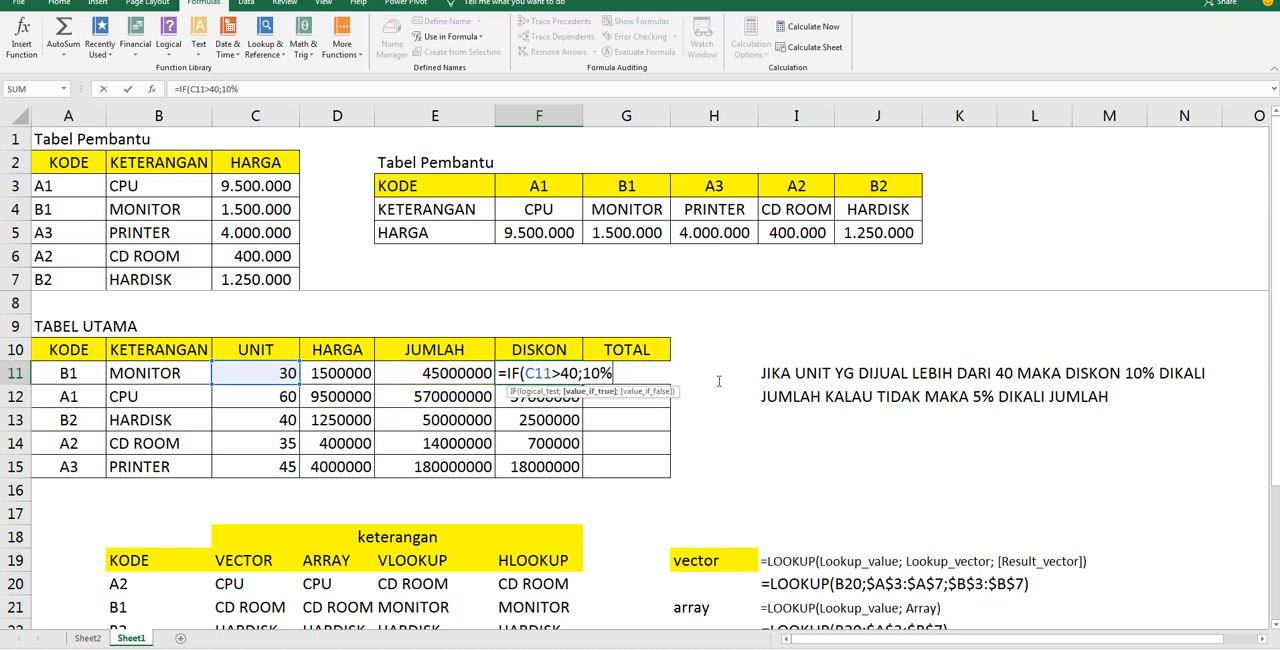
{"action": "type", "text": ";5%"}
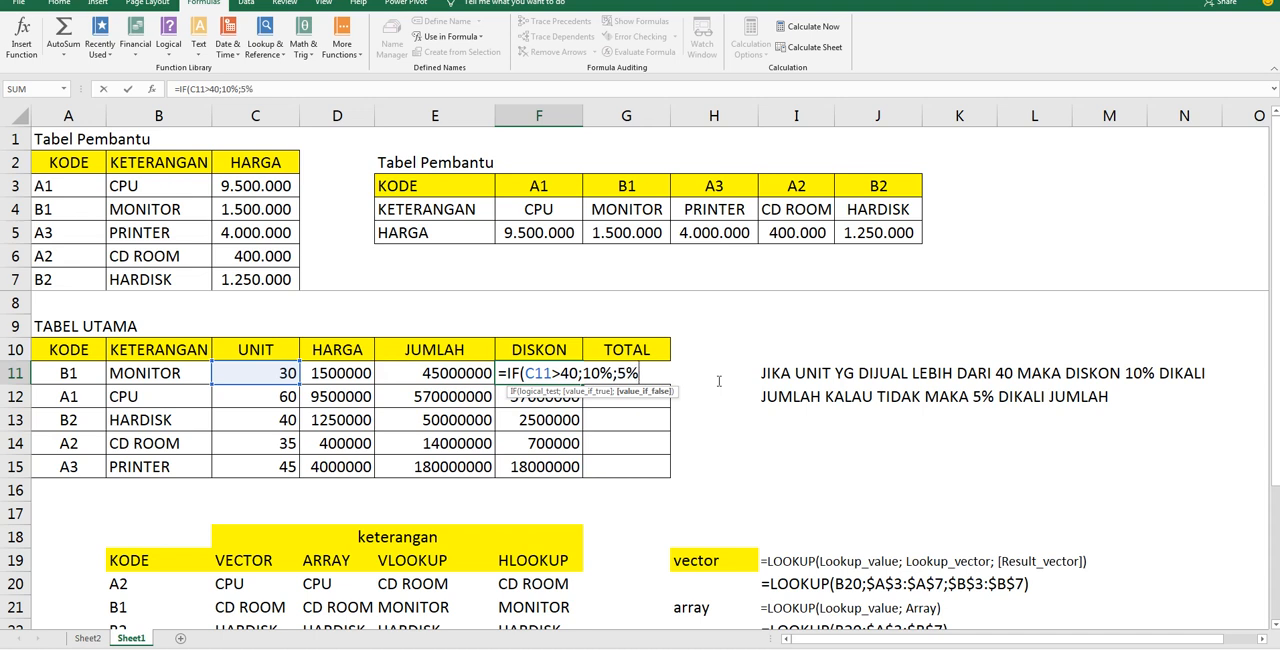
{"action": "type", "text": ")*"}
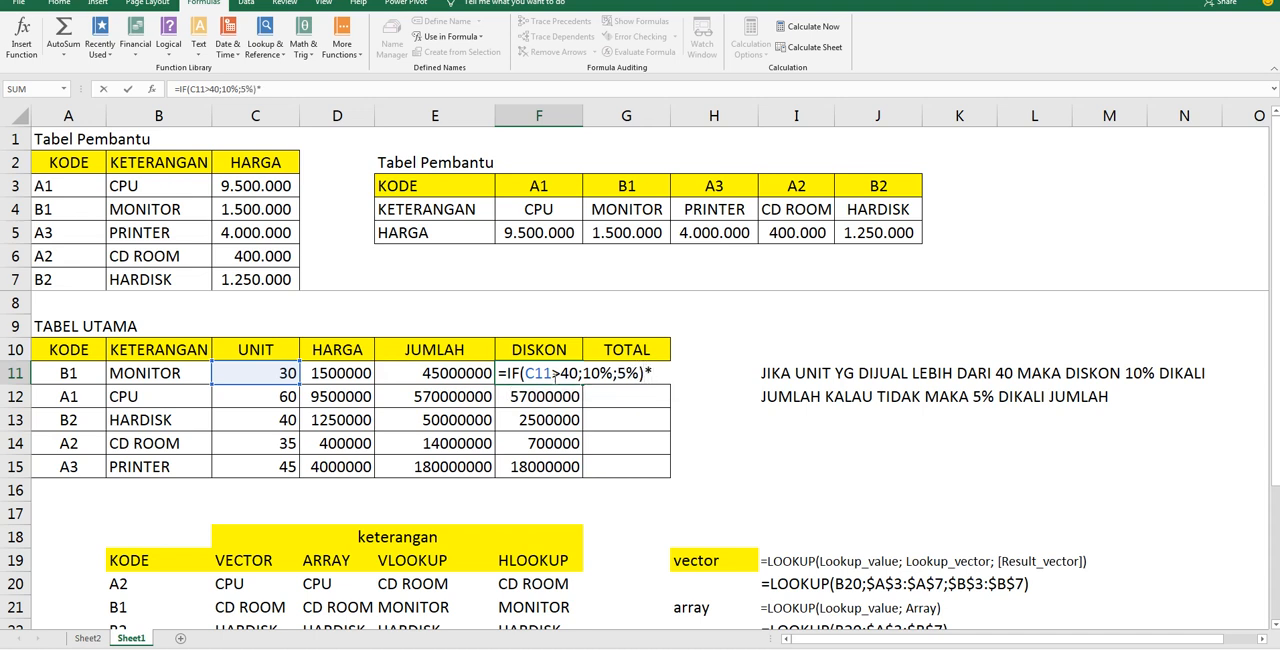
{"action": "left_click", "coordinate": [455, 372]}
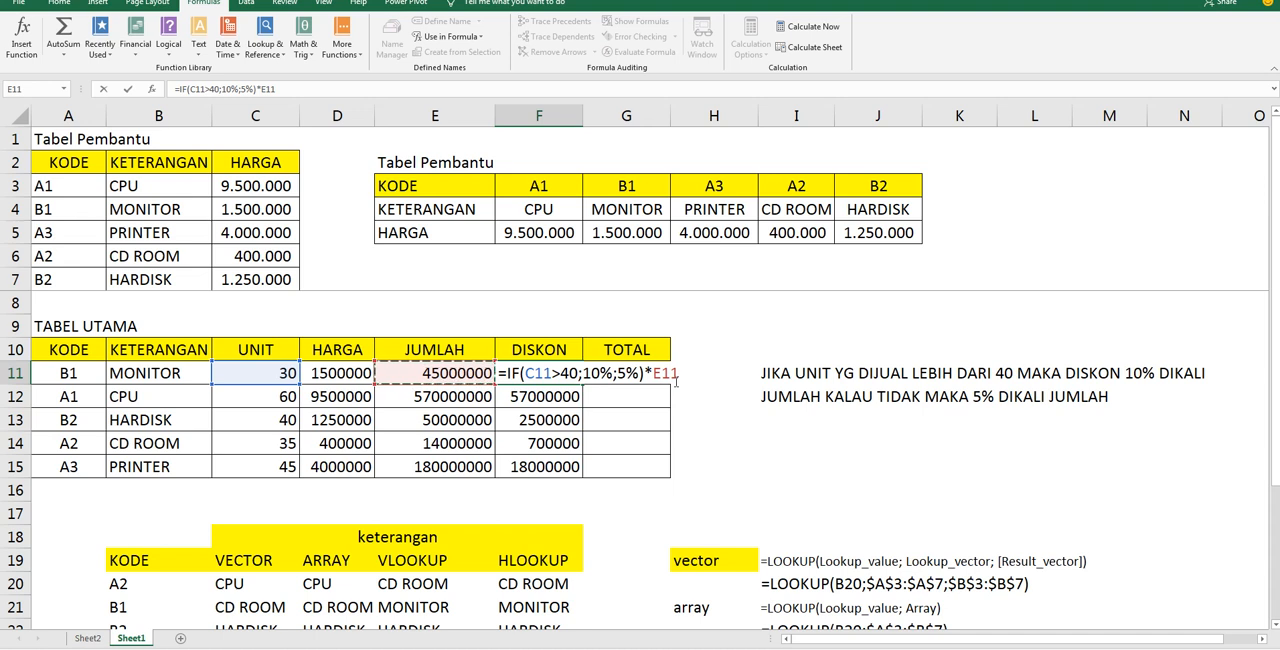
{"action": "left_click_drag", "start_coordinate": [650, 373], "coordinate": [684, 373]}
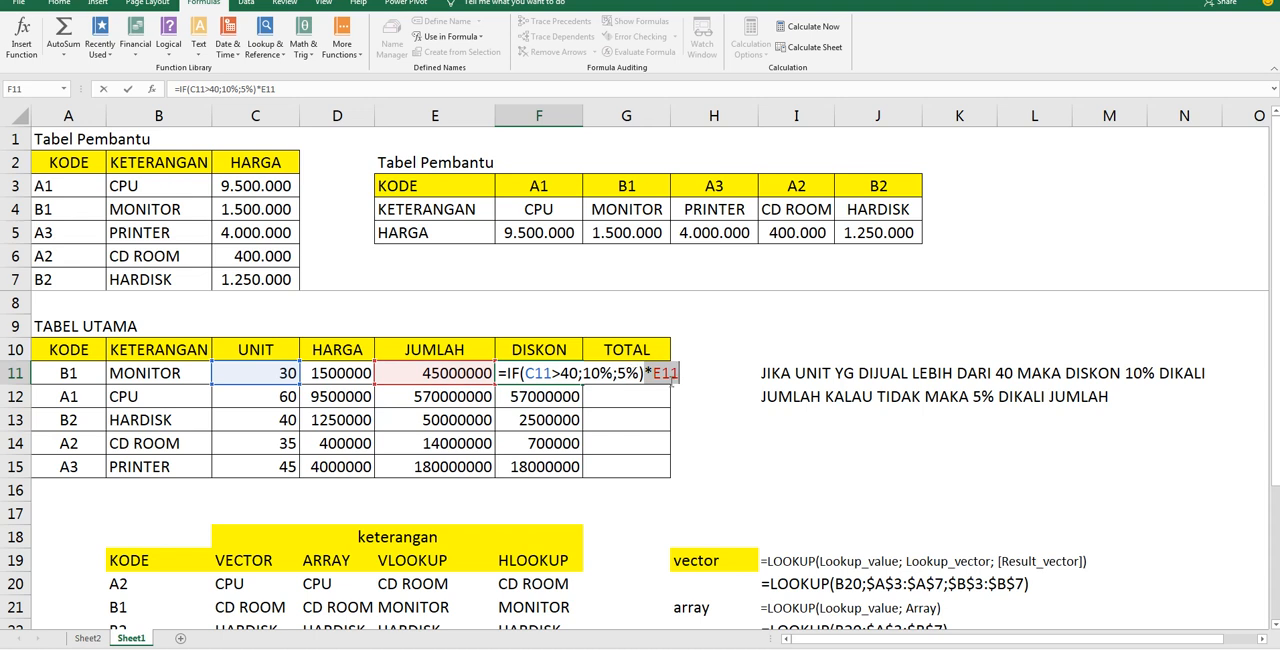
{"action": "left_click", "coordinate": [688, 377]}
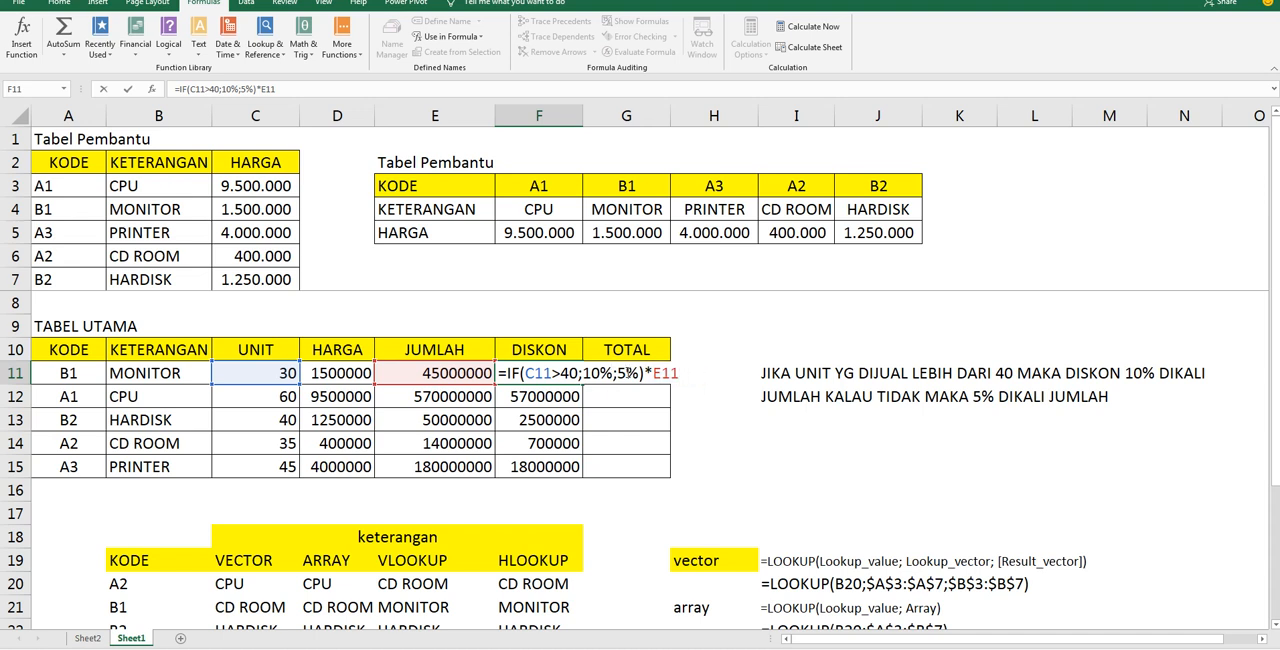
{"action": "key", "text": "ctrl+Return"}
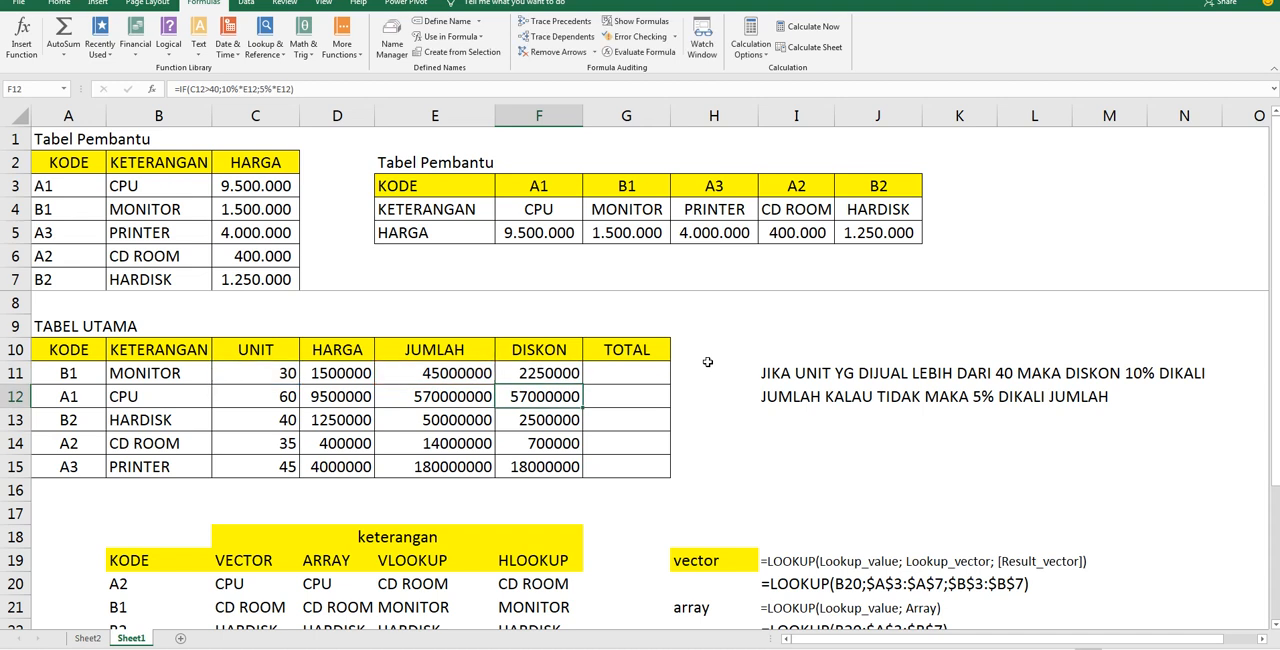
{"action": "left_click_drag", "start_coordinate": [583, 383], "coordinate": [579, 462]}
Enter =E11-F11 in TOTAL cell G11 and fill it down through G15
{"action": "left_click", "coordinate": [614, 367]}
{"action": "type", "text": "="}
{"action": "left_click", "coordinate": [482, 373]}
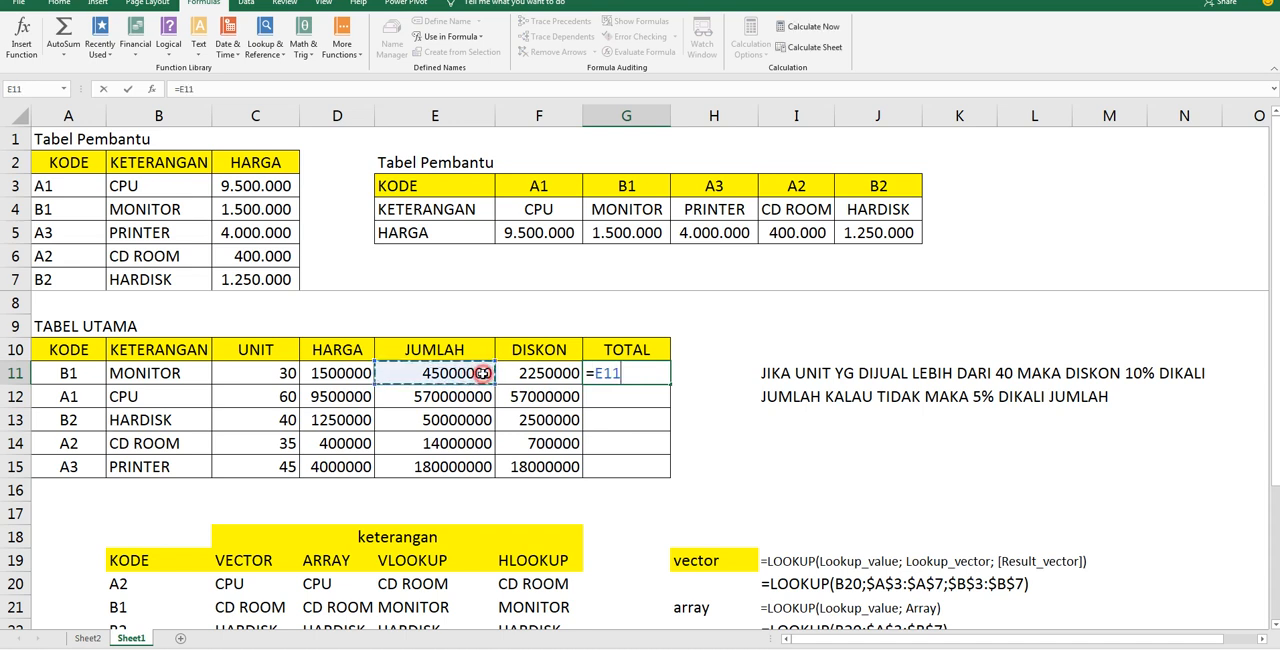
{"action": "type", "text": "-"}
{"action": "left_click", "coordinate": [538, 371]}
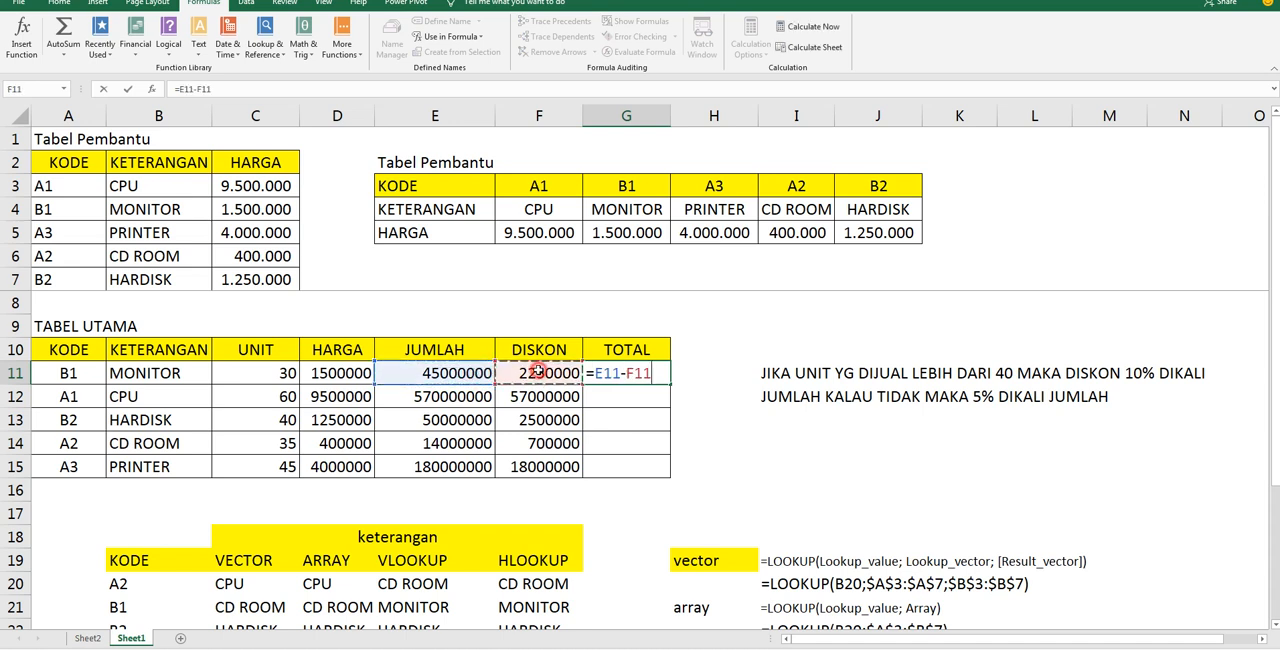
{"action": "key", "text": "Return"}
{"action": "left_click", "coordinate": [646, 373]}
{"action": "left_click_drag", "start_coordinate": [670, 385], "coordinate": [662, 470]}
Apply the comma number style to the HARGA through TOTAL values in D11:G15
{"action": "left_click_drag", "start_coordinate": [358, 373], "coordinate": [614, 473]}
{"action": "left_click", "coordinate": [63, 3]}
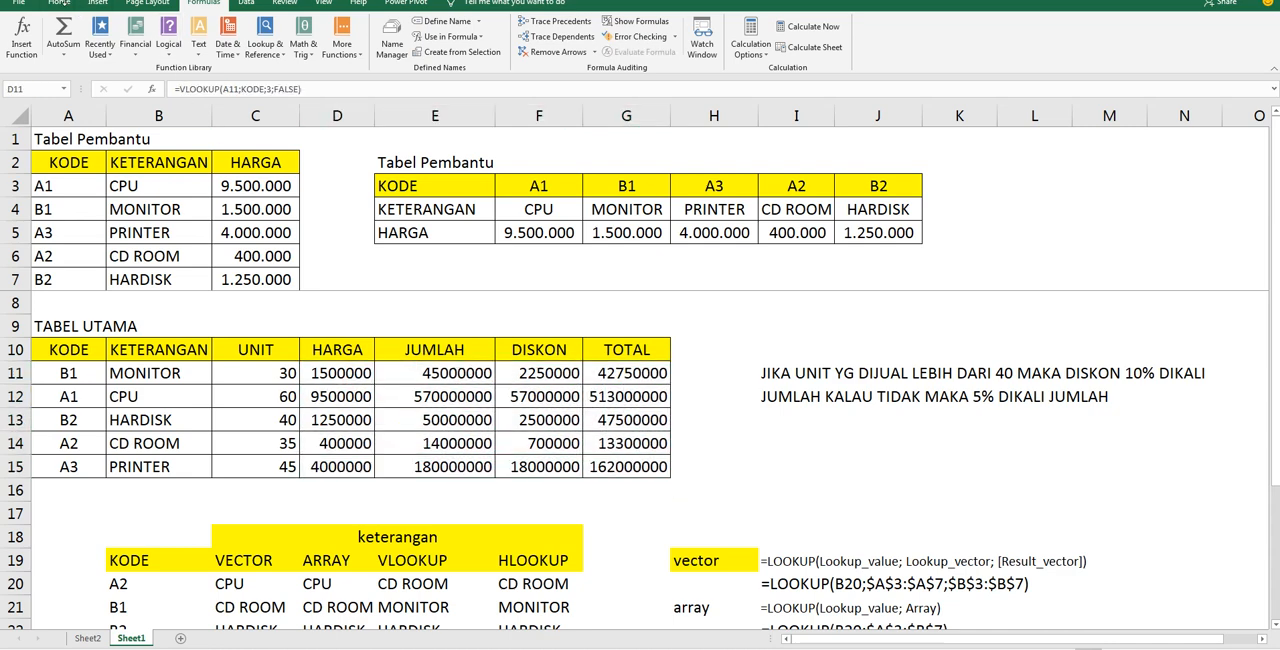
{"action": "left_click", "coordinate": [62, 3]}
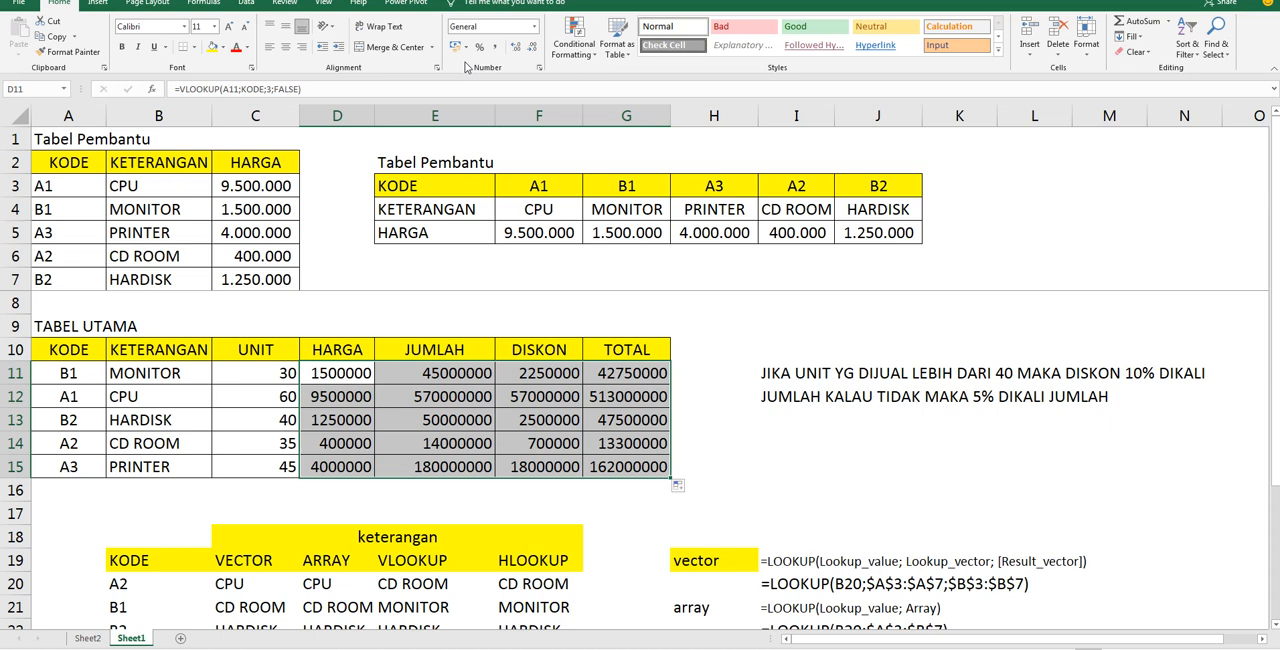
{"action": "left_click", "coordinate": [495, 49]}
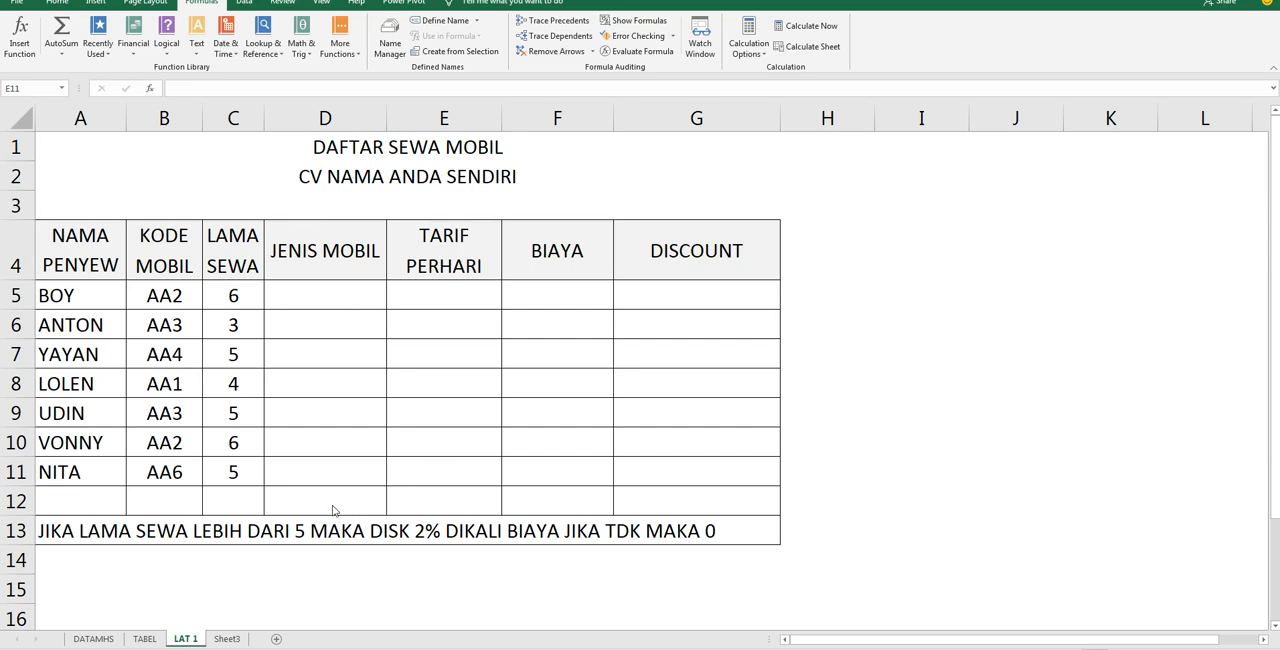
Open the DATAMHS sheet and select PRG cell D16 in the student data table
{"action": "left_click", "coordinate": [95, 638]}
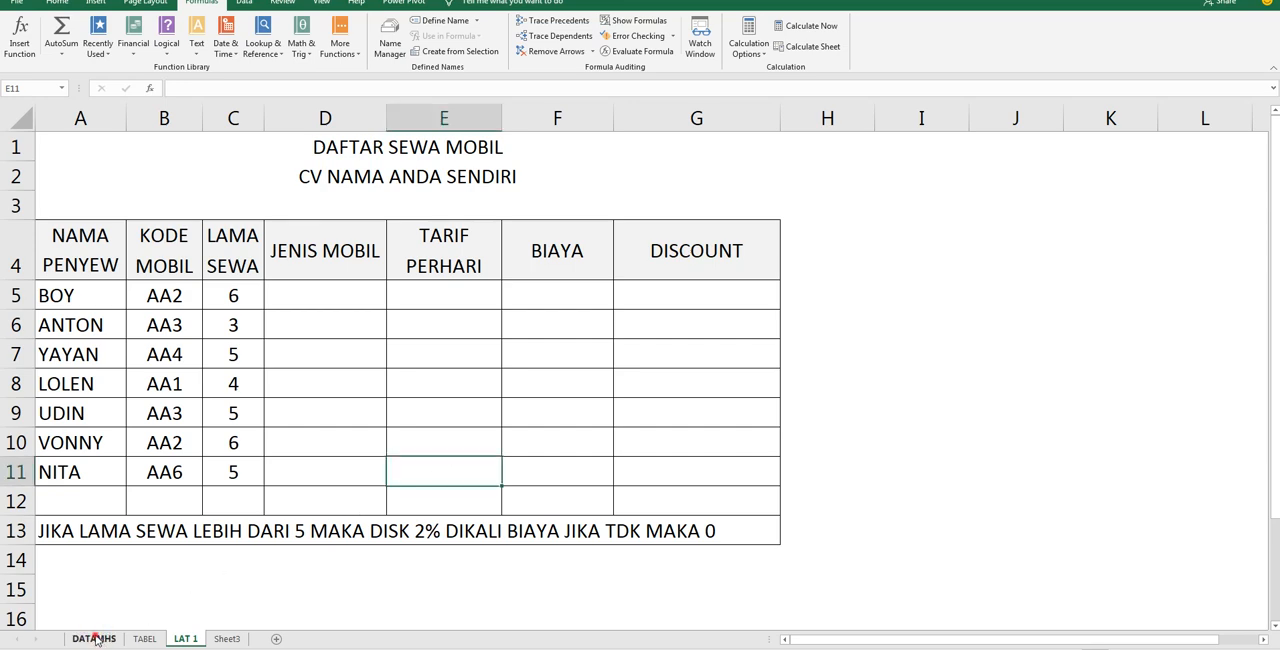
{"action": "left_click", "coordinate": [298, 326]}
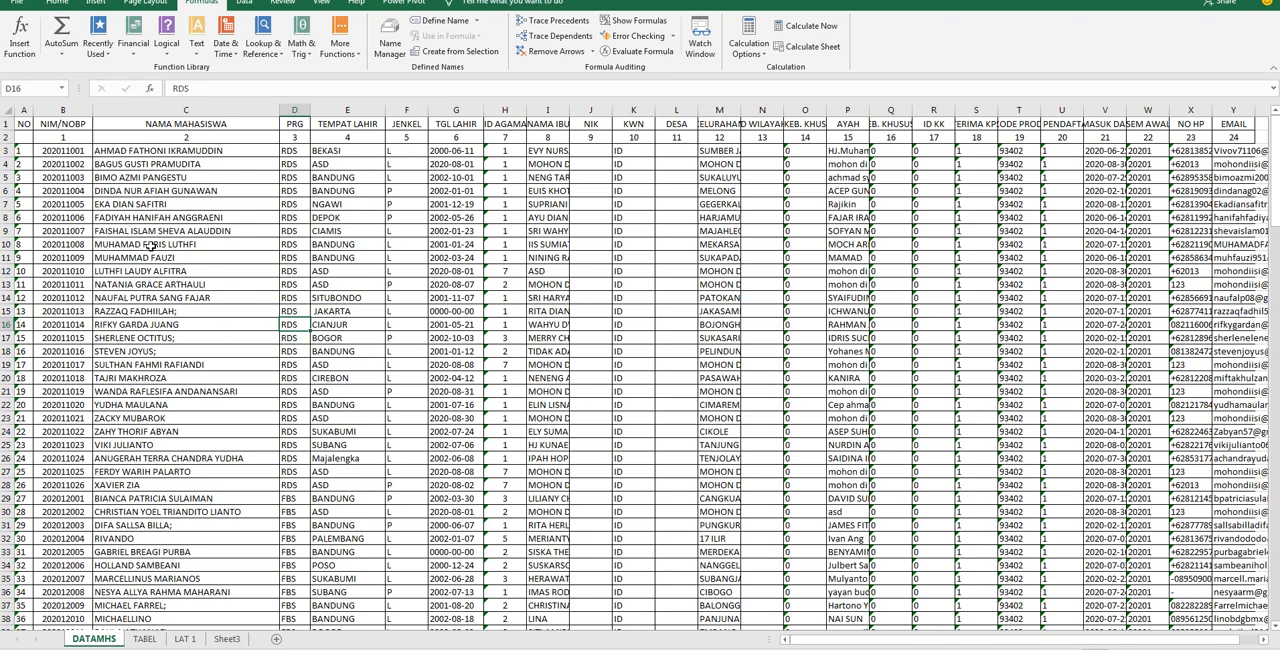
Select the student data on the DATAMHS sheet from B3 to the end of the table and name the range MHS
{"action": "left_click_drag", "start_coordinate": [68, 152], "coordinate": [943, 564]}
{"action": "left_click_drag", "start_coordinate": [943, 639], "coordinate": [832, 643]}
{"action": "scroll", "coordinate": [663, 449], "scroll_direction": "up", "scroll_amount": 20}
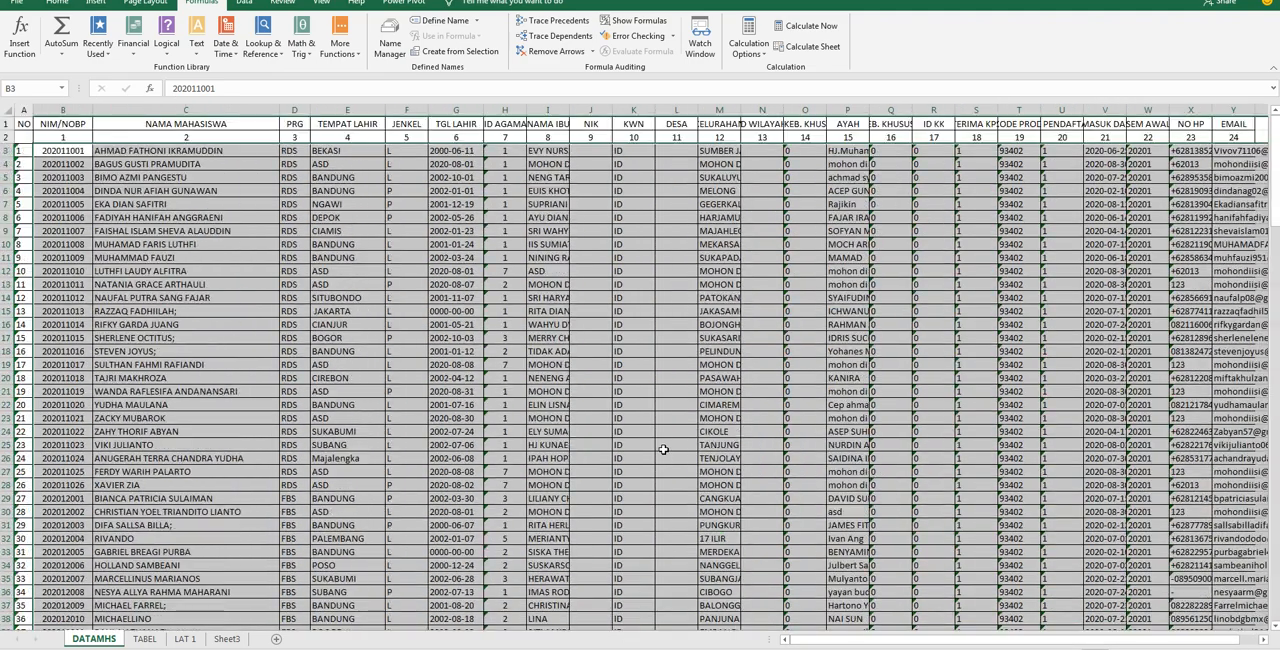
{"action": "left_click", "coordinate": [27, 88]}
{"action": "type", "text": "MHS"}
{"action": "left_click", "coordinate": [10, 84]}
{"action": "key", "text": "Return"}
Examine the code cells and data areas of the VLOOKUP and HLOOKUP tables on the TABEL sheet
{"action": "left_click", "coordinate": [144, 638]}
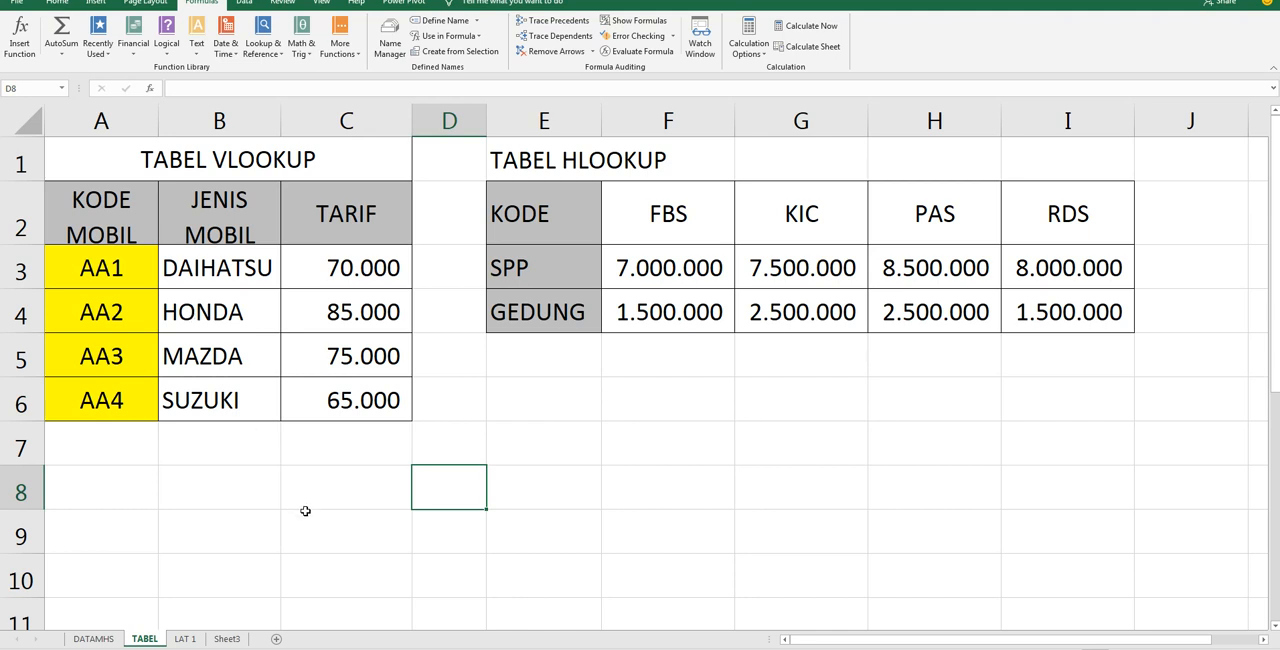
{"action": "left_click_drag", "start_coordinate": [124, 270], "coordinate": [124, 400]}
{"action": "left_click_drag", "start_coordinate": [668, 214], "coordinate": [1134, 249]}
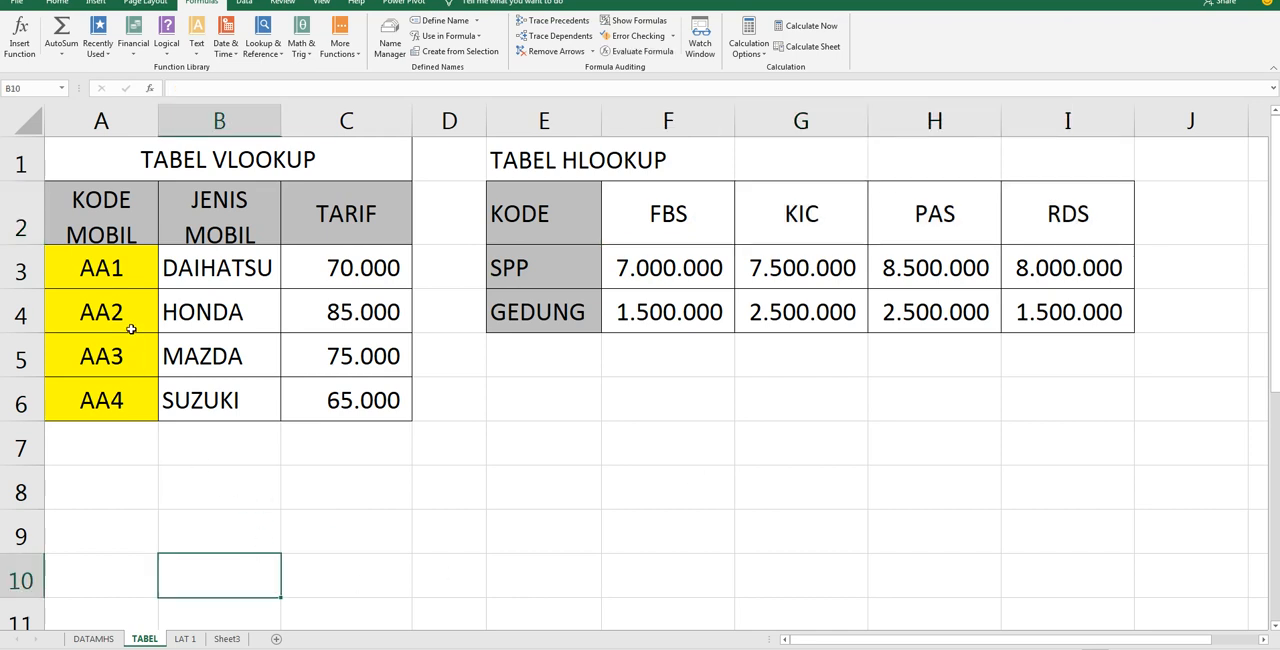
{"action": "left_click", "coordinate": [114, 268]}
{"action": "left_click_drag", "start_coordinate": [139, 275], "coordinate": [371, 398]}
{"action": "left_click_drag", "start_coordinate": [134, 258], "coordinate": [344, 403]}
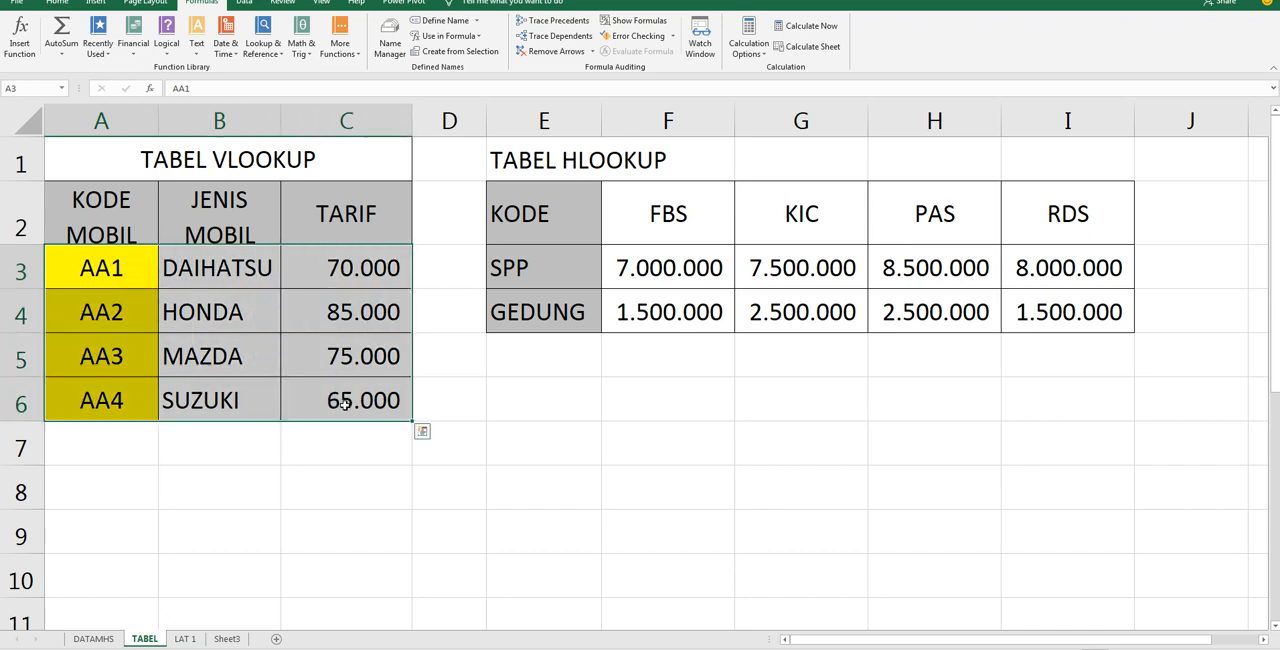
{"action": "left_click_drag", "start_coordinate": [116, 271], "coordinate": [327, 421]}
{"action": "left_click", "coordinate": [133, 266]}
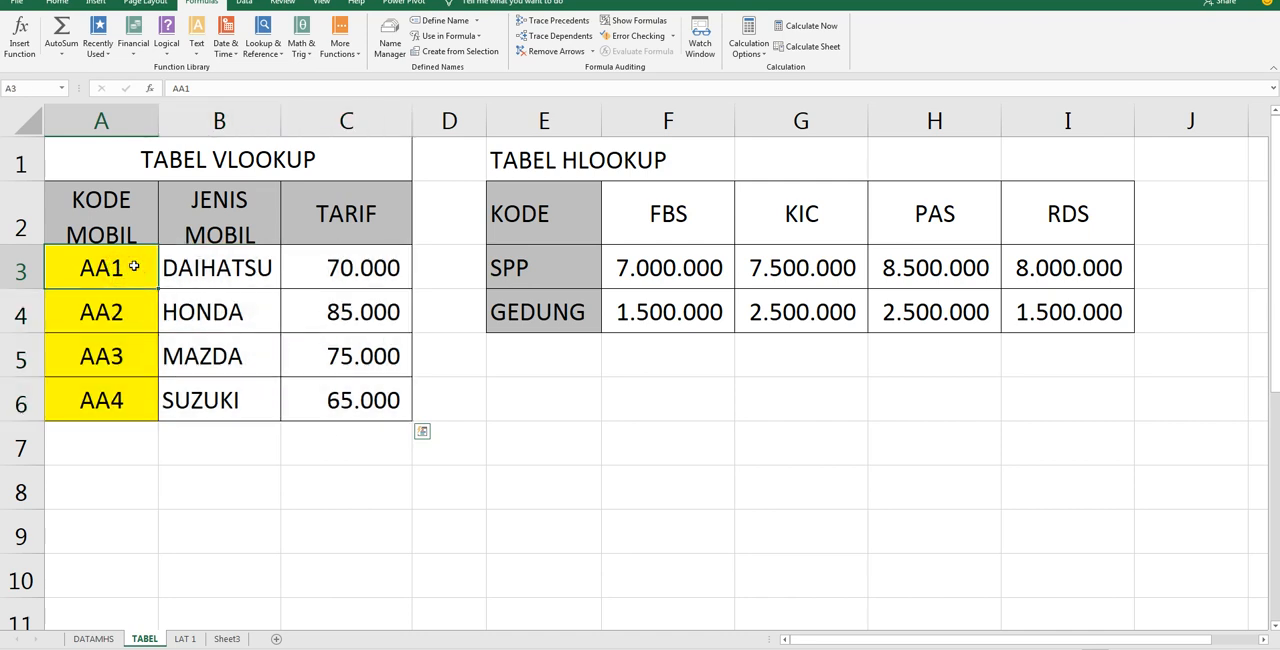
{"action": "left_click", "coordinate": [121, 210]}
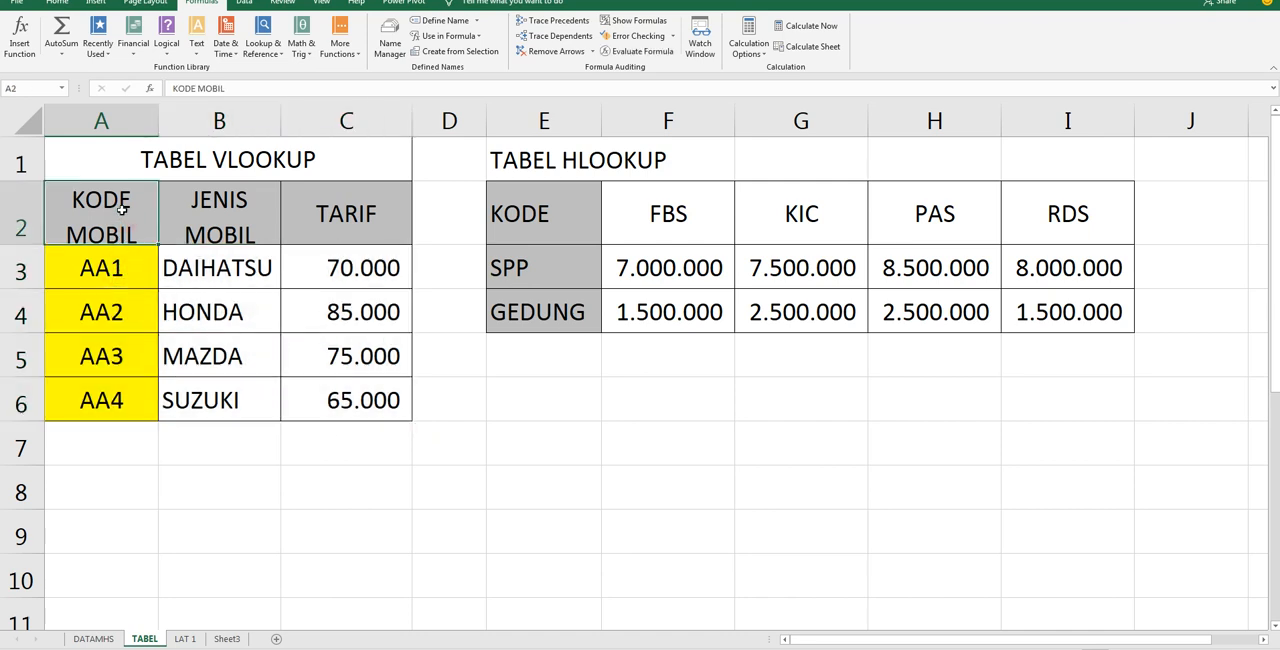
{"action": "left_click", "coordinate": [116, 268]}
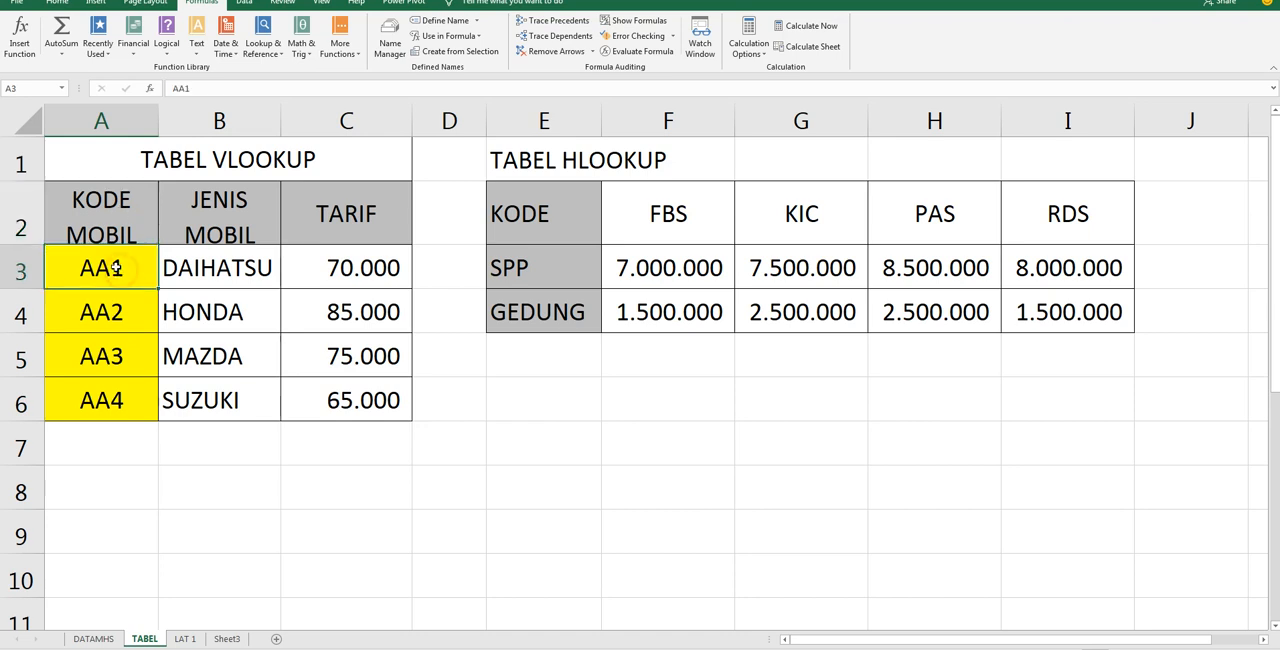
Name the VLOOKUP table data in A3:C6 MOBIL, leaving out the header row
{"action": "mouse_move", "coordinate": [116, 268]}
{"action": "left_mouse_down"}
{"action": "mouse_move", "coordinate": [218, 368]}
{"action": "mouse_move", "coordinate": [358, 408]}
{"action": "left_mouse_up"}
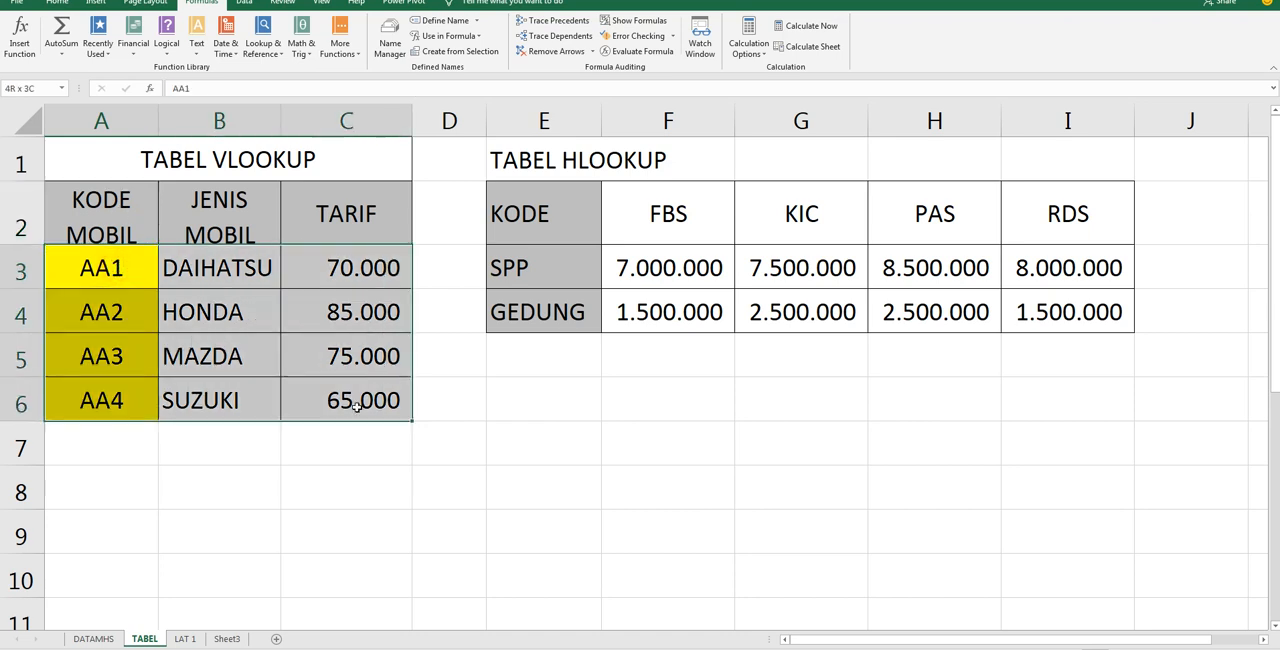
{"action": "left_click", "coordinate": [37, 88]}
{"action": "key", "text": "Return"}
Name the HLOOKUP table data in F2:I4 MOBIL2, leaving out the row labels
{"action": "left_click", "coordinate": [677, 210]}
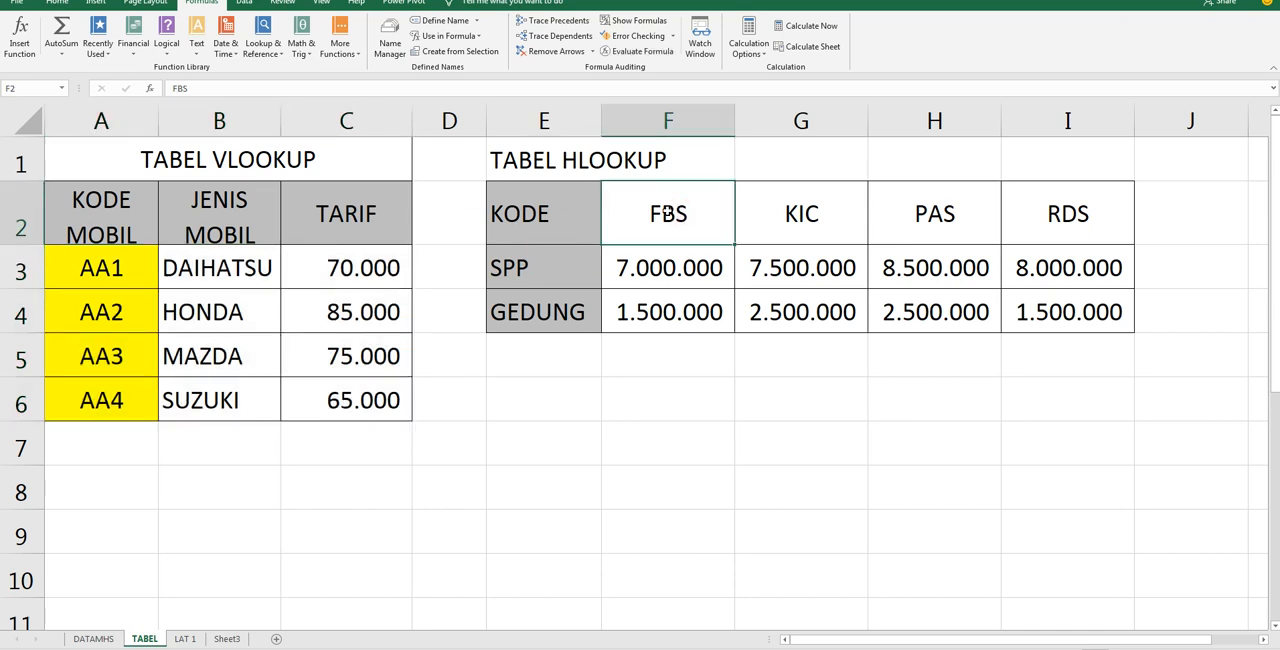
{"action": "left_click", "coordinate": [549, 212]}
{"action": "left_click_drag", "start_coordinate": [679, 216], "coordinate": [1032, 312]}
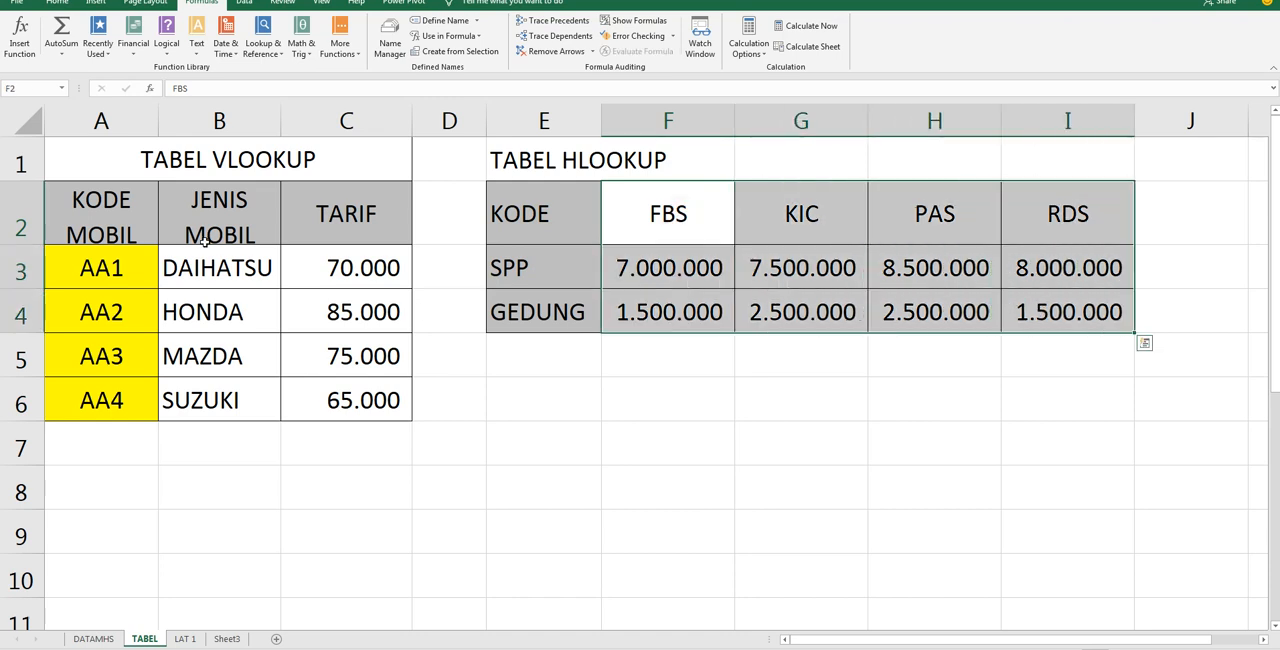
{"action": "left_click", "coordinate": [36, 89]}
{"action": "type", "text": "MOBIL2"}
{"action": "key", "text": "Return"}
Check the MOBIL range A3:C6 on TABEL against the empty JENIS MOBIL column on LAT 1
{"action": "left_click", "coordinate": [108, 265]}
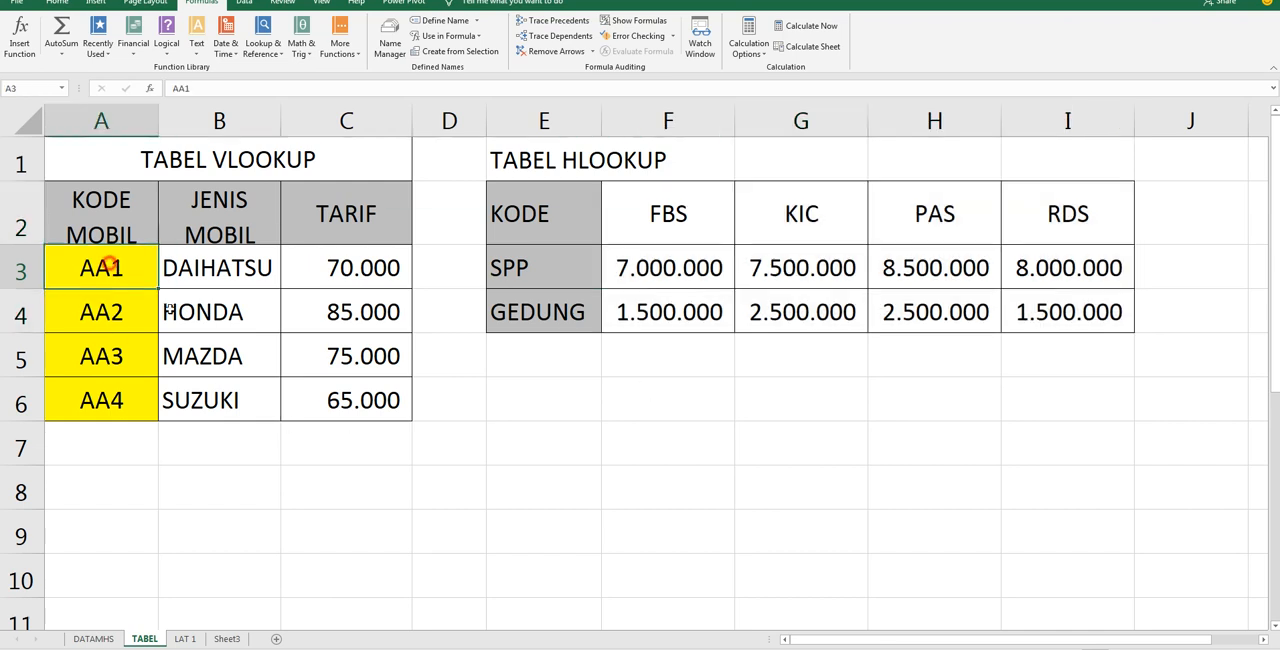
{"action": "left_click_drag", "start_coordinate": [170, 312], "coordinate": [332, 408]}
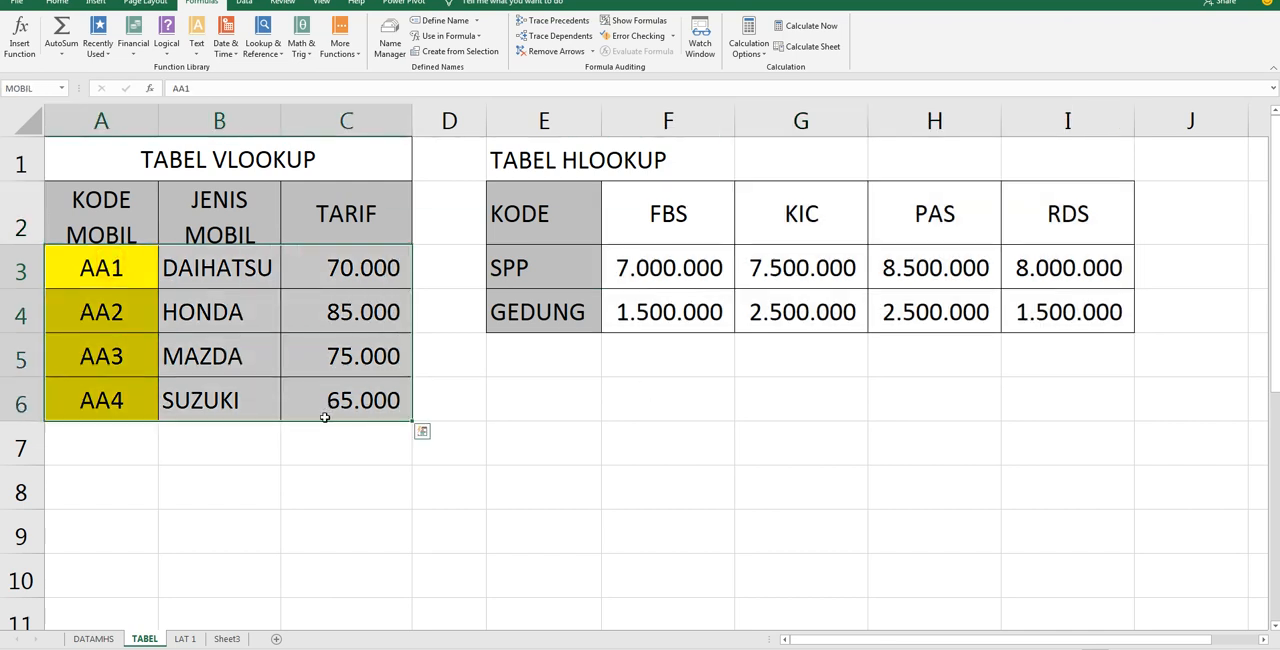
{"action": "left_click", "coordinate": [180, 640]}
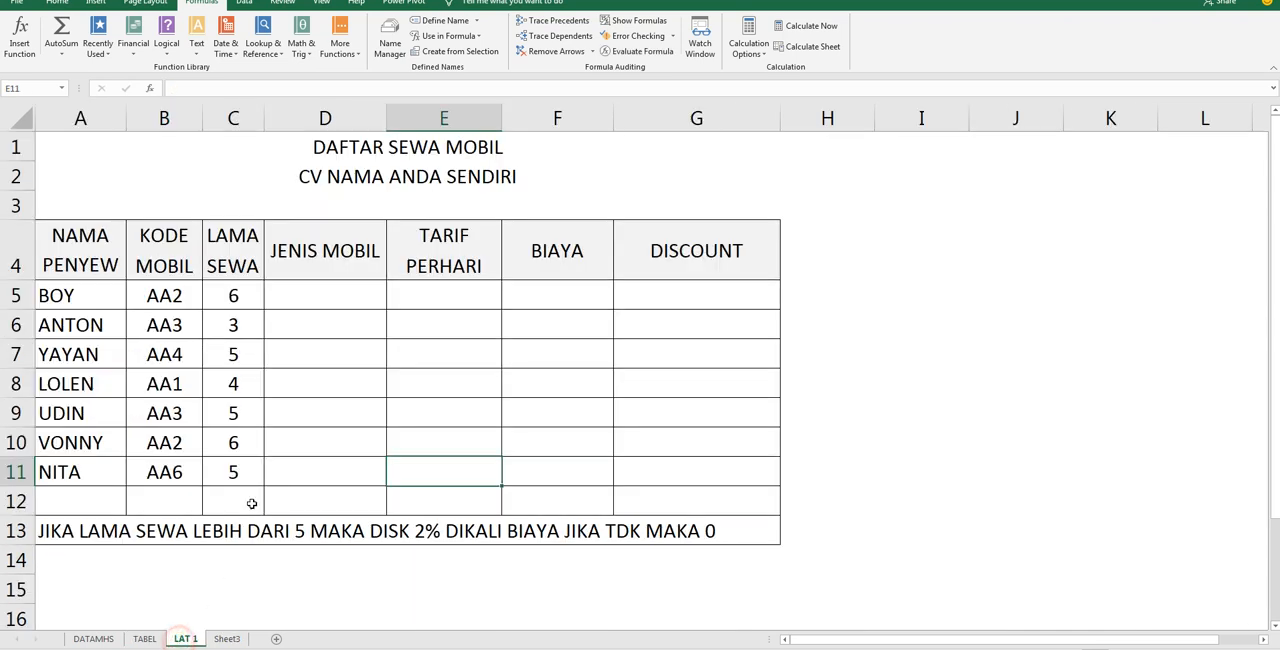
{"action": "left_click", "coordinate": [325, 293]}
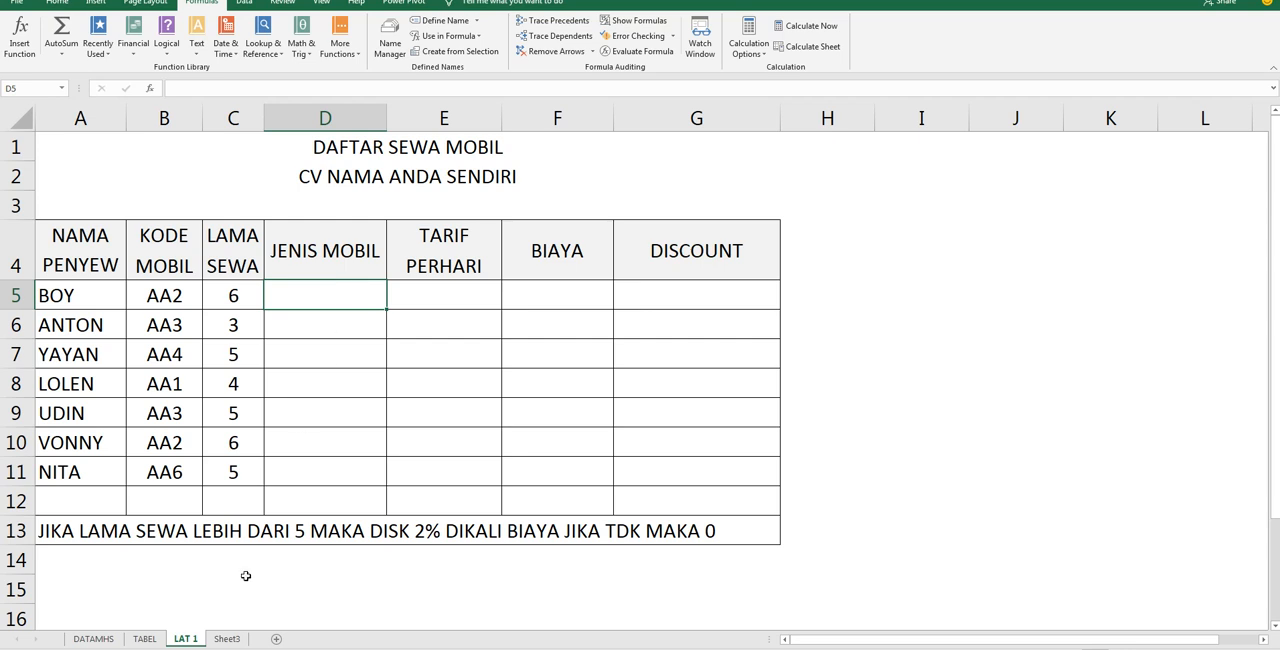
{"action": "left_click", "coordinate": [145, 640]}
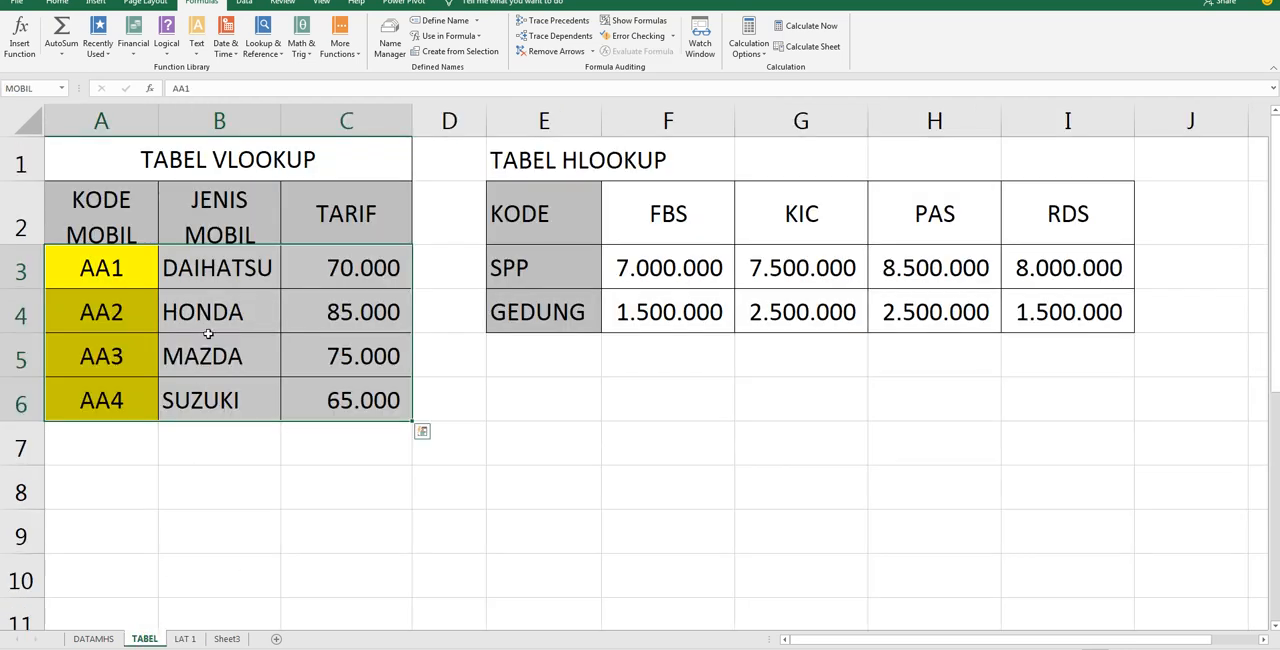
{"action": "left_click", "coordinate": [214, 272]}
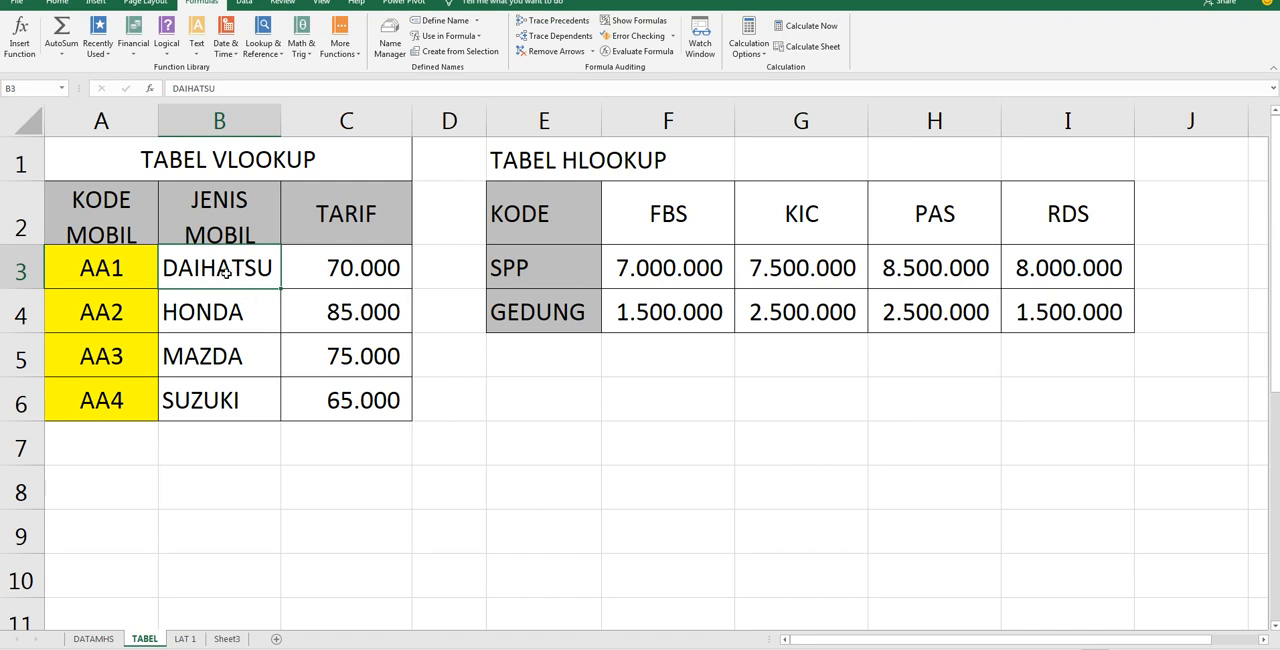
{"action": "left_click_drag", "start_coordinate": [100, 270], "coordinate": [340, 405]}
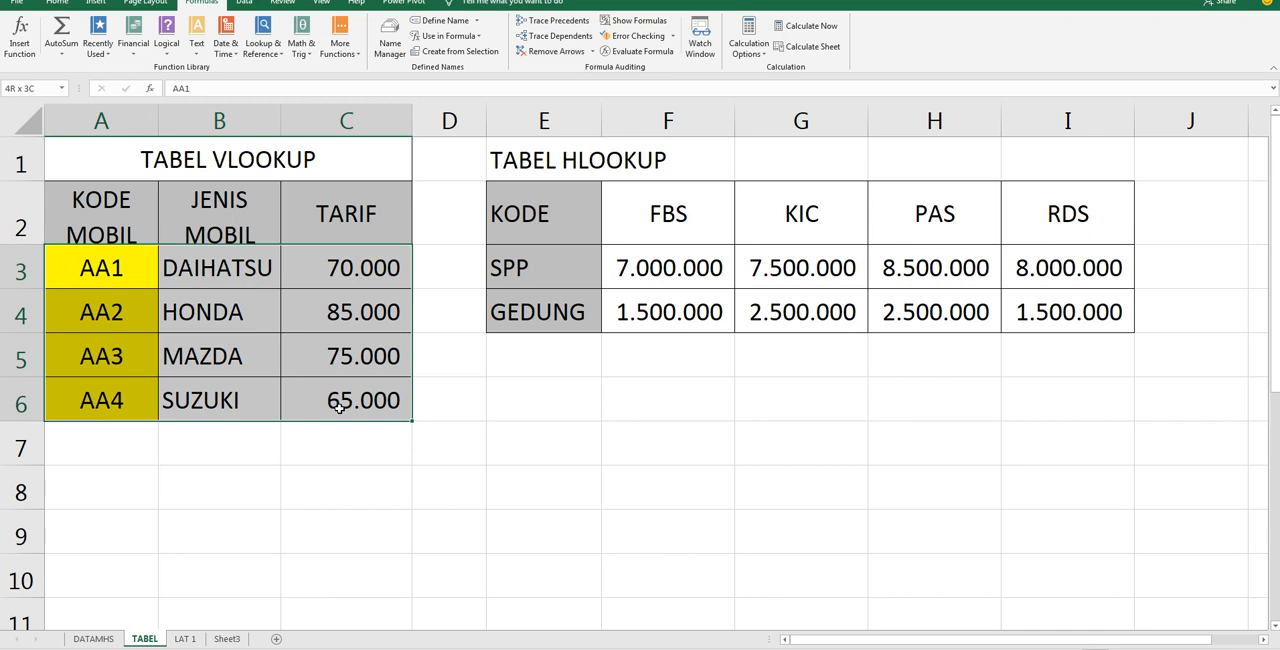
{"action": "left_click_drag", "start_coordinate": [340, 405], "coordinate": [340, 406]}
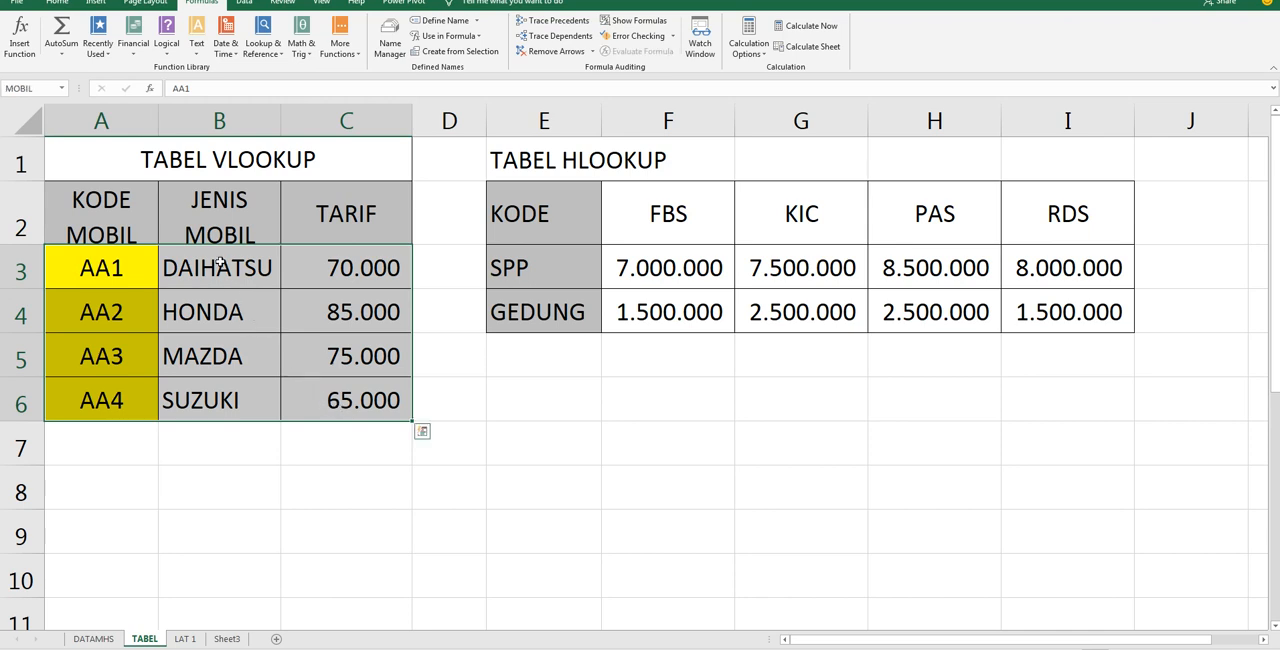
Begin a VLOOKUP formula in JENIS MOBIL cell D5 on LAT 1, using KODE MOBIL cell B5 as the lookup value
{"action": "left_click", "coordinate": [185, 638]}
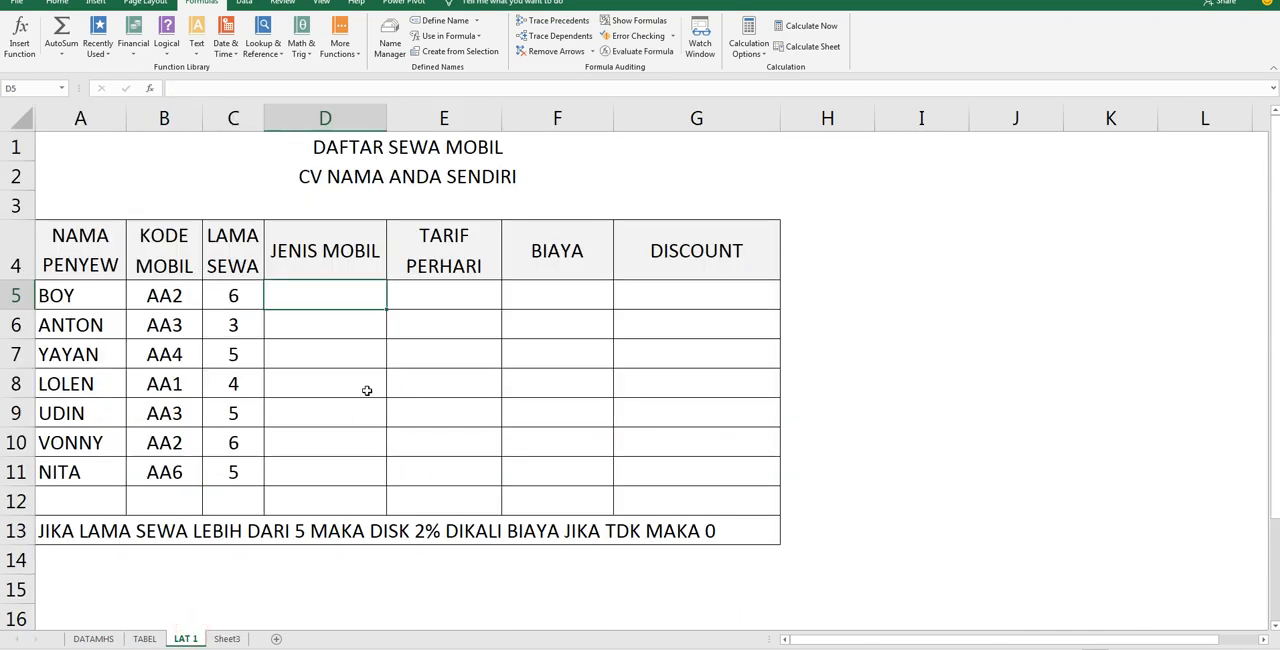
{"action": "type", "text": "=V"}
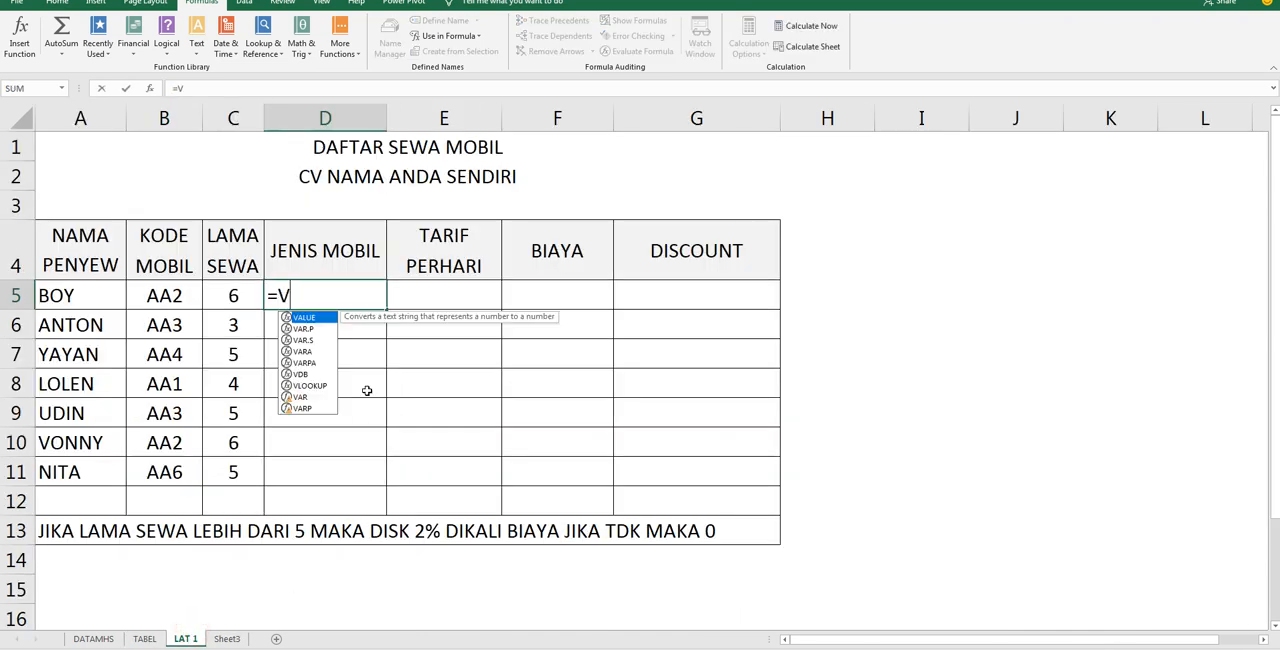
{"action": "type", "text": "LOOKU"}
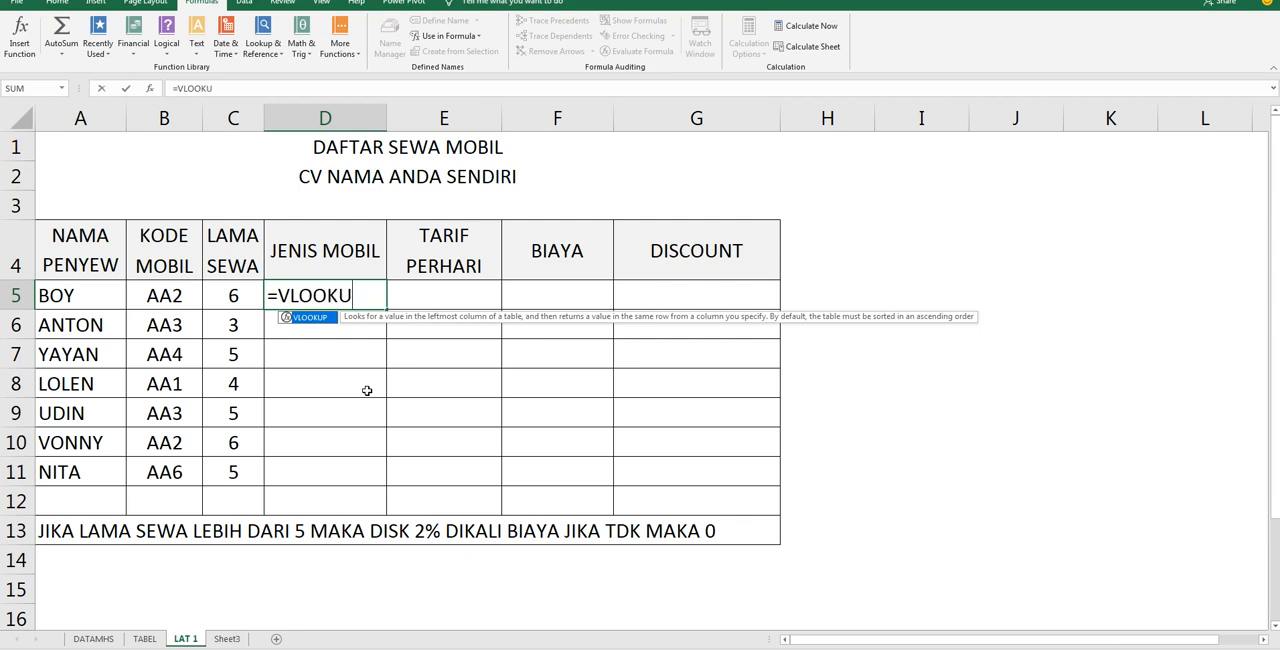
{"action": "type", "text": "P("}
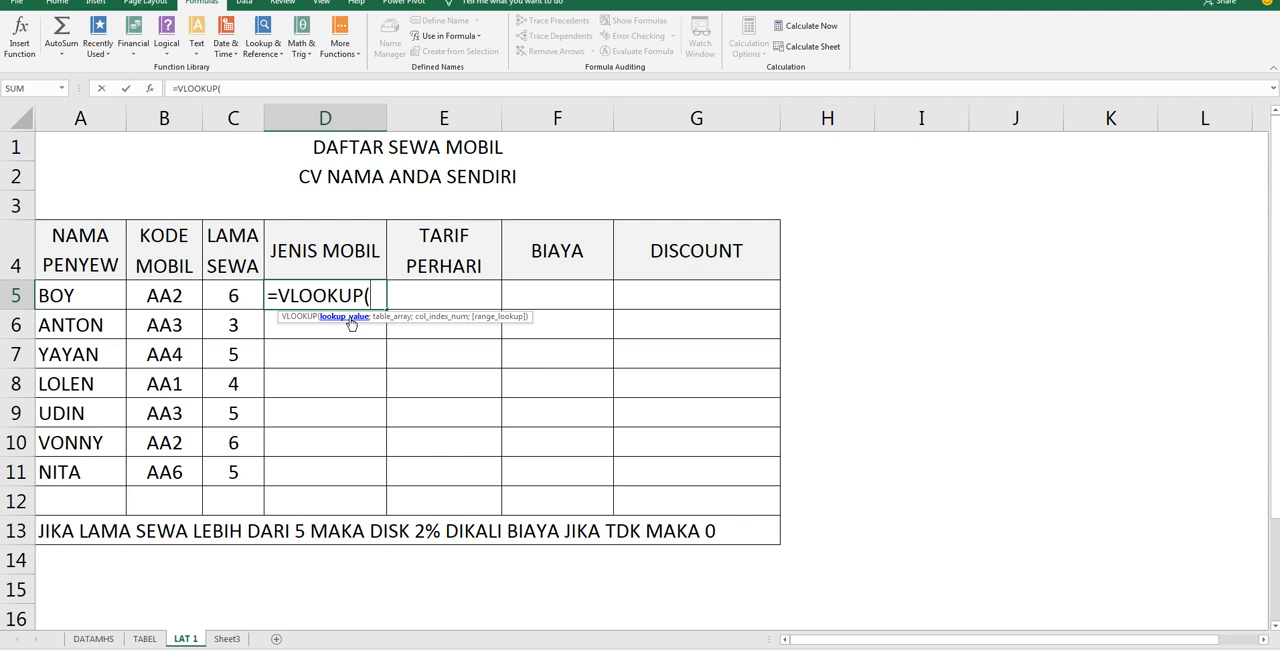
{"action": "left_click", "coordinate": [165, 296]}
{"action": "type", "text": ";"}
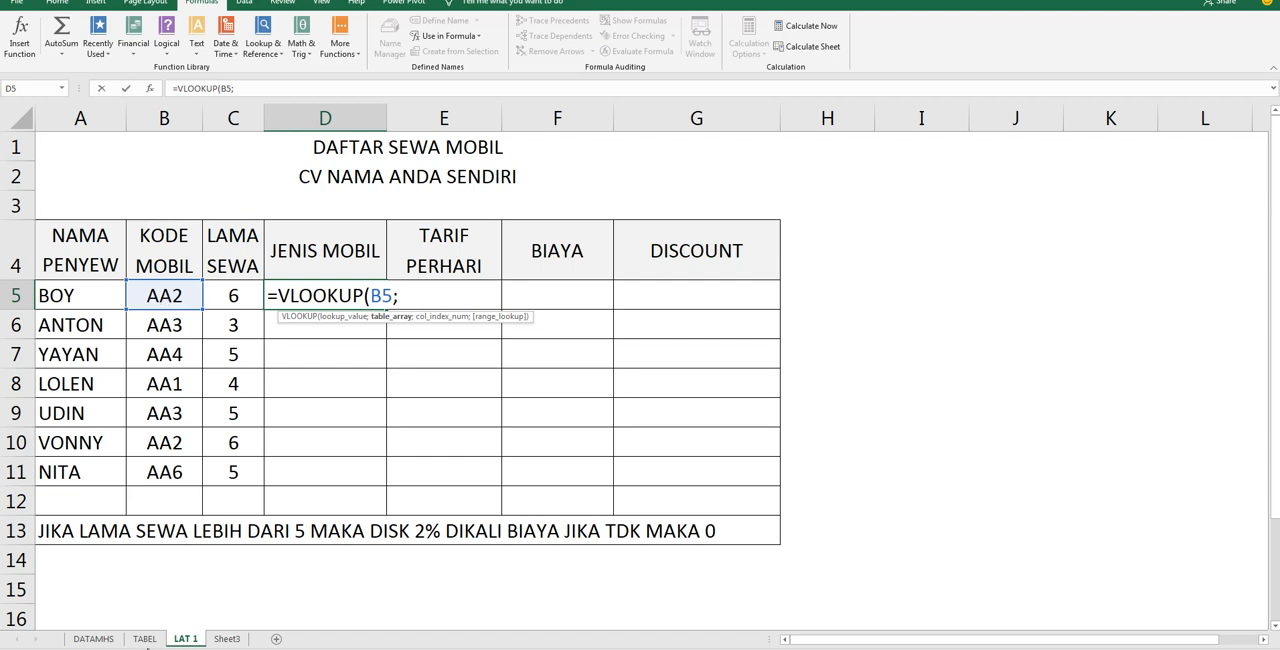
{"action": "left_click", "coordinate": [144, 638]}
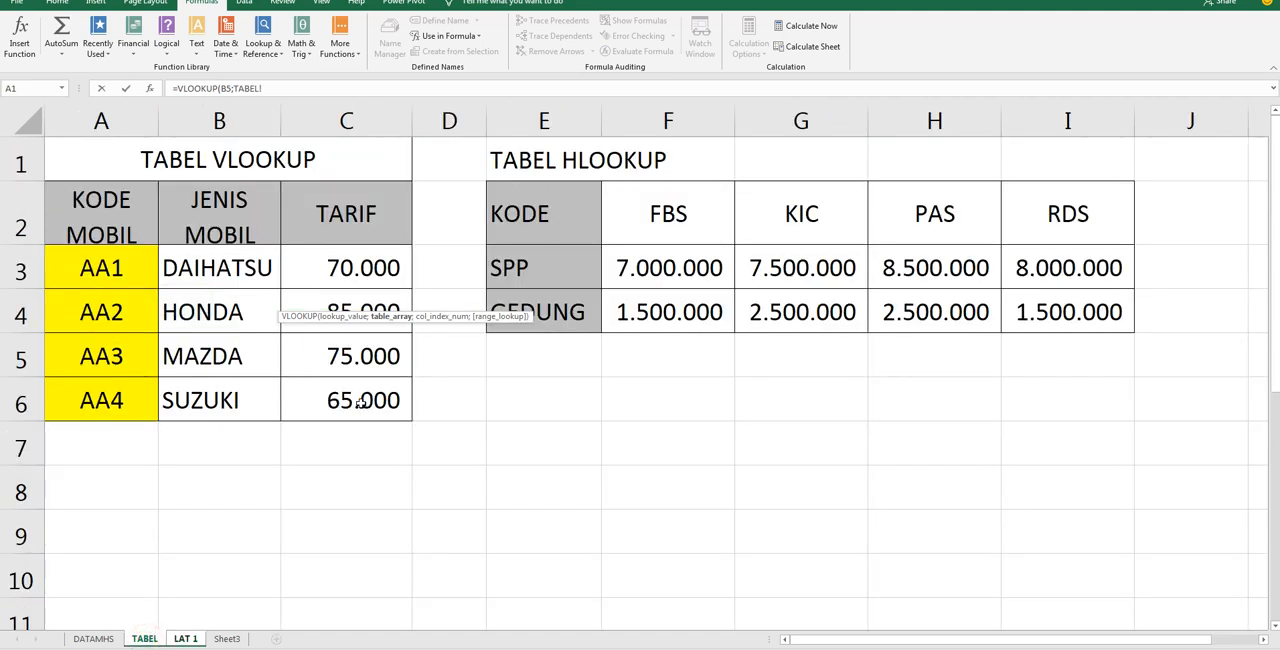
{"action": "left_click", "coordinate": [185, 638]}
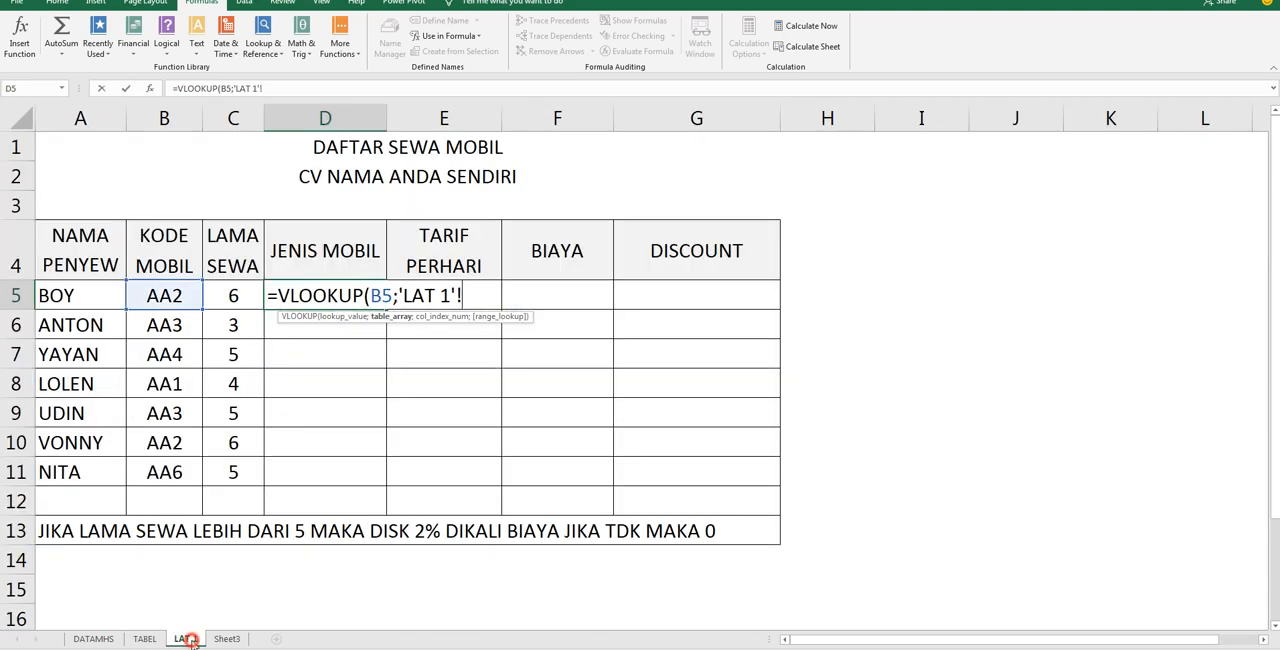
{"action": "key", "text": "BackSpace"}
{"action": "key", "text": "BackSpace"}
{"action": "key", "text": "BackSpace"}
{"action": "key", "text": "BackSpace"}
{"action": "key", "text": "BackSpace"}
{"action": "key", "text": "BackSpace"}
{"action": "key", "text": "BackSpace"}
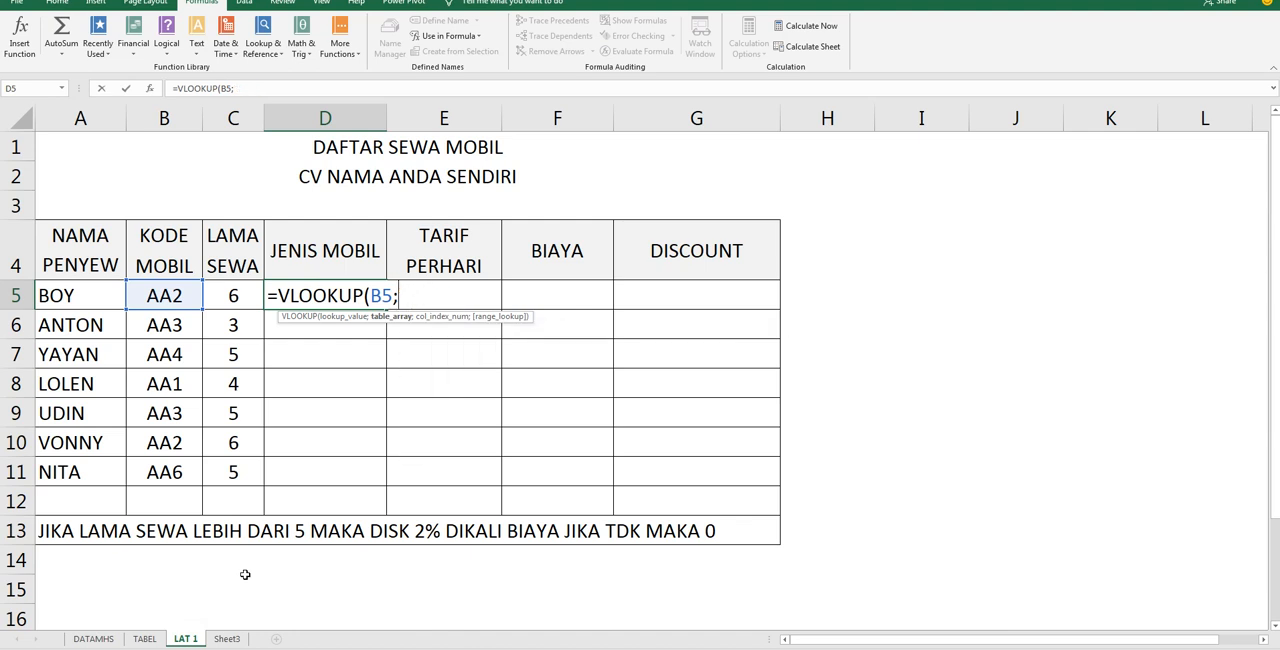
Complete the D5 formula as =VLOOKUP(B5;MOBIL;2;FALSE) and enter it
{"action": "type", "text": "MOBI"}
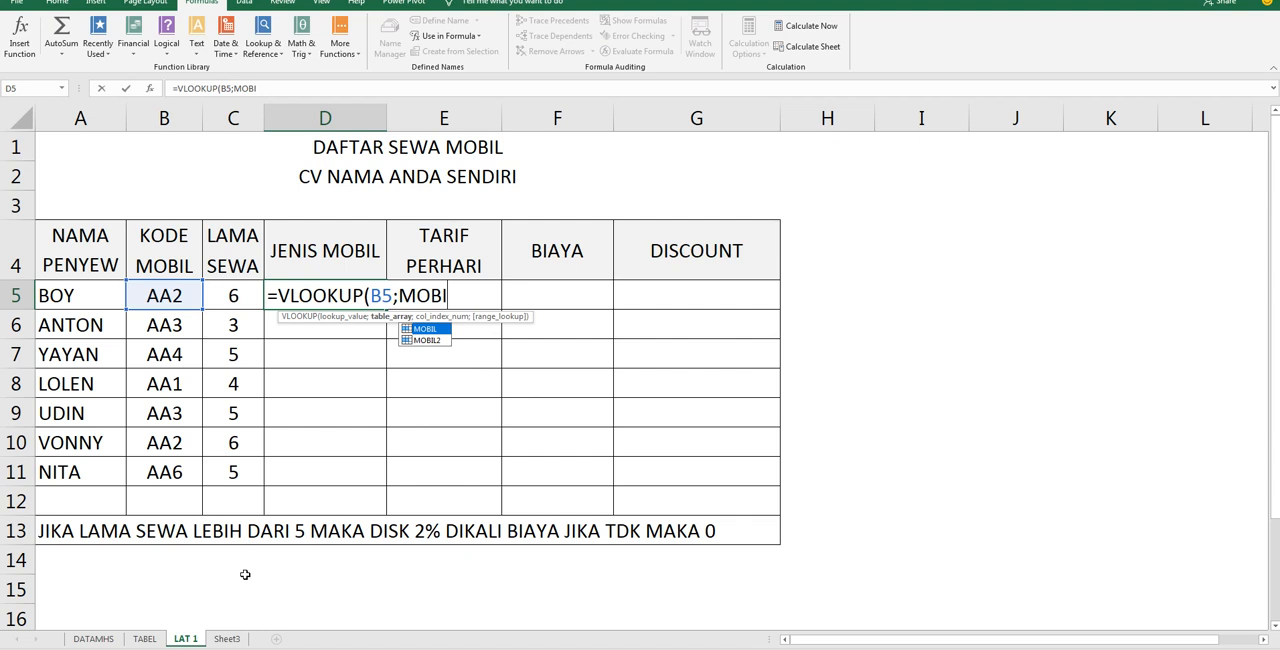
{"action": "type", "text": "L;"}
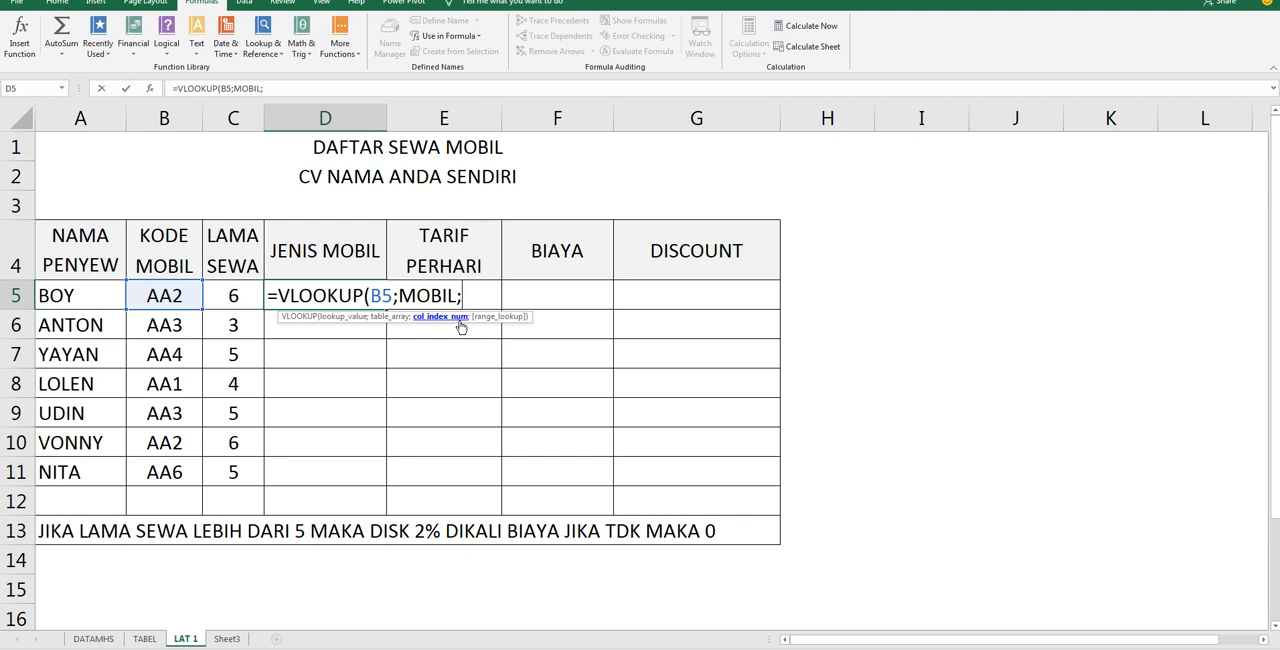
{"action": "type", "text": "2"}
{"action": "type", "text": ";"}
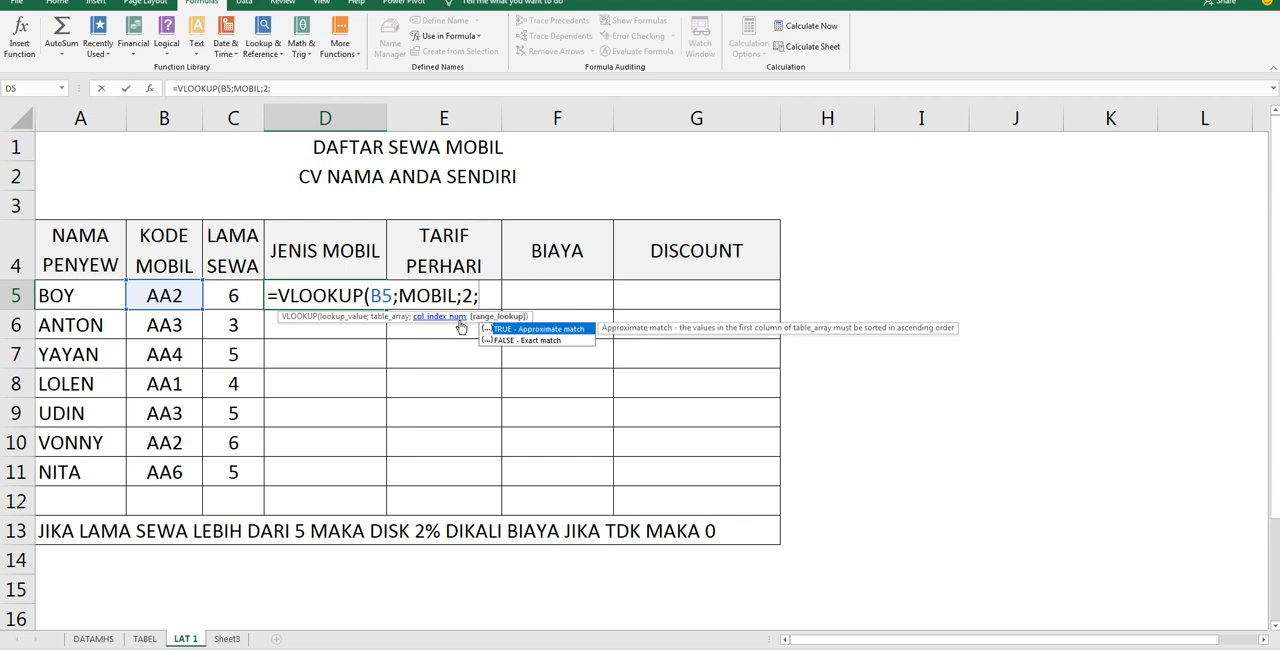
{"action": "type", "text": "FALSE"}
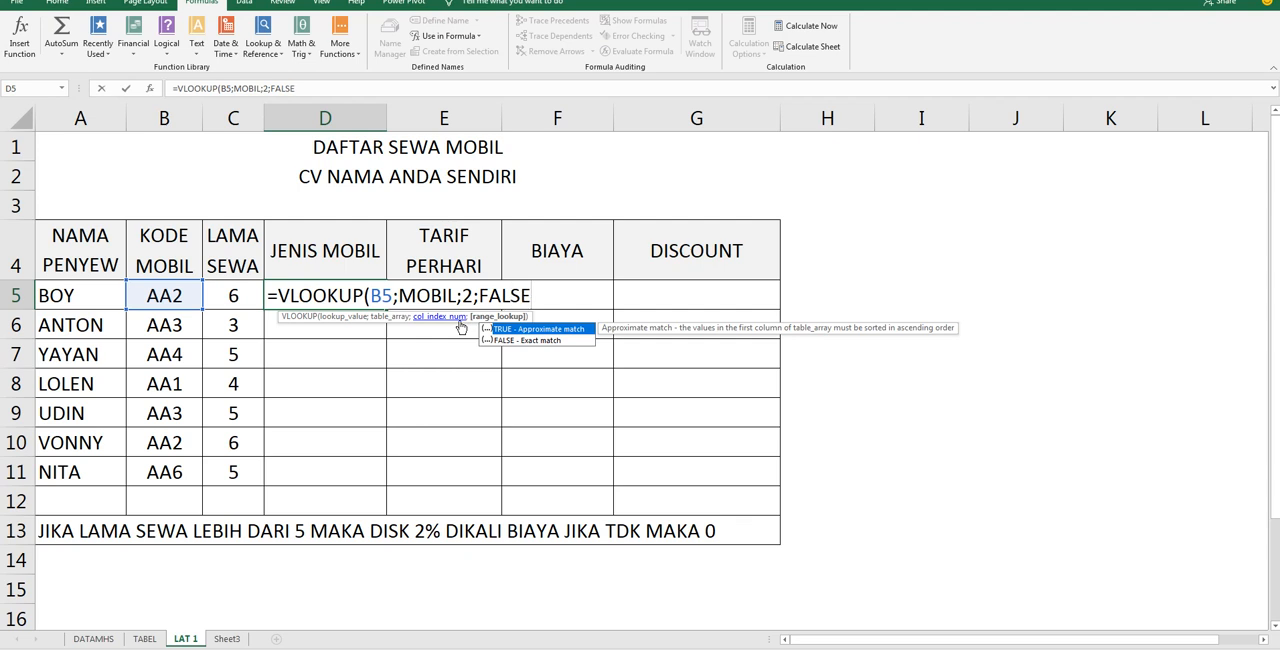
{"action": "type", "text": ")"}
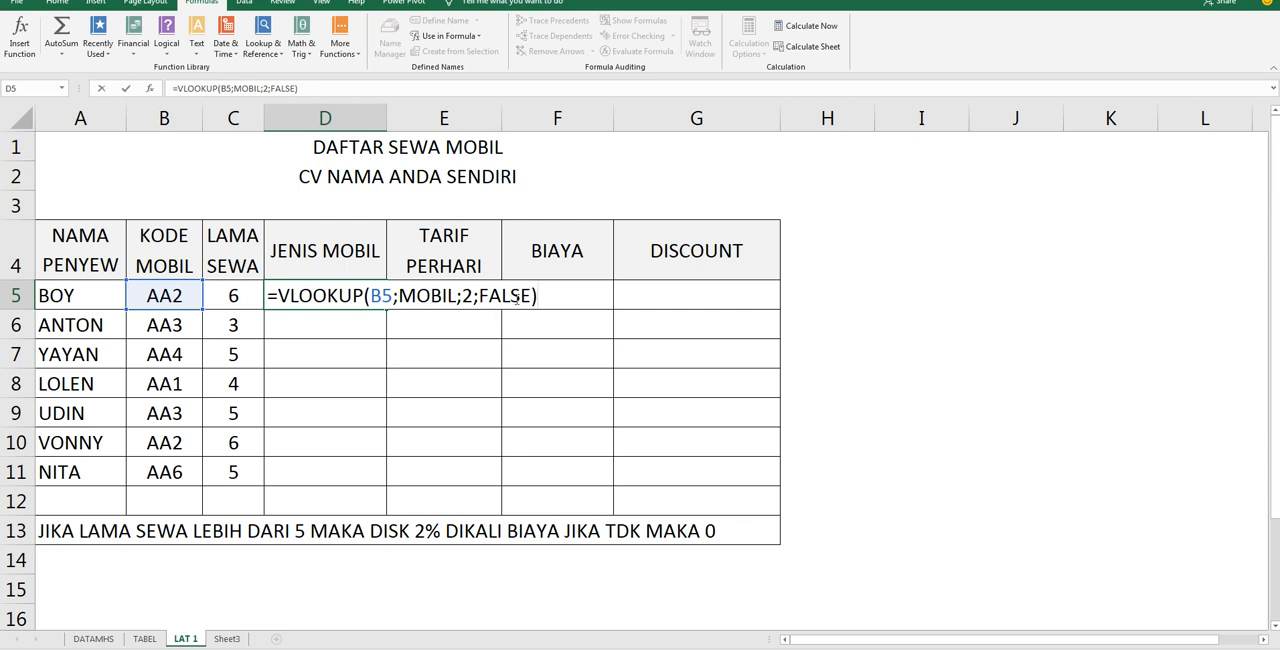
{"action": "key", "text": "Return"}
Review the MOBIL lookup table on TABEL and return to JENIS MOBIL cell D5 on LAT 1
{"action": "left_click", "coordinate": [460, 292]}
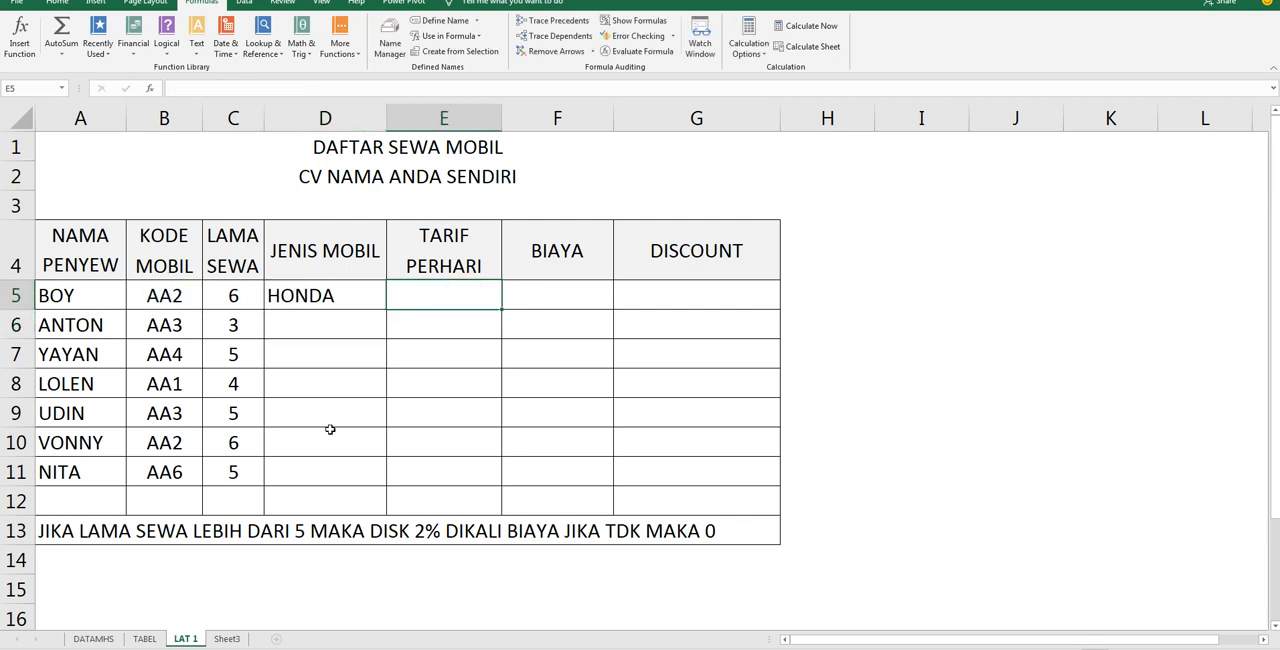
{"action": "left_click", "coordinate": [144, 638]}
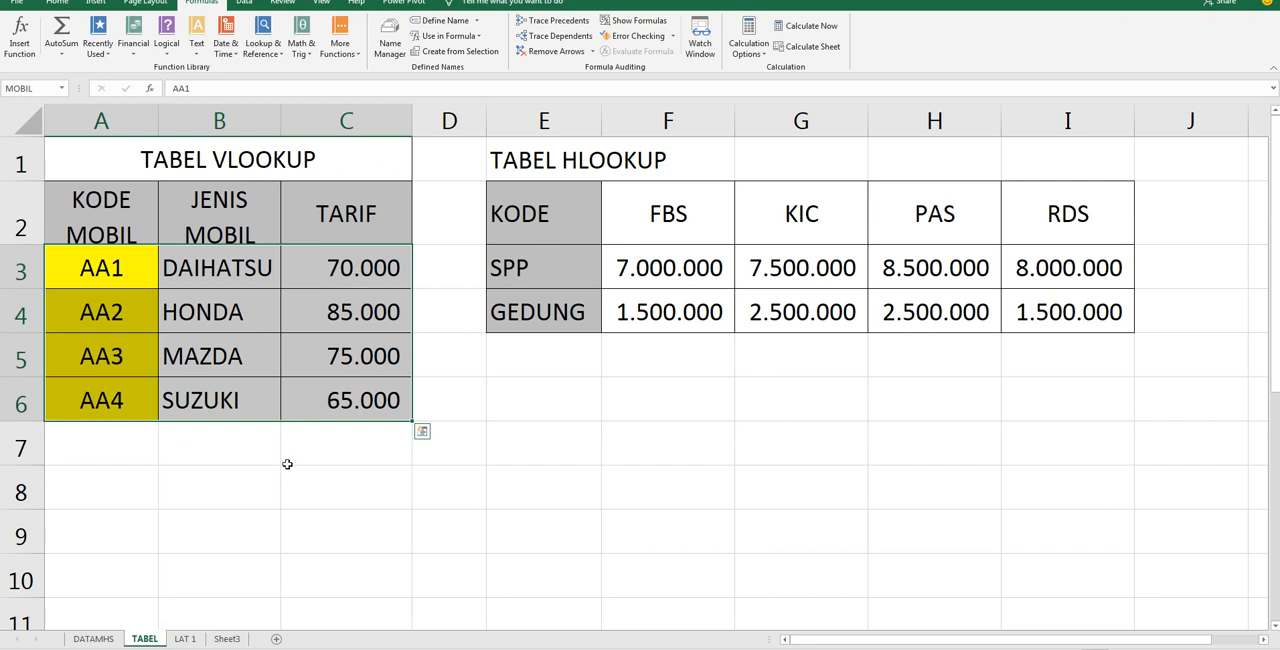
{"action": "left_click", "coordinate": [183, 637]}
{"action": "left_click", "coordinate": [368, 294]}
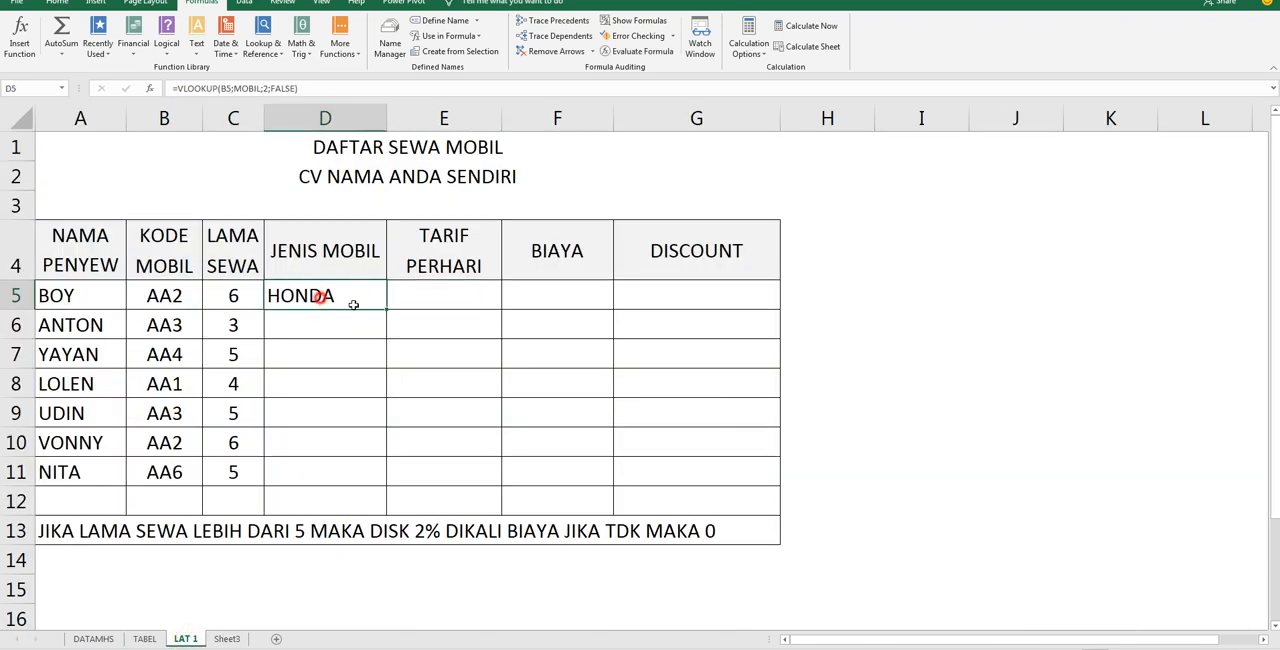
Fill the JENIS MOBIL VLOOKUP formula from D5 down through D11
{"action": "left_click_drag", "start_coordinate": [385, 309], "coordinate": [386, 484]}
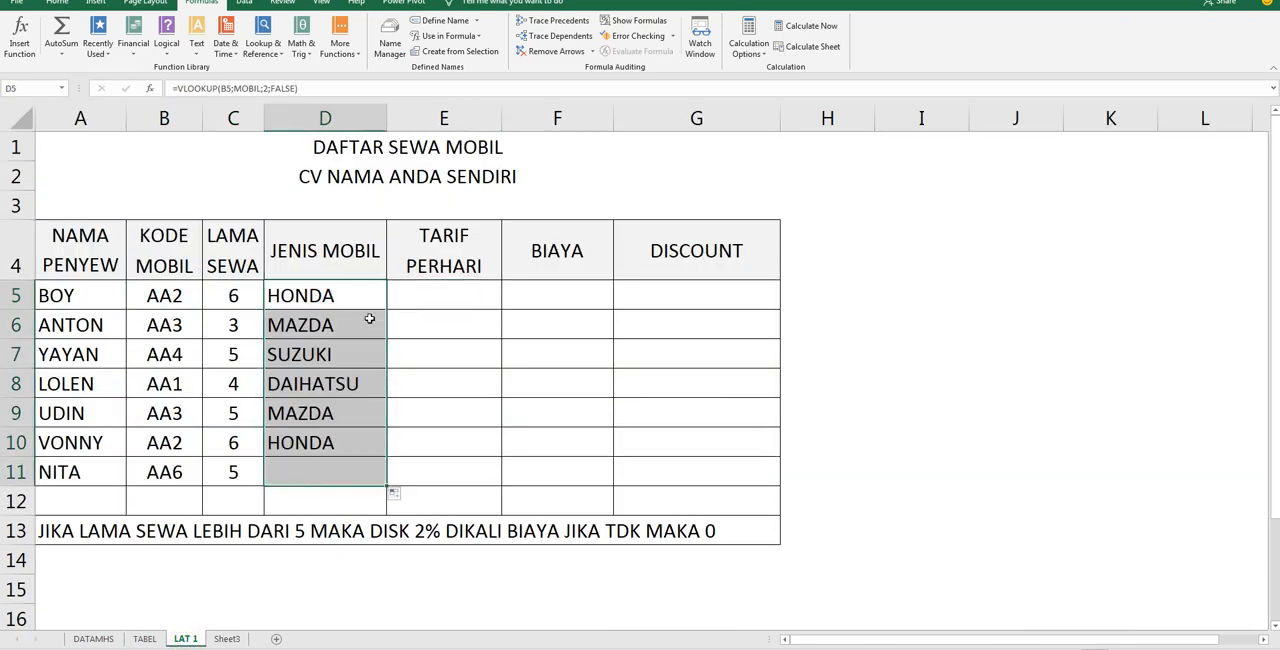
{"action": "left_click", "coordinate": [419, 297]}
Move the D5 formula into TARIF PERHARI cell E5 as =VLOOKUP(B5;MOBIL;3;FALSE) and fill it down through E11
{"action": "left_click", "coordinate": [372, 294]}
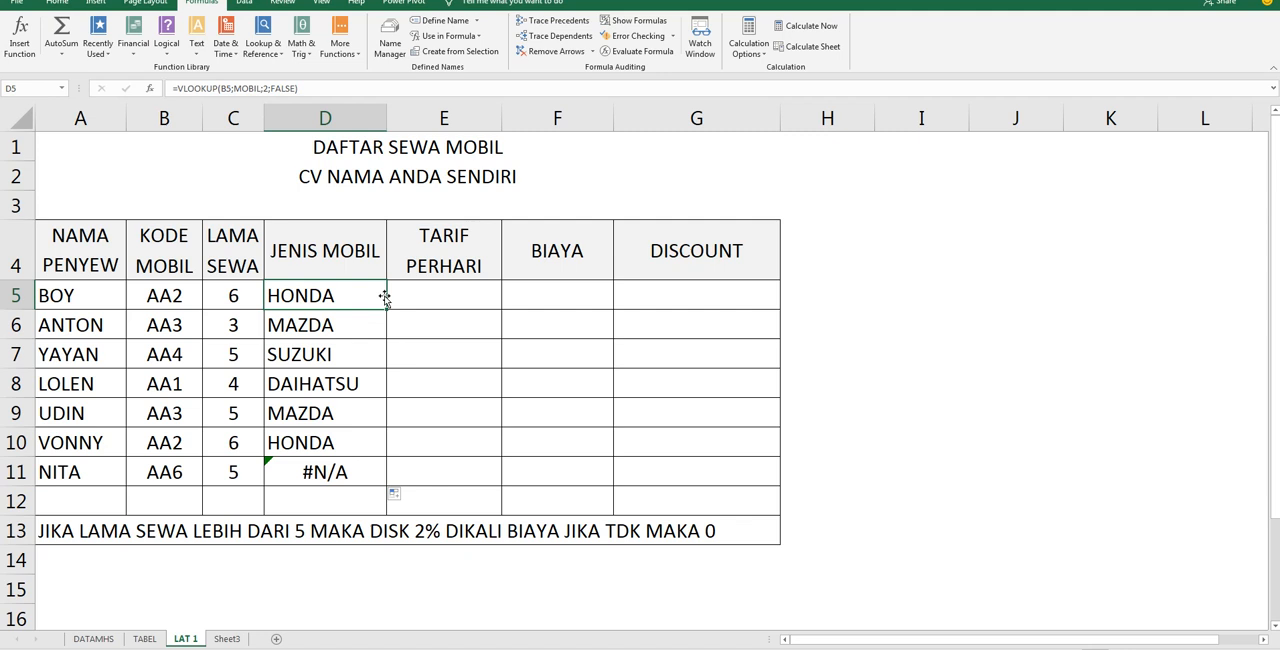
{"action": "left_click_drag", "start_coordinate": [385, 297], "coordinate": [447, 296]}
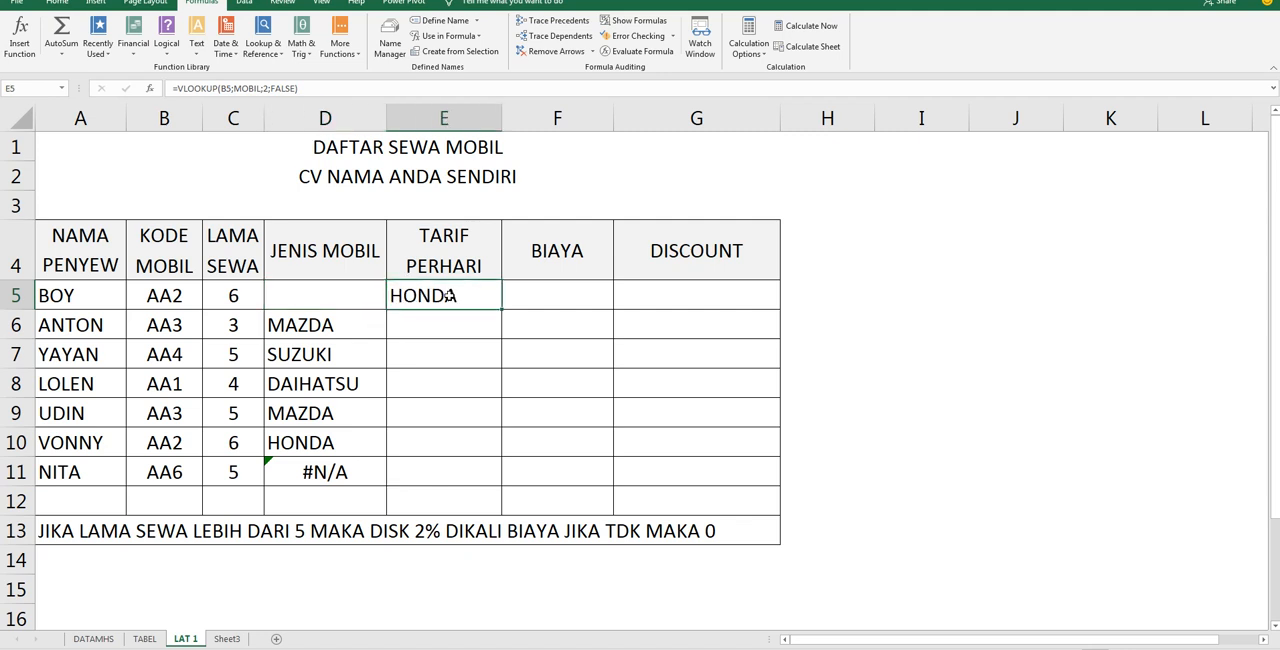
{"action": "double_click", "coordinate": [452, 296]}
{"action": "double_click", "coordinate": [590, 296]}
{"action": "type", "text": "3"}
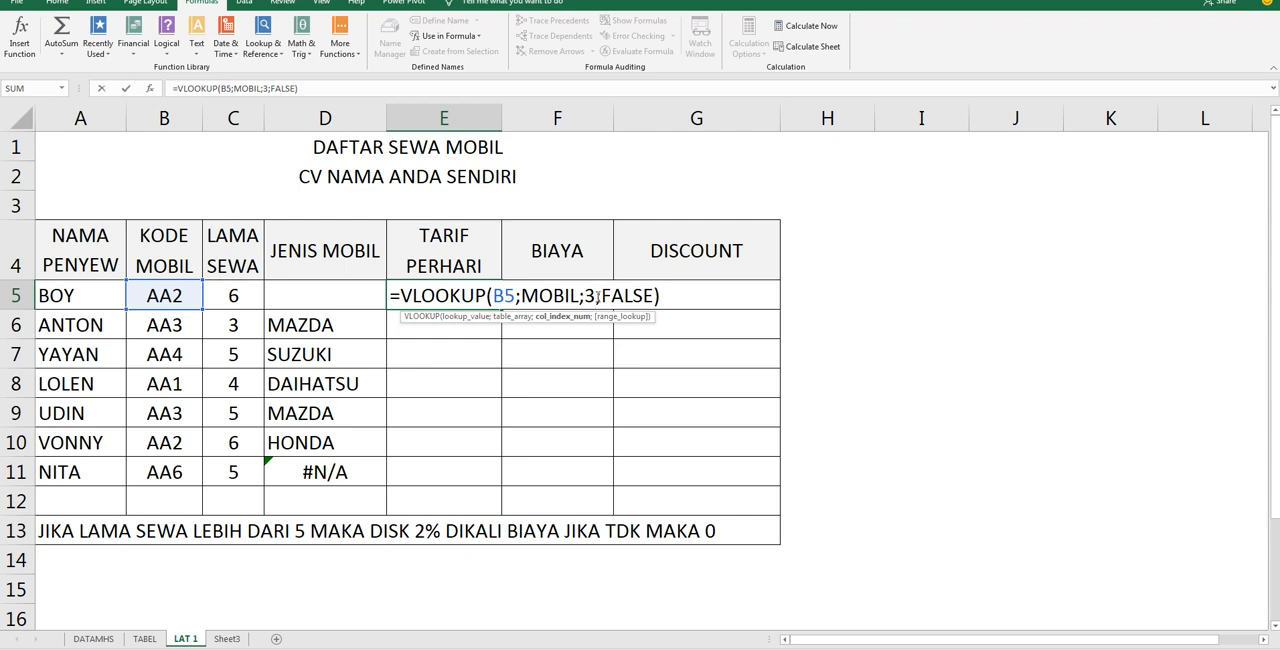
{"action": "key", "text": "Return"}
{"action": "left_click", "coordinate": [500, 294]}
{"action": "left_click_drag", "start_coordinate": [504, 311], "coordinate": [474, 480]}
Check the car codes on TABEL and replace the KODE MOBIL in B11 on LAT 1 with AA3 copied from B9
{"action": "left_click", "coordinate": [325, 474]}
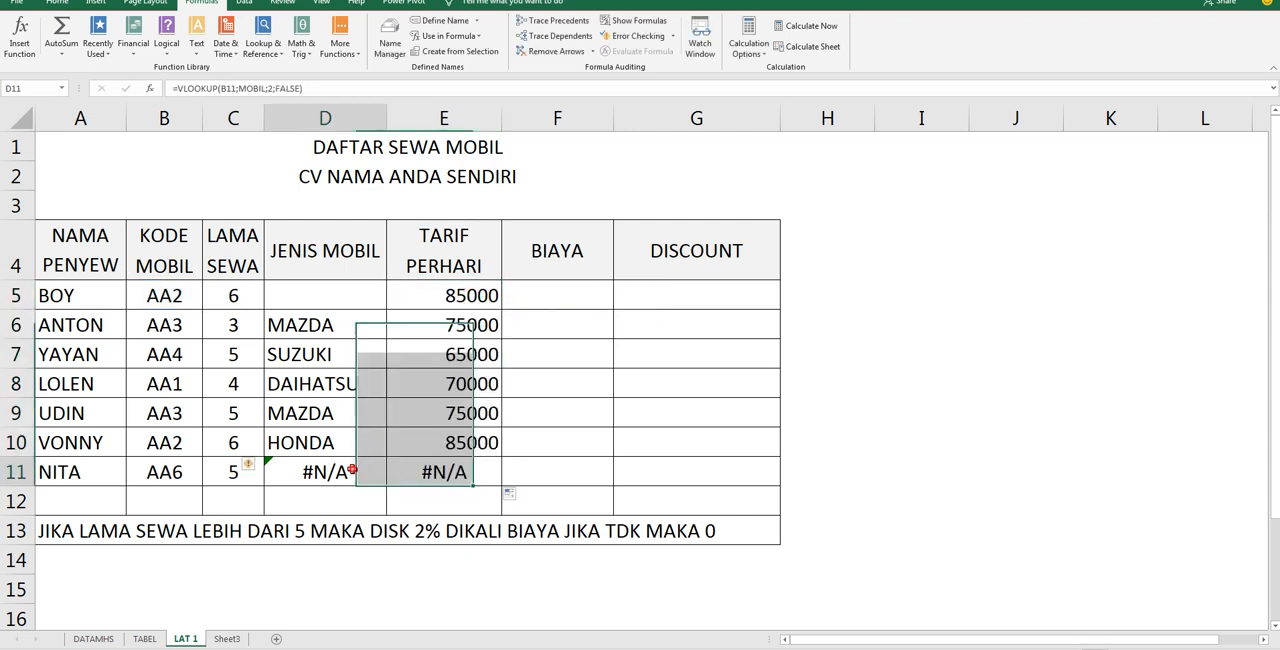
{"action": "double_click", "coordinate": [327, 326]}
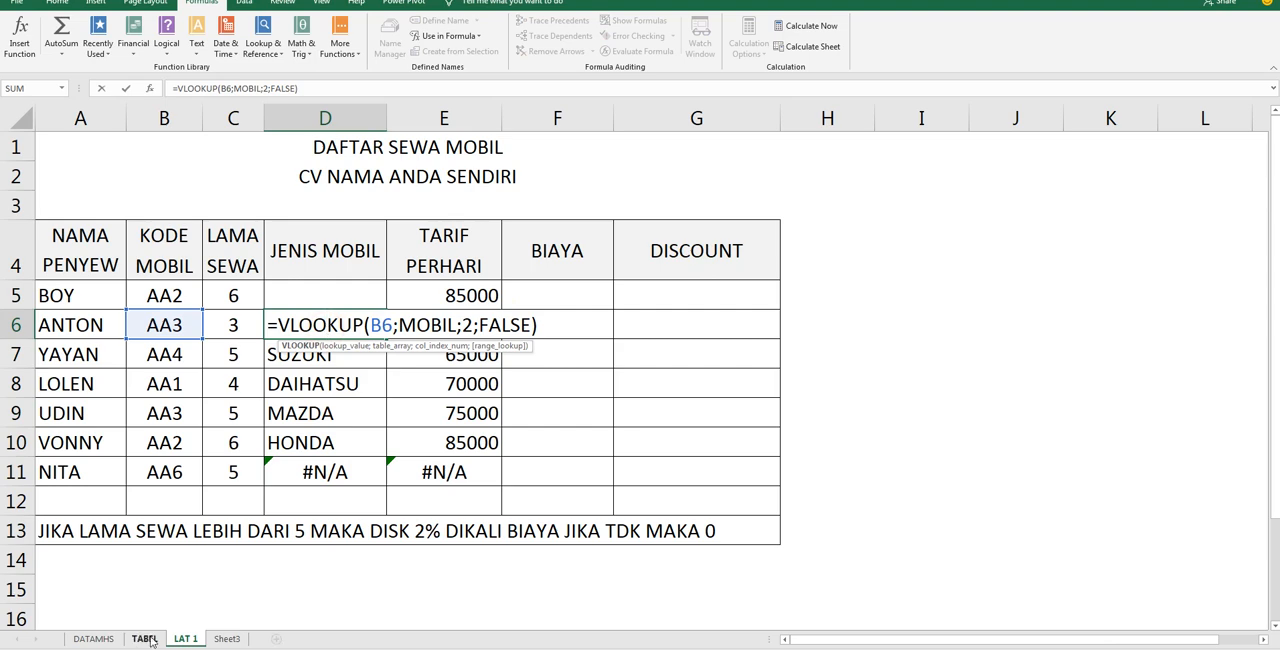
{"action": "left_click", "coordinate": [144, 638]}
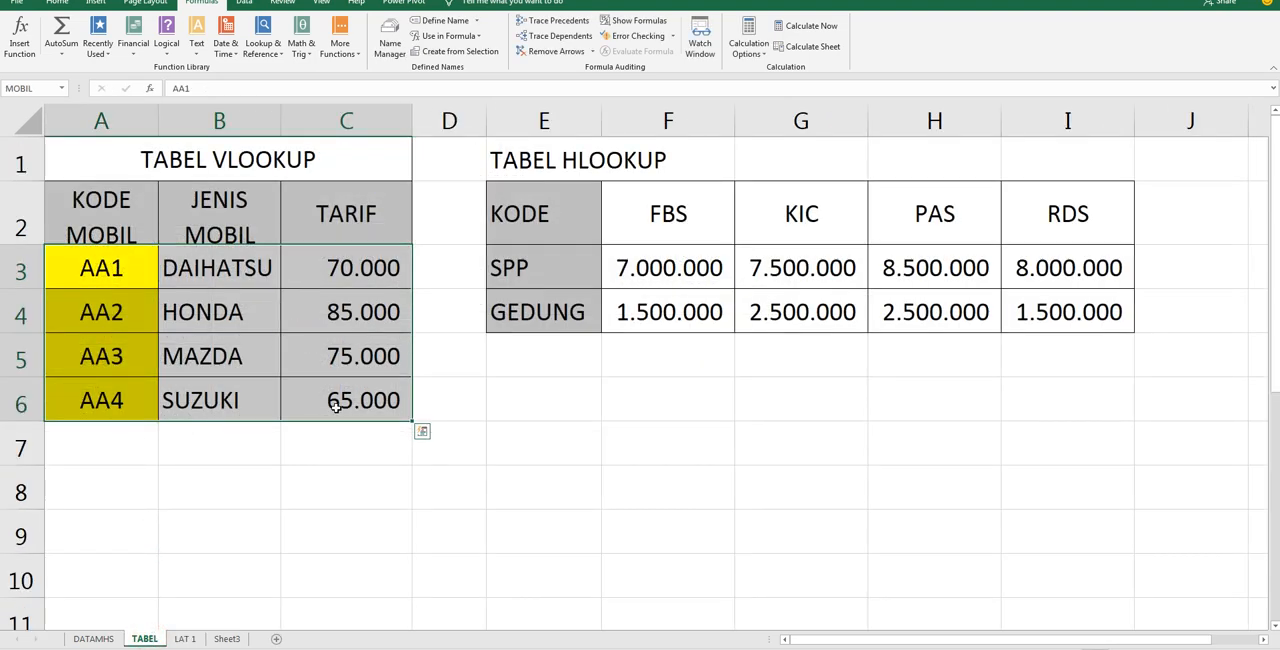
{"action": "left_click", "coordinate": [185, 638]}
{"action": "left_click", "coordinate": [185, 410]}
{"action": "key", "text": "ctrl+c"}
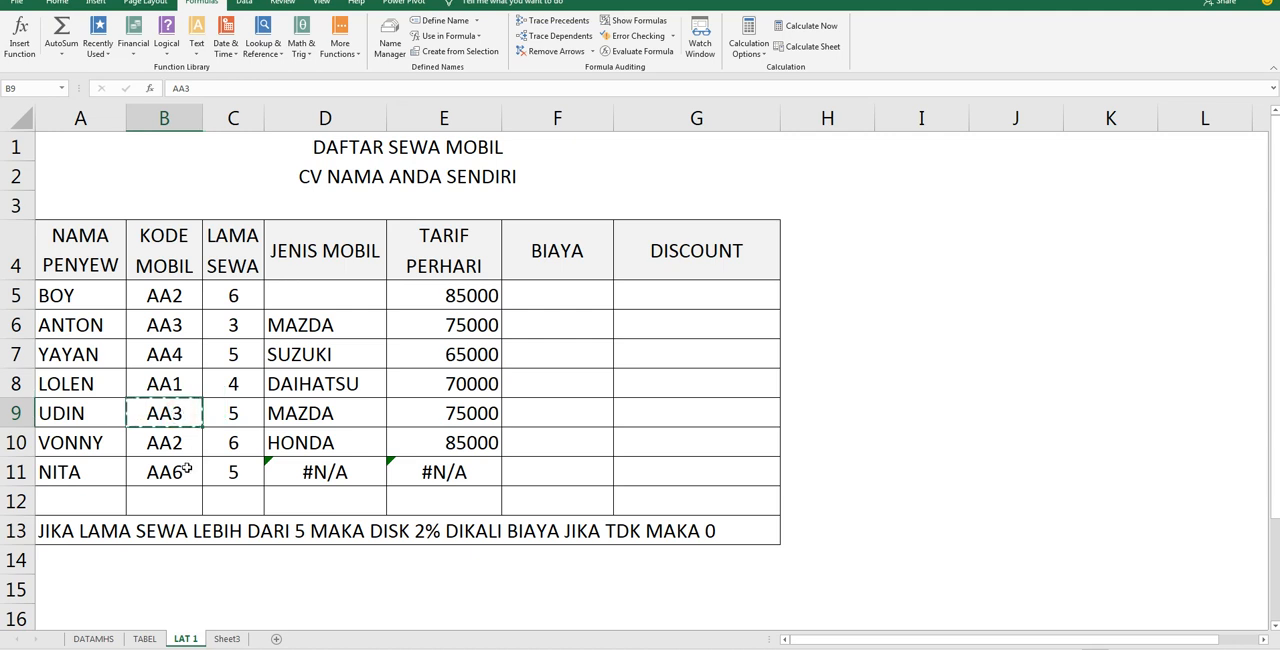
{"action": "left_click", "coordinate": [184, 468]}
{"action": "key", "text": "ctrl+v"}
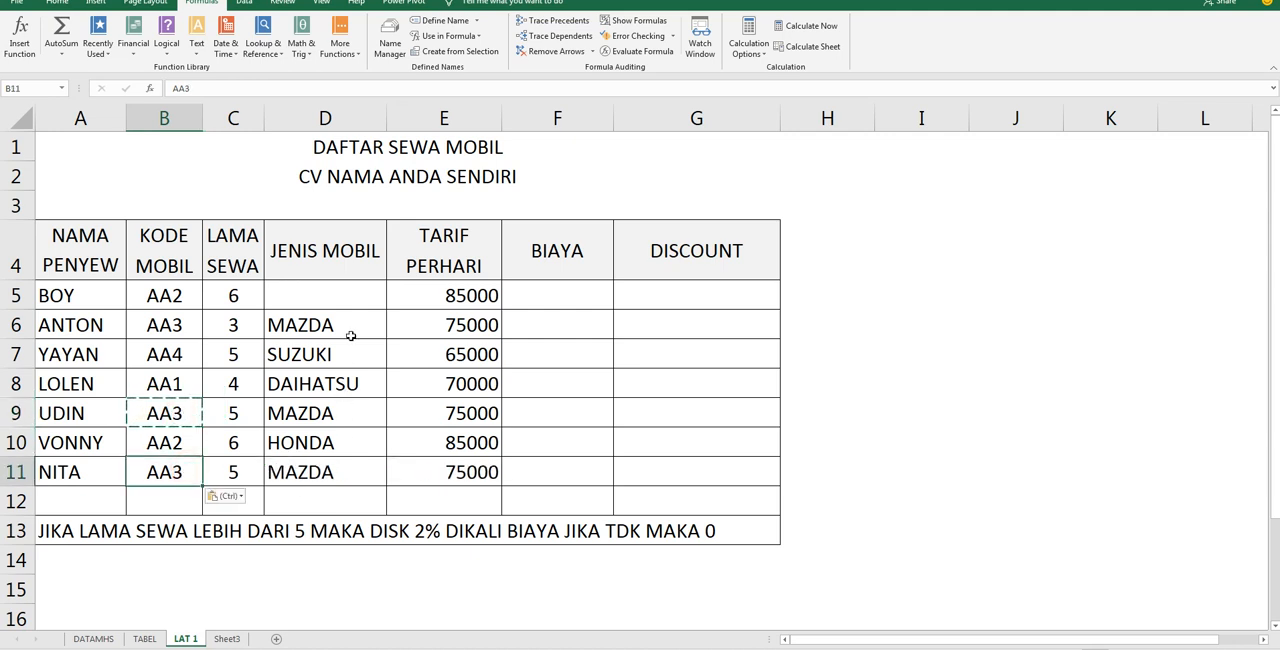
Fill the JENIS MOBIL formula from D6 up into the empty cell D5
{"action": "left_click", "coordinate": [381, 328]}
{"action": "left_click_drag", "start_coordinate": [386, 338], "coordinate": [378, 289]}
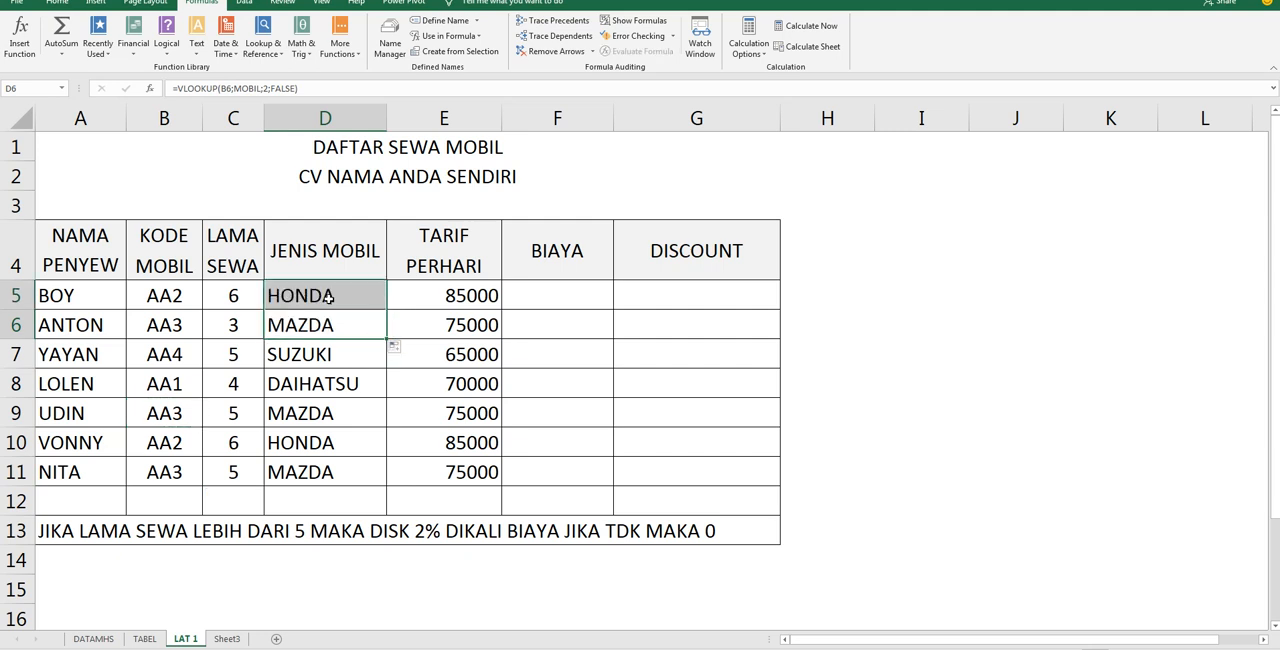
Calculate BIAYA in F5 as =C5*E5 and fill the formula down through F11
{"action": "left_click", "coordinate": [578, 291]}
{"action": "type", "text": "="}
{"action": "left_click", "coordinate": [231, 295]}
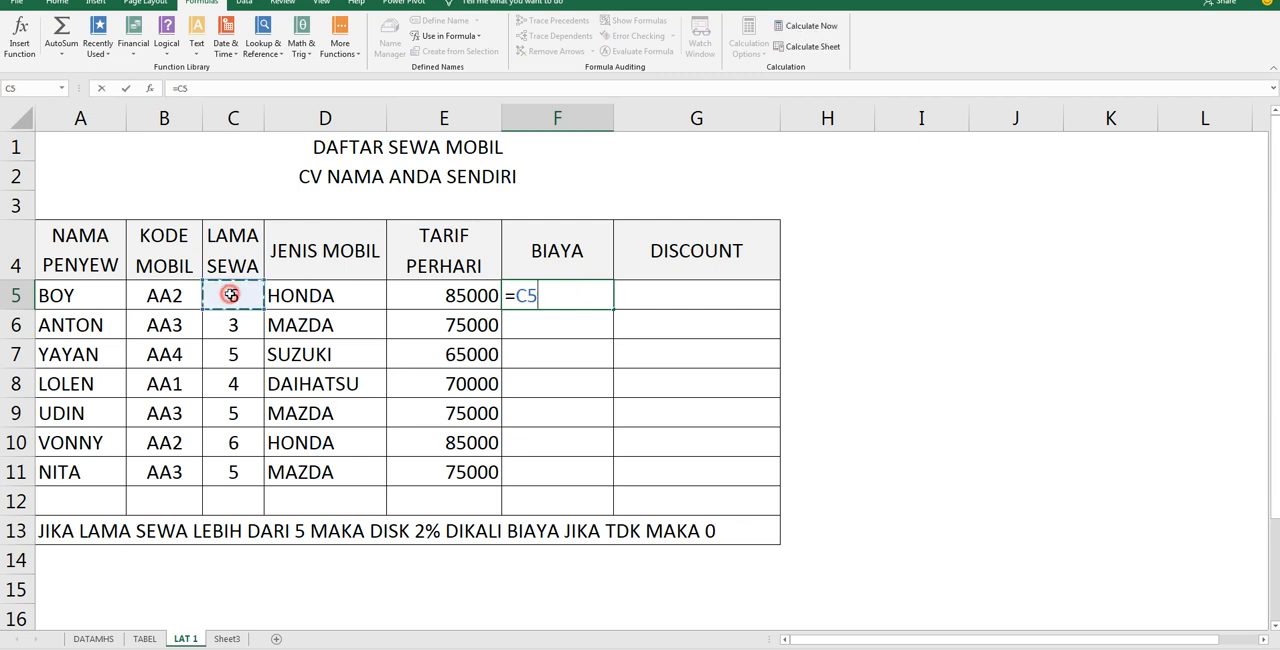
{"action": "type", "text": "*"}
{"action": "left_click", "coordinate": [440, 293]}
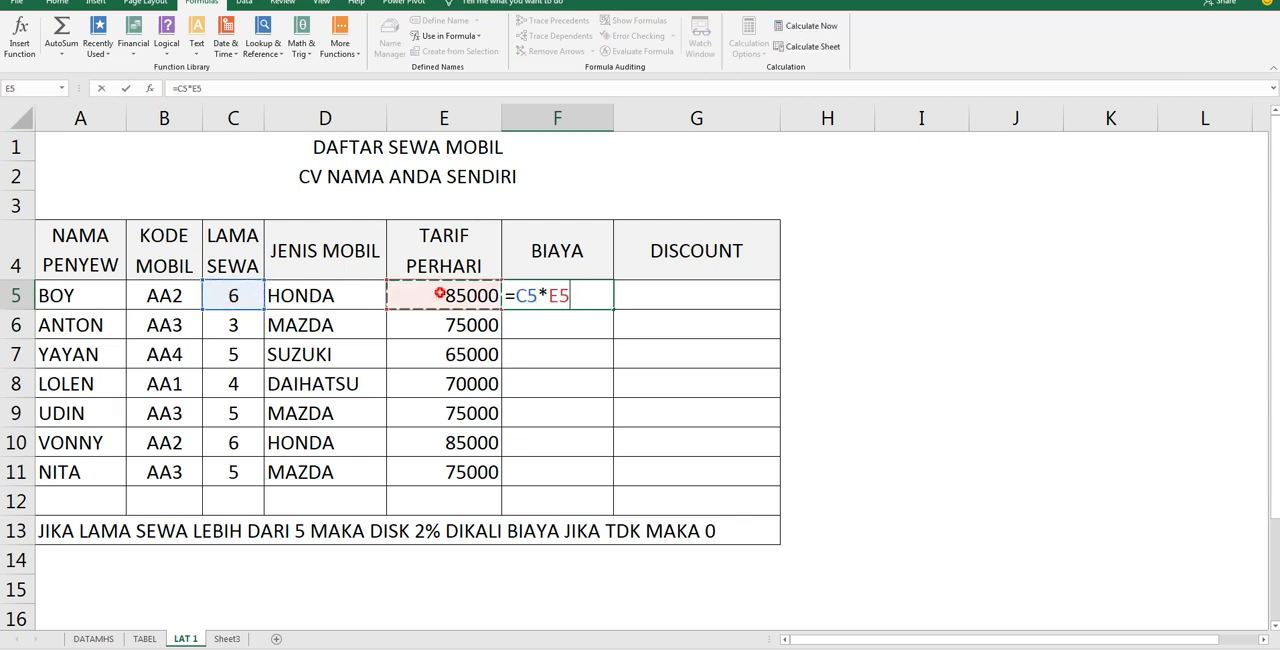
{"action": "key", "text": "Return"}
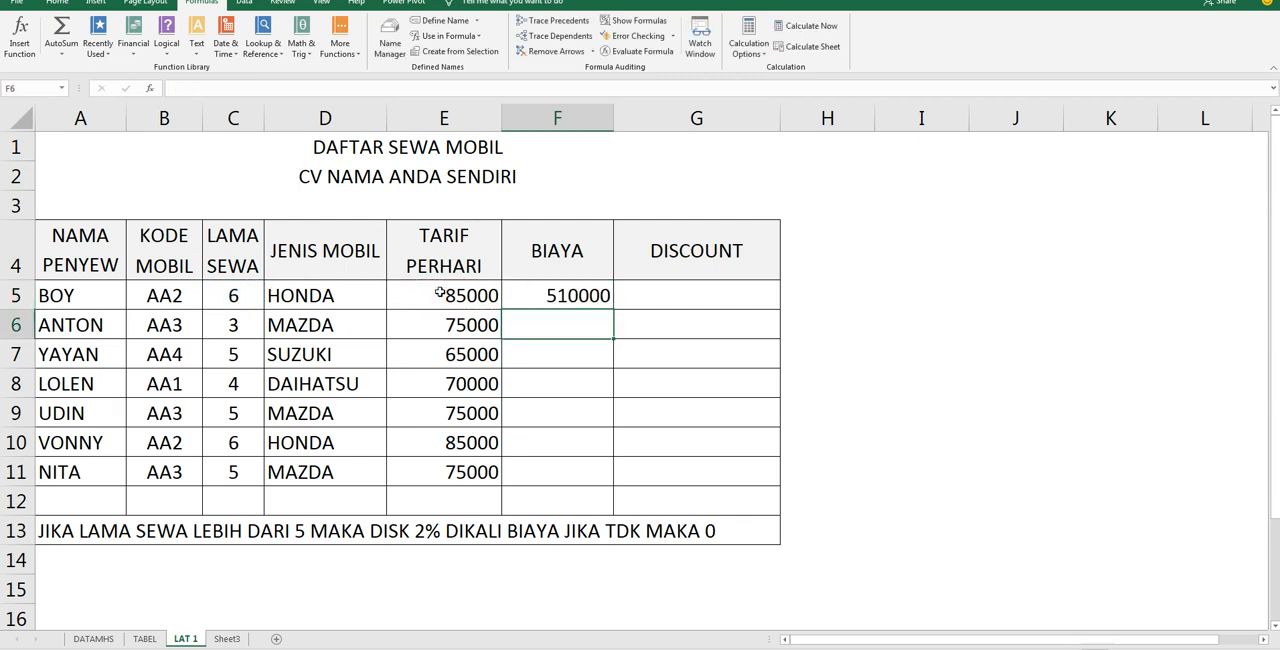
{"action": "left_click", "coordinate": [589, 297]}
{"action": "left_click_drag", "start_coordinate": [613, 309], "coordinate": [611, 478]}
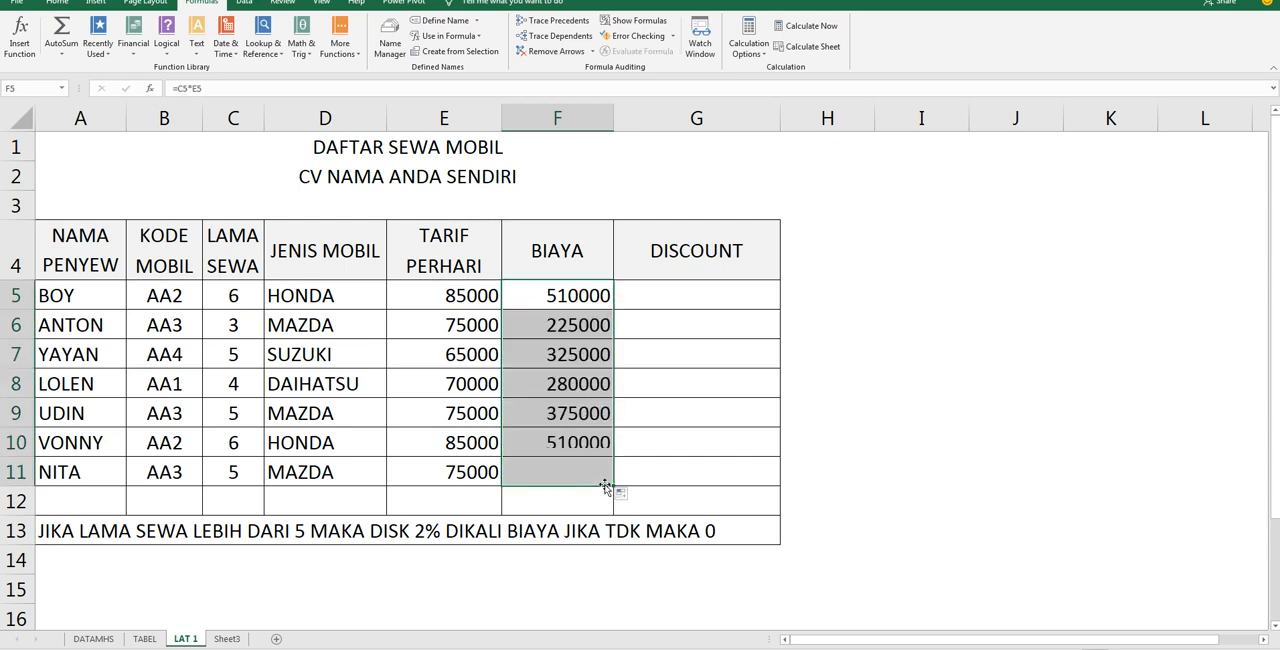
Begin an IF formula in DISCOUNT cell G5 that tests whether LAMA SEWA is over five days, C5>5
{"action": "left_click", "coordinate": [694, 293]}
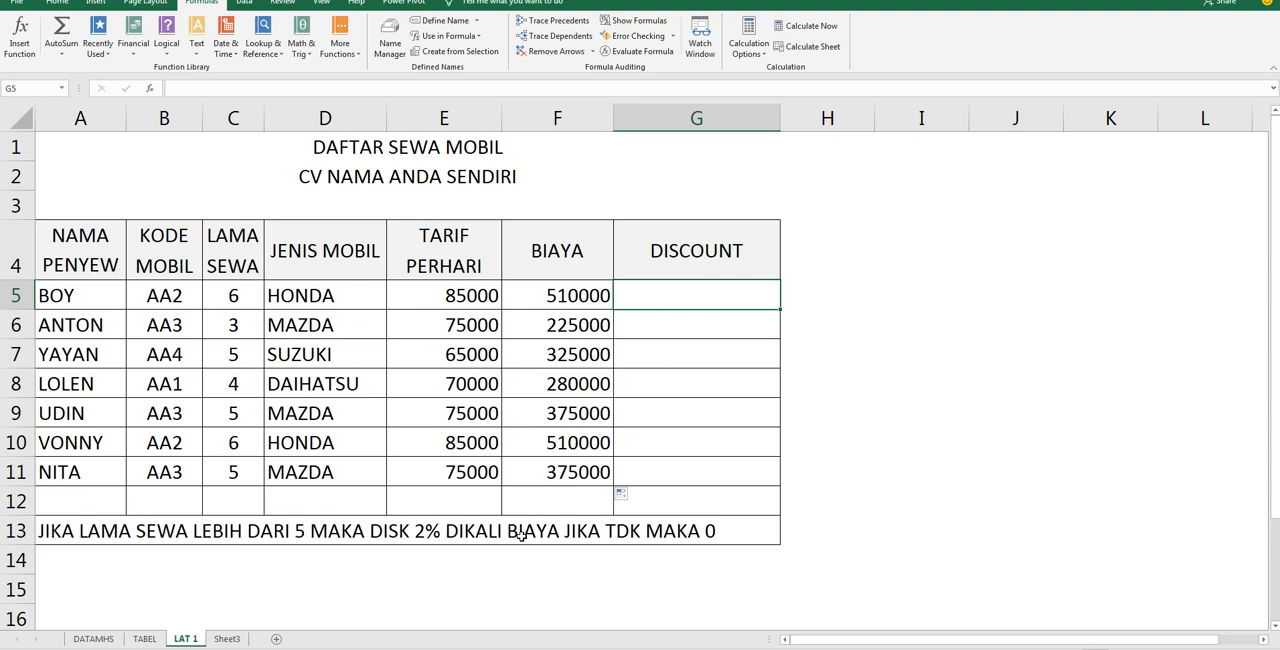
{"action": "type", "text": "=IF("}
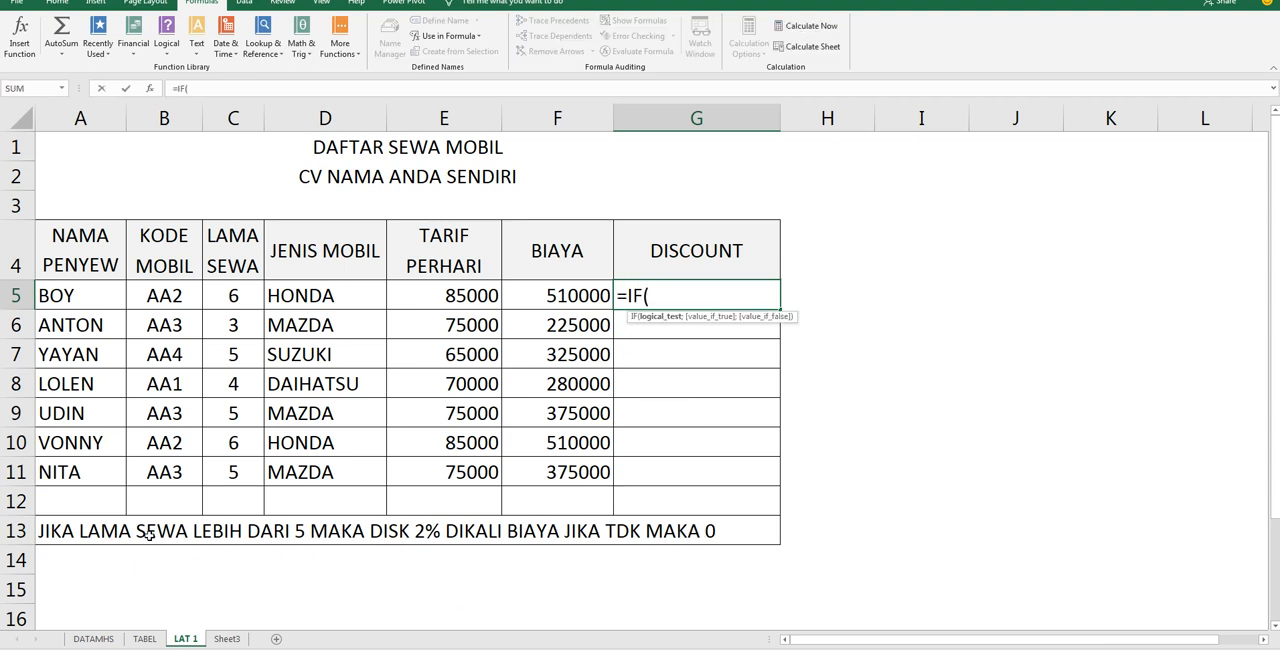
{"action": "left_click", "coordinate": [231, 296]}
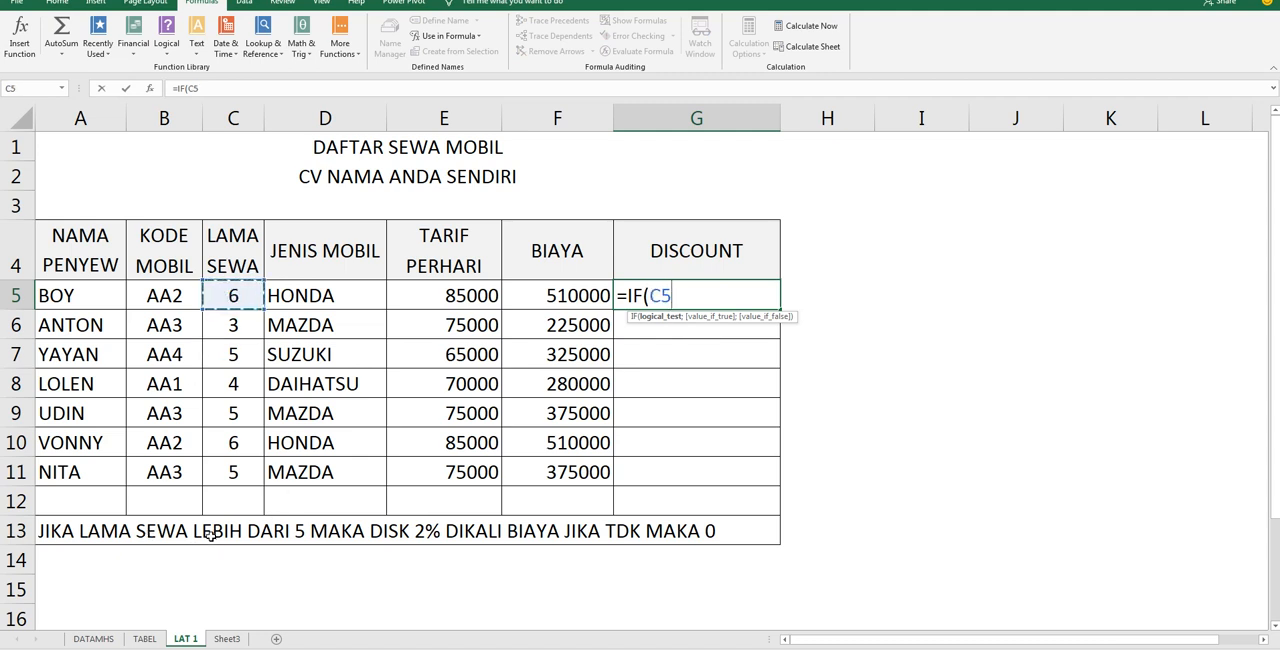
{"action": "type", "text": ">5"}
{"action": "type", "text": ";"}
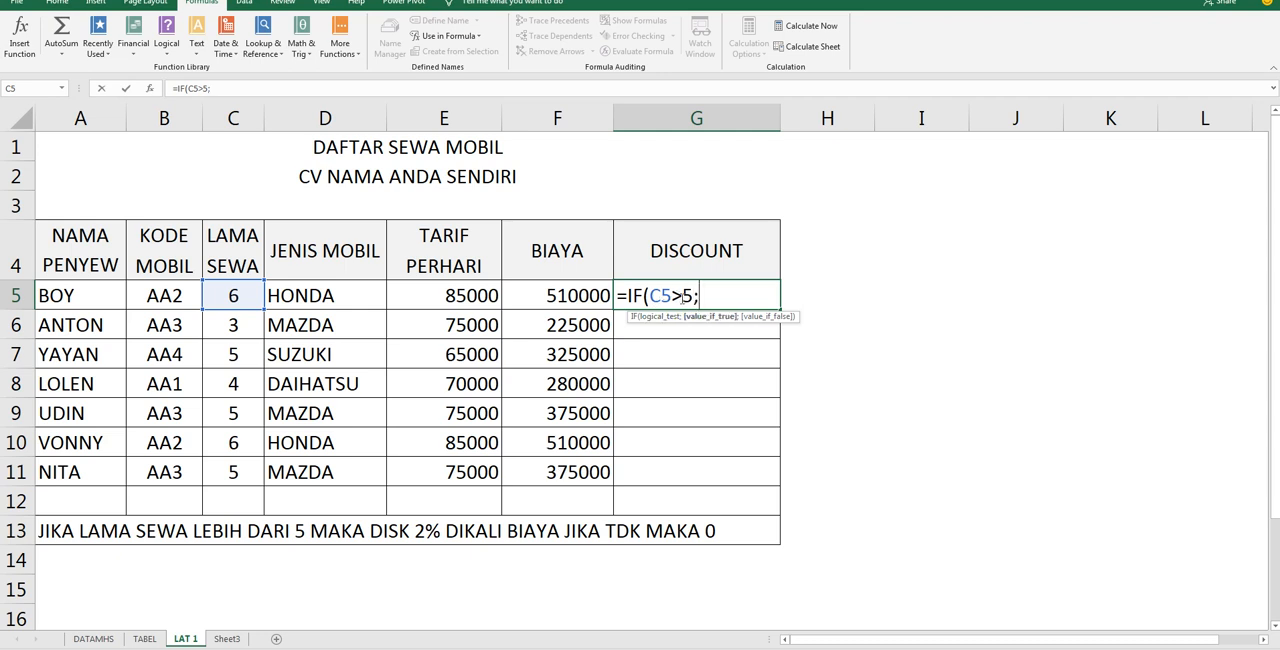
{"action": "type", "text": "2%*"}
Complete the G5 formula as =IF(C5>5;2%*F5;0) and fill it down through G11
{"action": "left_click", "coordinate": [566, 296]}
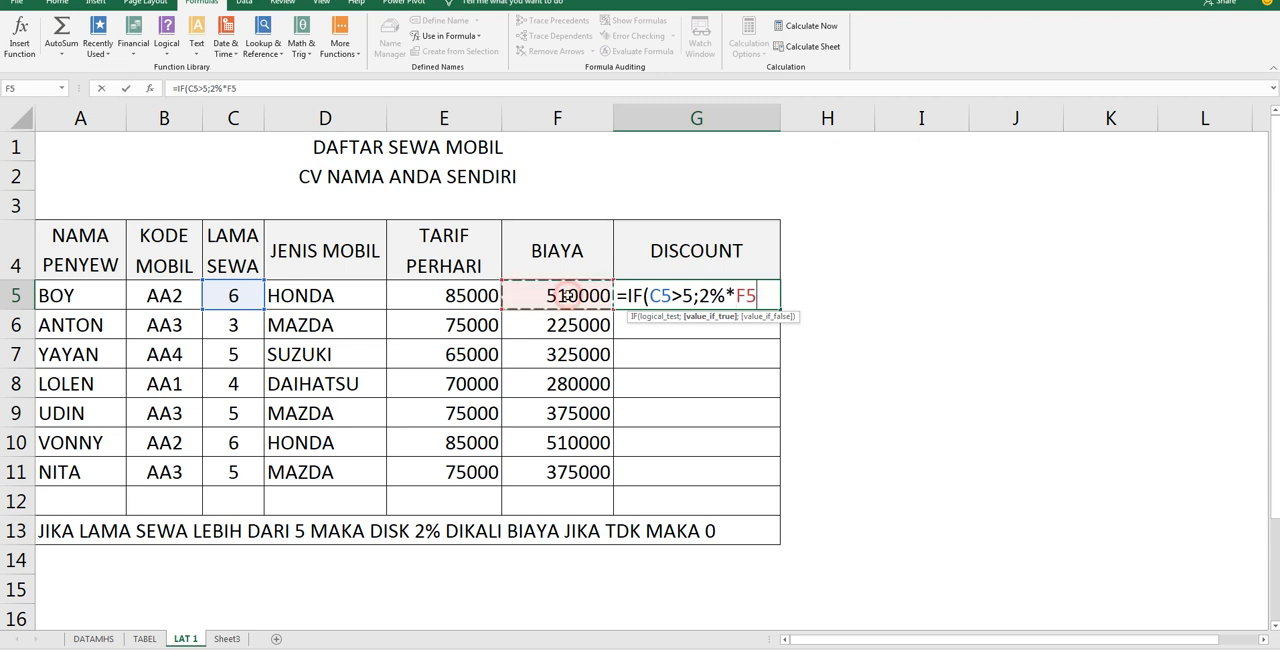
{"action": "type", "text": ";"}
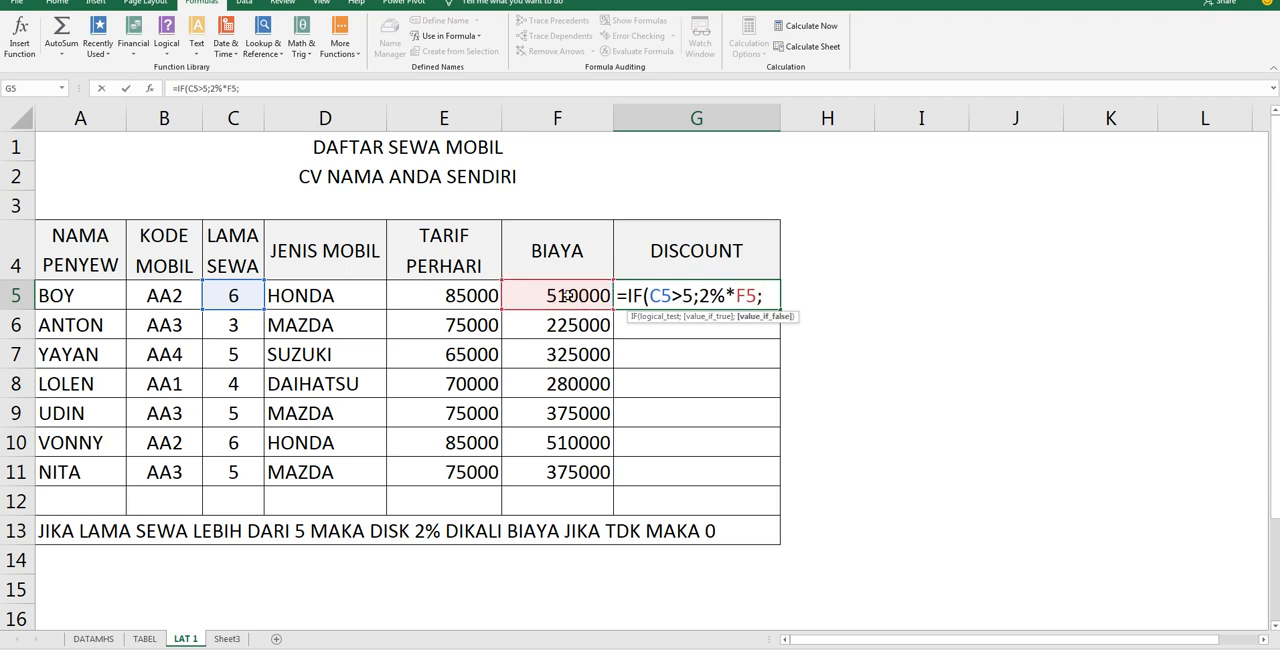
{"action": "type", "text": "0)"}
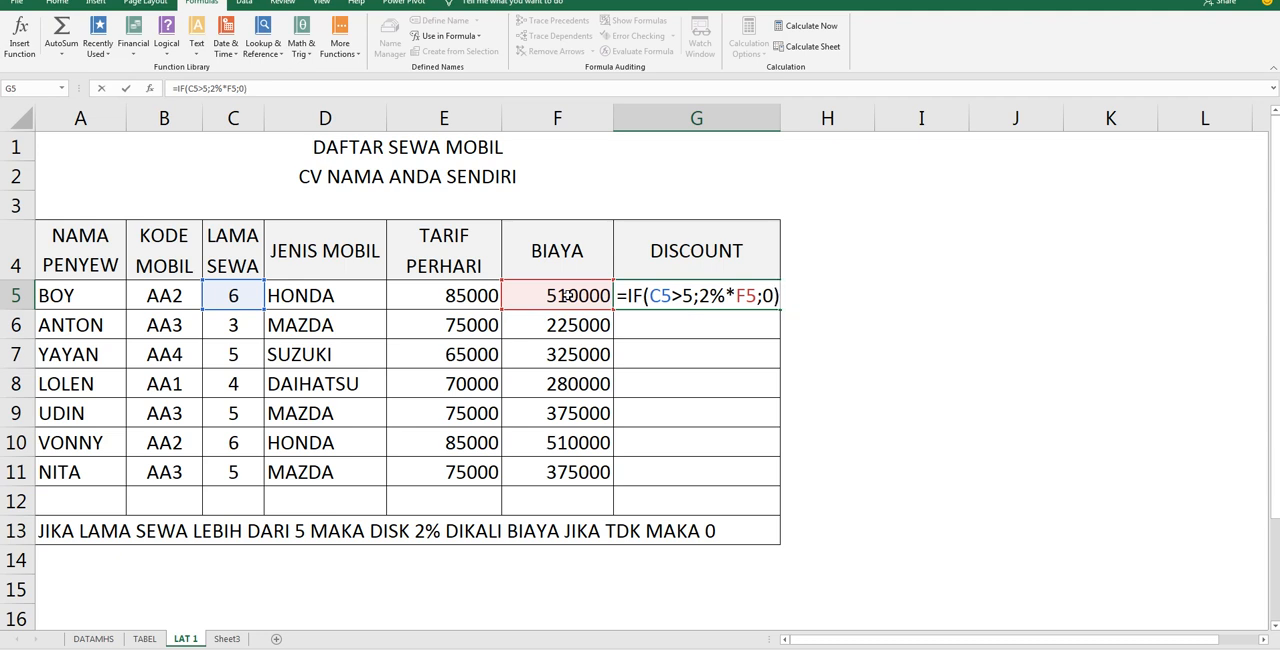
{"action": "key", "text": "Return"}
{"action": "left_click", "coordinate": [710, 300]}
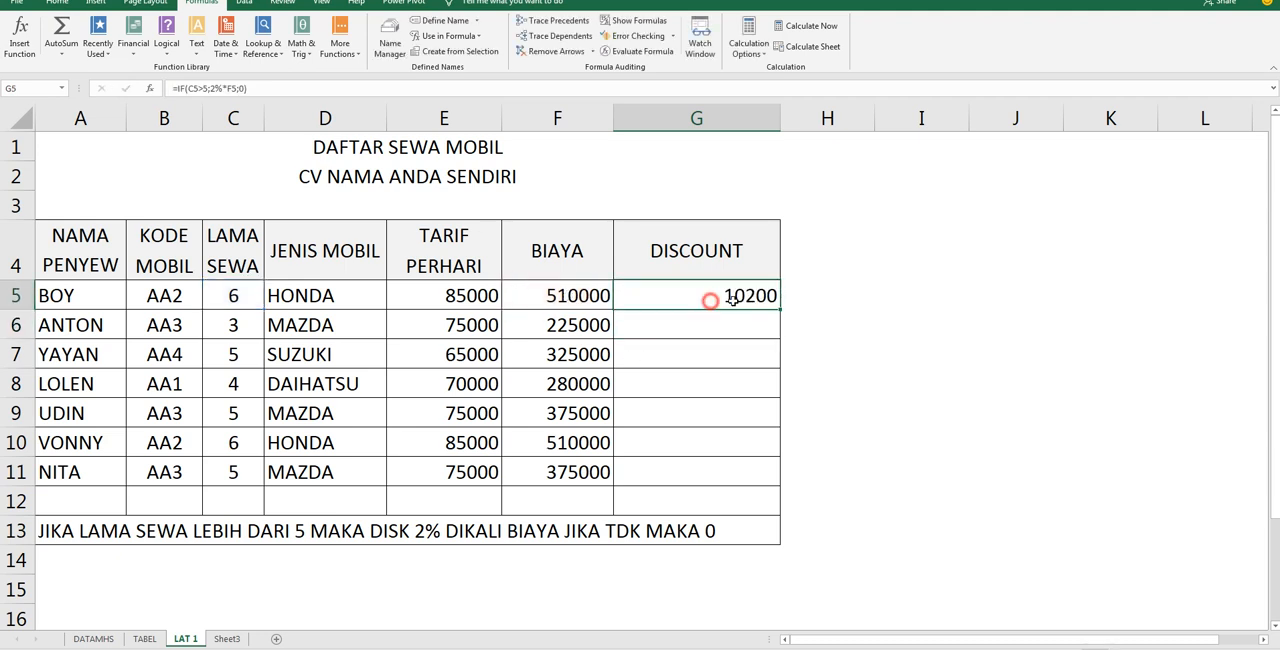
{"action": "left_click_drag", "start_coordinate": [777, 308], "coordinate": [748, 492]}
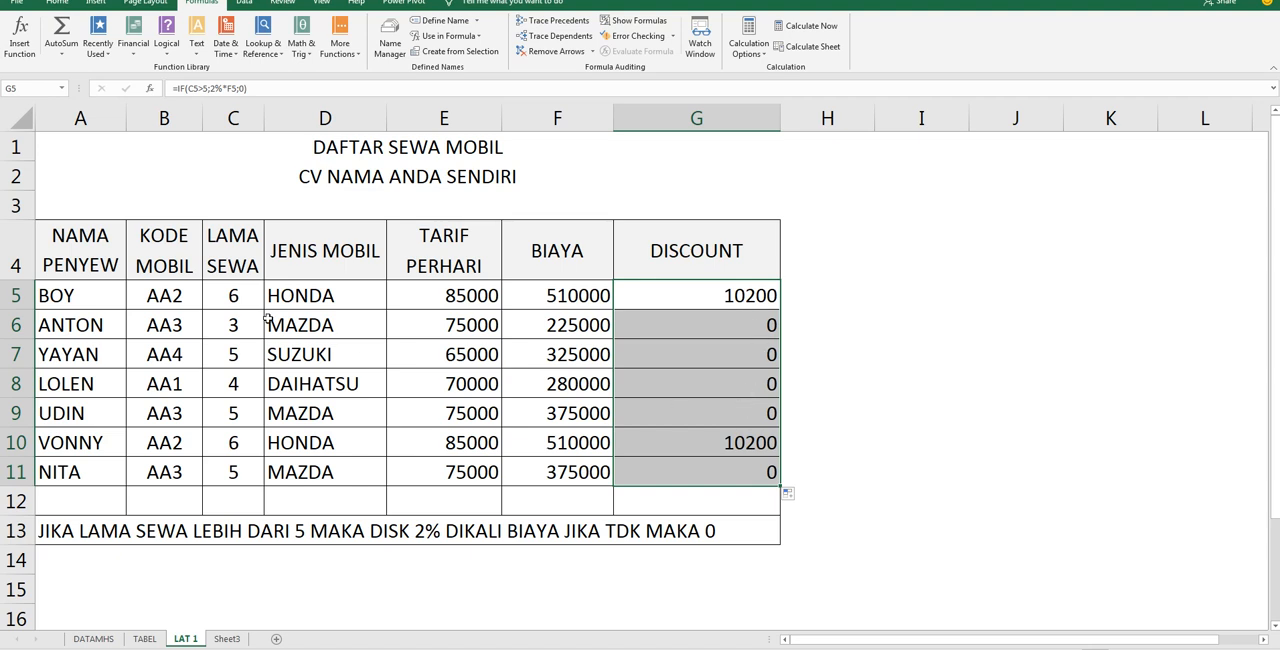
Test the discount formula by setting LAMA SEWA cell C7 to 6, and undo the change
{"action": "left_click", "coordinate": [240, 361]}
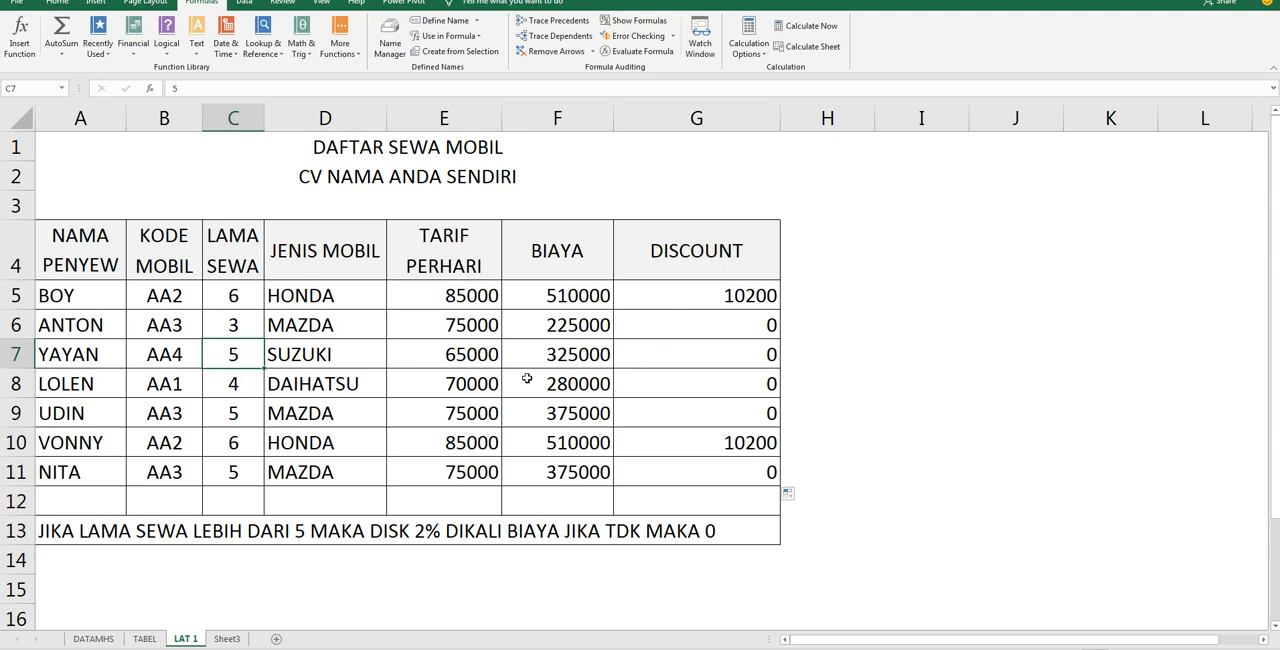
{"action": "type", "text": "6"}
{"action": "key", "text": "Return"}
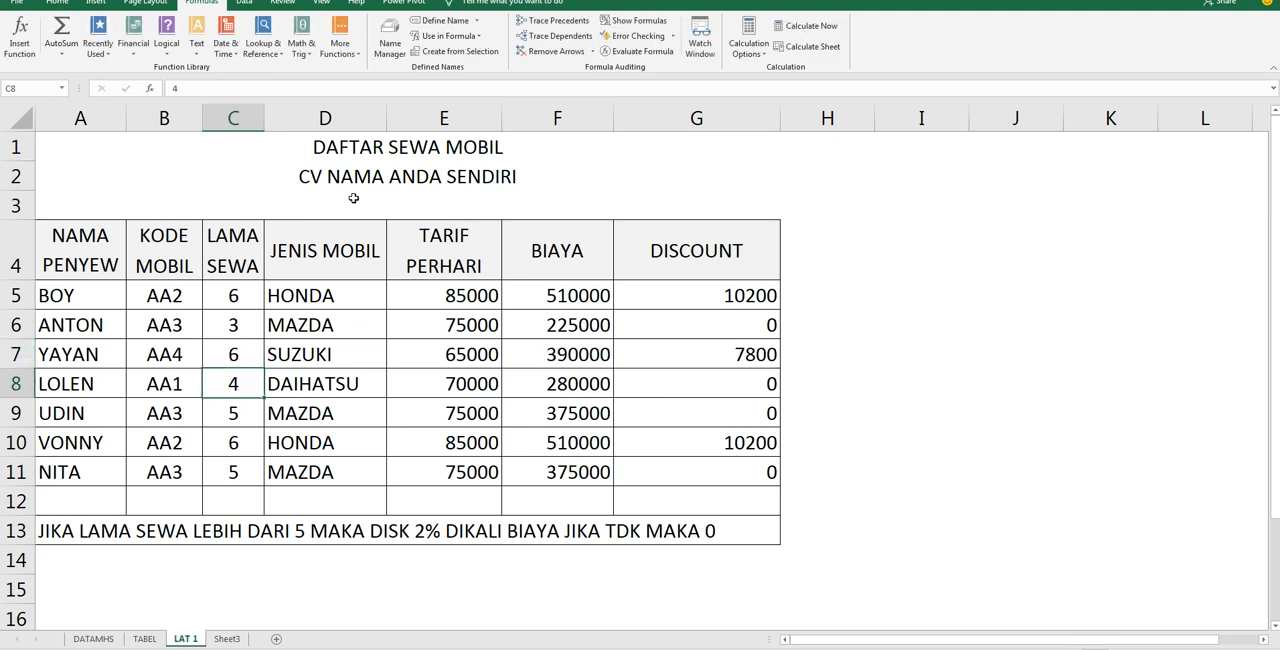
{"action": "key", "text": "ctrl+z"}
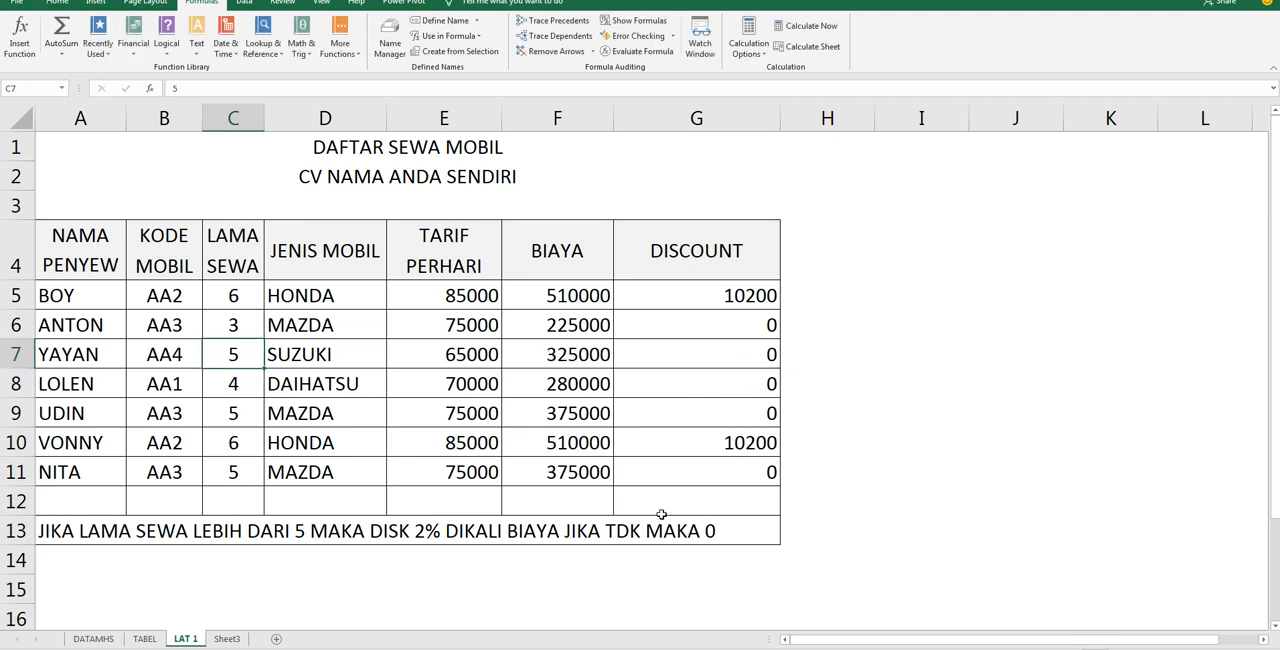
Format the TARIF PERHARI, BIAYA and DISCOUNT values in E5:G11 with the comma number style
{"action": "left_click_drag", "start_coordinate": [430, 296], "coordinate": [729, 476]}
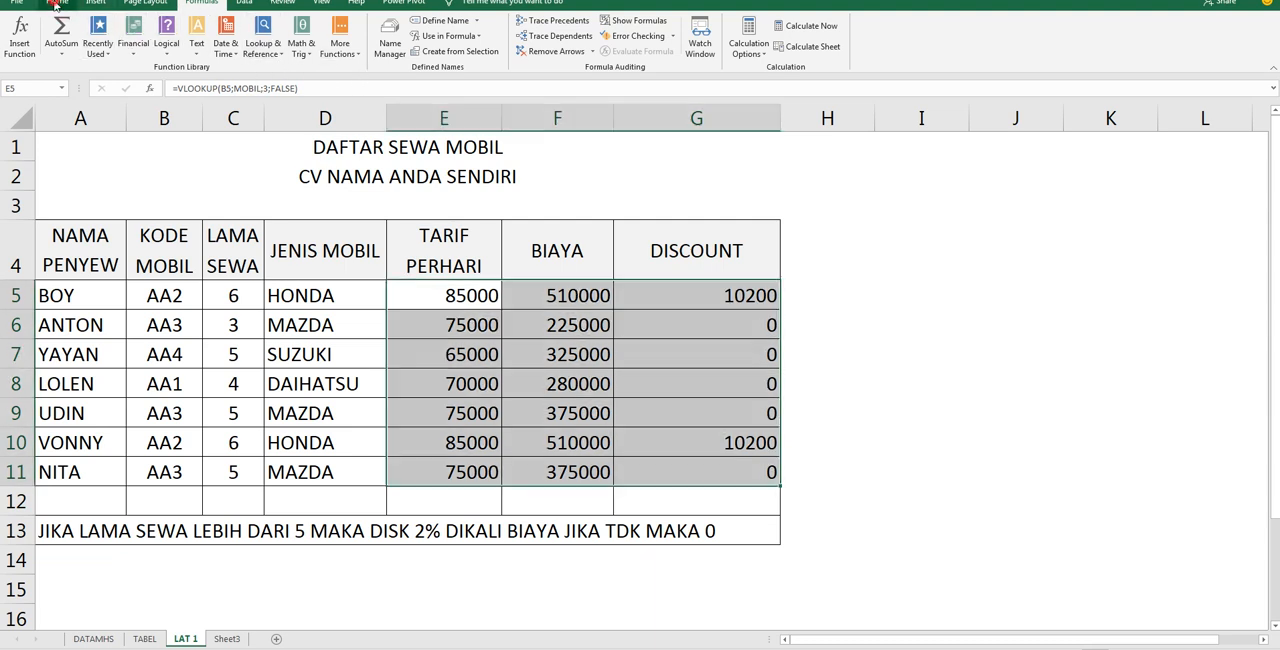
{"action": "left_click", "coordinate": [57, 3]}
{"action": "left_click", "coordinate": [492, 48]}
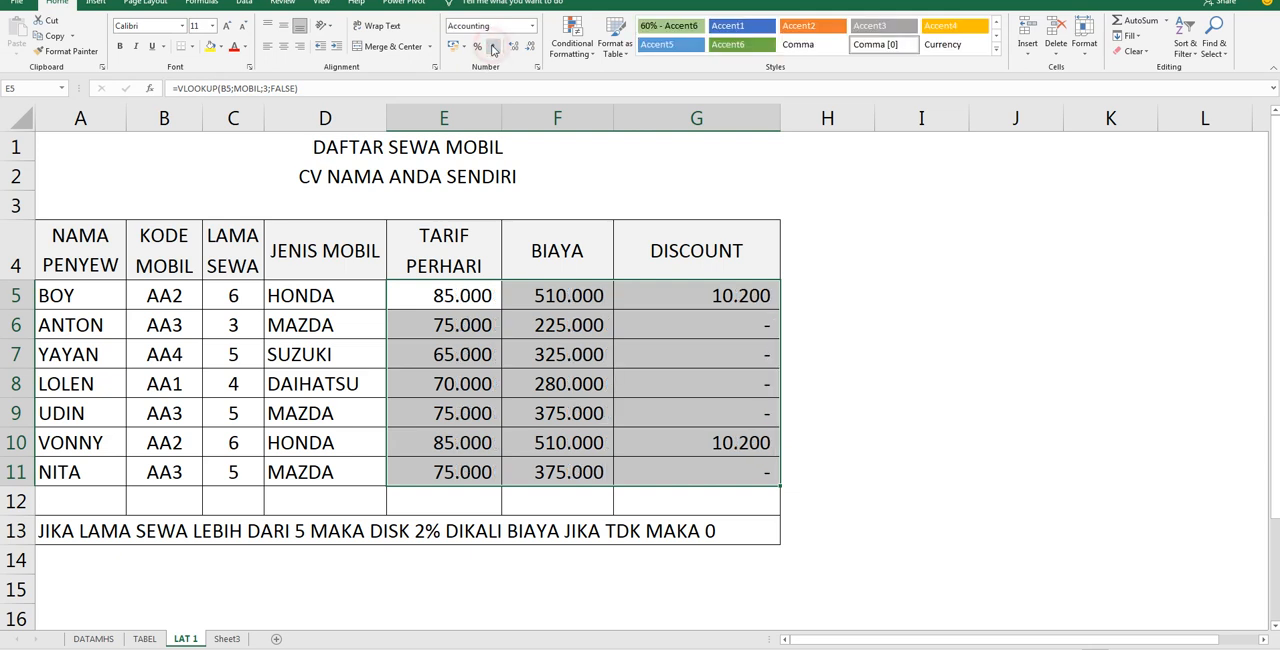
{"action": "left_click", "coordinate": [1078, 413]}
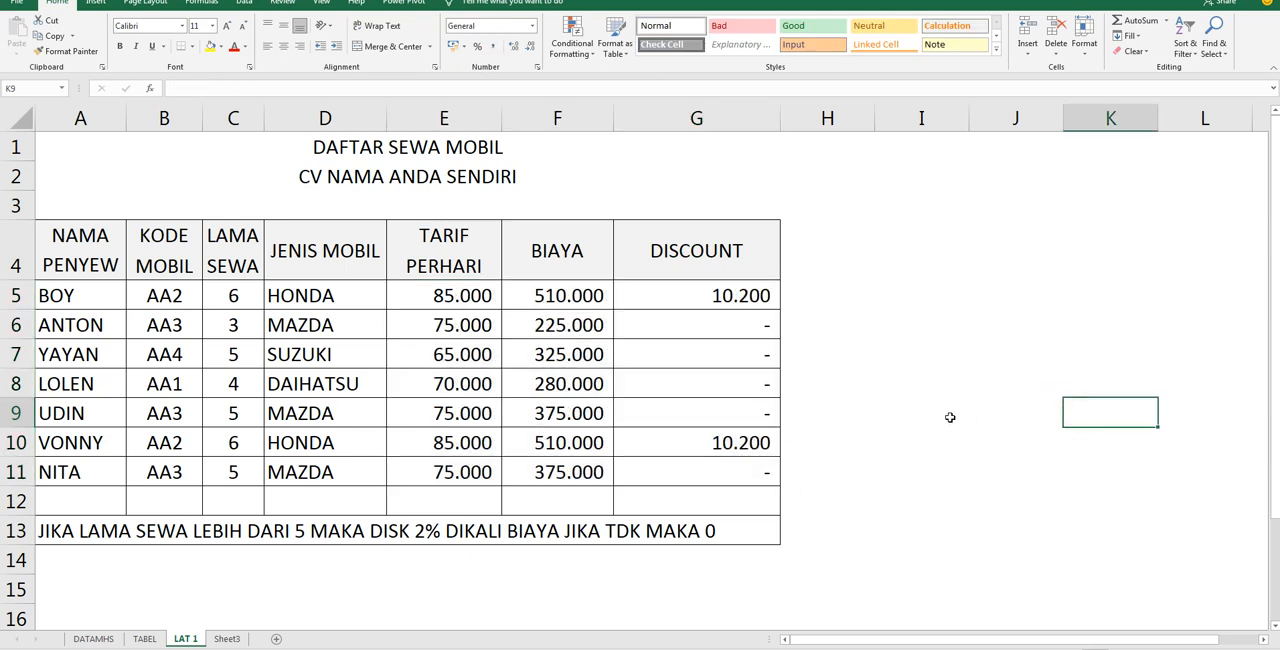
{"action": "left_click", "coordinate": [227, 639]}
{"action": "left_click", "coordinate": [186, 639]}
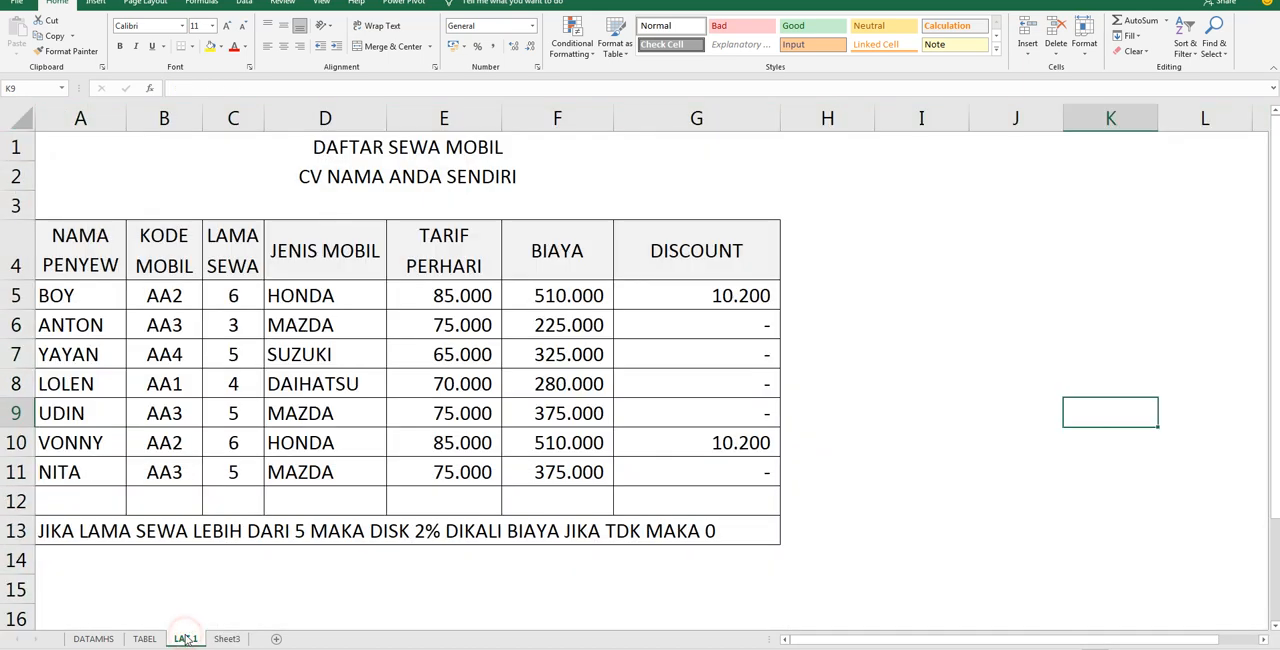